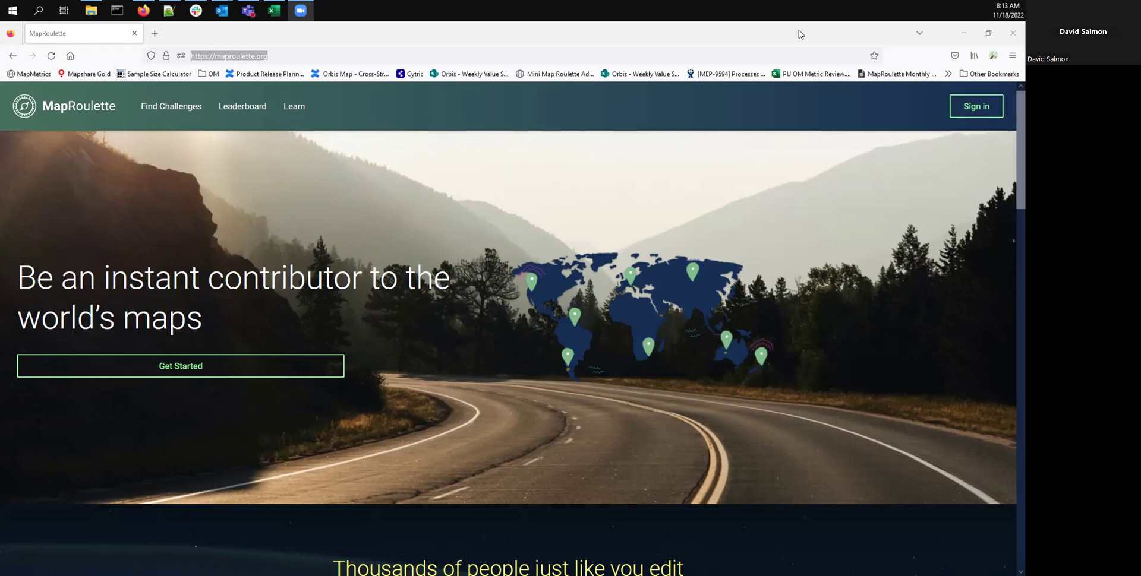
pyautogui.doubleClick(557, 50)
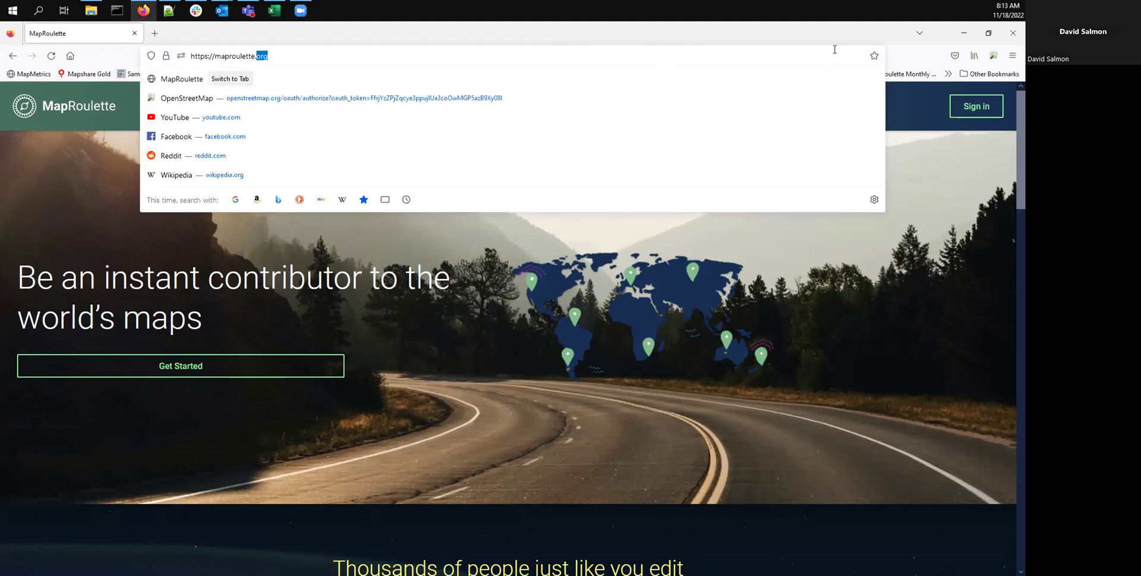
pyautogui.press('Escape')
pyautogui.click(642, 53)
pyautogui.press('Escape')
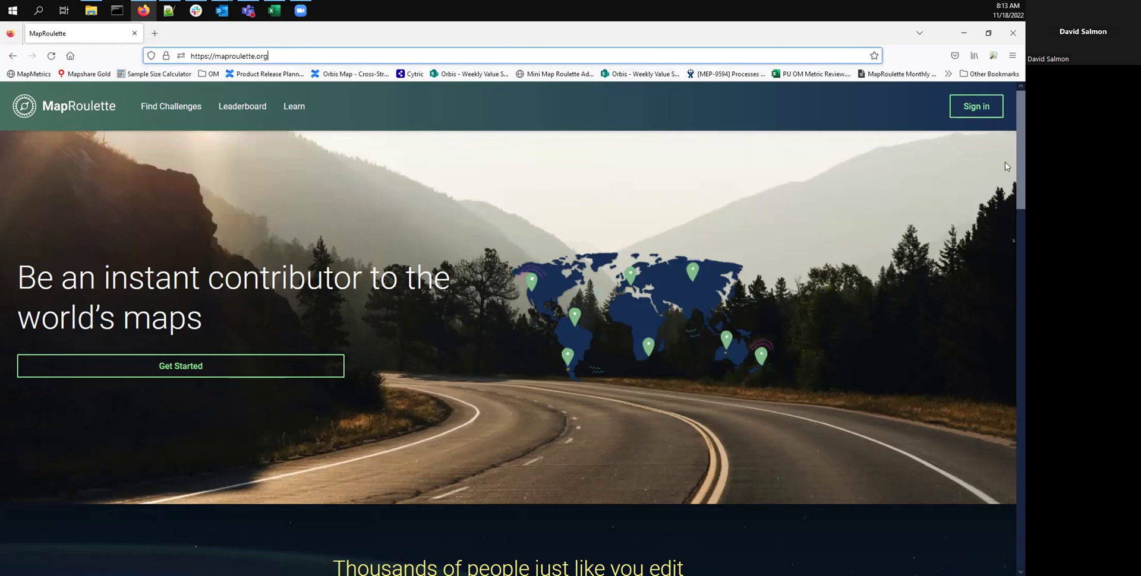
# Step: Look through the MapRoulette home page, including its featured challenges, and return to its beginning
pyautogui.moveTo(1018, 155); pyautogui.dragTo(1012, 441)
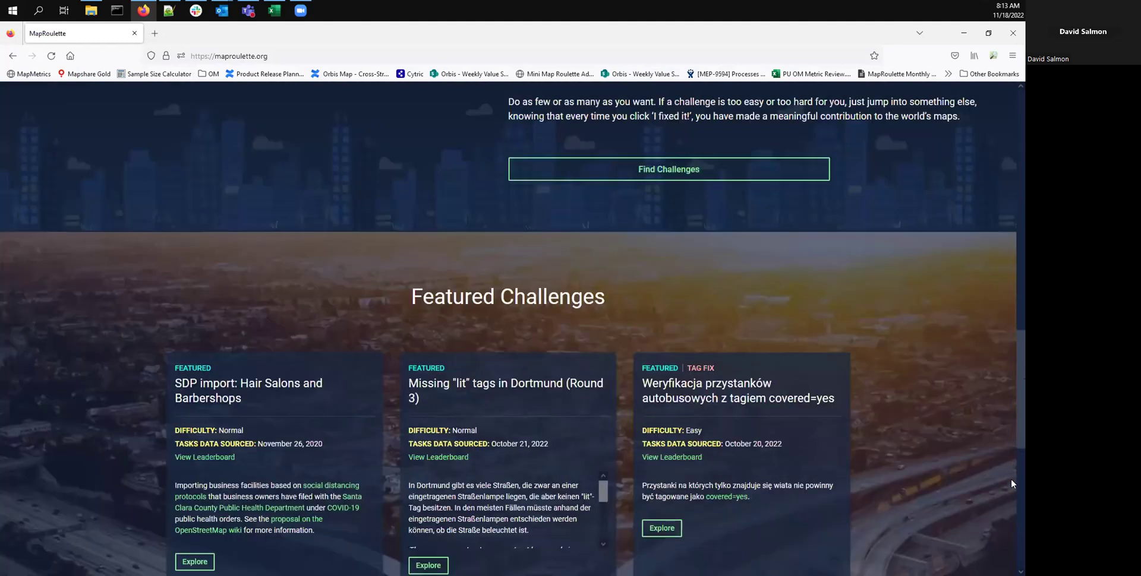
pyautogui.scroll(-7, 1011, 484)
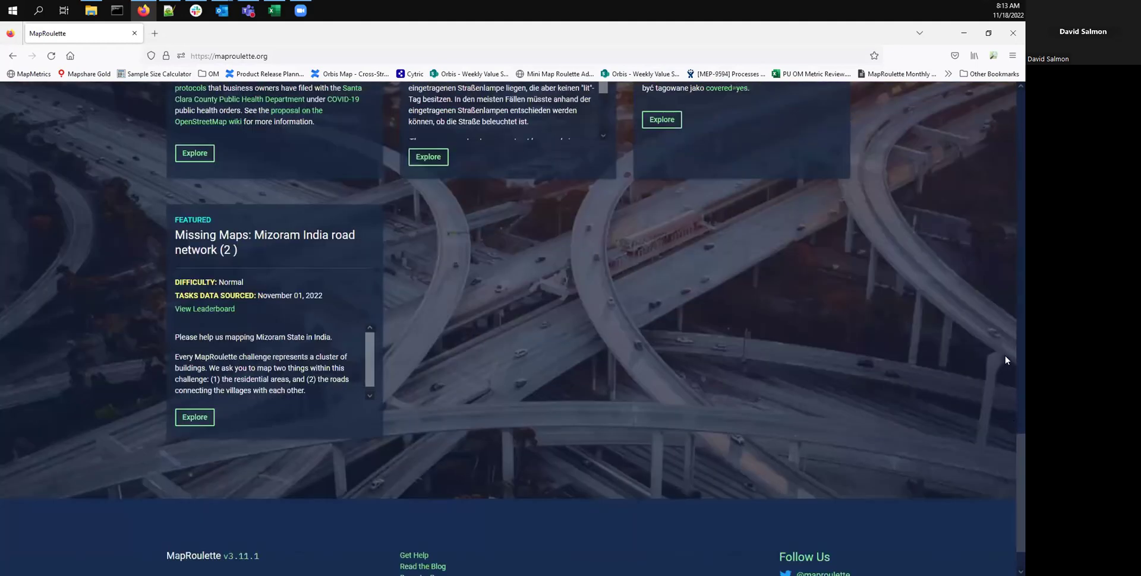
pyautogui.scroll(5, 1008, 324)
pyautogui.scroll(10, 1010, 131)
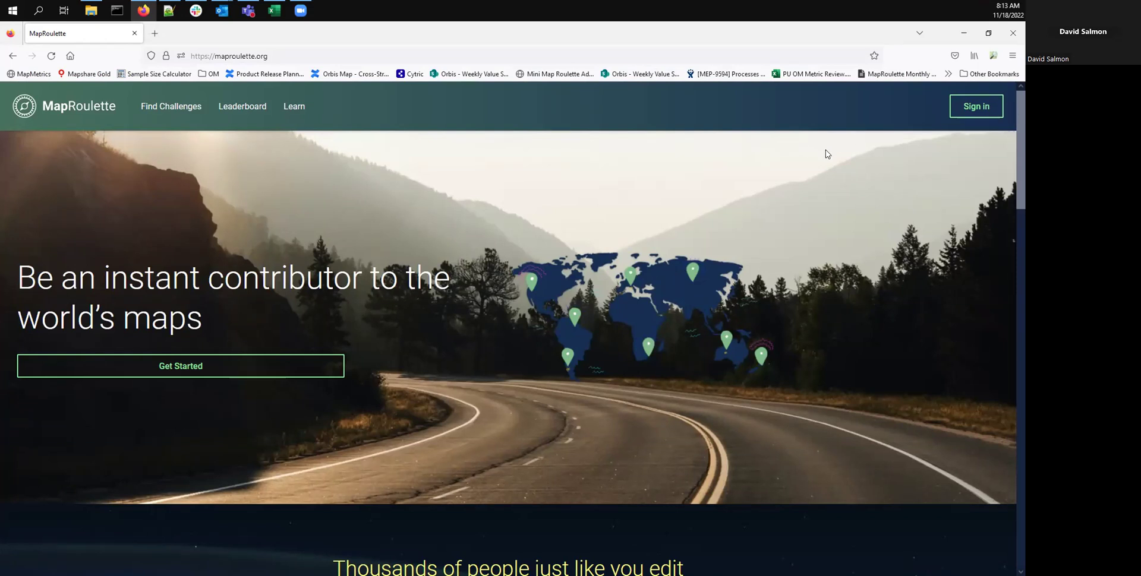
# Step: Sign in to MapRoulette and grant it the requested access to the OpenStreetMap account
pyautogui.click(976, 111)
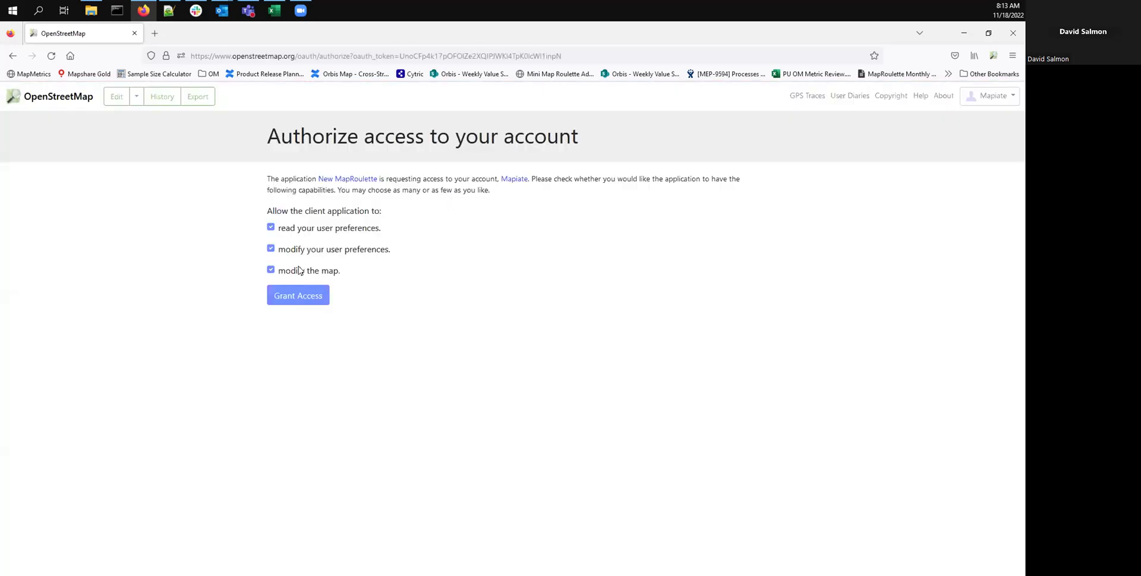
pyautogui.click(291, 301)
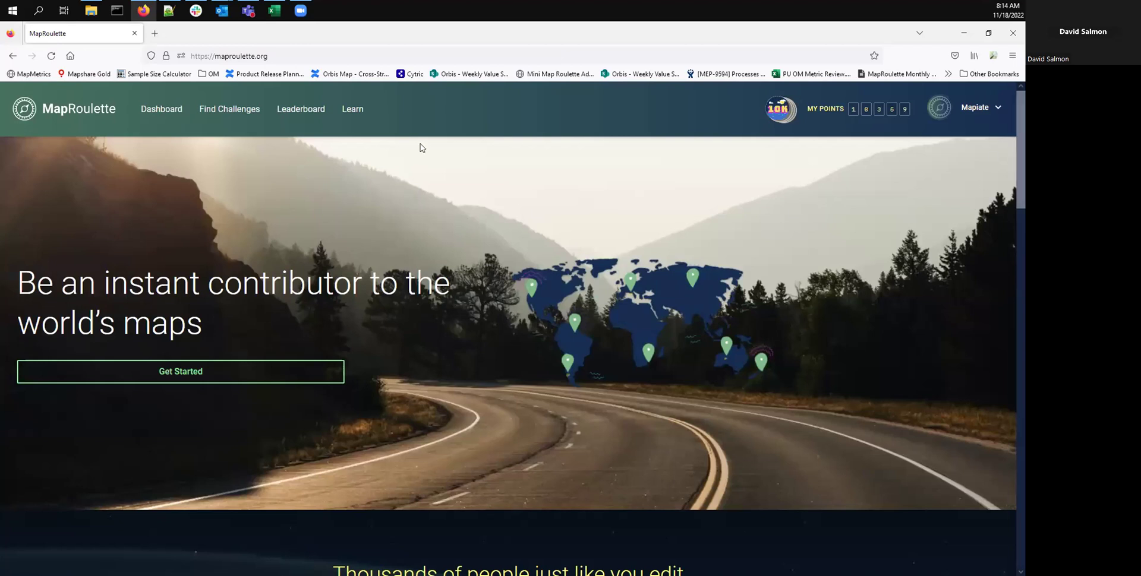
# Step: View the account options available to the signed-in user, such as Inbox, Review and User Settings
pyautogui.click(160, 120)
pyautogui.click(975, 113)
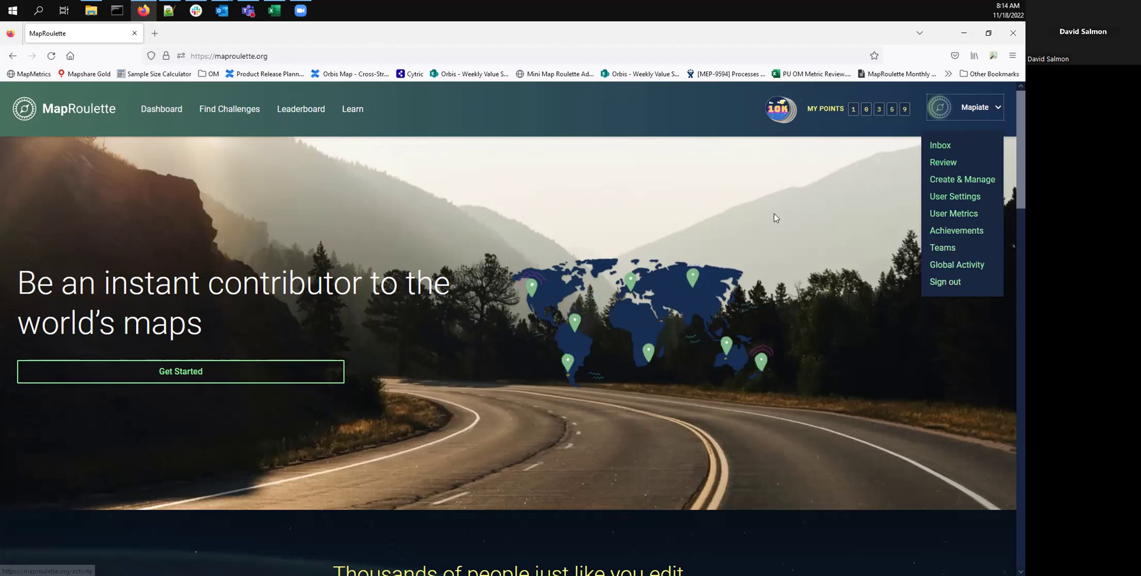
pyautogui.click(538, 148)
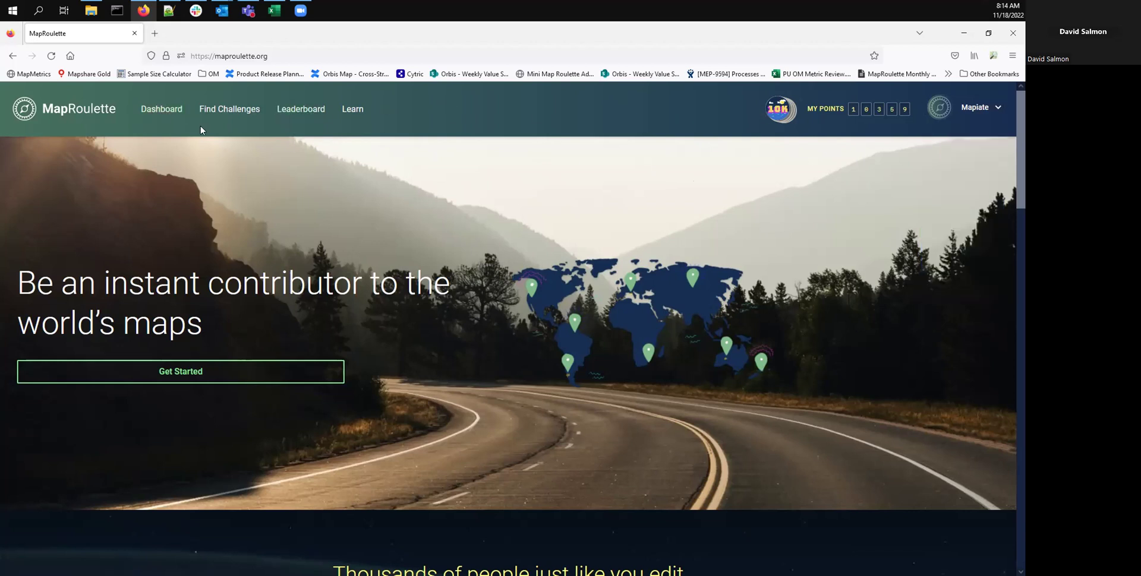
# Step: Open the dashboard and review its recent contributions, favorite, popular and top challenges, including the time ranges offered for top challenges
pyautogui.click(163, 113)
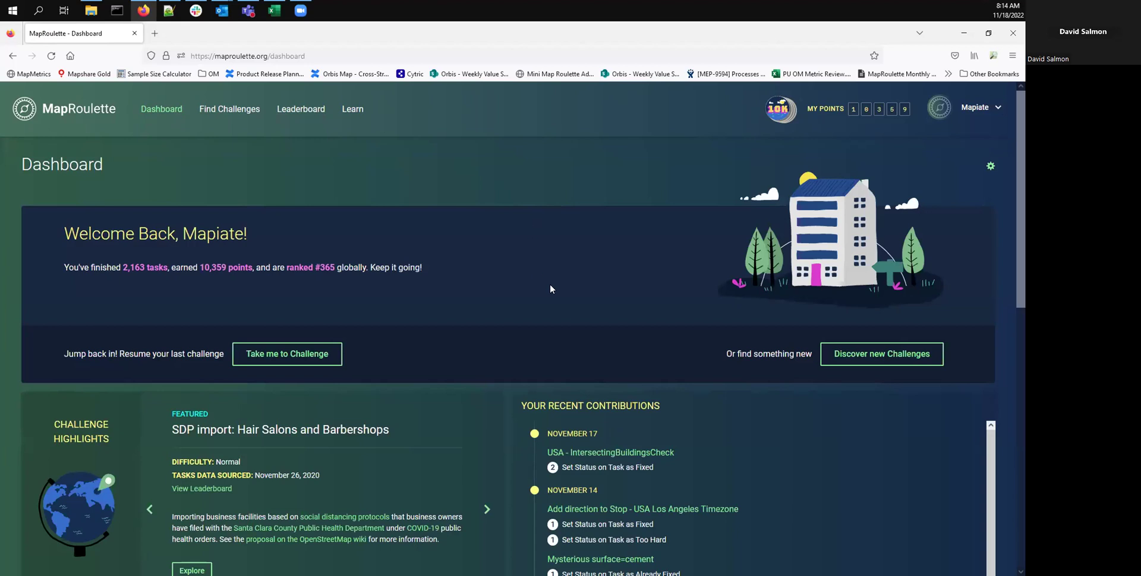
pyautogui.scroll(-3, 988, 222)
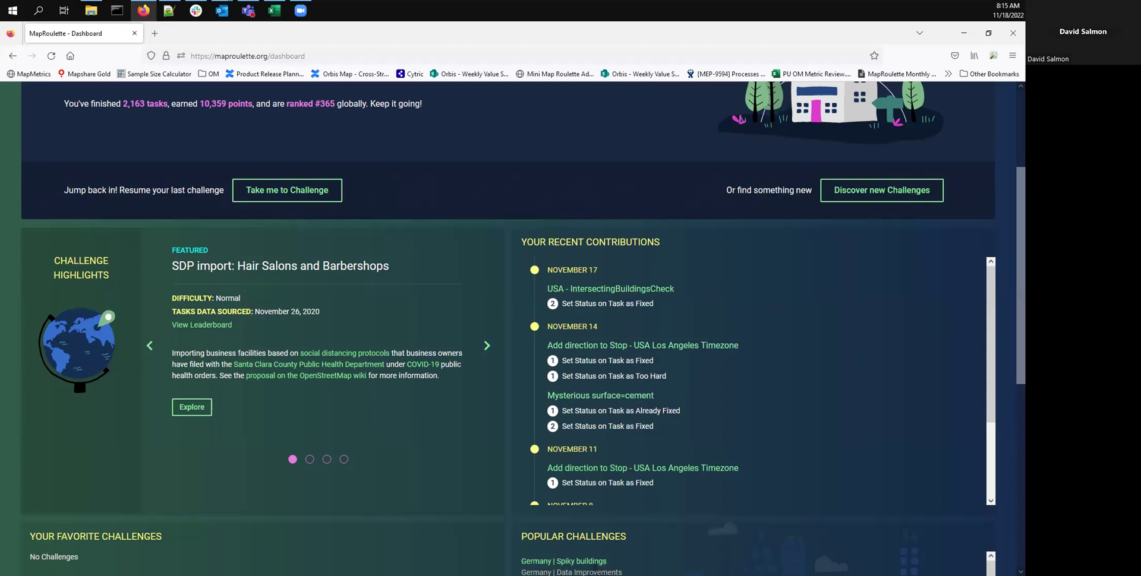
pyautogui.scroll(-3, 1023, 235)
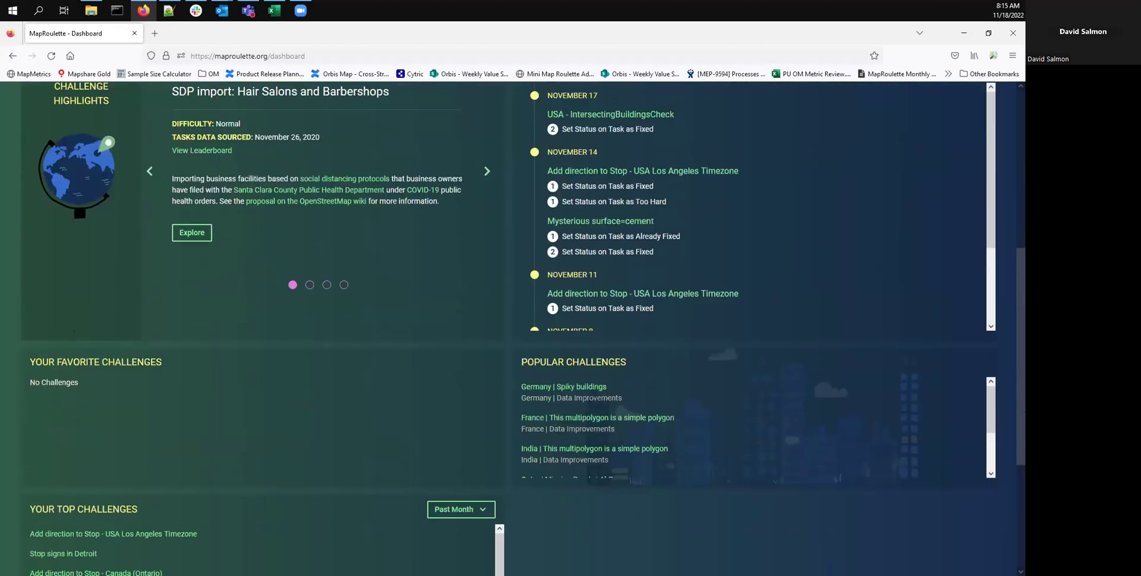
pyautogui.scroll(-2, 952, 361)
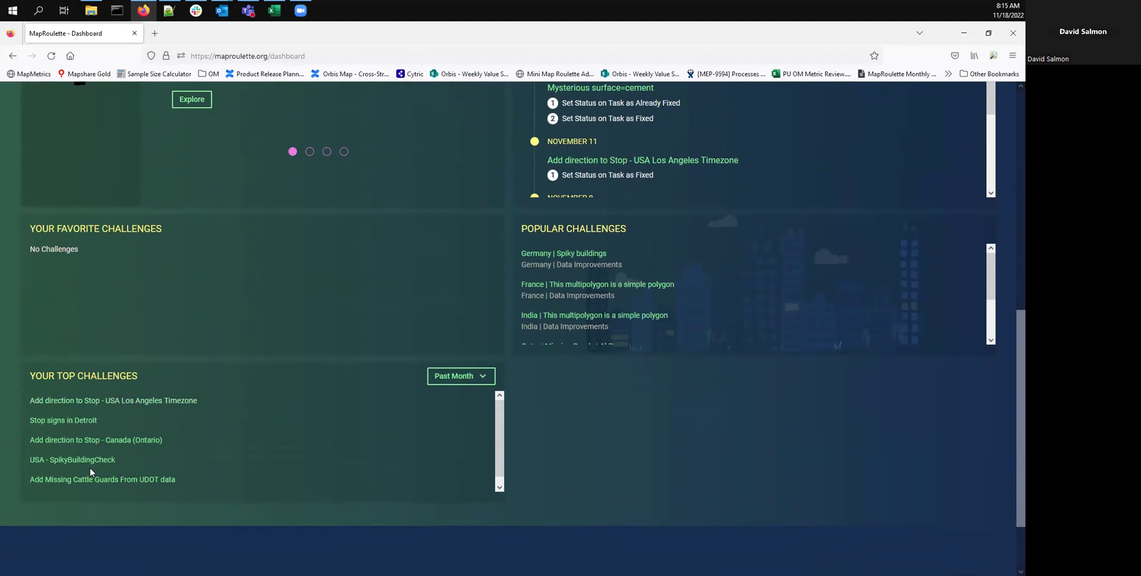
pyautogui.click(484, 378)
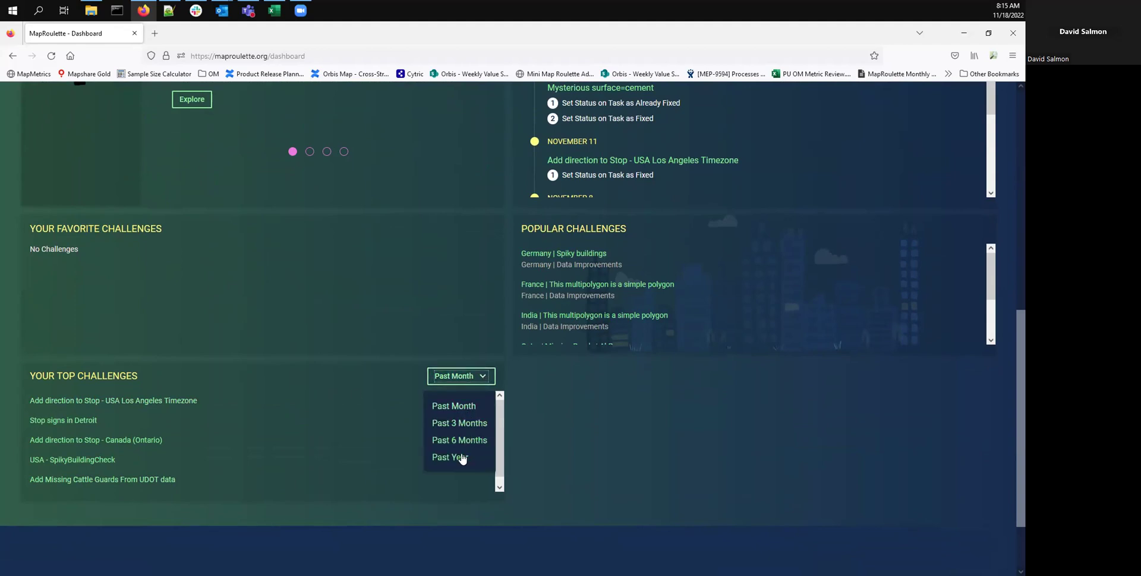
pyautogui.click(373, 397)
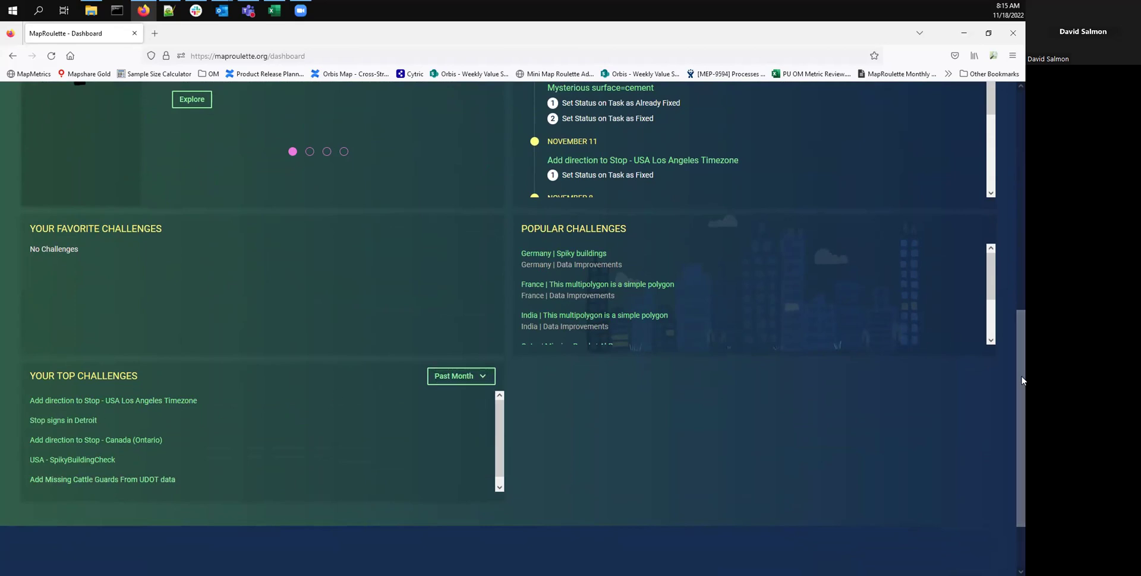
pyautogui.scroll(6, 1004, 178)
pyautogui.scroll(2, 1013, 146)
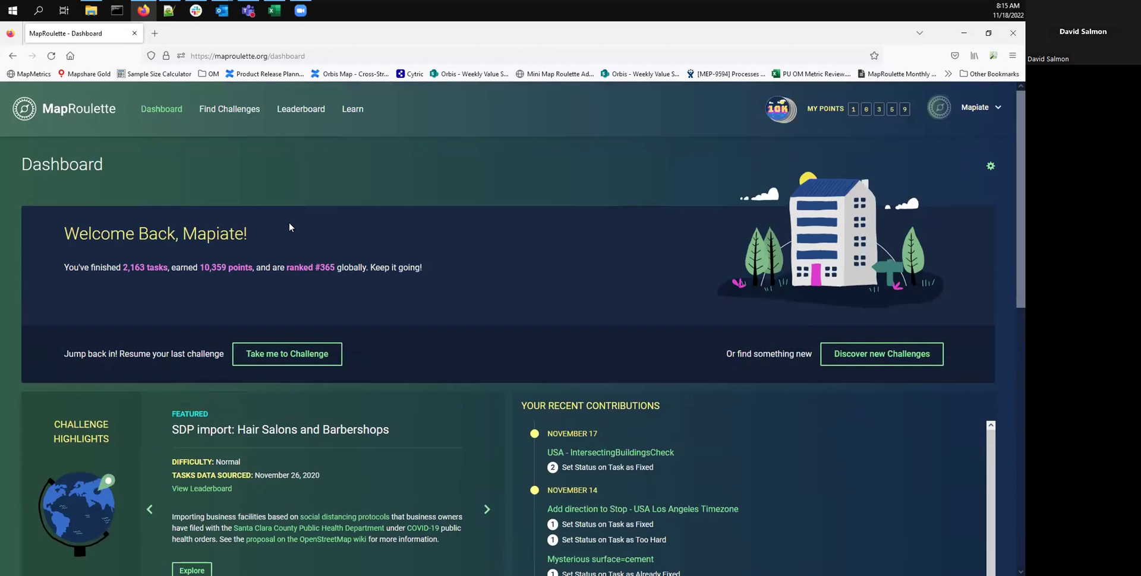
# Step: Open the Find Challenges page and browse the full list of featured, popular and newest challenges
pyautogui.click(235, 110)
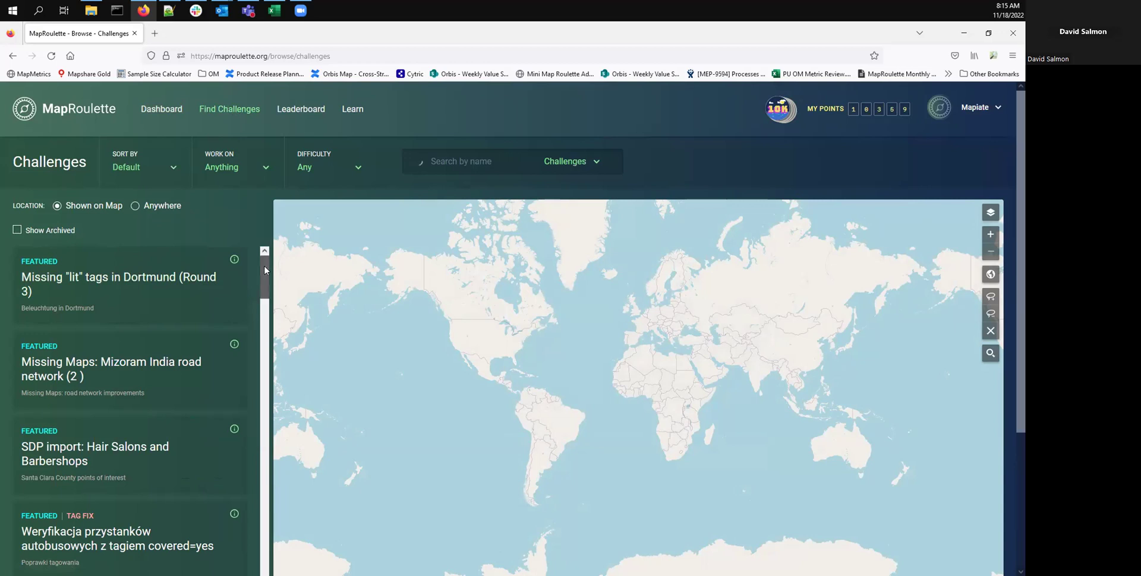
pyautogui.moveTo(263, 266); pyautogui.dragTo(272, 314)
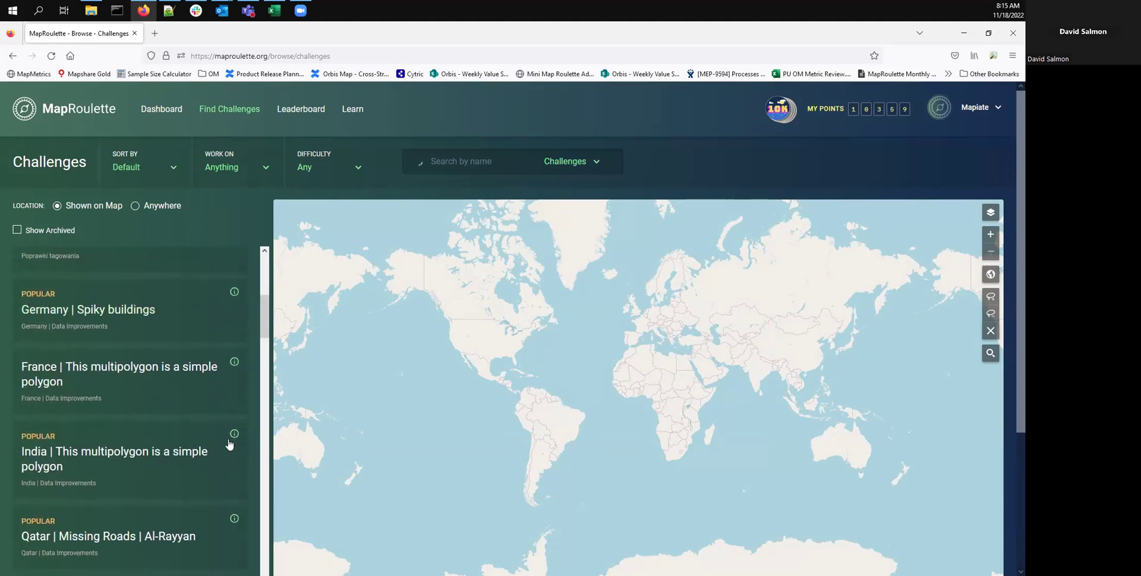
pyautogui.moveTo(262, 314); pyautogui.dragTo(259, 265)
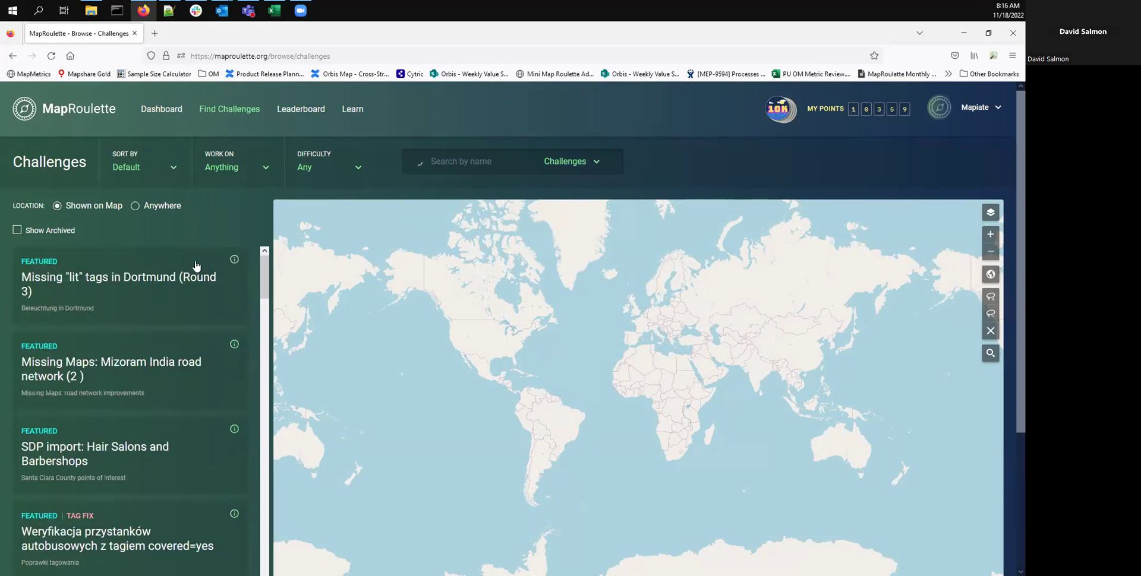
pyautogui.moveTo(261, 272); pyautogui.dragTo(262, 567)
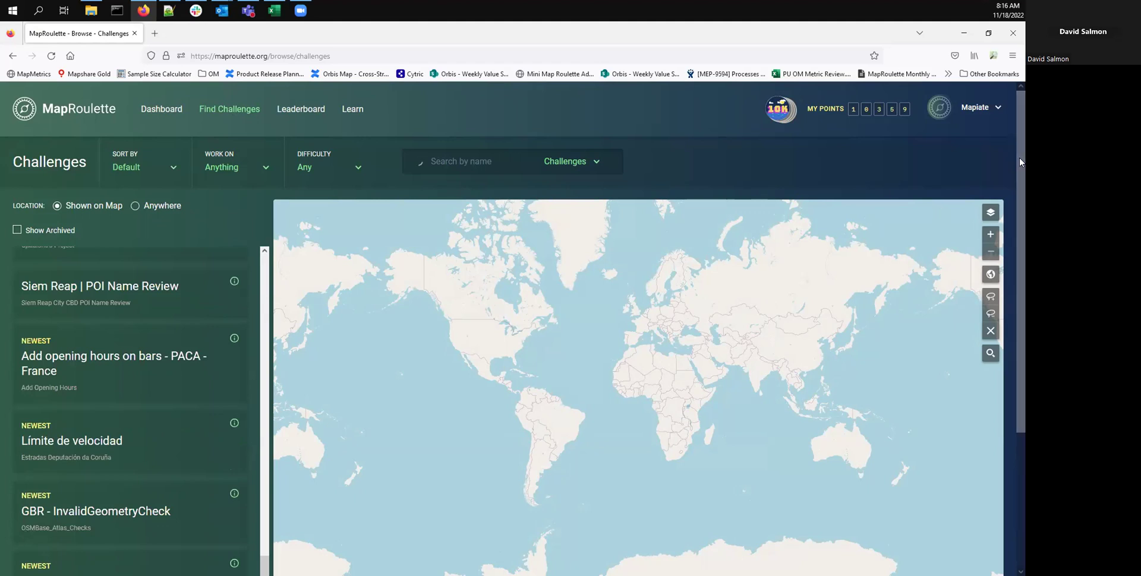
pyautogui.scroll(-2, 1021, 238)
pyautogui.moveTo(268, 449); pyautogui.dragTo(265, 474)
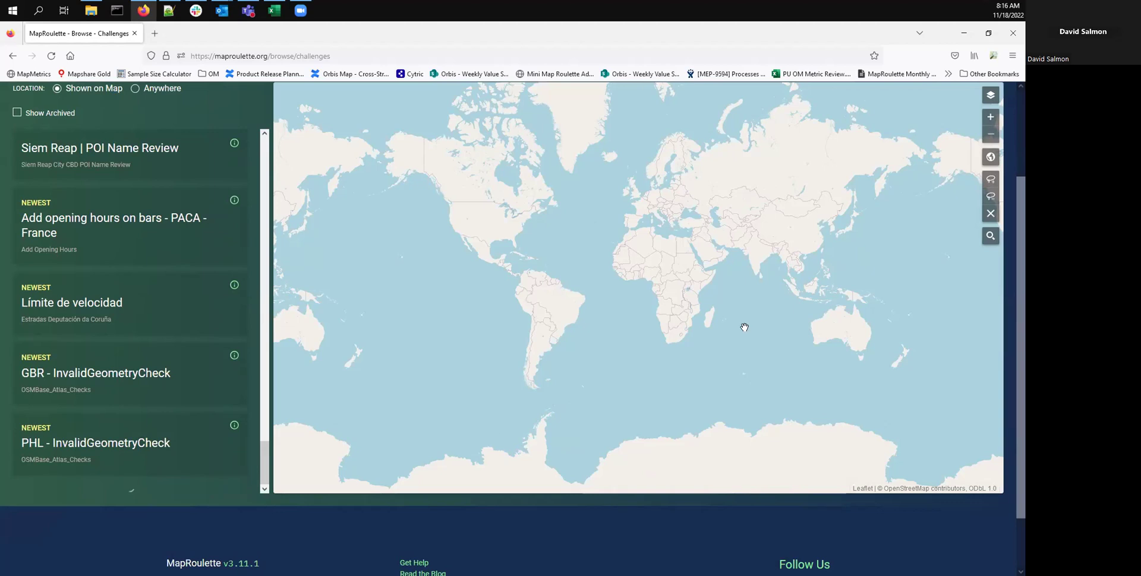
pyautogui.moveTo(1017, 323); pyautogui.dragTo(1014, 190)
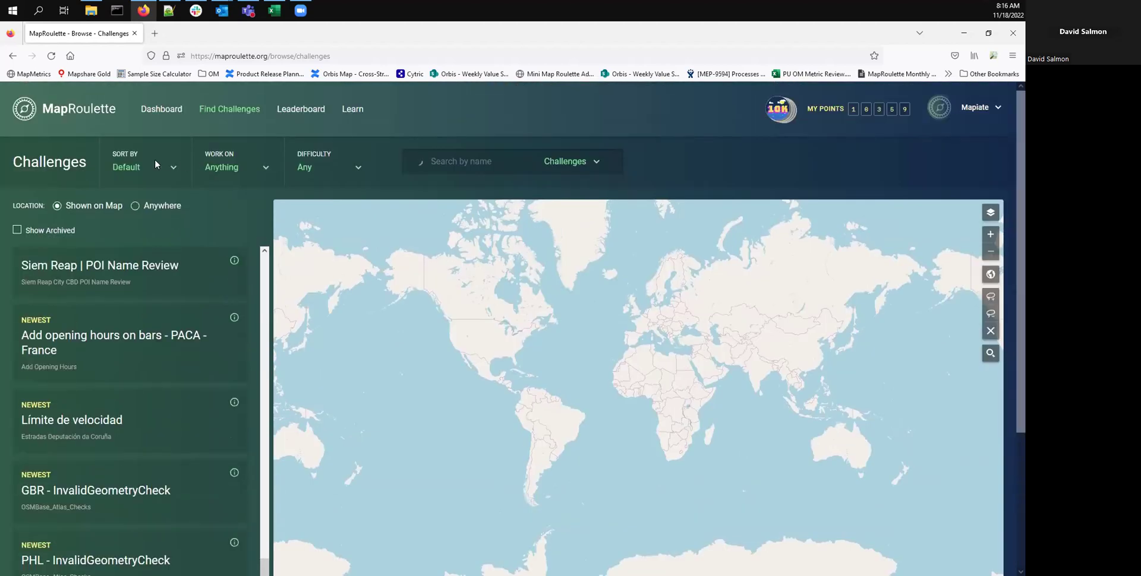
# Step: Examine the choices offered for sorting challenges and for filtering them by work type and difficulty, dismissing the server error
pyautogui.click(173, 172)
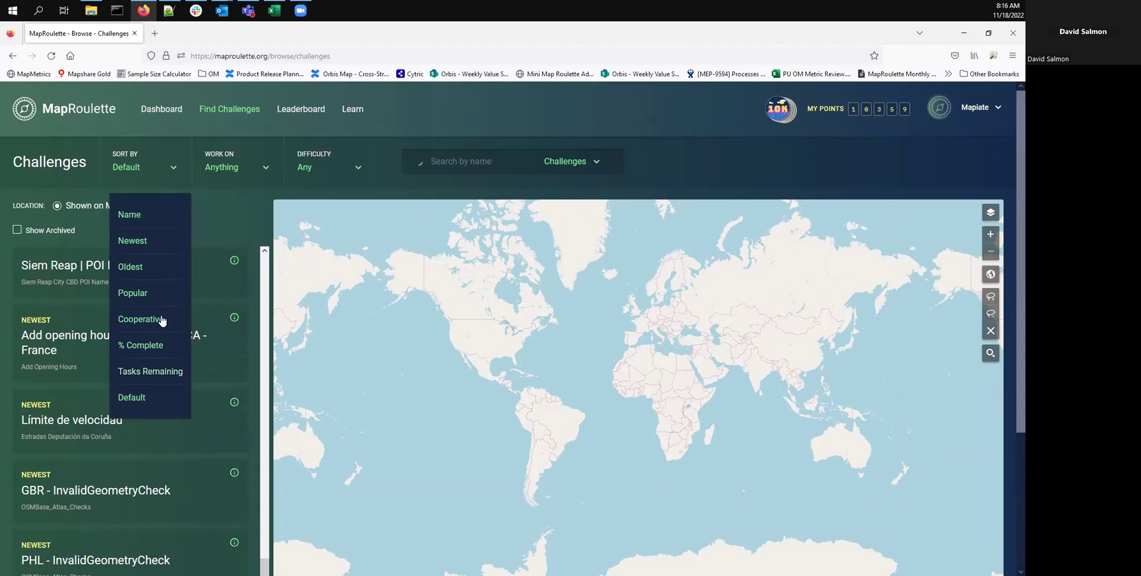
pyautogui.click(258, 171)
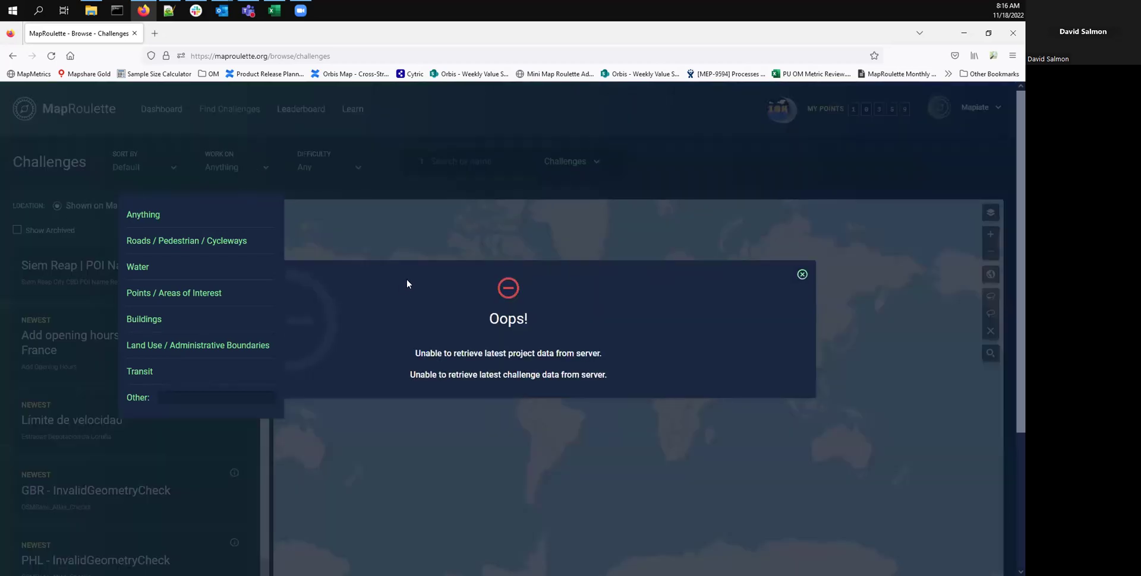
pyautogui.click(802, 262)
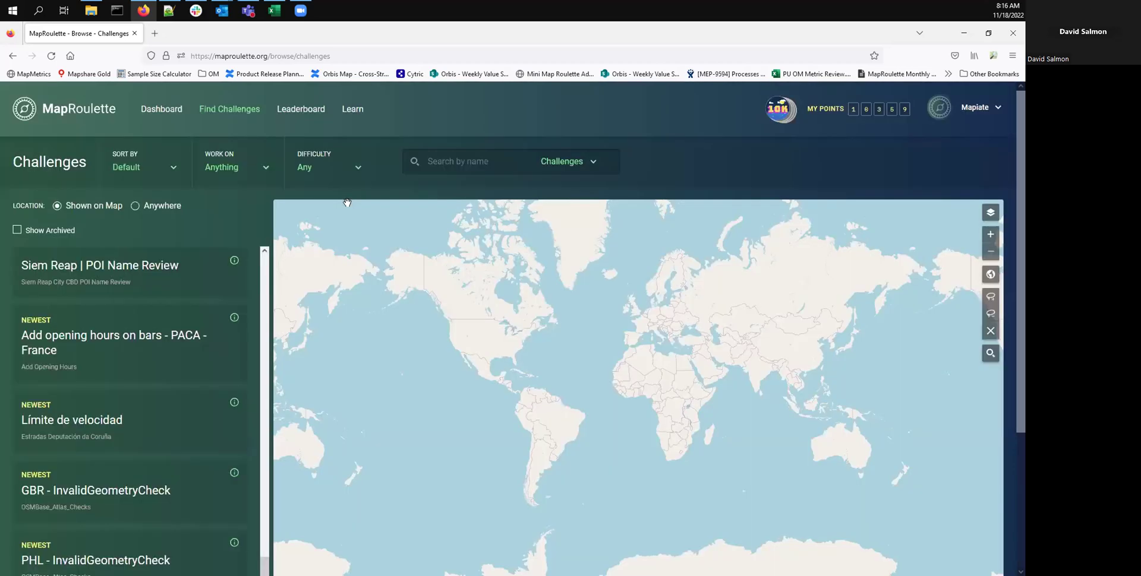
pyautogui.click(246, 173)
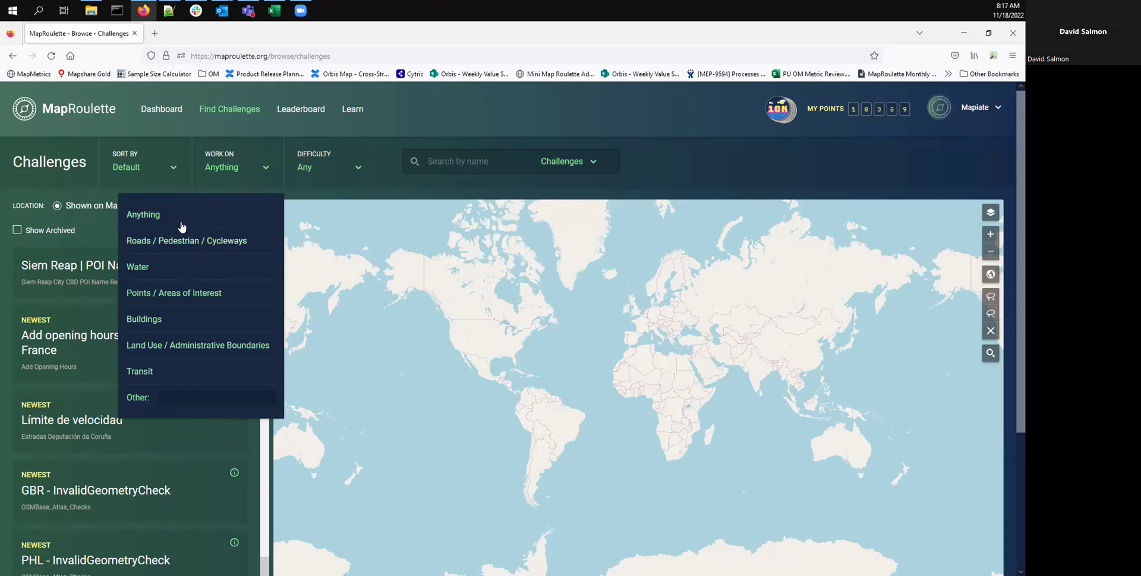
pyautogui.click(170, 395)
pyautogui.click(357, 170)
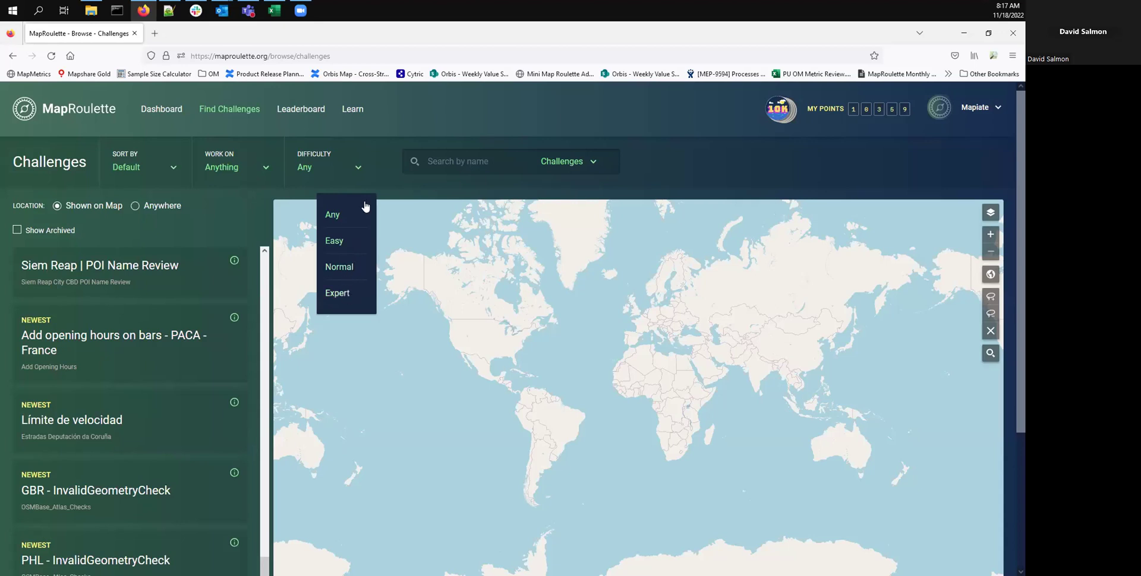
pyautogui.click(359, 130)
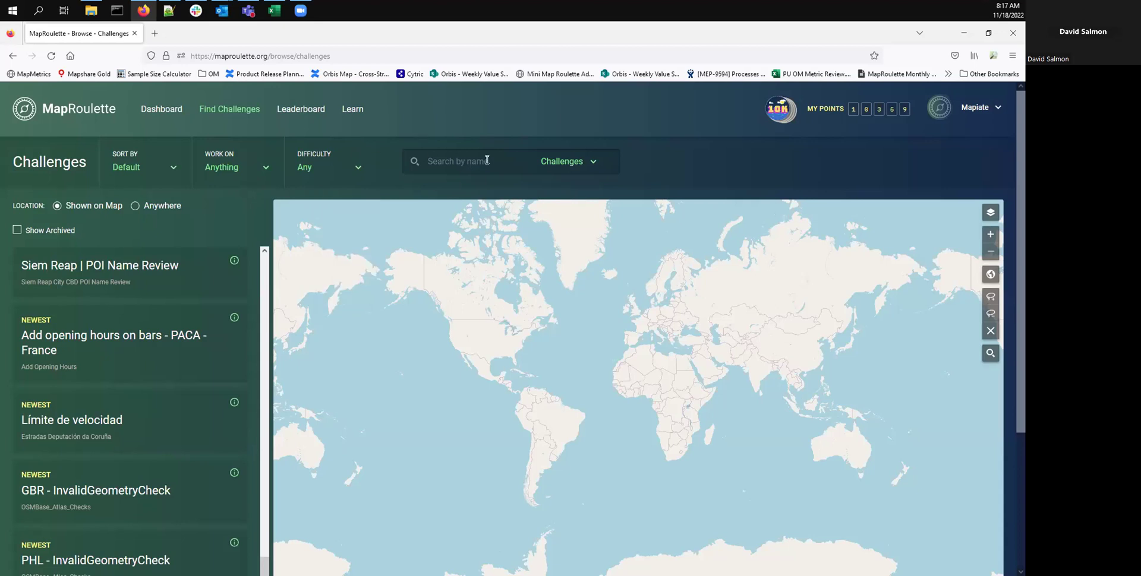
# Step: Search the challenges by name for "France" and clear the search text
pyautogui.click(510, 164)
pyautogui.write('France')
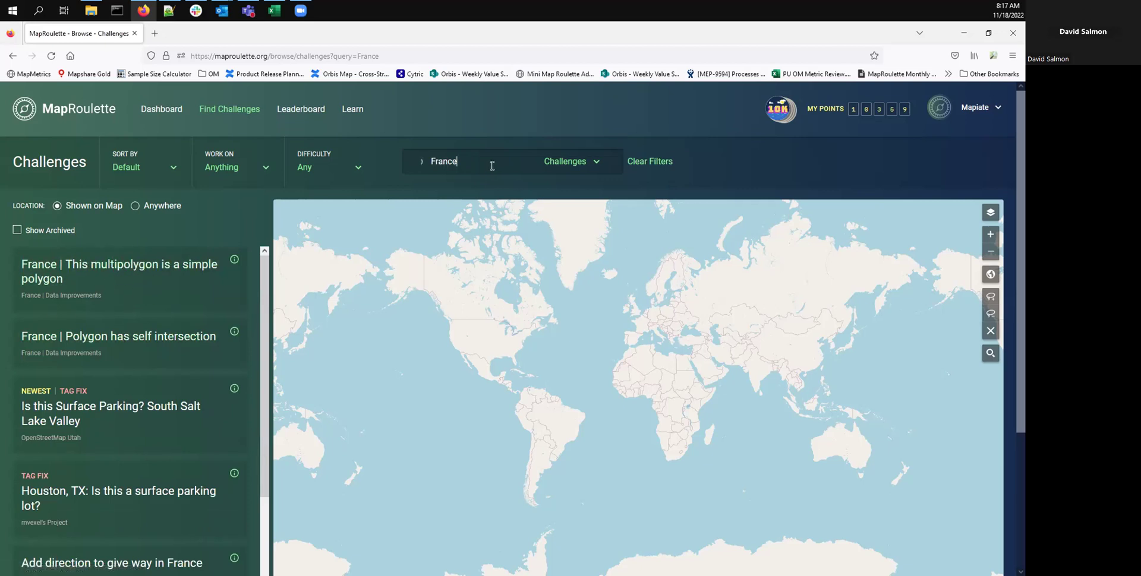
pyautogui.press('BackSpace')
pyautogui.press('BackSpace')
pyautogui.press('BackSpace')
pyautogui.press('BackSpace')
pyautogui.press('BackSpace')
pyautogui.press('BackSpace')
# Step: Check whether the name search can be applied to challenges or projects, leaving it on Challenges
pyautogui.click(570, 161)
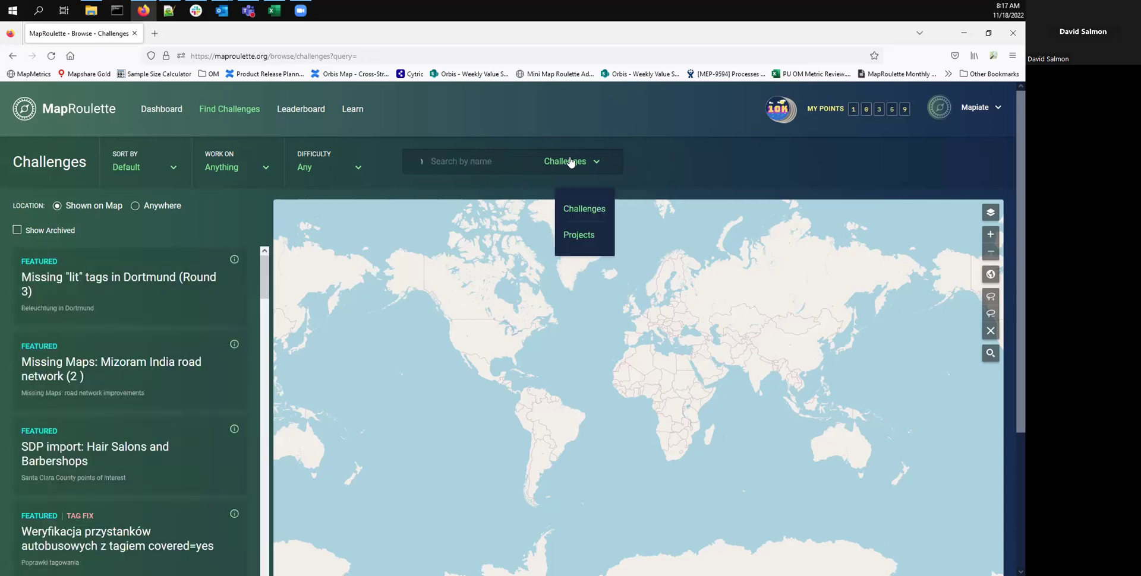
pyautogui.click(488, 162)
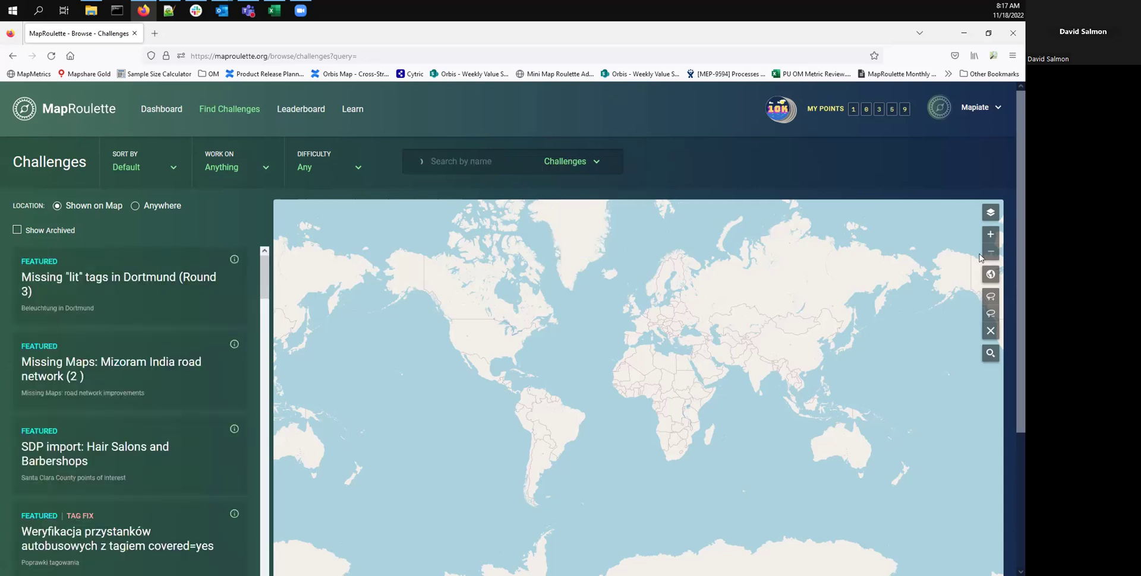
# Step: Focus the challenge map on northwestern Kenya around Lokichar and look for tasks available in that area
pyautogui.click(990, 235)
pyautogui.click(990, 235)
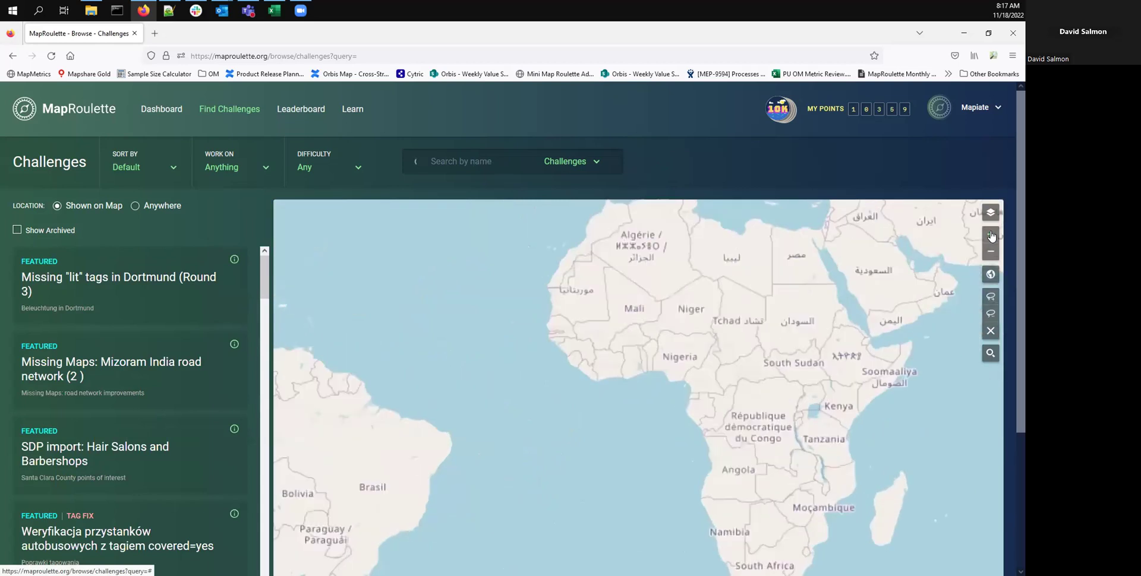
pyautogui.click(990, 236)
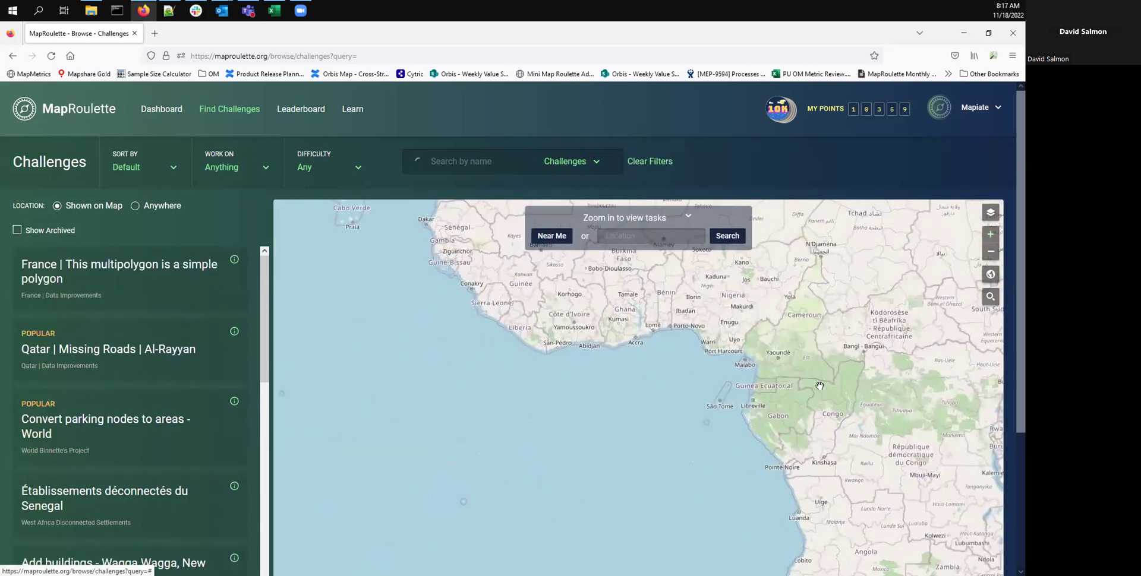
pyautogui.moveTo(649, 436); pyautogui.dragTo(593, 414)
pyautogui.moveTo(924, 419); pyautogui.dragTo(667, 422)
pyautogui.moveTo(980, 472); pyautogui.dragTo(876, 484)
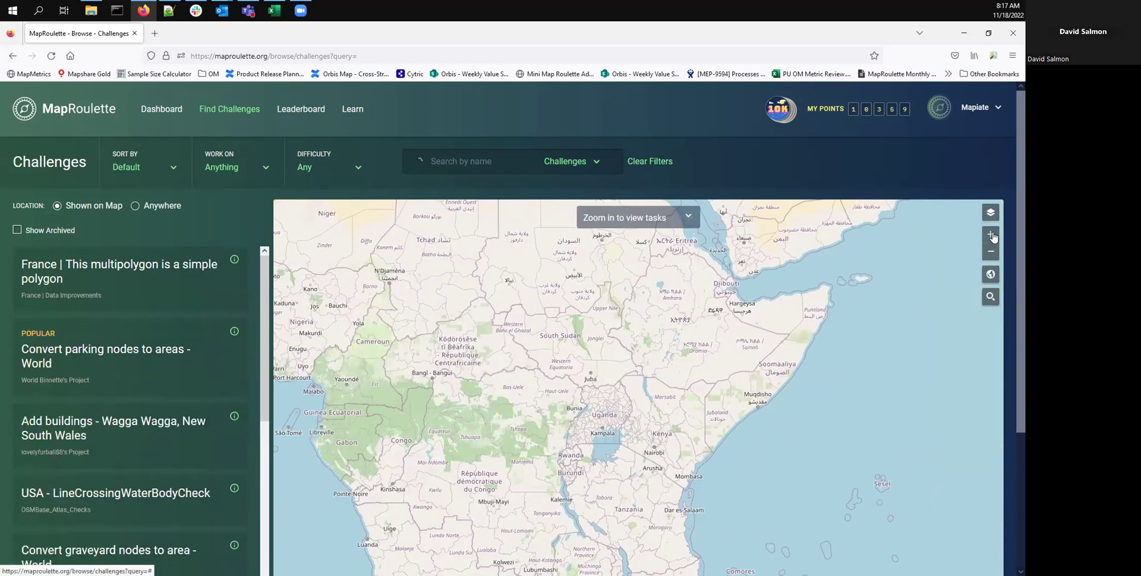
pyautogui.click(991, 235)
pyautogui.click(991, 235)
pyautogui.click(991, 235)
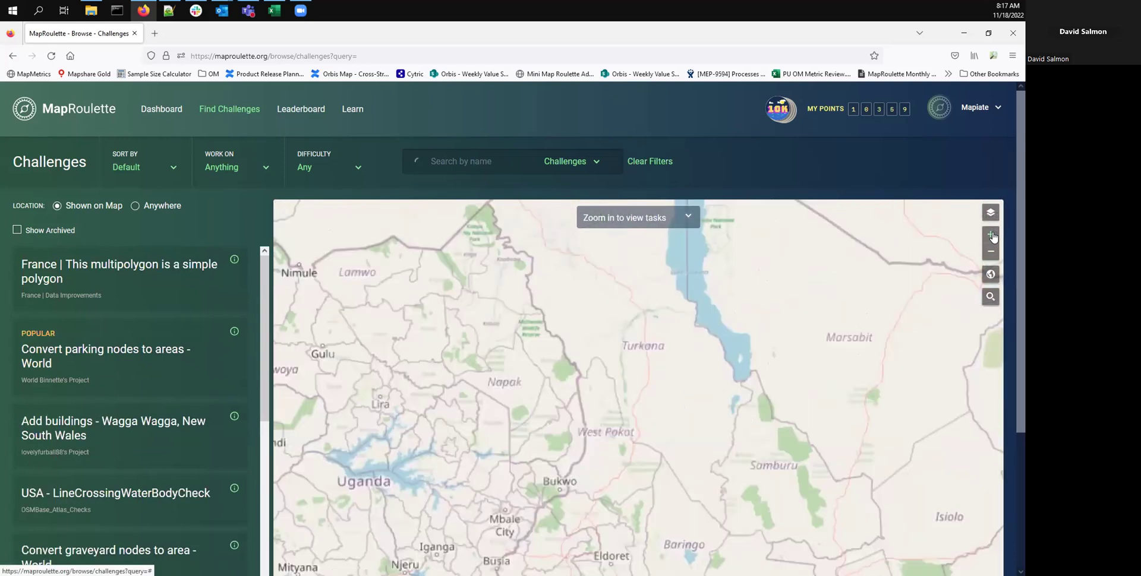
pyautogui.click(991, 236)
pyautogui.click(991, 235)
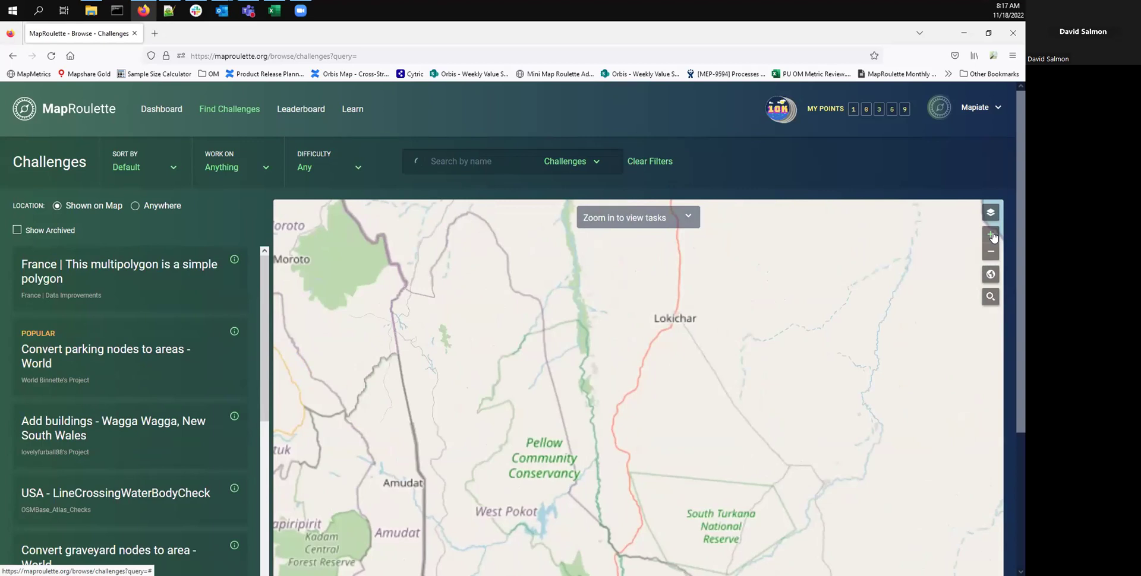
pyautogui.click(991, 235)
pyautogui.moveTo(700, 347); pyautogui.dragTo(607, 296)
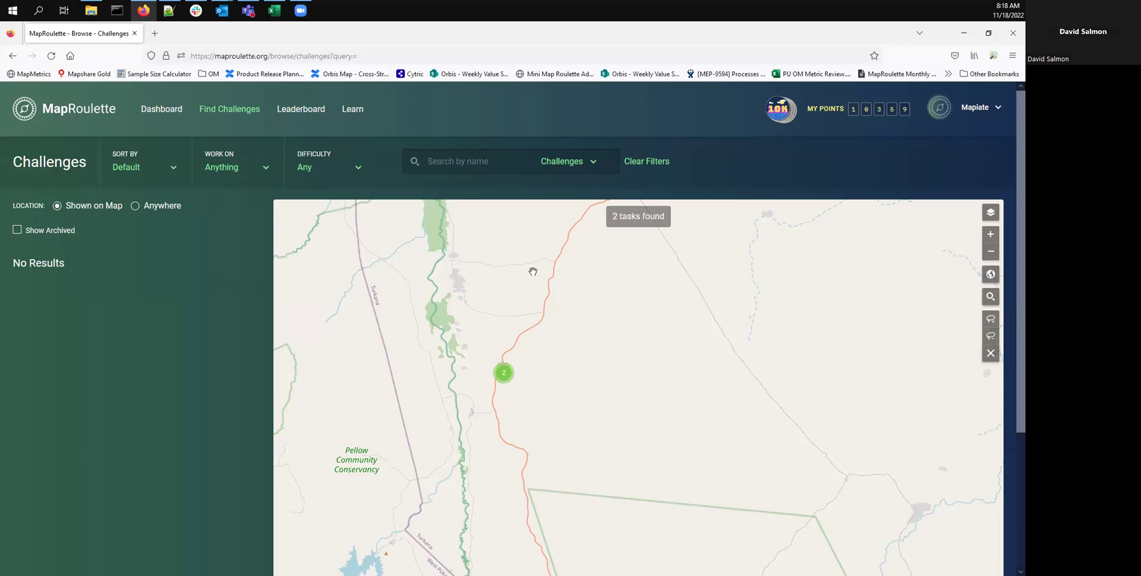
# Step: Try to open the two-task cluster beside the A1 Kapenguria-Lodwar Road from the challenge map
pyautogui.click(503, 374)
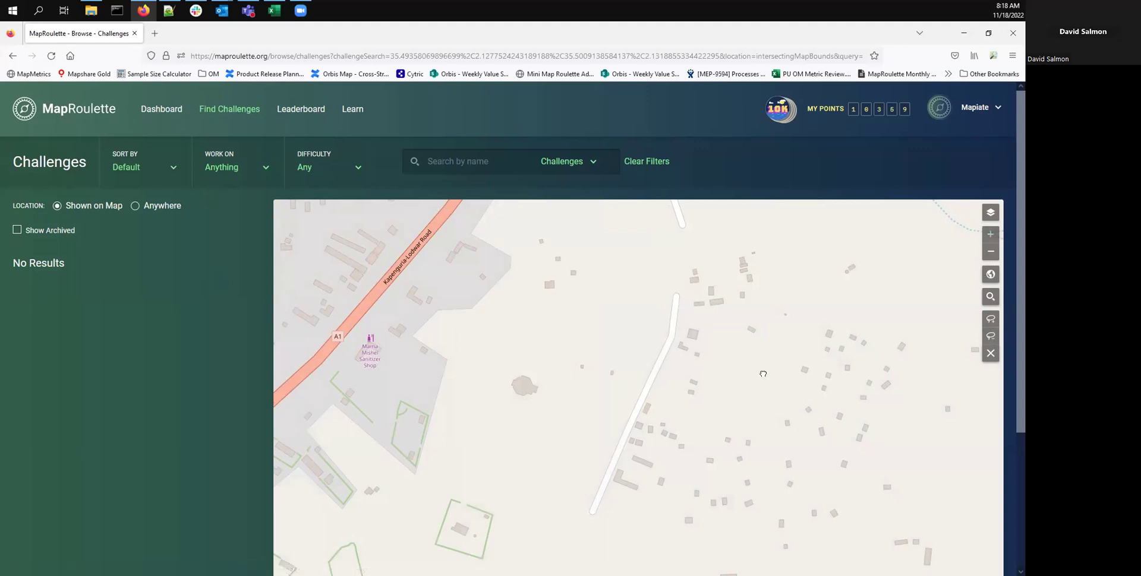
pyautogui.moveTo(763, 374); pyautogui.dragTo(744, 369)
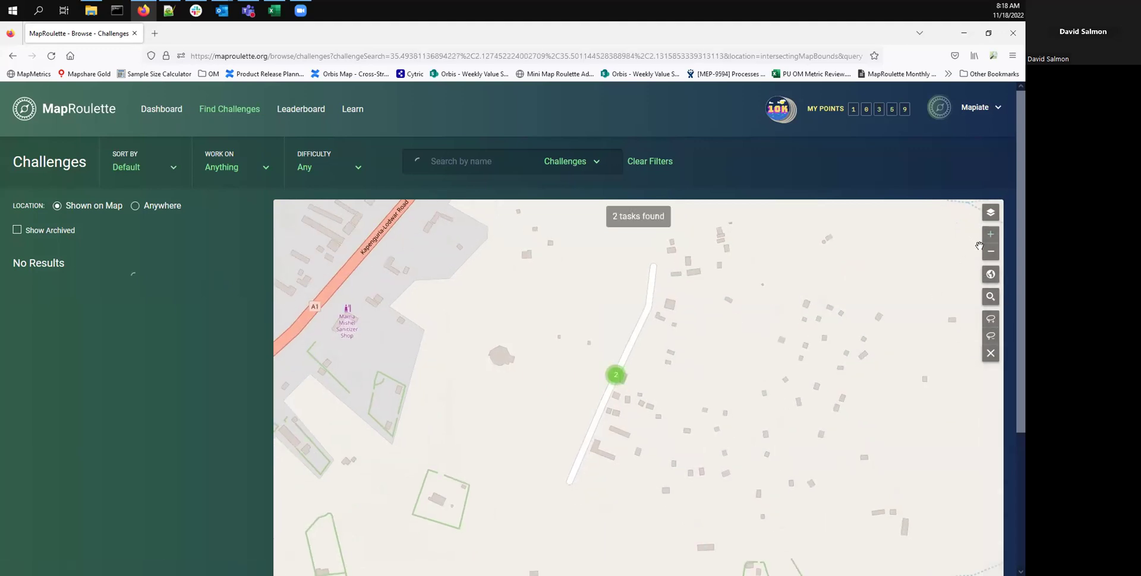
pyautogui.click(616, 375)
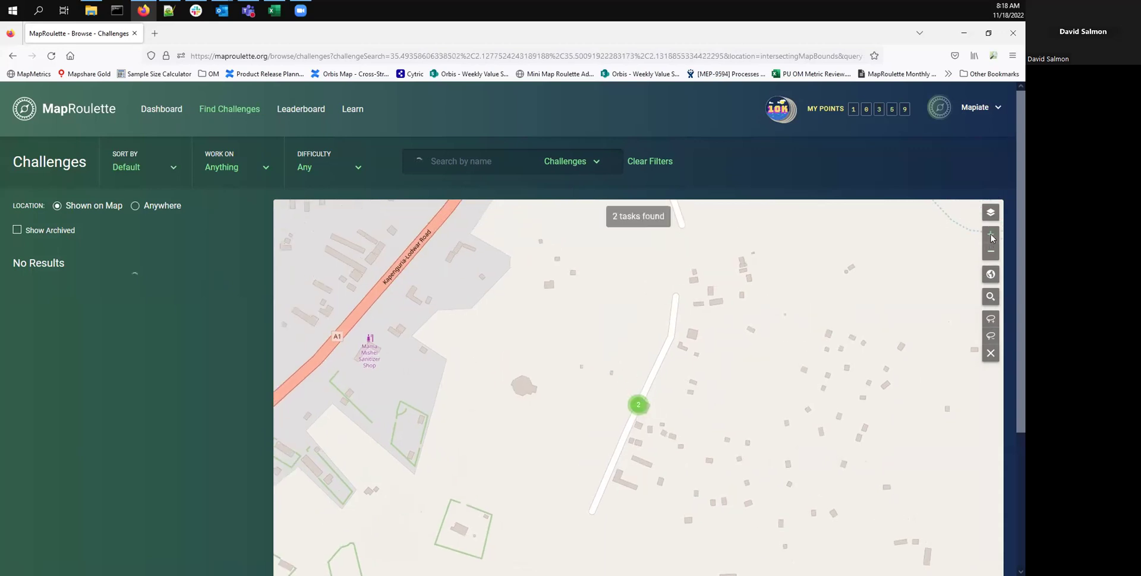
pyautogui.click(639, 406)
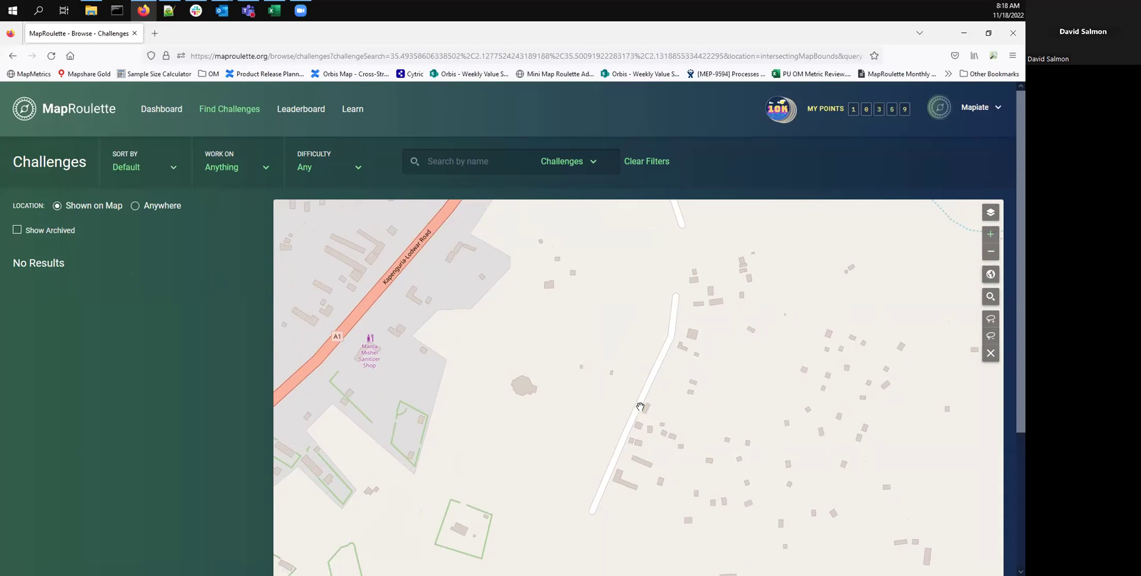
pyautogui.moveTo(600, 326); pyautogui.dragTo(597, 352)
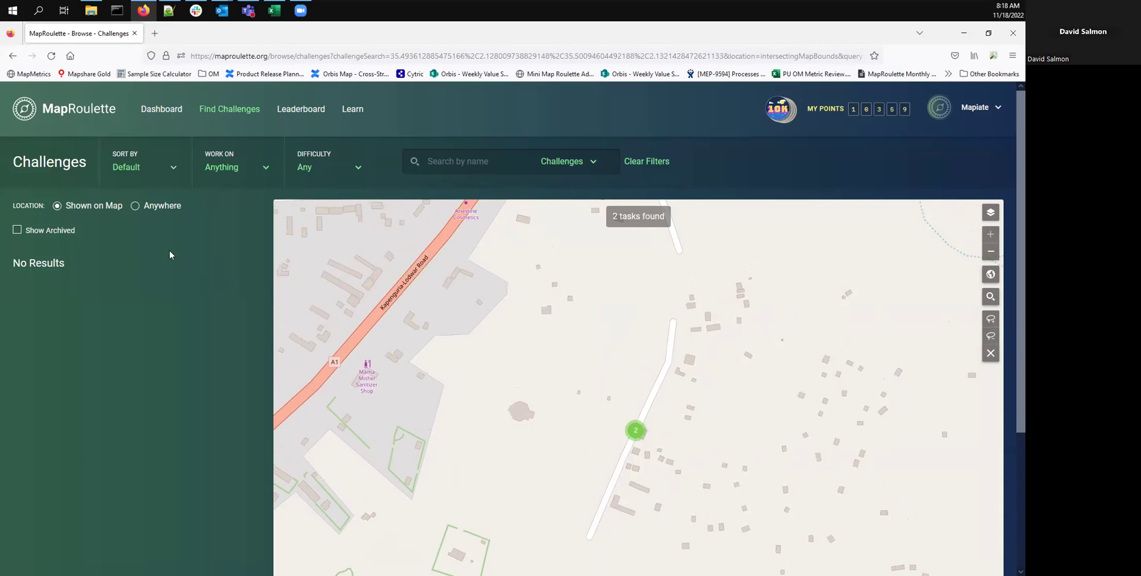
pyautogui.click(637, 434)
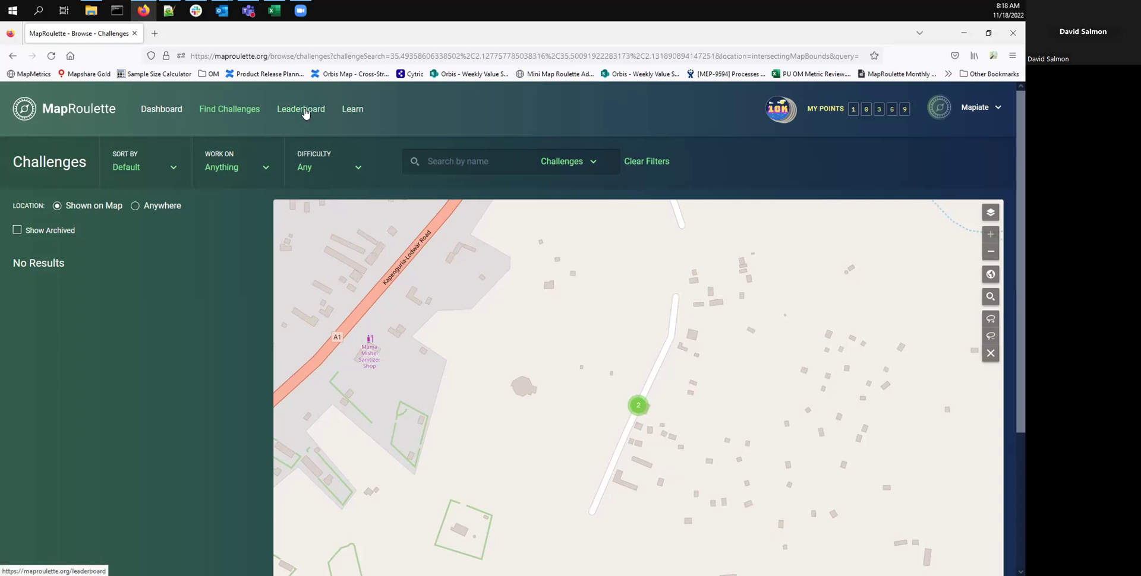
# Step: Open the Global Leaderboard and review the rankings from the leading mappers down to the signed-in account's own position
pyautogui.click(306, 112)
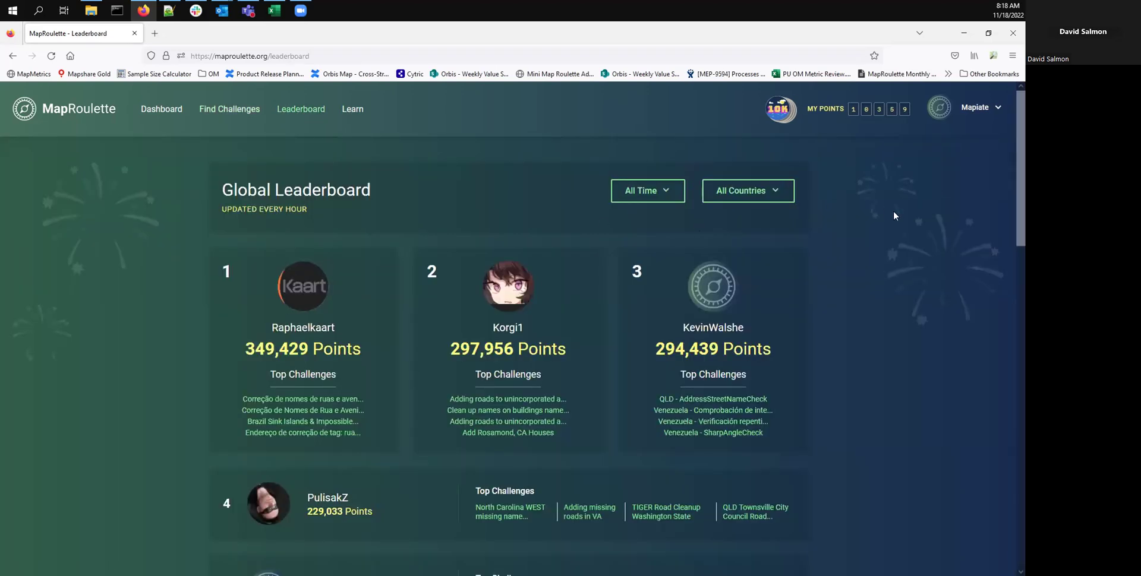
pyautogui.moveTo(1018, 127)
pyautogui.mouseDown()
pyautogui.moveTo(1018, 469)
pyautogui.moveTo(1017, 118)
pyautogui.mouseUp()
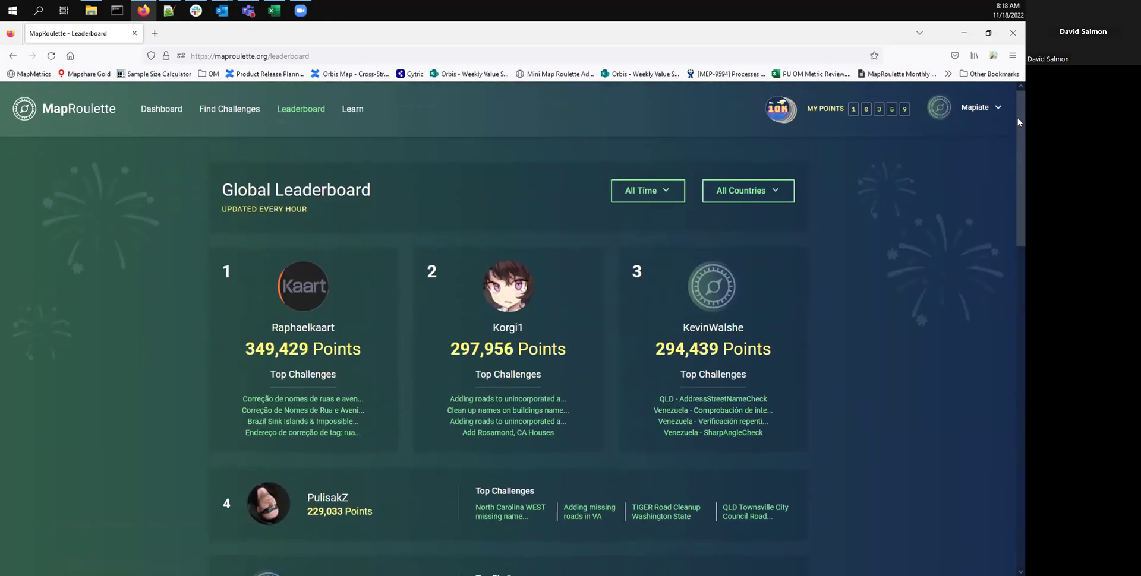
pyautogui.moveTo(1021, 152); pyautogui.dragTo(1021, 454)
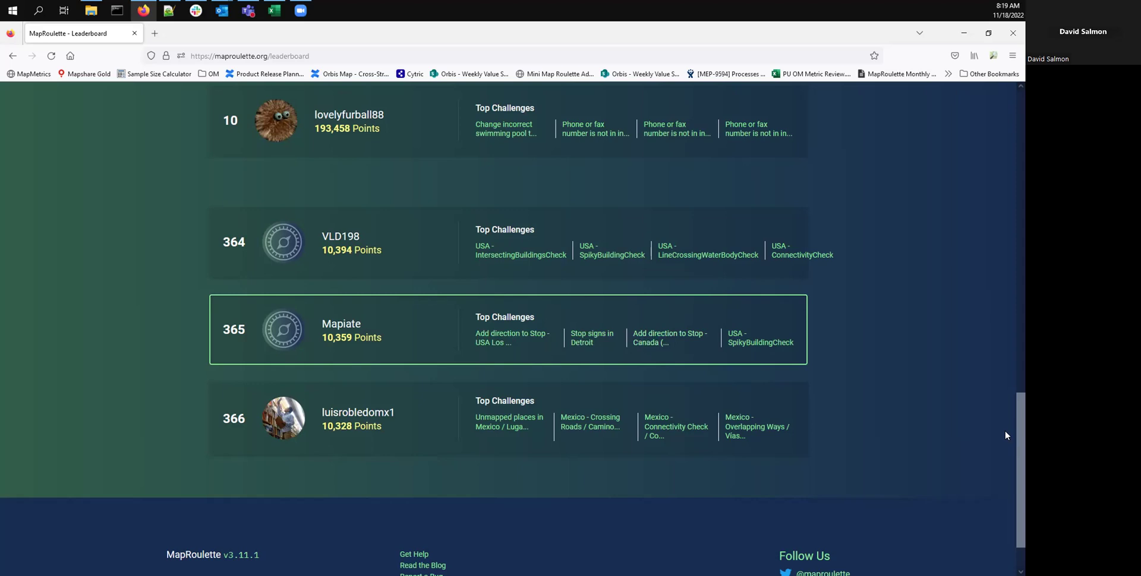
pyautogui.scroll(3, 1018, 405)
pyautogui.moveTo(1018, 399); pyautogui.dragTo(1013, 112)
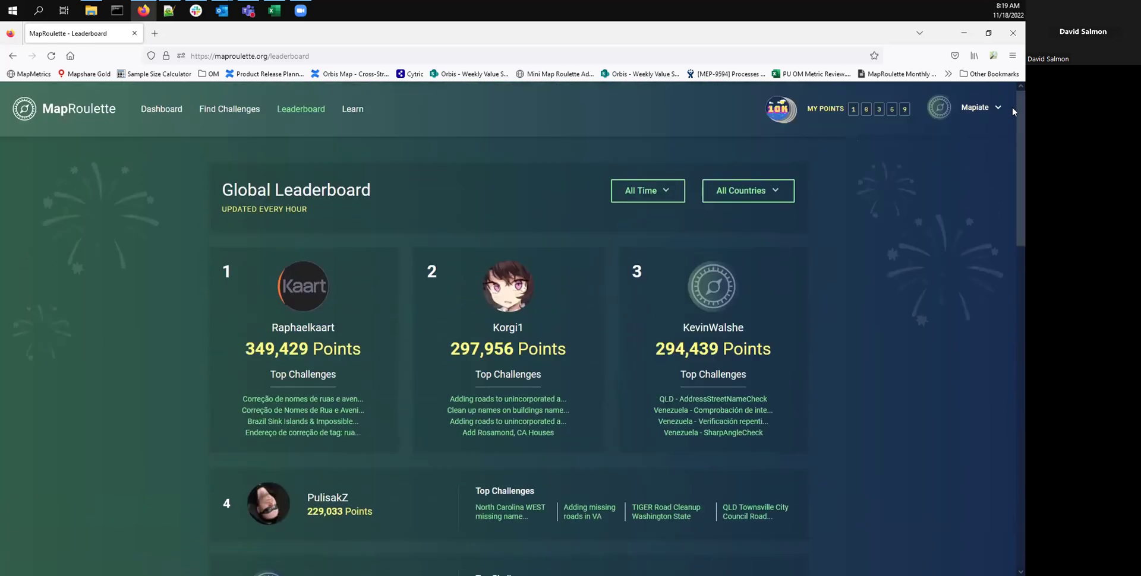
# Step: Open the MapRoulette learning site and view its linked GitHub issues list in a separate tab
pyautogui.click(359, 110)
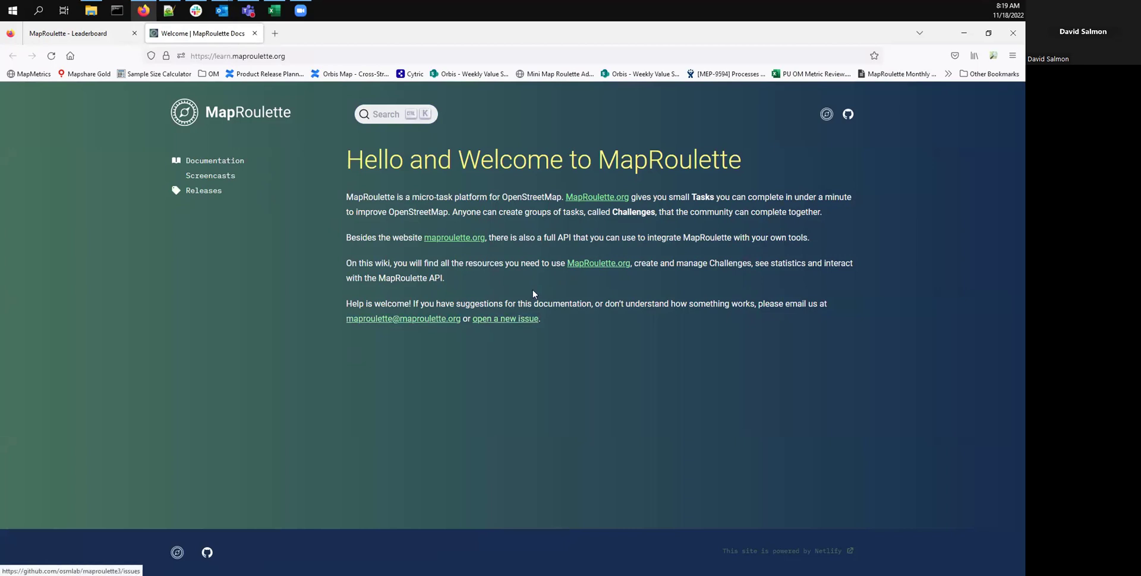
pyautogui.rightClick(503, 325)
pyautogui.click(514, 332)
pyautogui.click(303, 34)
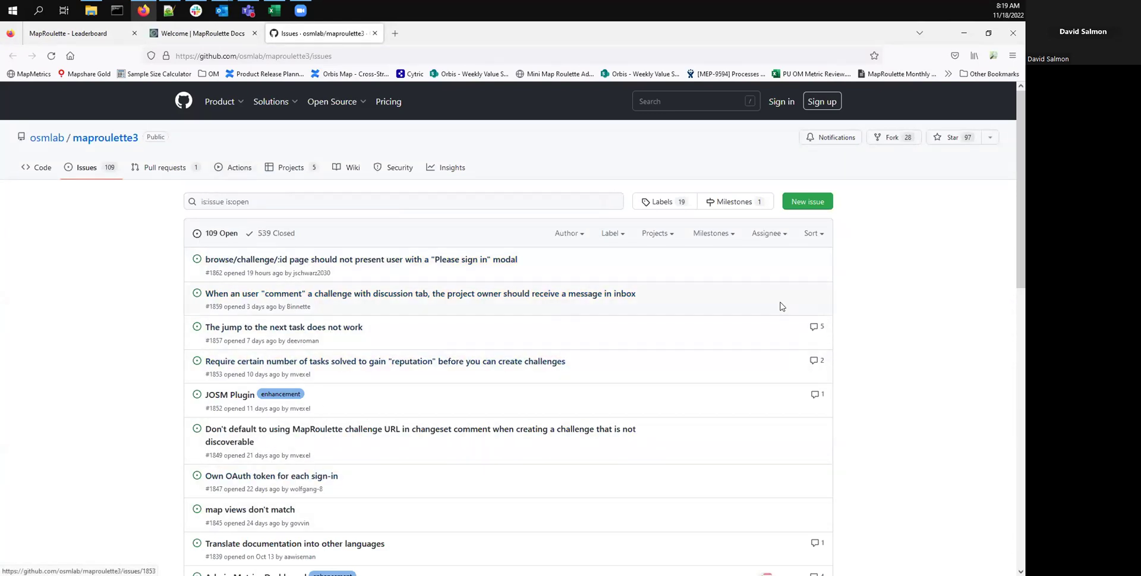
pyautogui.moveTo(1022, 165); pyautogui.dragTo(450, 44)
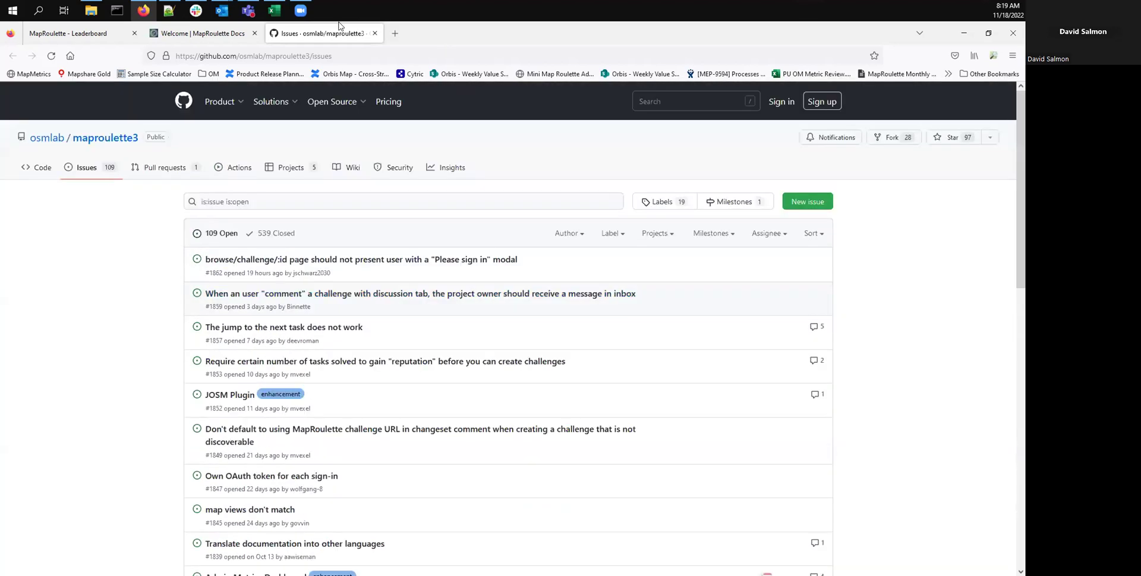
# Step: Review the learning site's full list of documentation topics, then return to the MapRoulette leaderboard tab
pyautogui.click(214, 35)
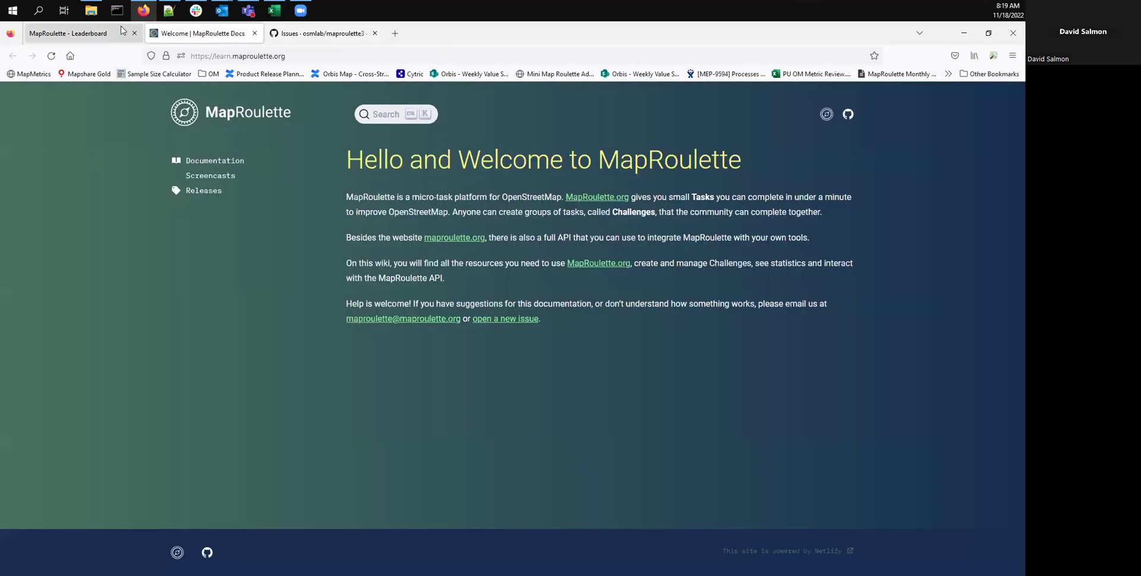
pyautogui.click(224, 167)
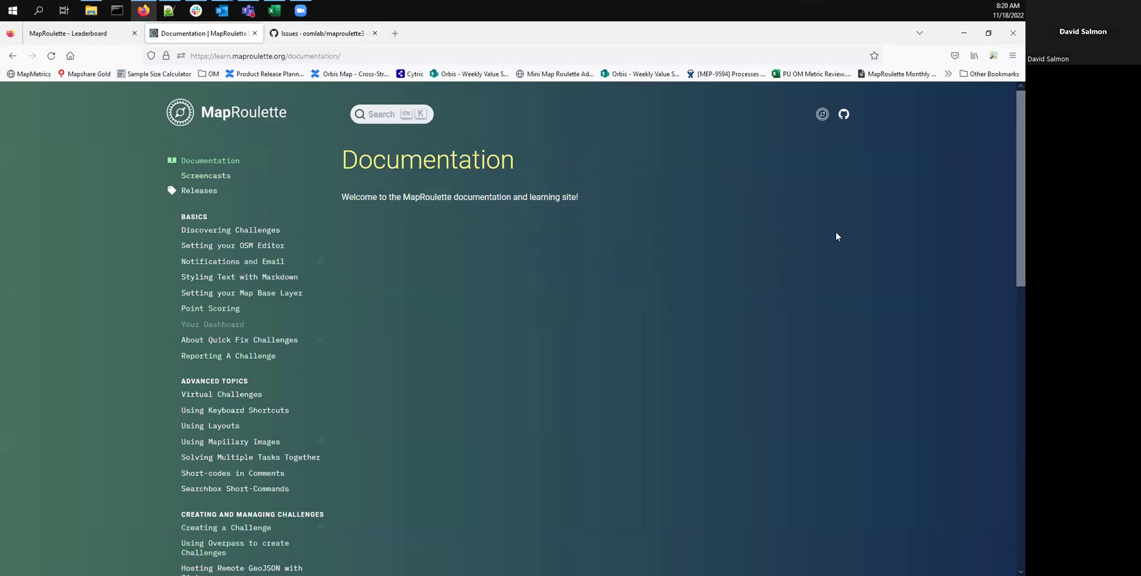
pyautogui.scroll(-2, 1018, 133)
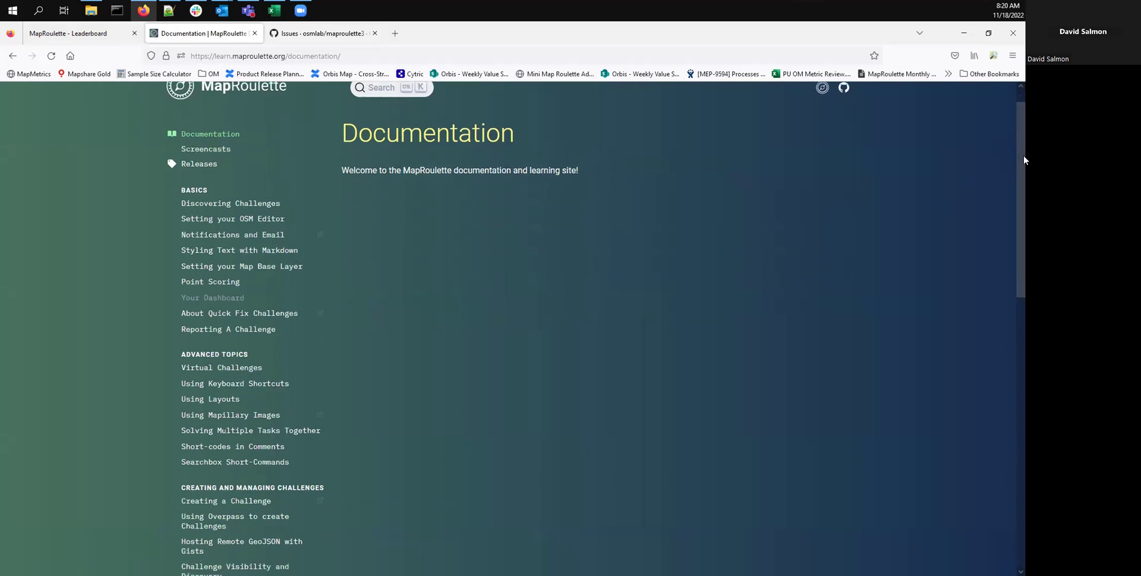
pyautogui.scroll(-4, 512, 329)
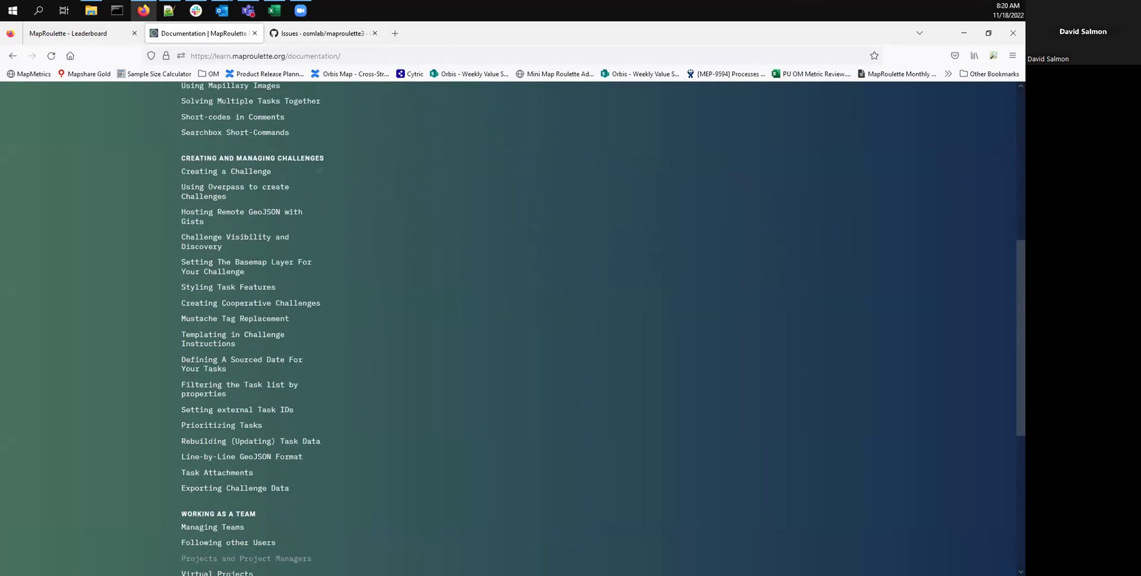
pyautogui.scroll(-3, 512, 329)
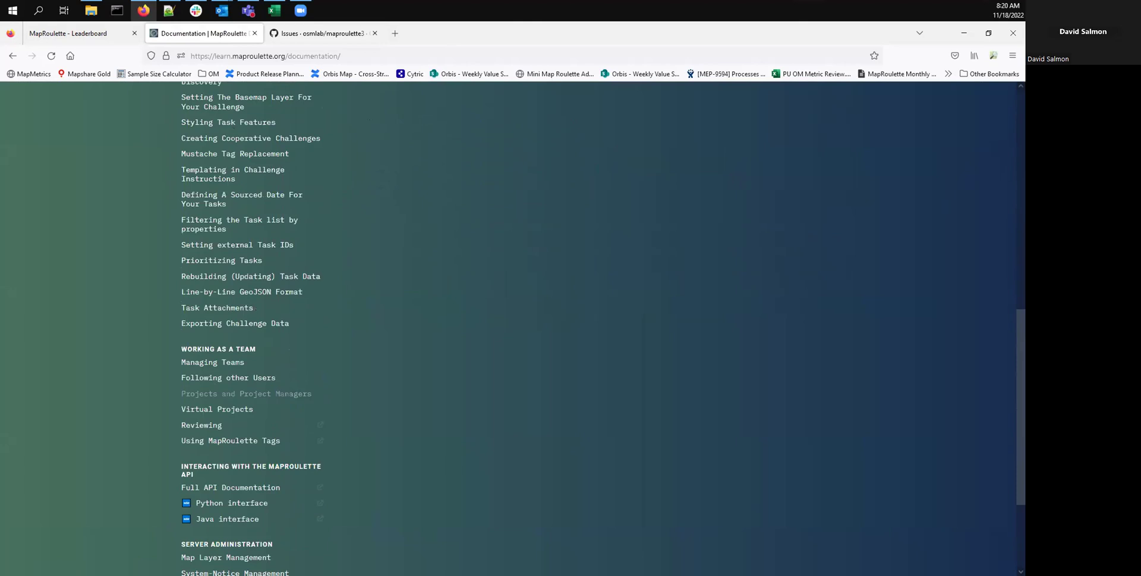
pyautogui.scroll(-1, 512, 329)
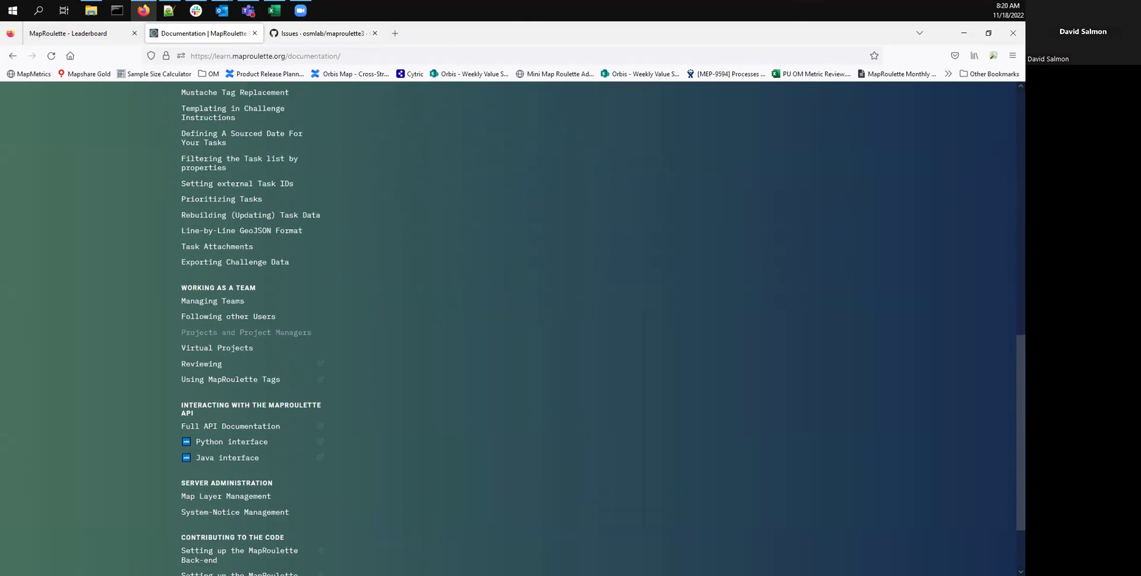
pyautogui.scroll(-3, 512, 329)
pyautogui.scroll(10, 1024, 198)
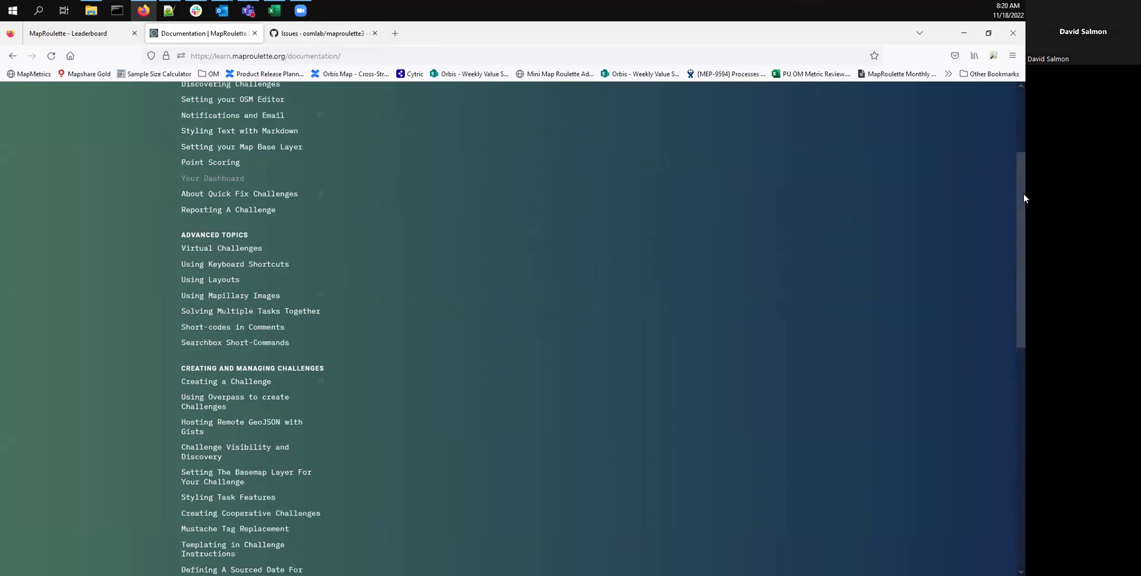
pyautogui.moveTo(1024, 198); pyautogui.dragTo(1021, 137)
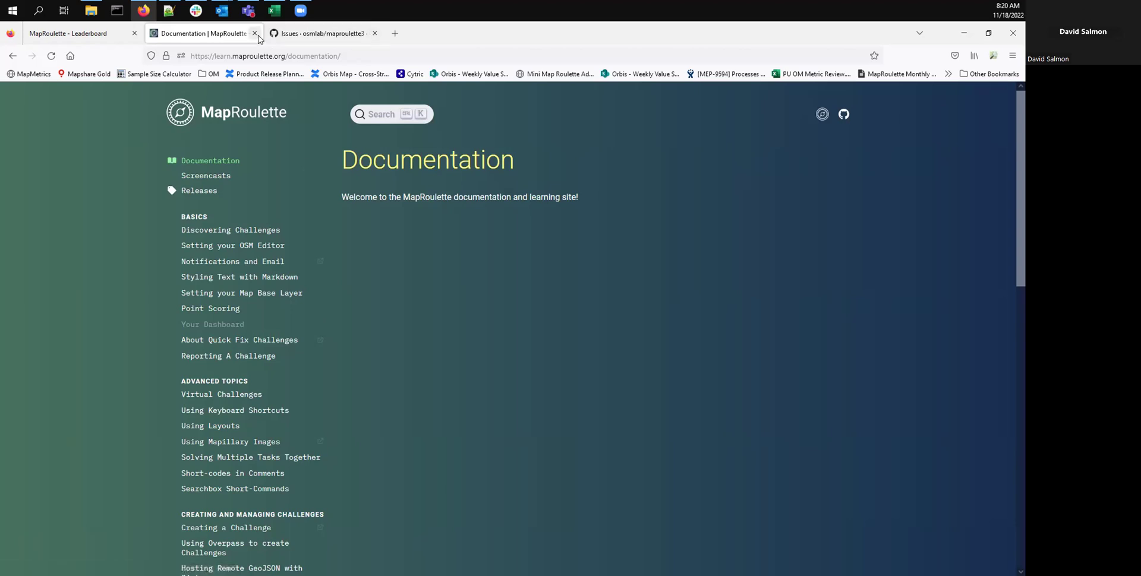
pyautogui.click(102, 29)
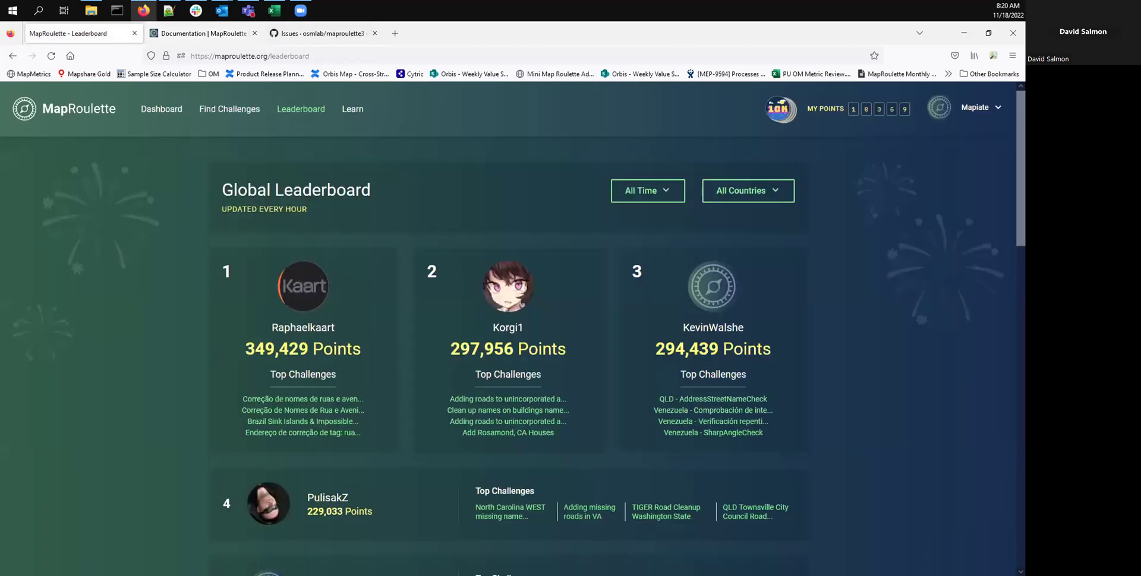
# Step: Try to load task 140911023 of challenge 29807 by its web address
pyautogui.hotkey('alt', 'Tab')
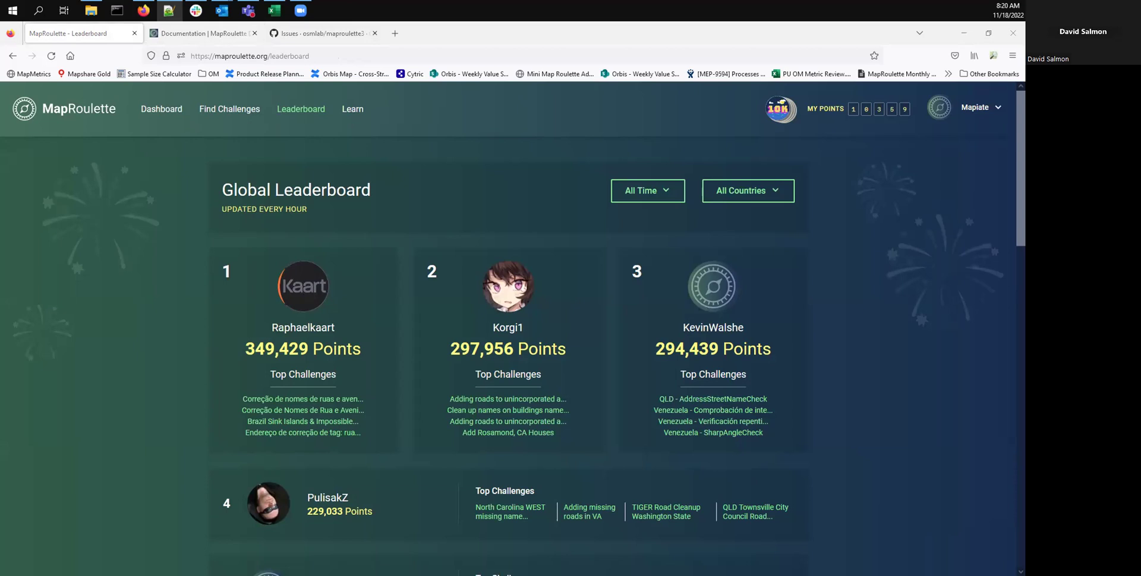
pyautogui.click(227, 55)
pyautogui.write('https://maproulette.org/challenge/29807/')
pyautogui.press('Return')
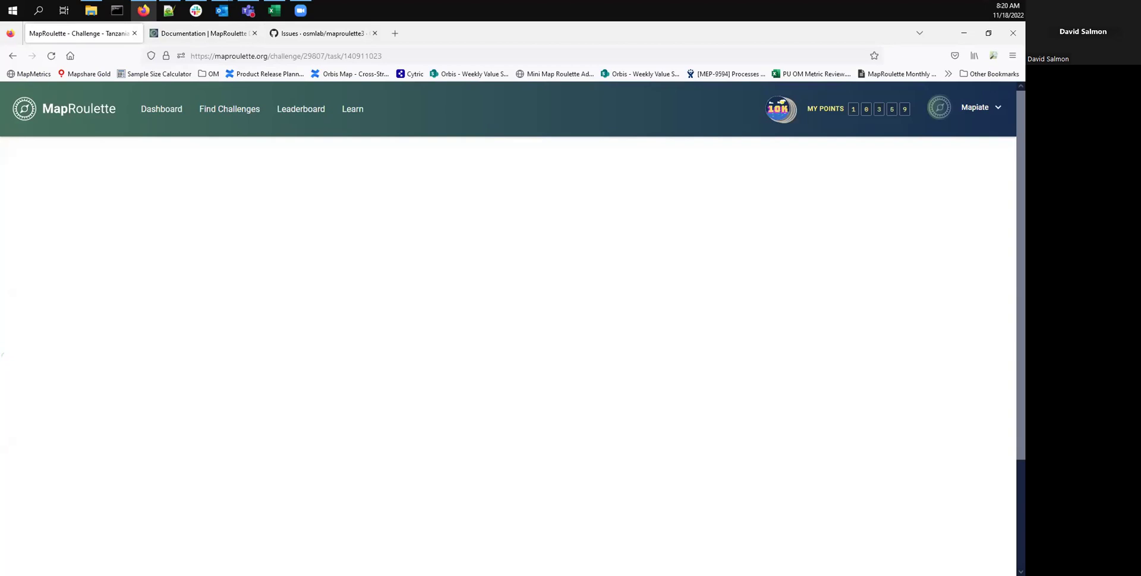
pyautogui.hotkey('alt', 'Tab')
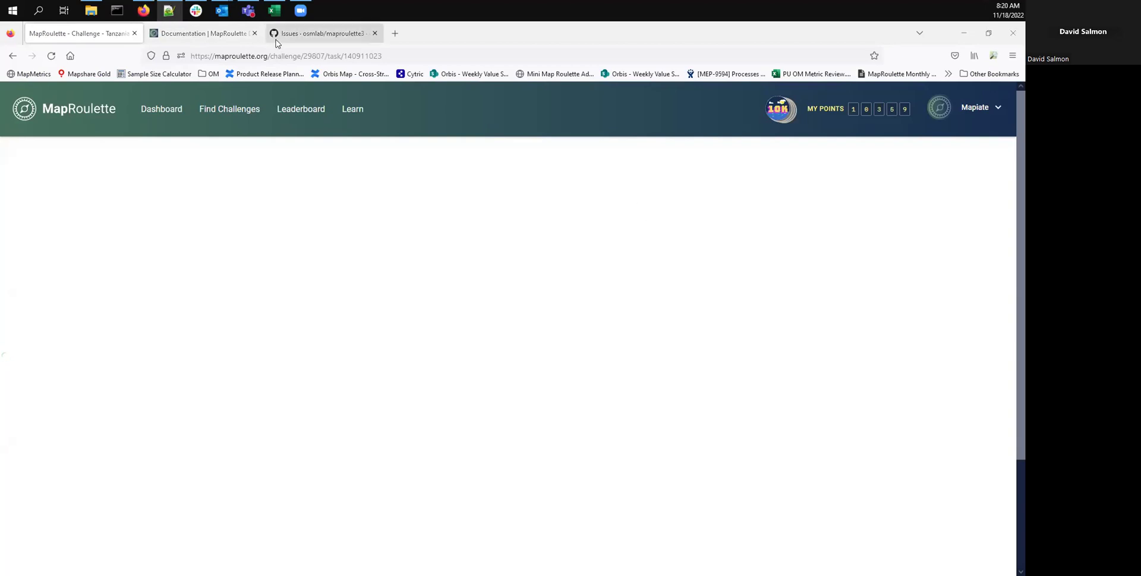
pyautogui.click(230, 57)
pyautogui.write('https://maproulette.org/challenge/29807/task/140911043')
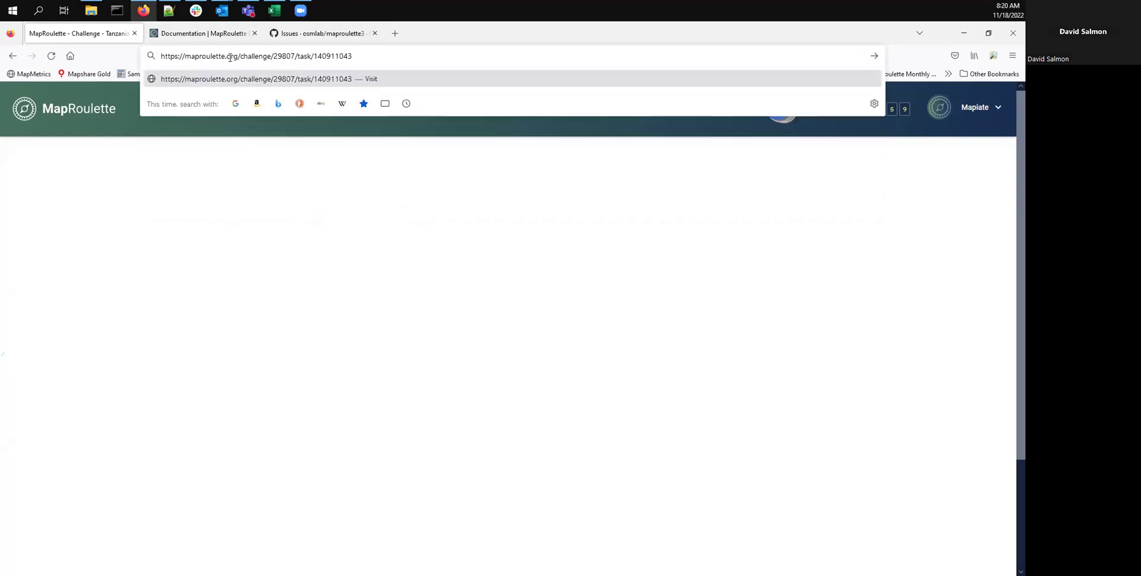
pyautogui.press('Return')
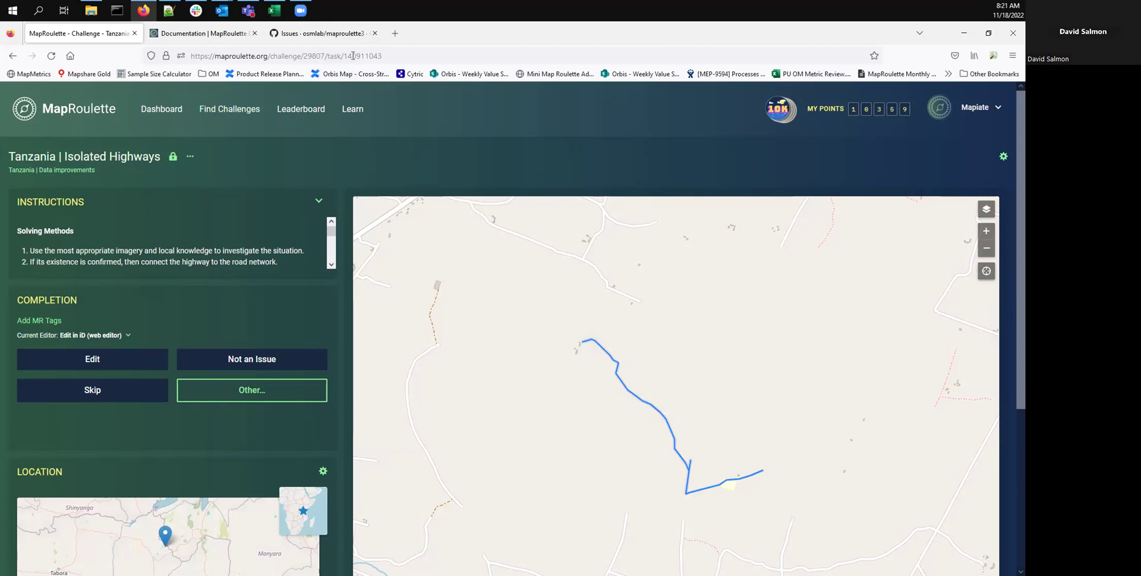
# Step: Open the overview page of the Tanzania | Isolated Highways challenge and take a closer look at its task clusters
pyautogui.click(112, 158)
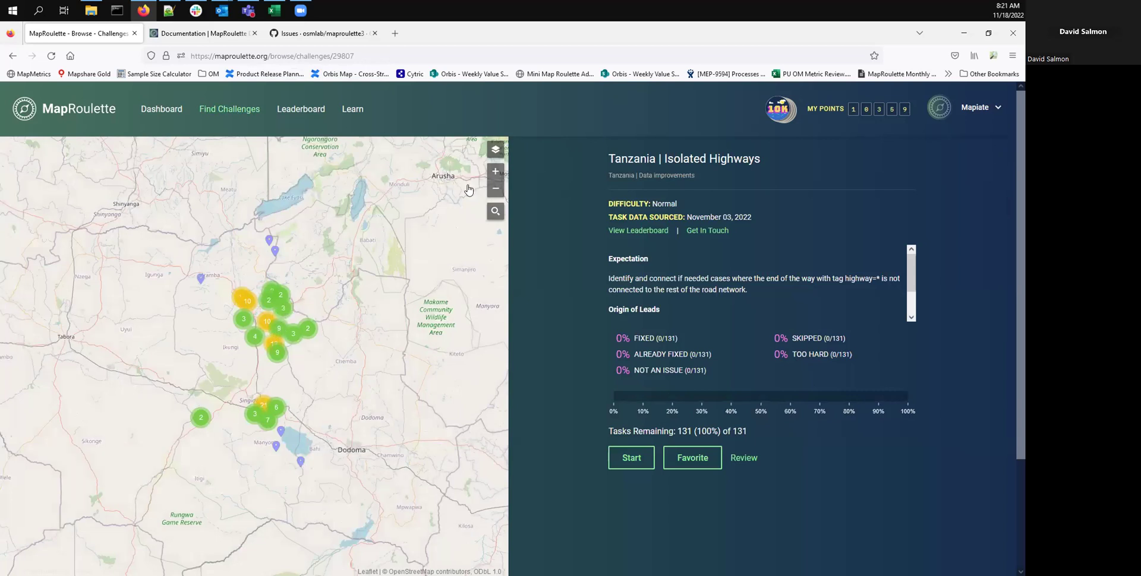
pyautogui.click(495, 172)
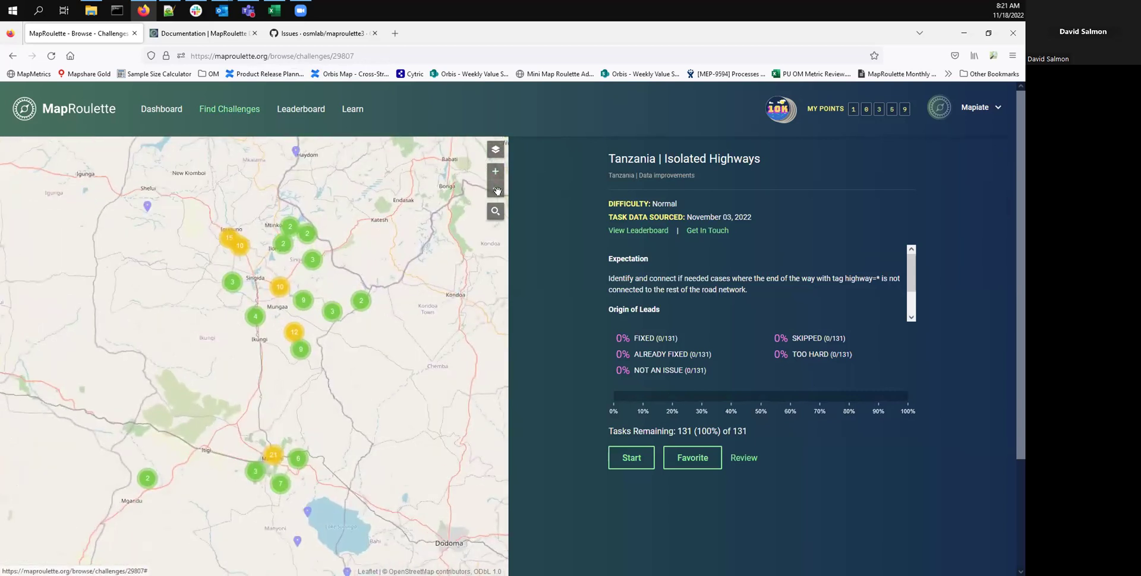
# Step: Review the Tanzania | Isolated Highways challenge's task data date and read its Expectation and Origin of Leads descriptions
pyautogui.click(495, 188)
pyautogui.click(495, 171)
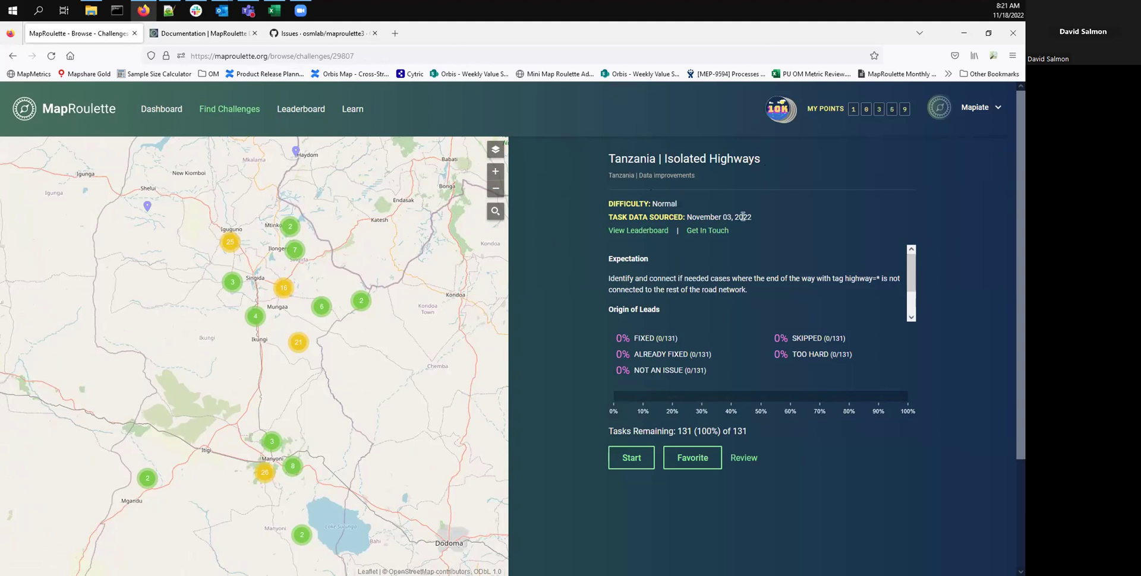
pyautogui.moveTo(751, 218); pyautogui.dragTo(689, 219)
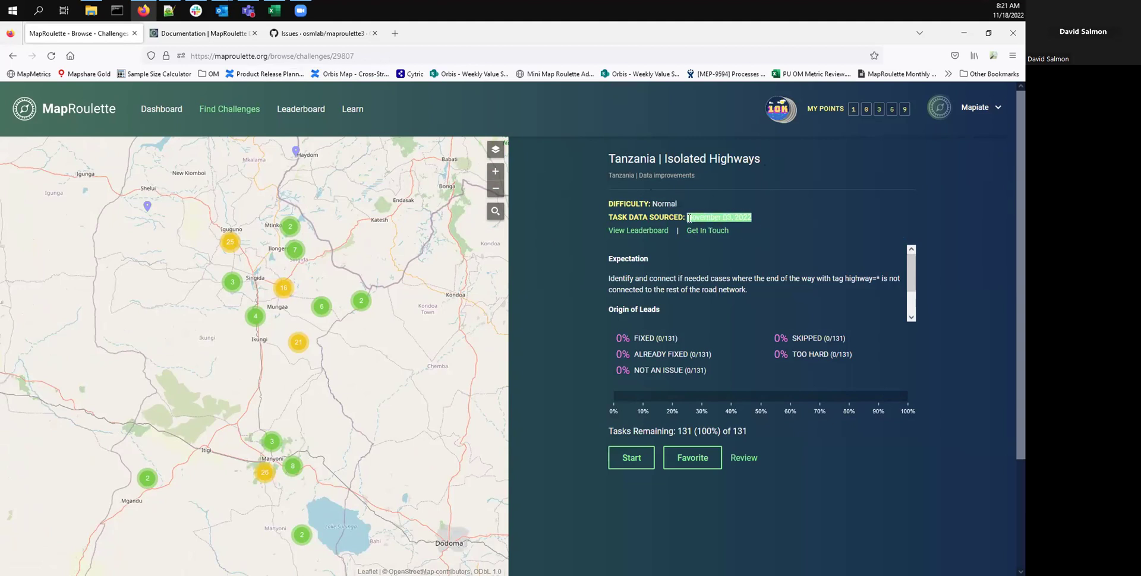
pyautogui.click(734, 216)
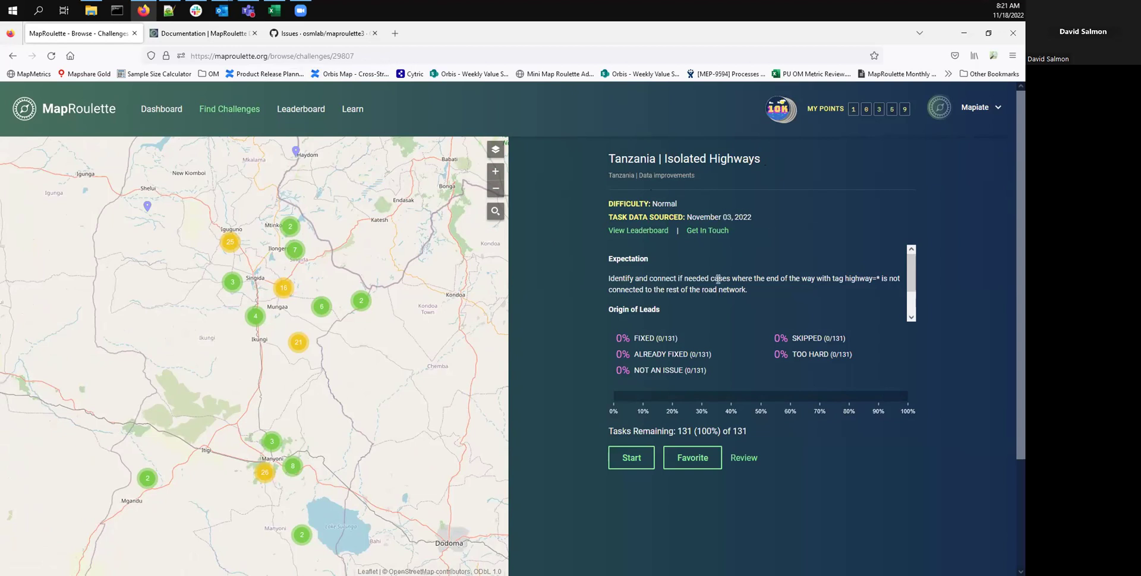
pyautogui.scroll(-2, 907, 273)
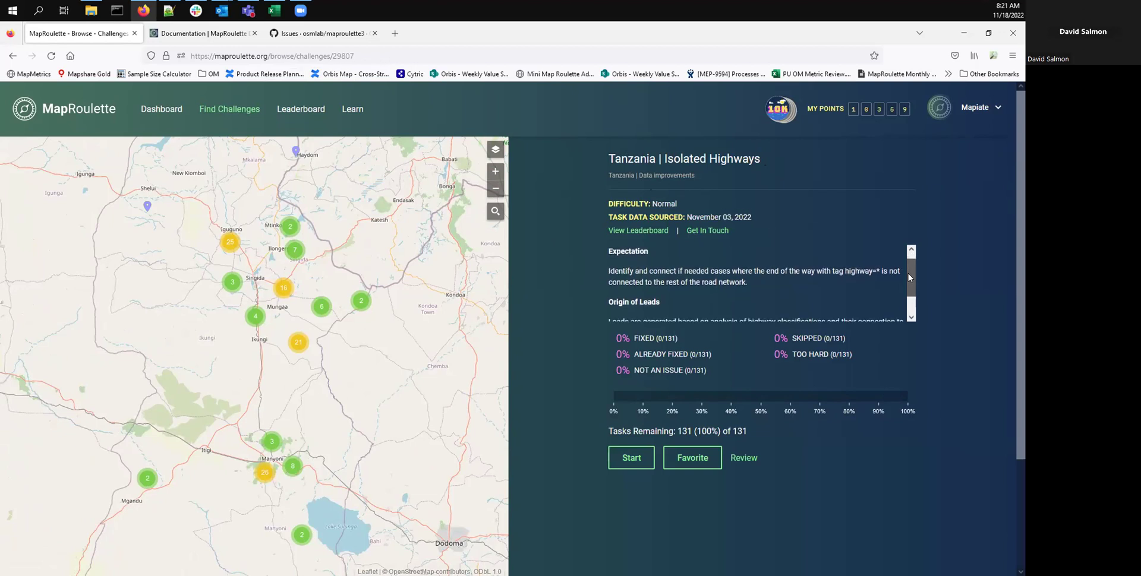
pyautogui.moveTo(908, 290); pyautogui.dragTo(910, 274)
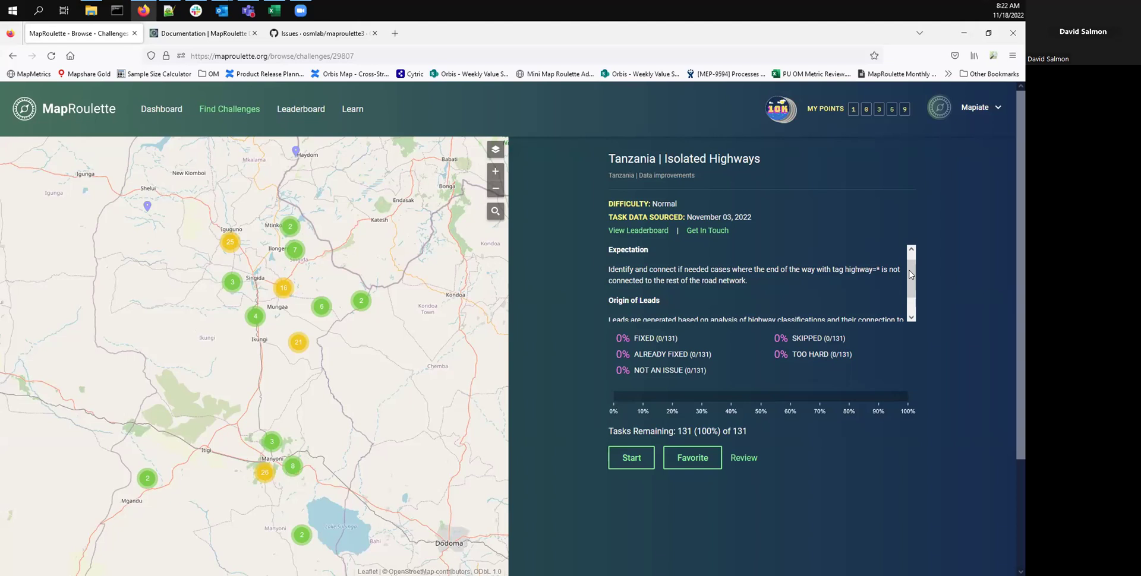
pyautogui.scroll(-2, 908, 270)
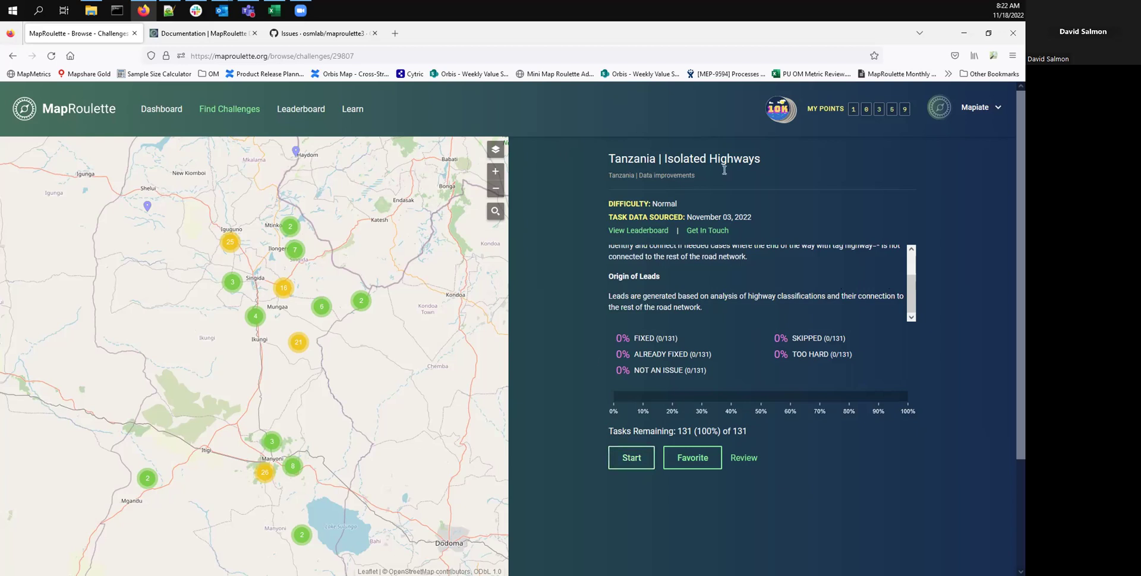
# Step: Start a task from the Tanzania | Isolated Highways challenge and inspect the properties of its highlighted highway
pyautogui.click(641, 455)
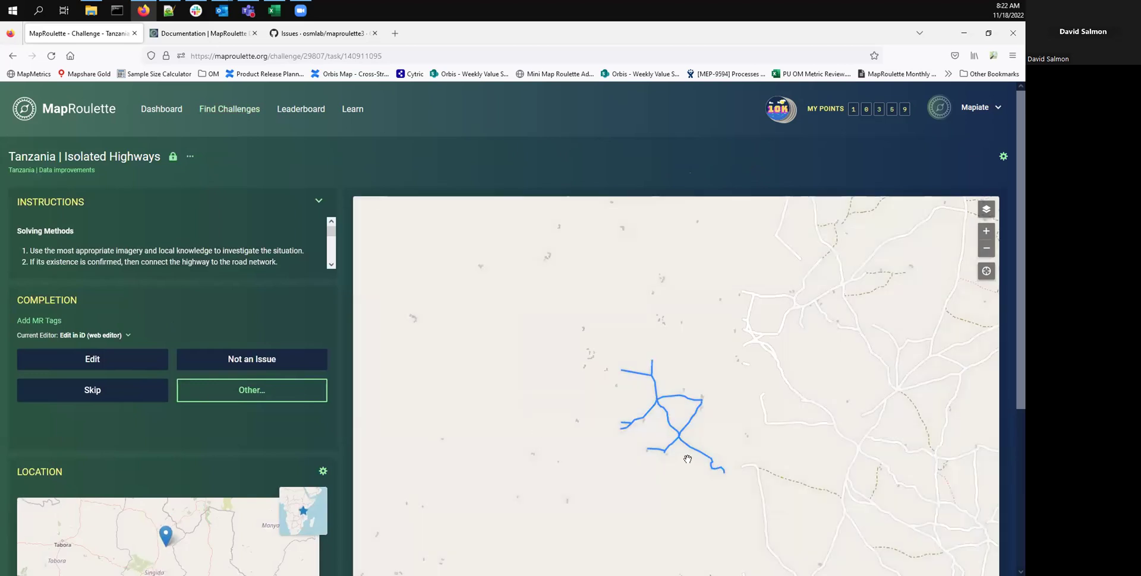
pyautogui.moveTo(688, 459); pyautogui.dragTo(662, 395)
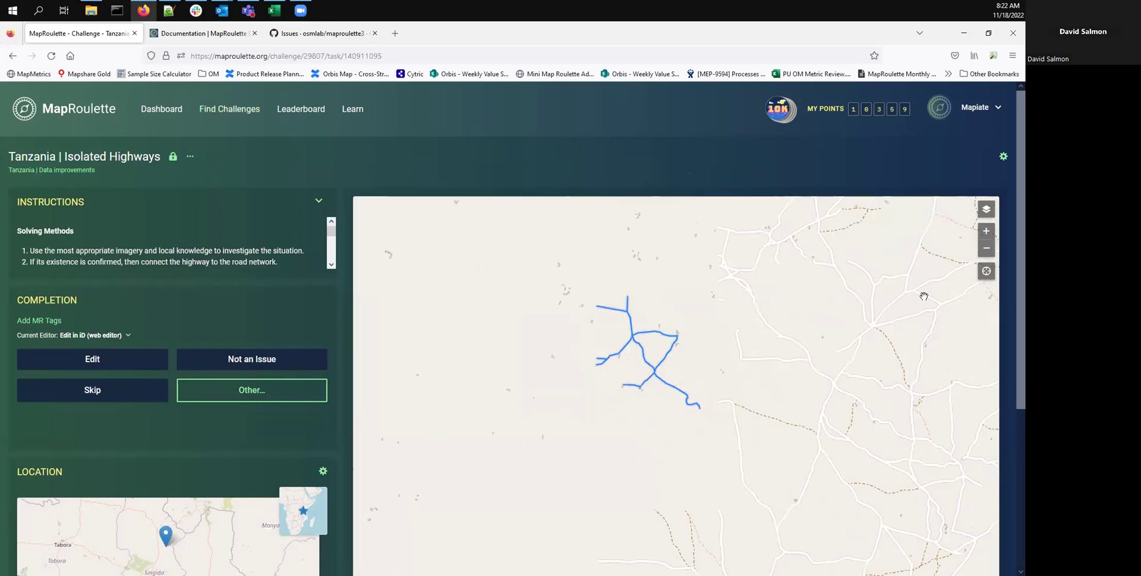
pyautogui.click(986, 231)
pyautogui.moveTo(707, 333); pyautogui.dragTo(704, 369)
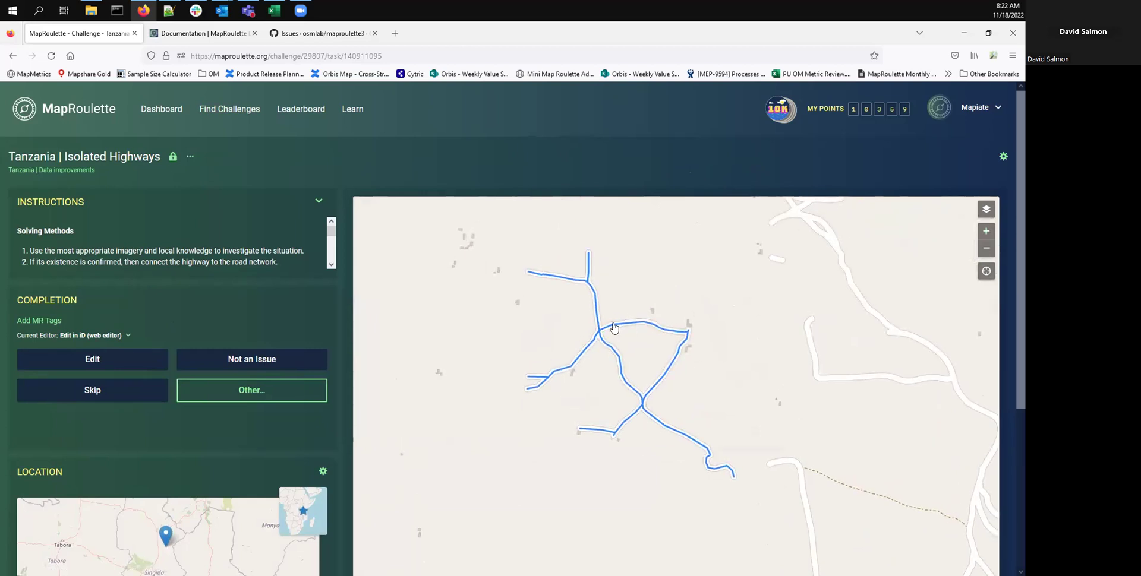
pyautogui.click(595, 302)
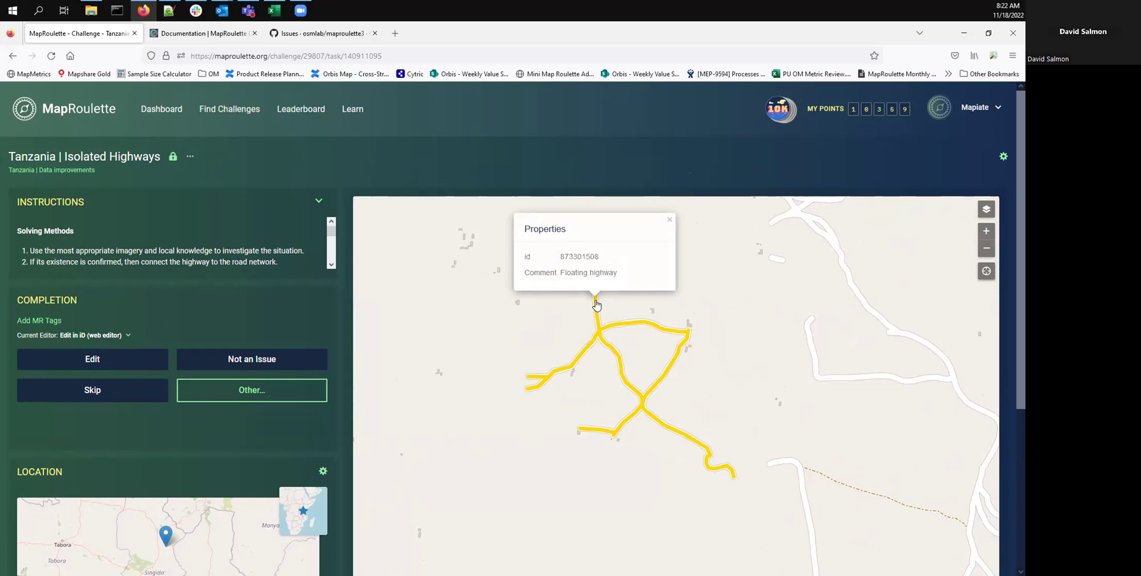
pyautogui.click(712, 413)
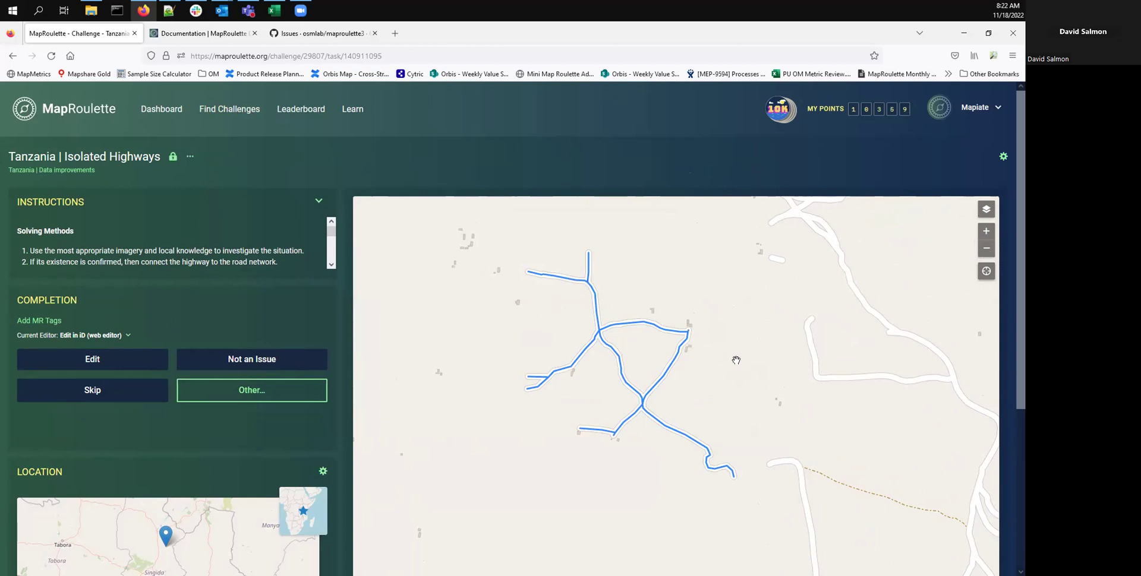
# Step: Check the roads around the isolated highway, and open the task for editing in the iD web editor
pyautogui.moveTo(809, 374); pyautogui.dragTo(754, 330)
pyautogui.moveTo(770, 477); pyautogui.dragTo(728, 435)
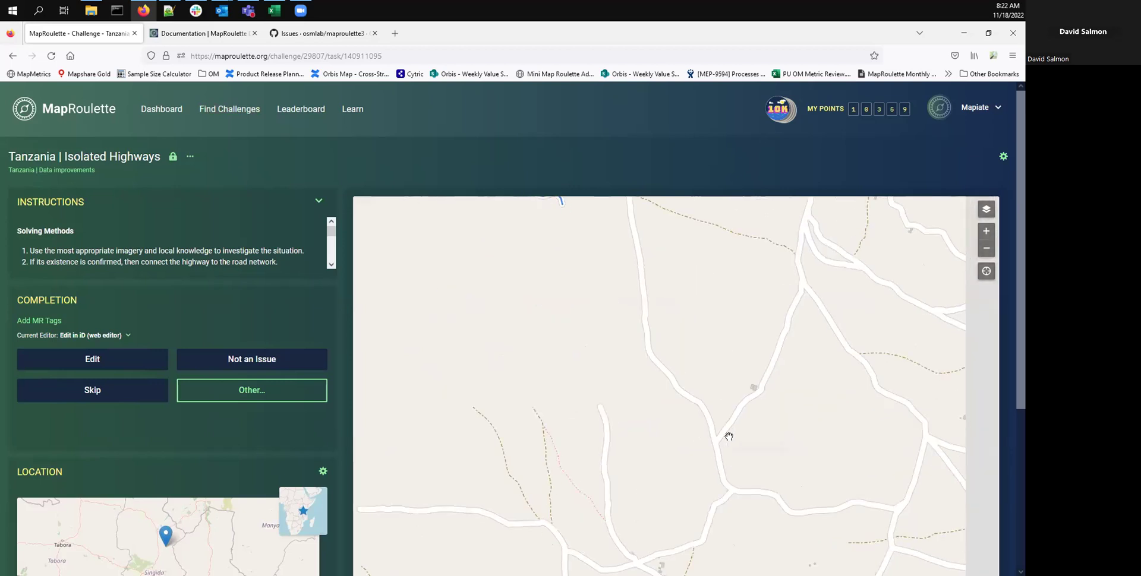
pyautogui.moveTo(733, 329); pyautogui.dragTo(715, 385)
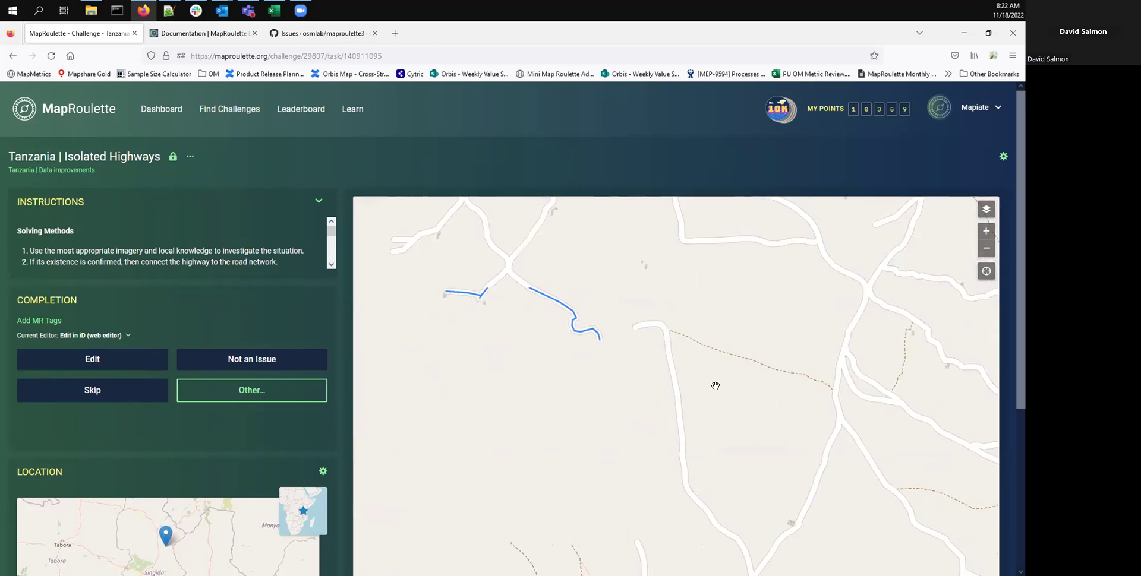
pyautogui.click(127, 336)
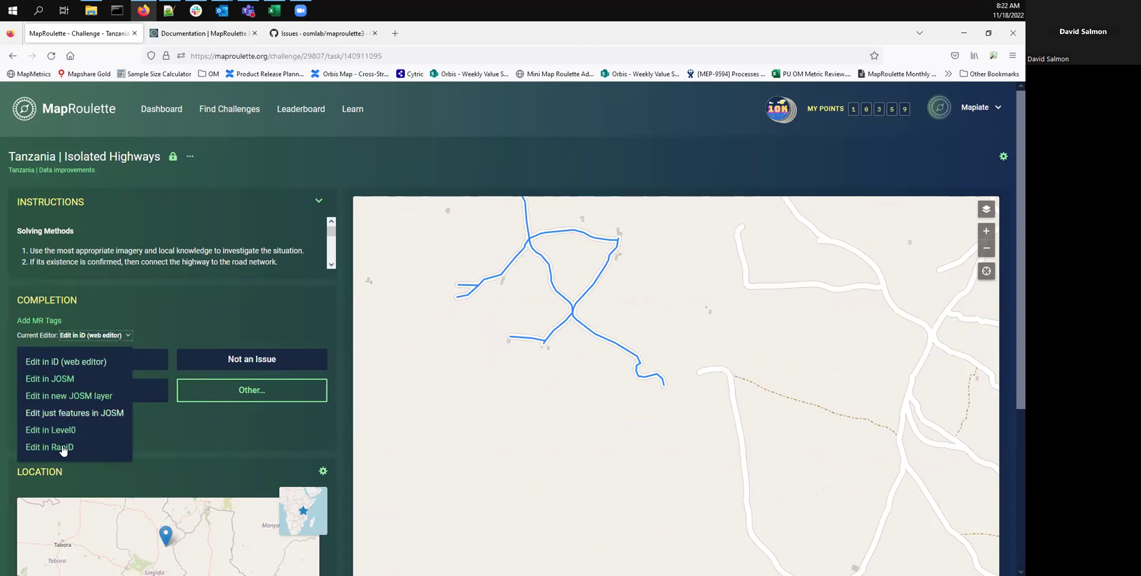
pyautogui.click(92, 363)
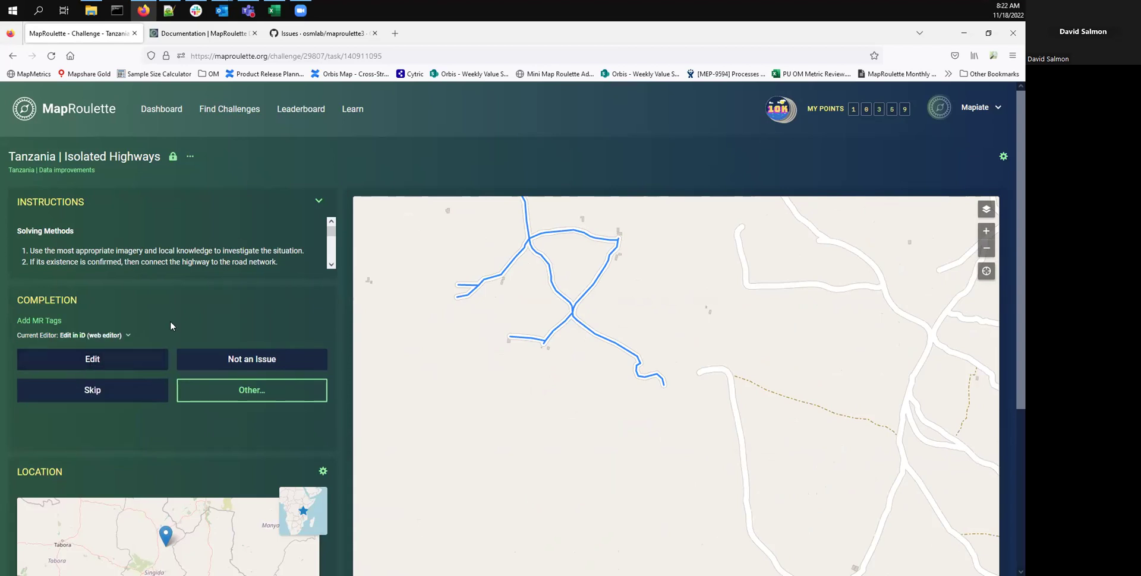
pyautogui.click(138, 359)
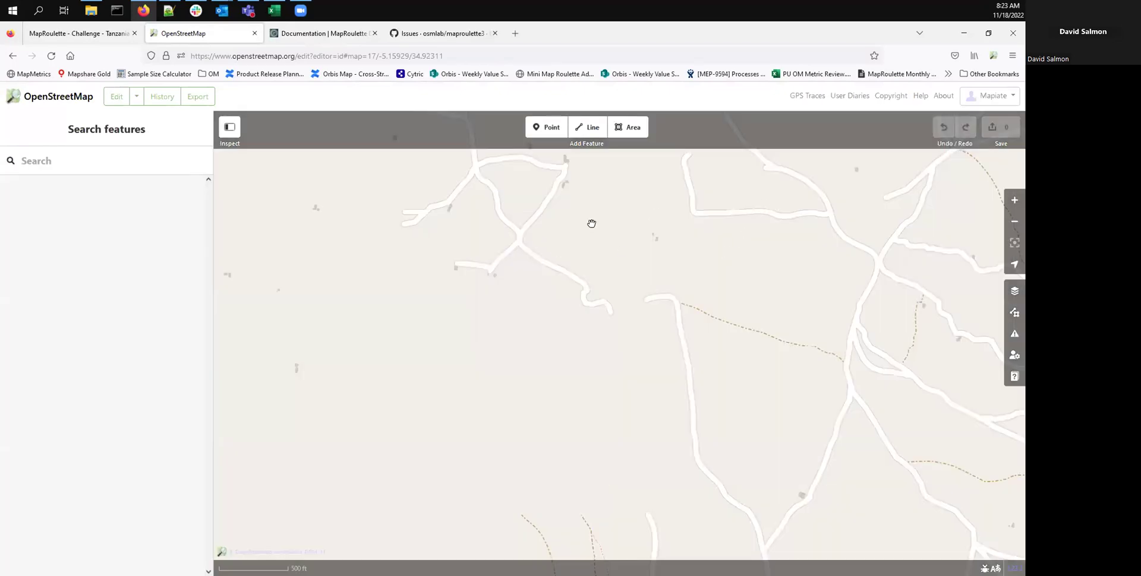
# Step: Examine the isolated road network, its loose ends and the surrounding roads in the iD editor
pyautogui.moveTo(612, 270); pyautogui.dragTo(612, 292)
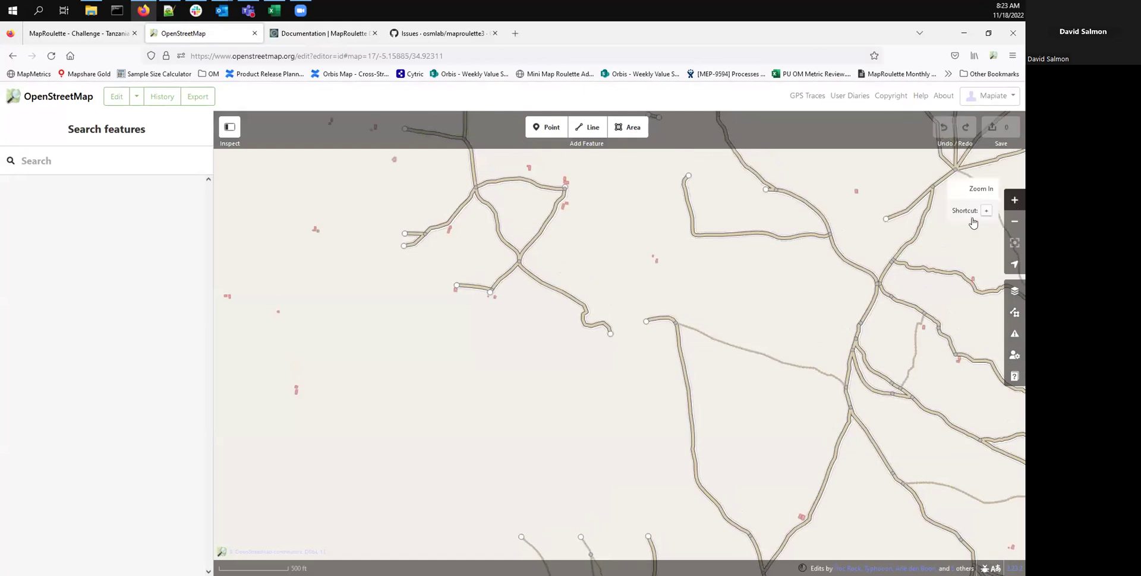
pyautogui.click(1013, 200)
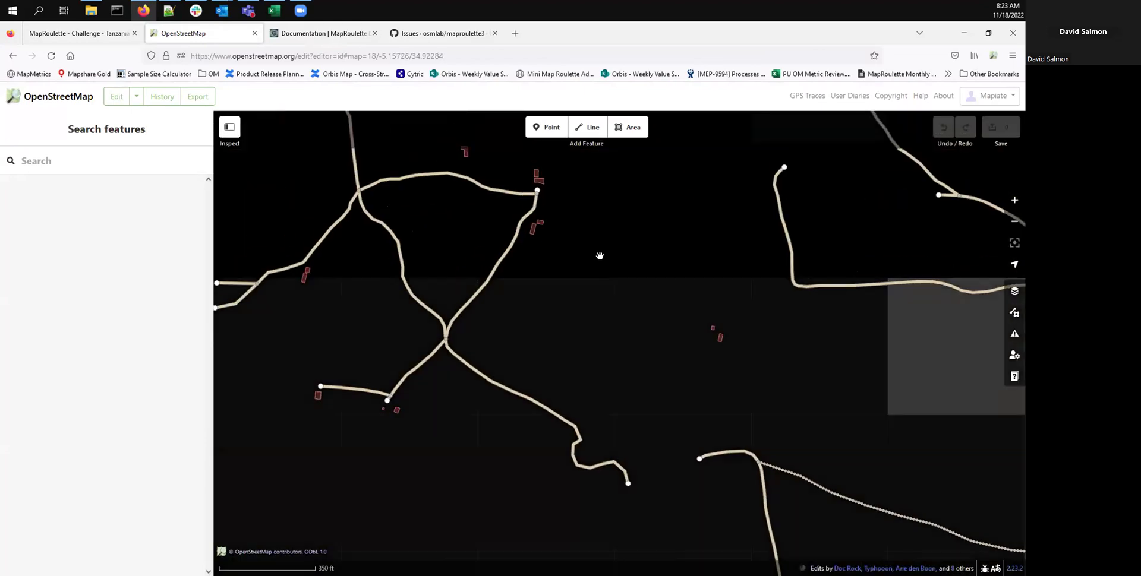
pyautogui.moveTo(600, 255); pyautogui.dragTo(654, 313)
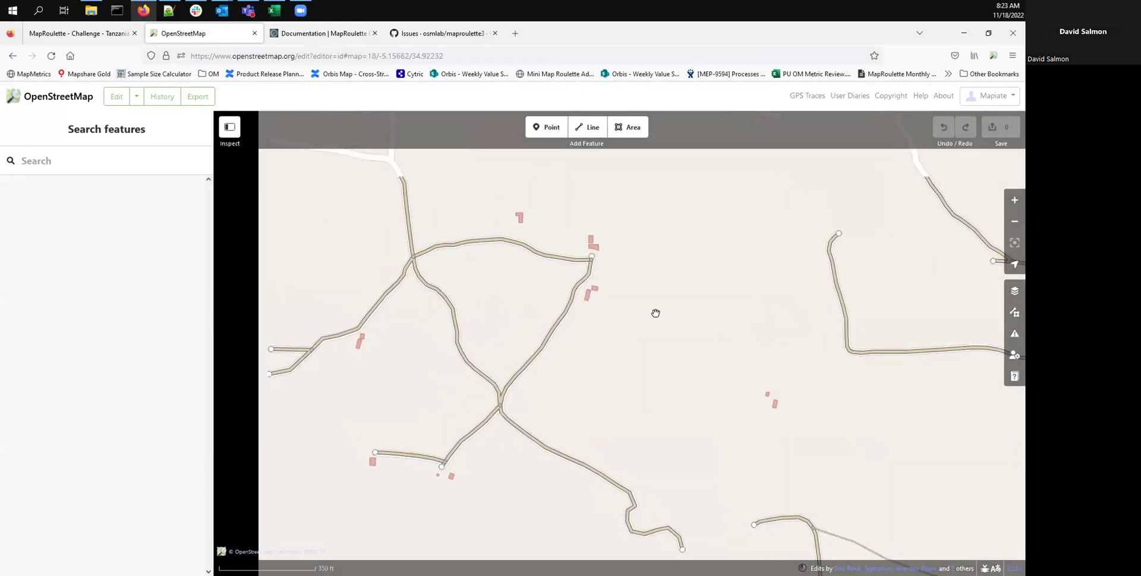
pyautogui.click(594, 244)
pyautogui.moveTo(623, 210); pyautogui.dragTo(716, 319)
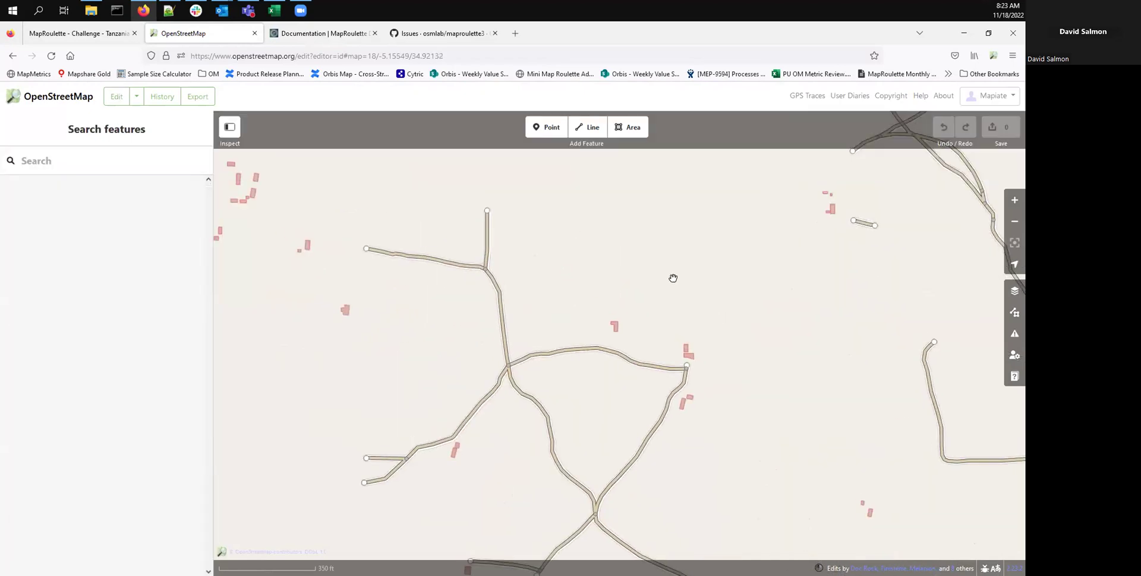
pyautogui.moveTo(672, 278); pyautogui.dragTo(773, 324)
pyautogui.click(355, 224)
pyautogui.click(582, 218)
pyautogui.press('Right')
pyautogui.press('Down')
pyautogui.press('Right')
pyautogui.press('Down')
pyautogui.press('Right')
pyautogui.press('Down')
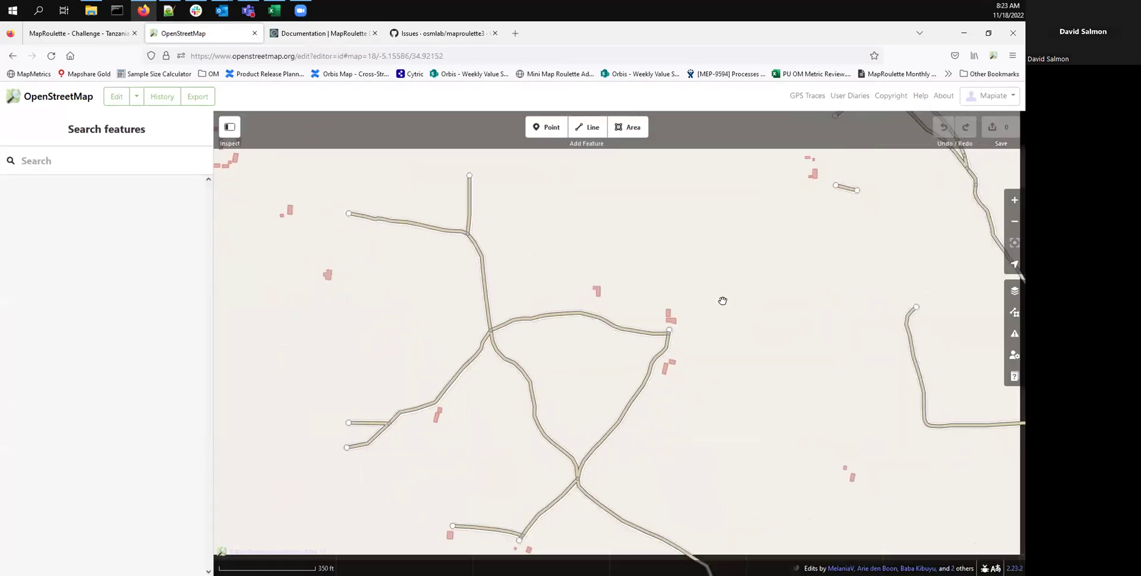
# Step: Display the background options and switch the map background to Bing Maps Aerial
pyautogui.click(1014, 290)
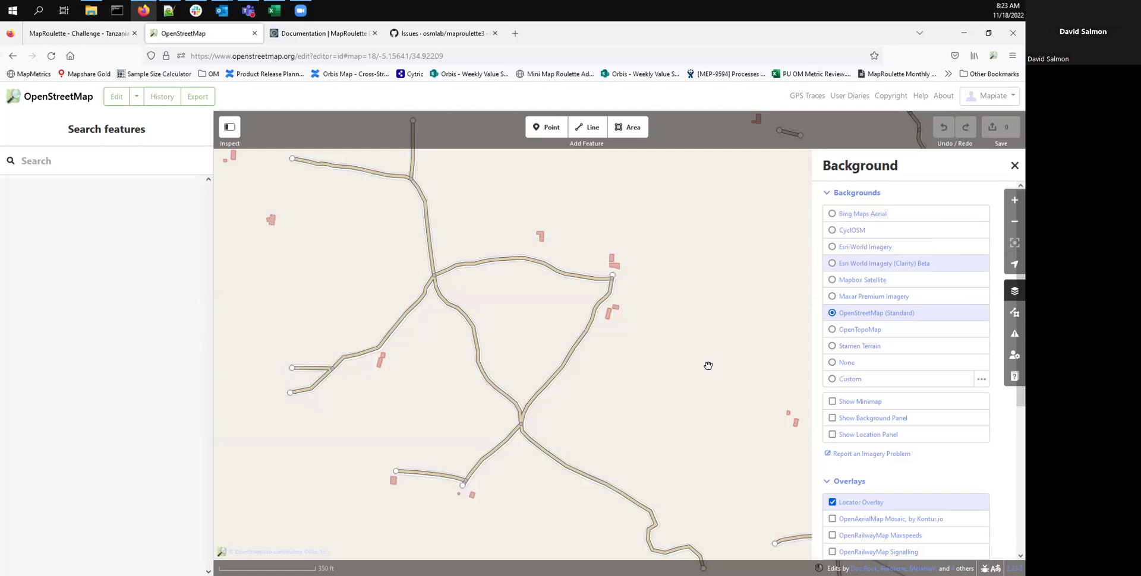
pyautogui.moveTo(657, 306); pyautogui.dragTo(692, 434)
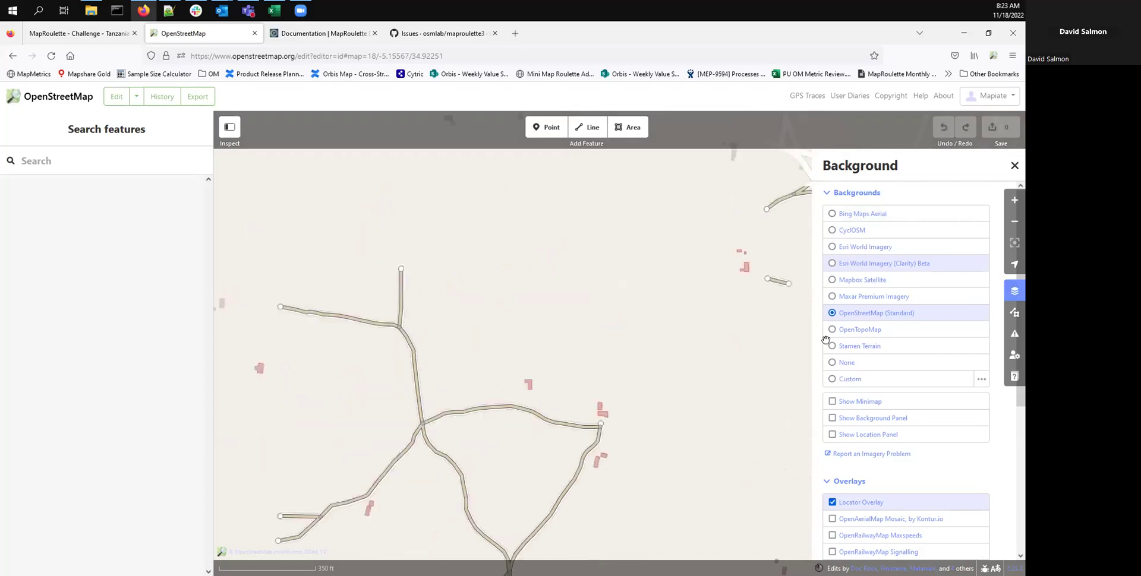
pyautogui.click(1014, 221)
pyautogui.moveTo(665, 480); pyautogui.dragTo(568, 351)
pyautogui.moveTo(672, 369); pyautogui.dragTo(691, 324)
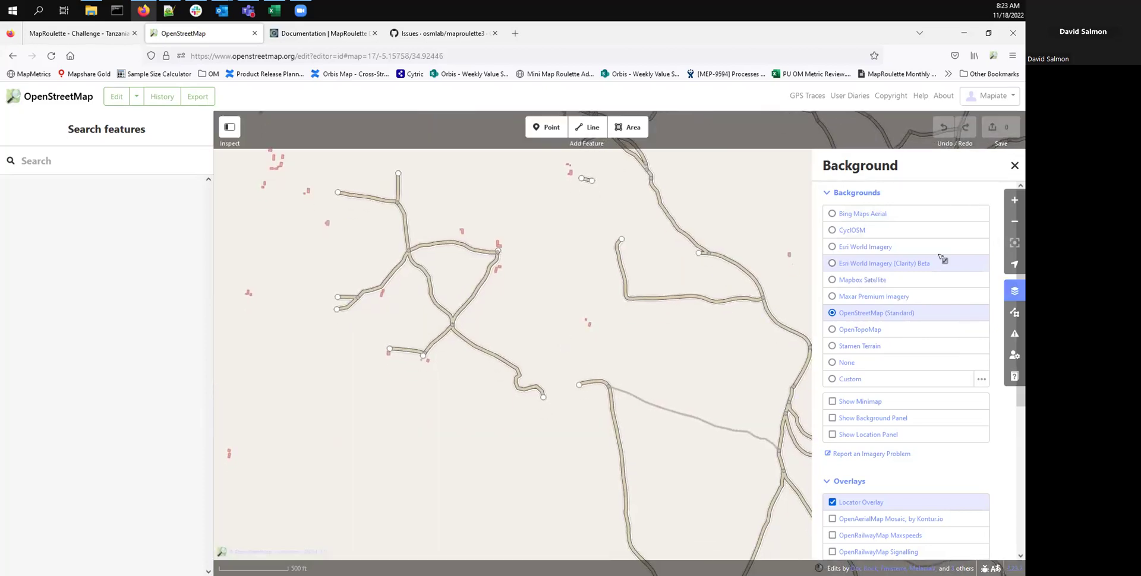
pyautogui.click(1014, 202)
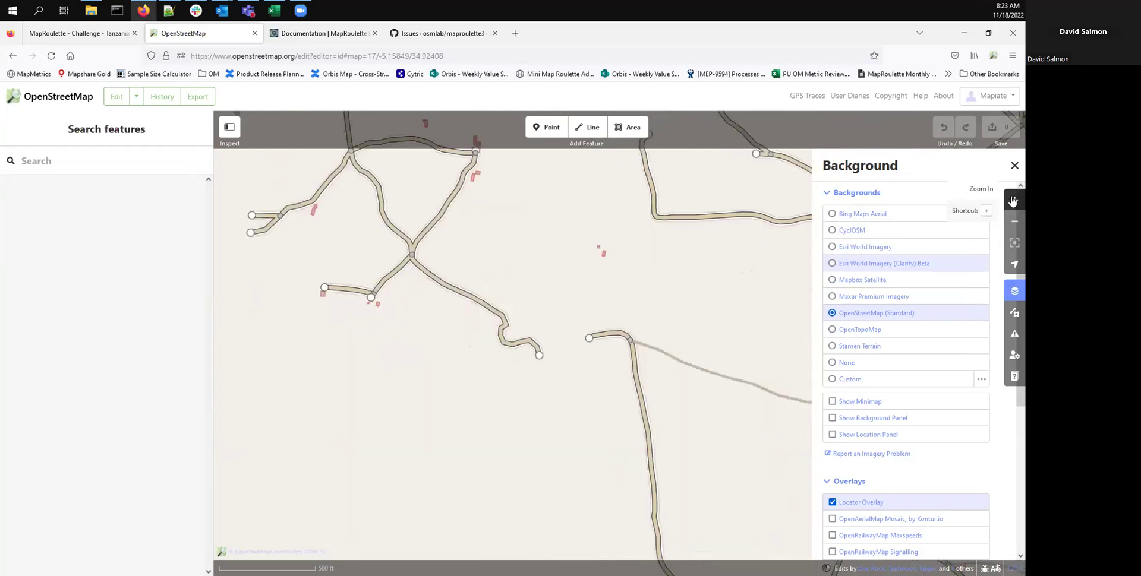
pyautogui.click(832, 214)
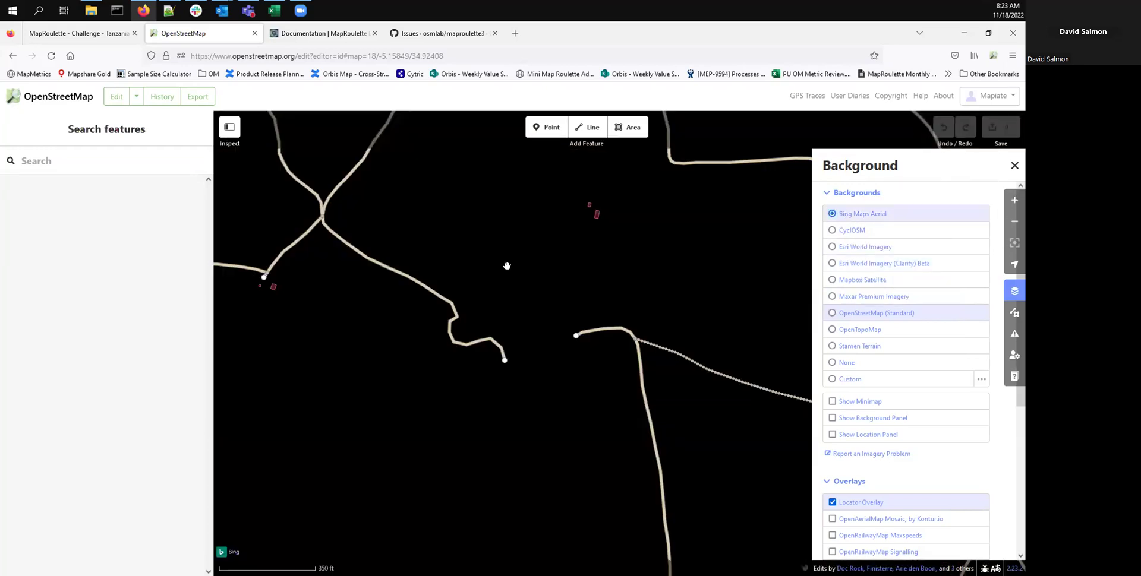
# Step: Examine the isolated network's branches and loose ends against the aerial imagery for possible road connections
pyautogui.moveTo(480, 275)
pyautogui.mouseDown()
pyautogui.moveTo(633, 304)
pyautogui.moveTo(624, 337)
pyautogui.mouseUp()
pyautogui.moveTo(615, 279); pyautogui.dragTo(625, 313)
pyautogui.moveTo(613, 241)
pyautogui.mouseDown()
pyautogui.moveTo(622, 314)
pyautogui.moveTo(684, 383)
pyautogui.mouseUp()
pyautogui.moveTo(630, 297); pyautogui.dragTo(674, 342)
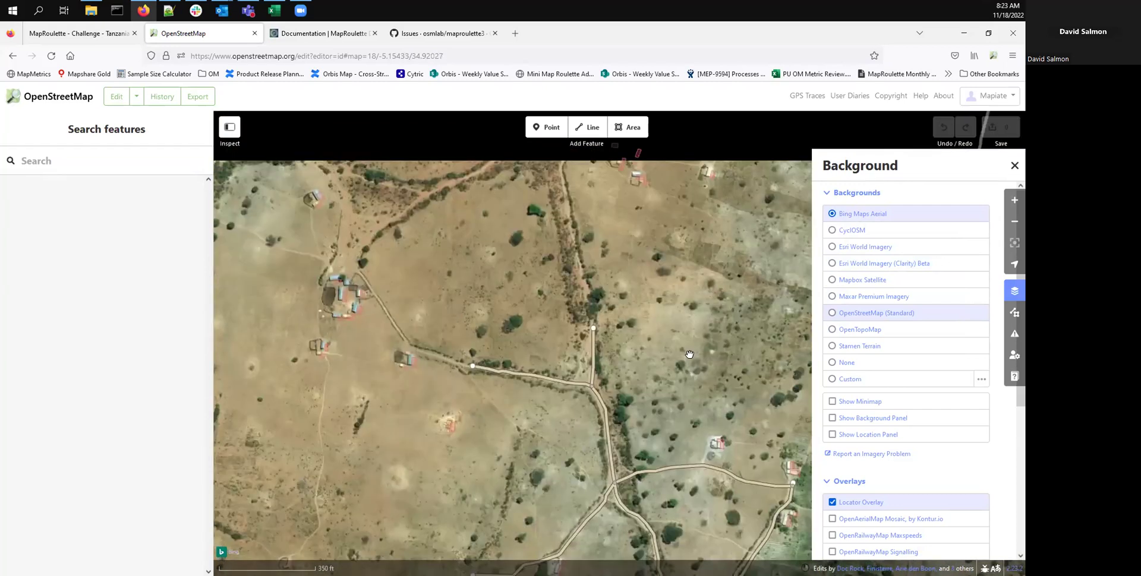
pyautogui.moveTo(743, 397); pyautogui.dragTo(667, 321)
pyautogui.moveTo(682, 369)
pyautogui.mouseDown()
pyautogui.moveTo(687, 326)
pyautogui.moveTo(677, 351)
pyautogui.mouseUp()
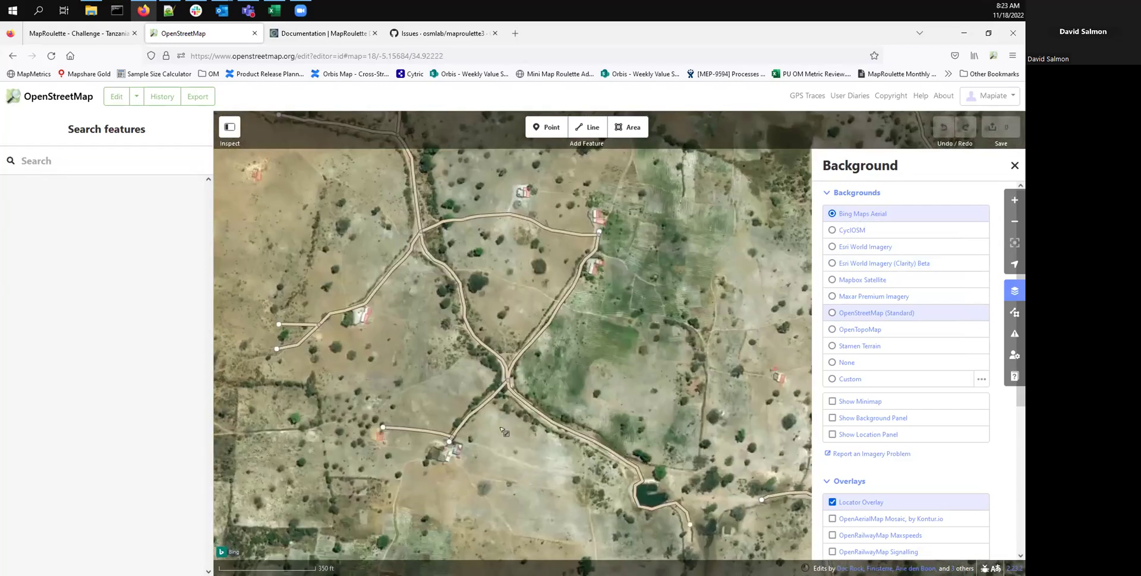
pyautogui.moveTo(656, 433); pyautogui.dragTo(632, 374)
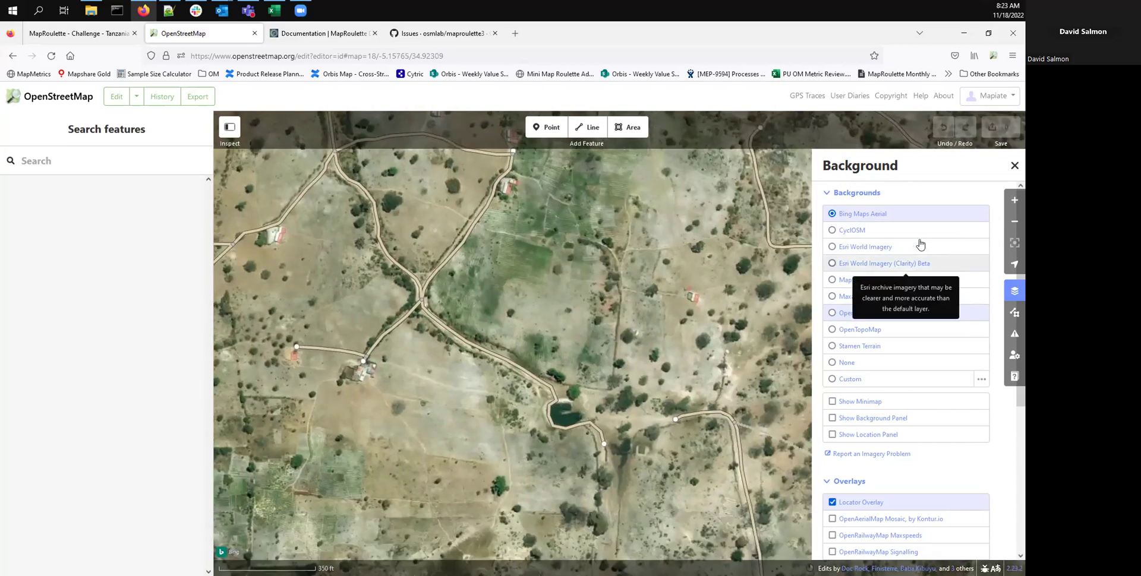
# Step: Compare the gap near the pond using Esri World Imagery, Esri World Imagery (Clarity) Beta and Mapbox Satellite backgrounds
pyautogui.click(1014, 200)
pyautogui.click(832, 246)
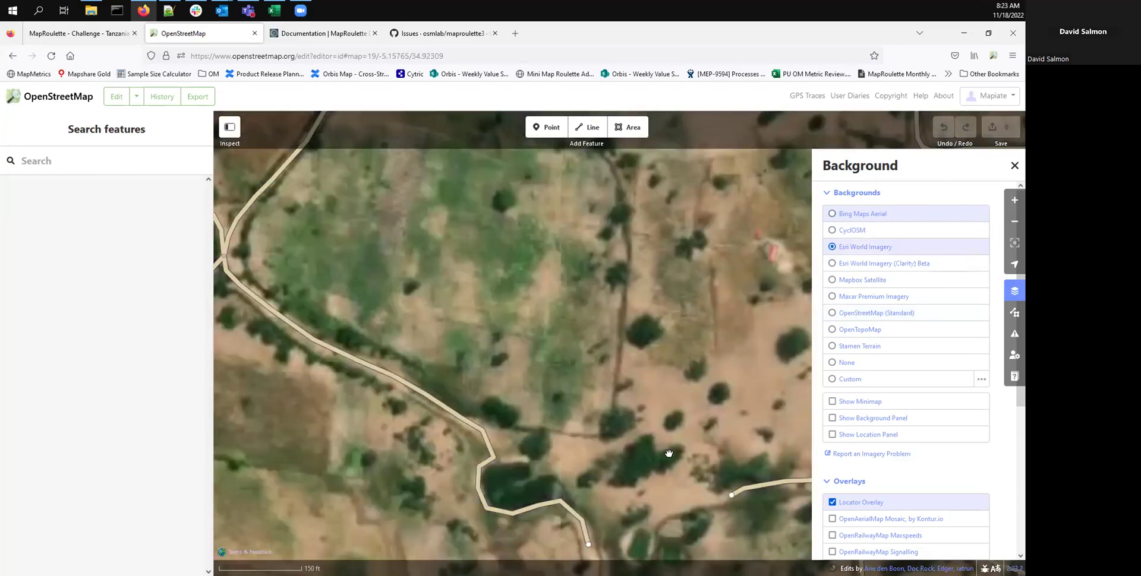
pyautogui.moveTo(668, 453); pyautogui.dragTo(593, 330)
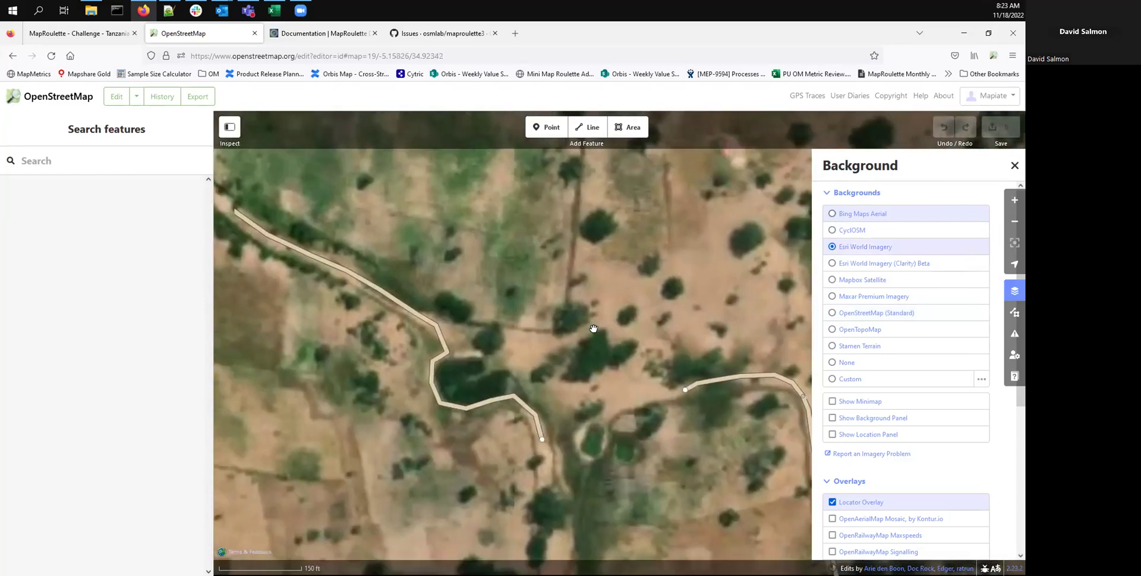
pyautogui.click(832, 264)
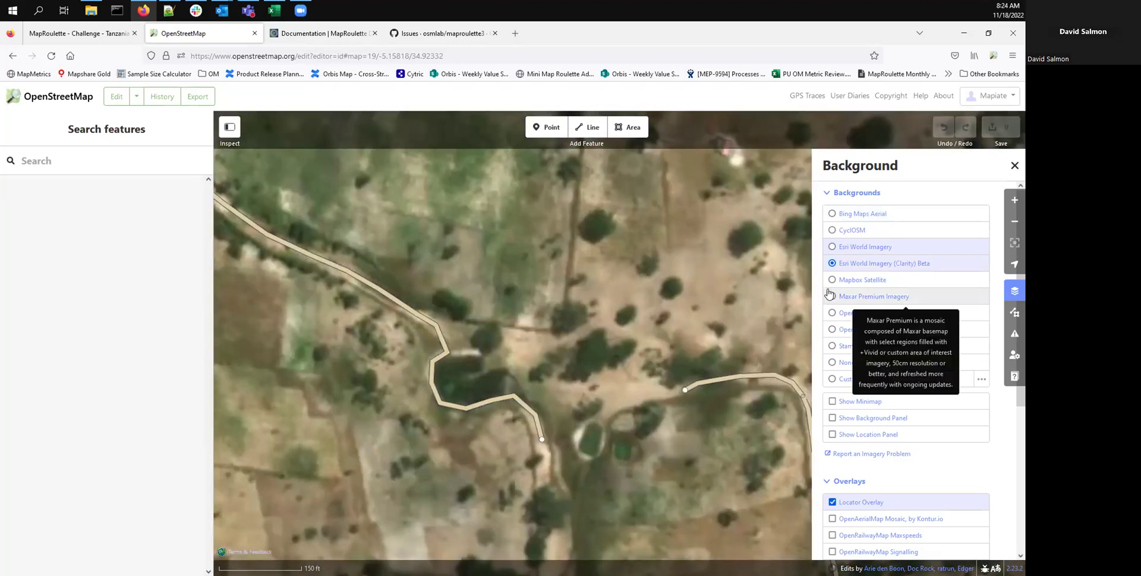
pyautogui.click(832, 280)
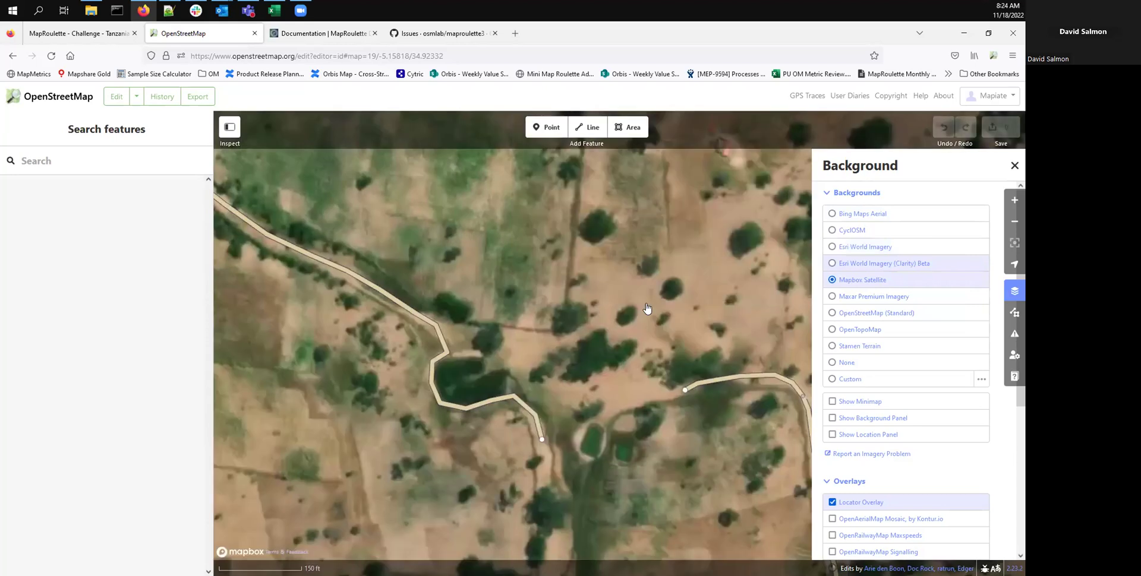
# Step: Switch the background to Maxar Premium Imagery and examine the area around the pond
pyautogui.click(832, 297)
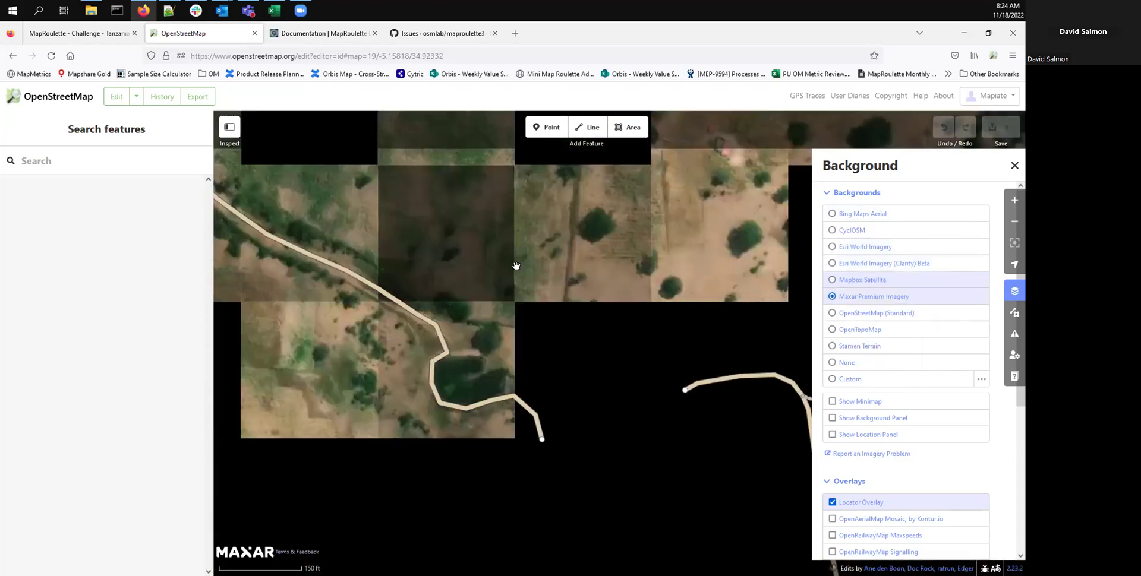
pyautogui.moveTo(517, 262); pyautogui.dragTo(531, 280)
pyautogui.moveTo(553, 319); pyautogui.dragTo(596, 392)
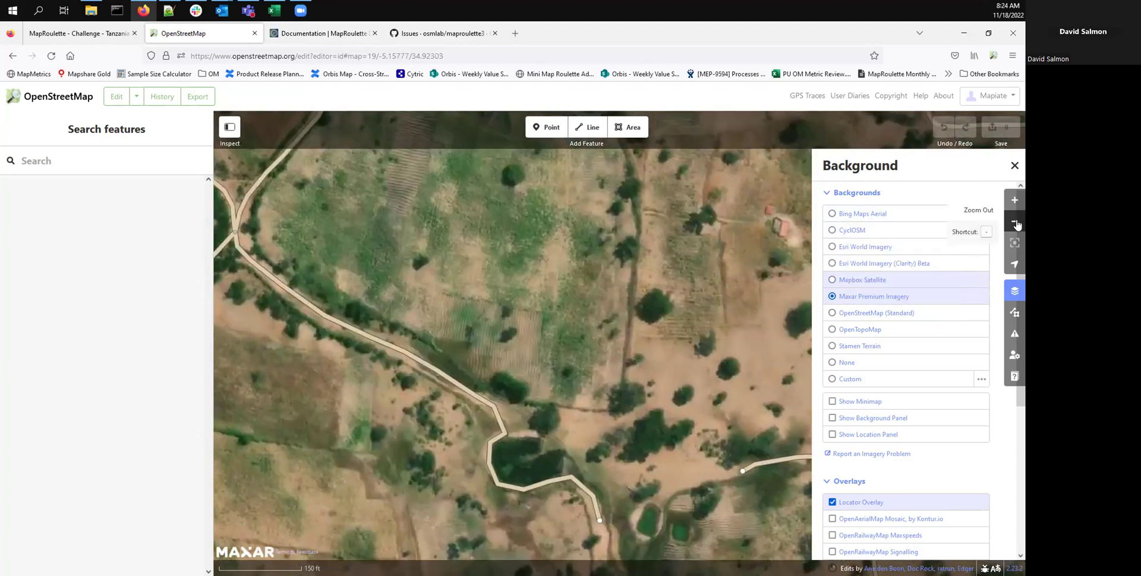
# Step: Examine the isolated network's branches and the gap near the pond against the Maxar imagery at a wider scale
pyautogui.click(1015, 221)
pyautogui.moveTo(547, 228); pyautogui.dragTo(550, 297)
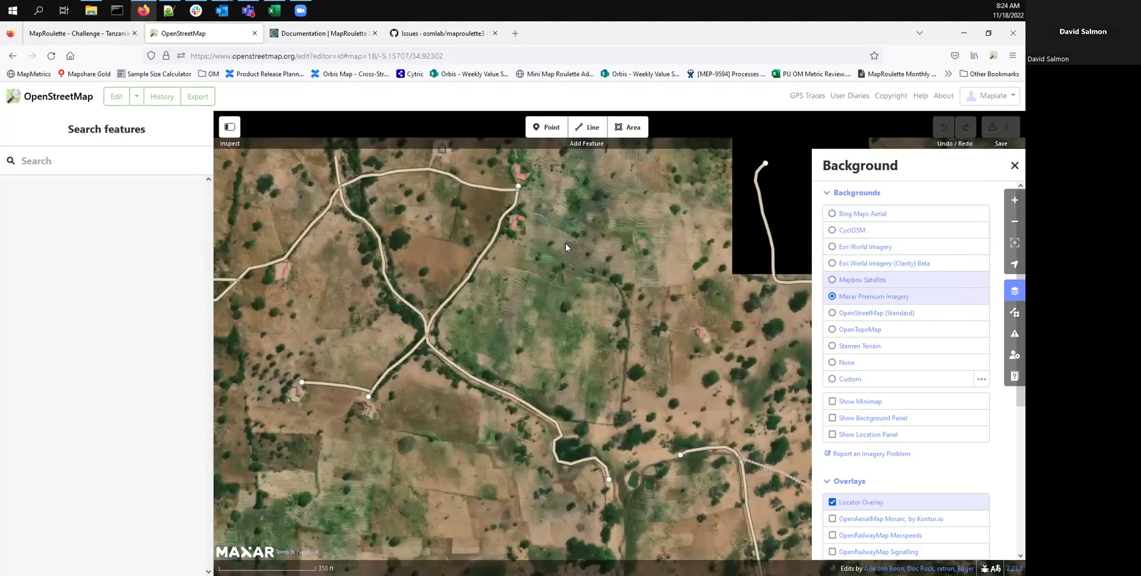
pyautogui.moveTo(565, 244); pyautogui.dragTo(568, 290)
pyautogui.moveTo(570, 245); pyautogui.dragTo(660, 281)
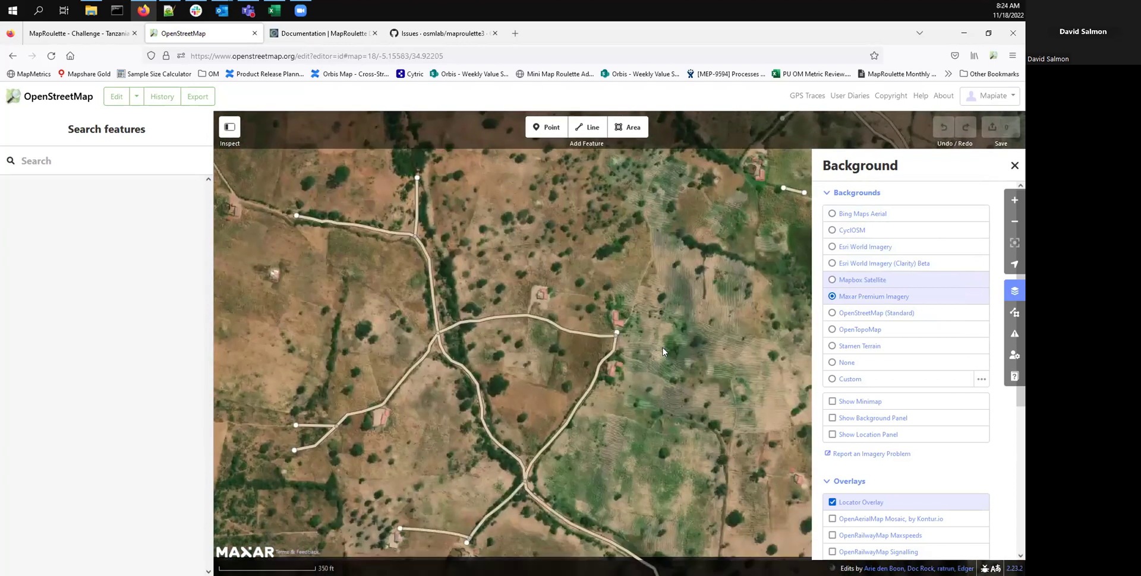
pyautogui.moveTo(652, 400); pyautogui.dragTo(671, 336)
pyautogui.moveTo(685, 377); pyautogui.dragTo(629, 320)
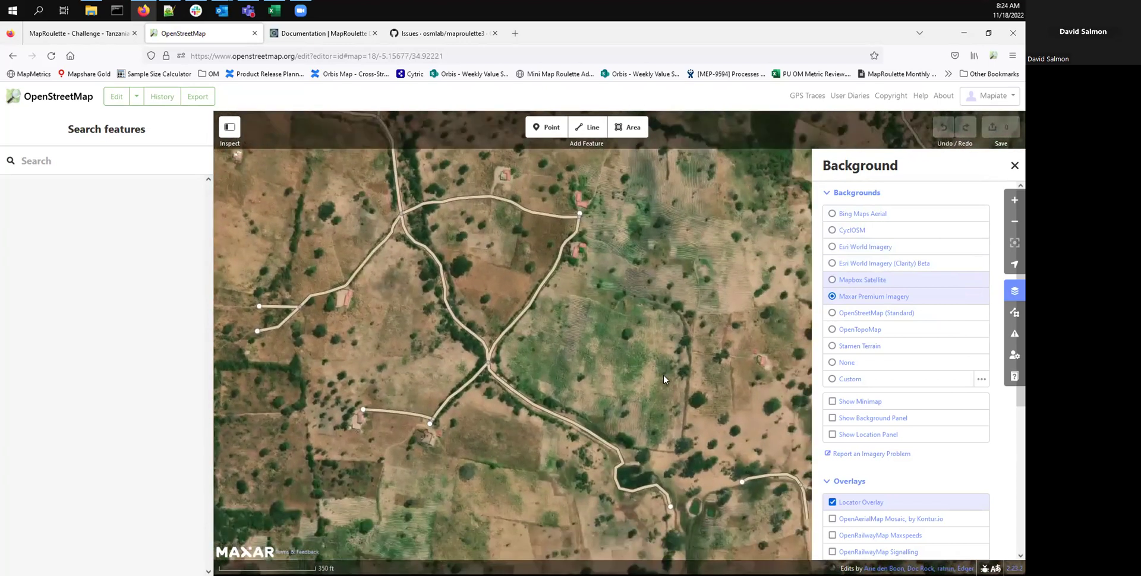
pyautogui.moveTo(665, 377); pyautogui.dragTo(615, 319)
pyautogui.moveTo(633, 395); pyautogui.dragTo(606, 336)
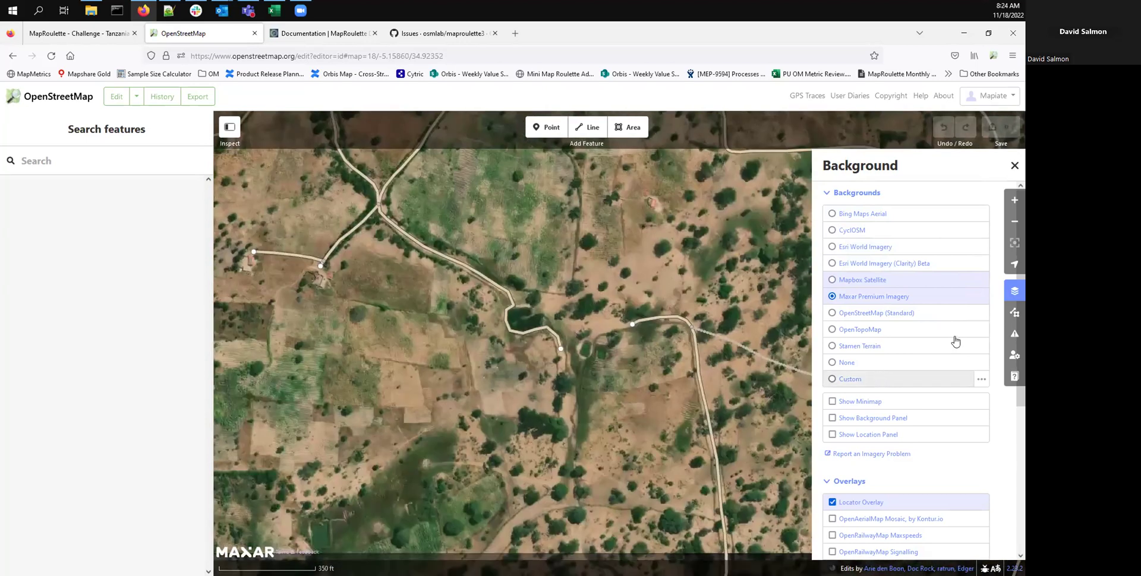
# Step: Show the History Panel in the map data options and view the edit history of the short road west of the junction
pyautogui.click(1015, 313)
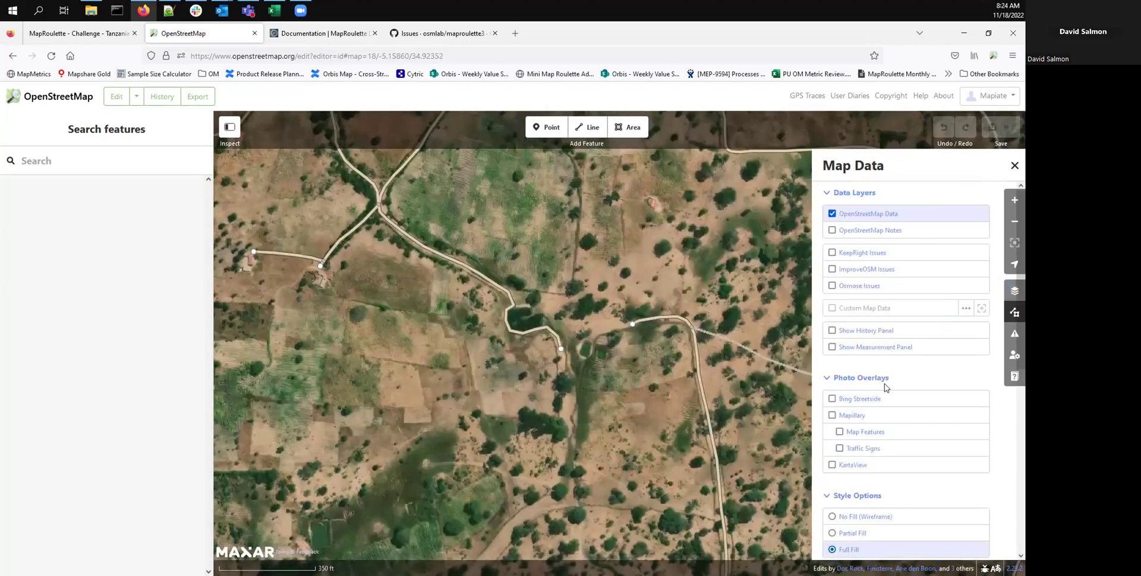
pyautogui.click(831, 331)
pyautogui.moveTo(600, 316); pyautogui.dragTo(618, 351)
pyautogui.moveTo(600, 285); pyautogui.dragTo(723, 350)
pyautogui.scroll(2, 699, 387)
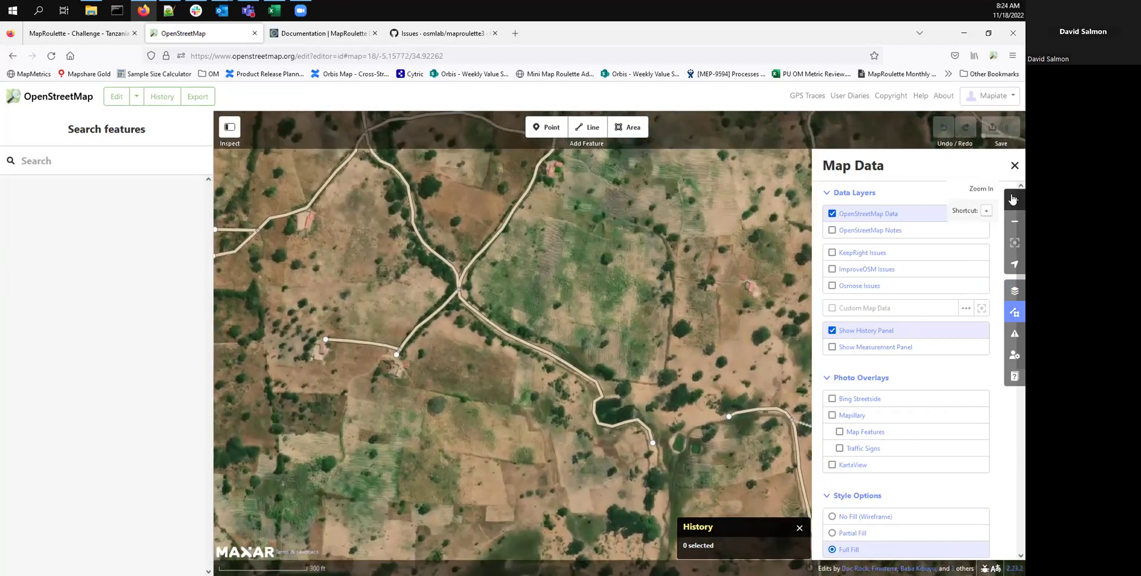
pyautogui.moveTo(700, 387); pyautogui.dragTo(693, 262)
pyautogui.moveTo(375, 270); pyautogui.dragTo(458, 273)
pyautogui.moveTo(536, 341); pyautogui.dragTo(625, 410)
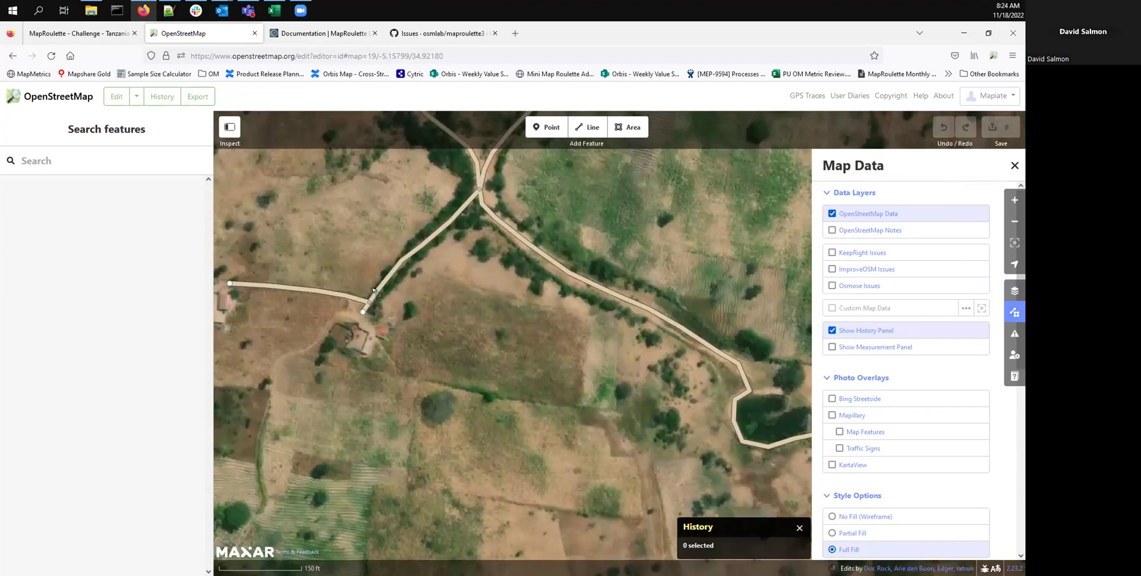
pyautogui.click(344, 299)
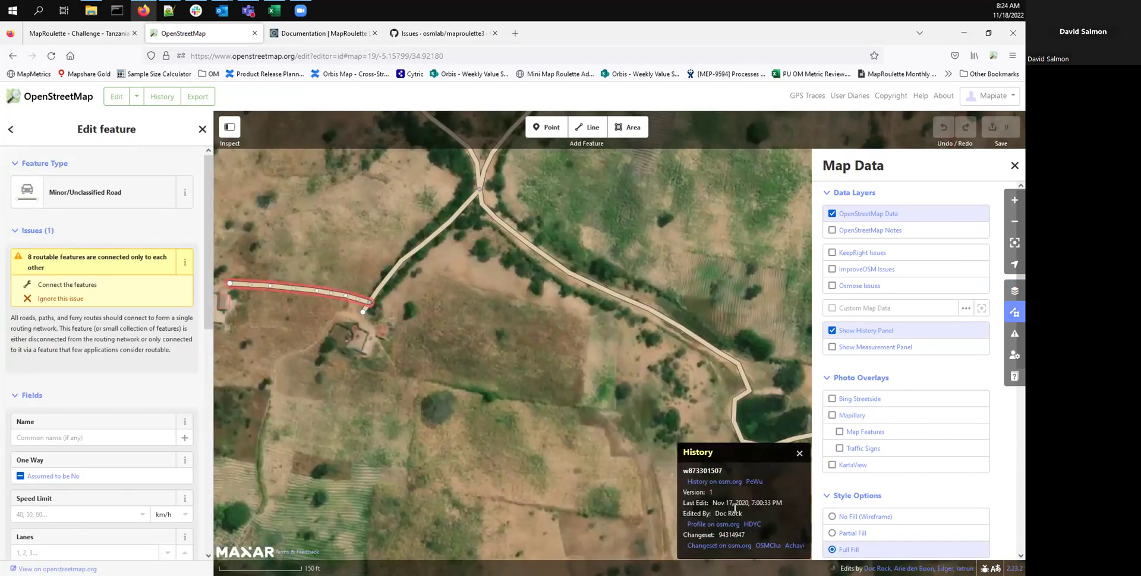
# Step: View the edit history of the building by the short road, the northern branch road, and the building at that branch's eastern end
pyautogui.moveTo(611, 419); pyautogui.dragTo(445, 350)
pyautogui.click(389, 284)
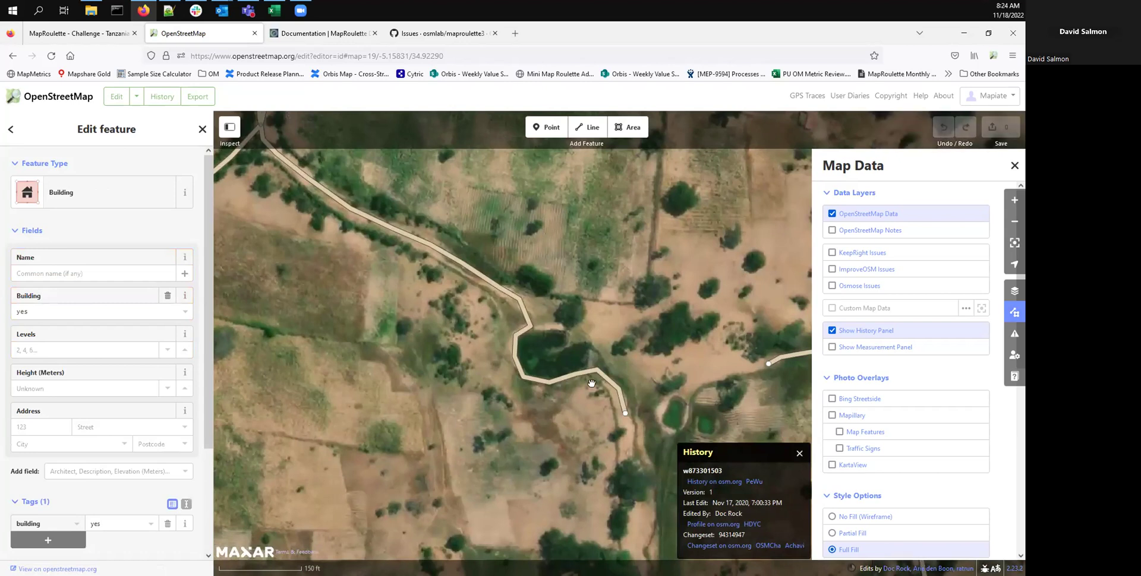
pyautogui.moveTo(591, 383); pyautogui.dragTo(568, 330)
pyautogui.moveTo(502, 173); pyautogui.dragTo(525, 343)
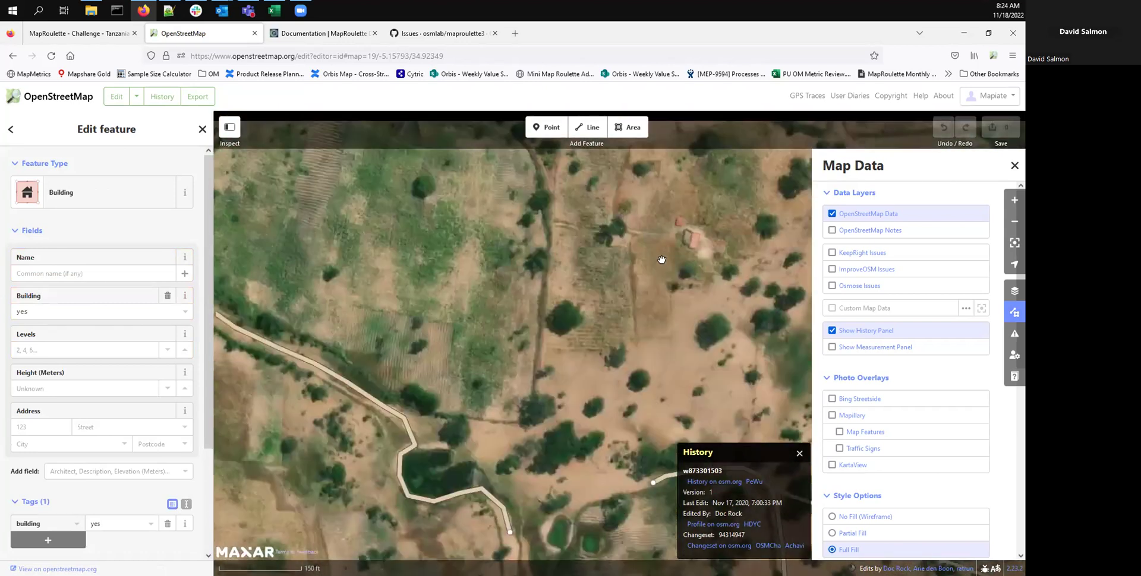
pyautogui.click(1015, 221)
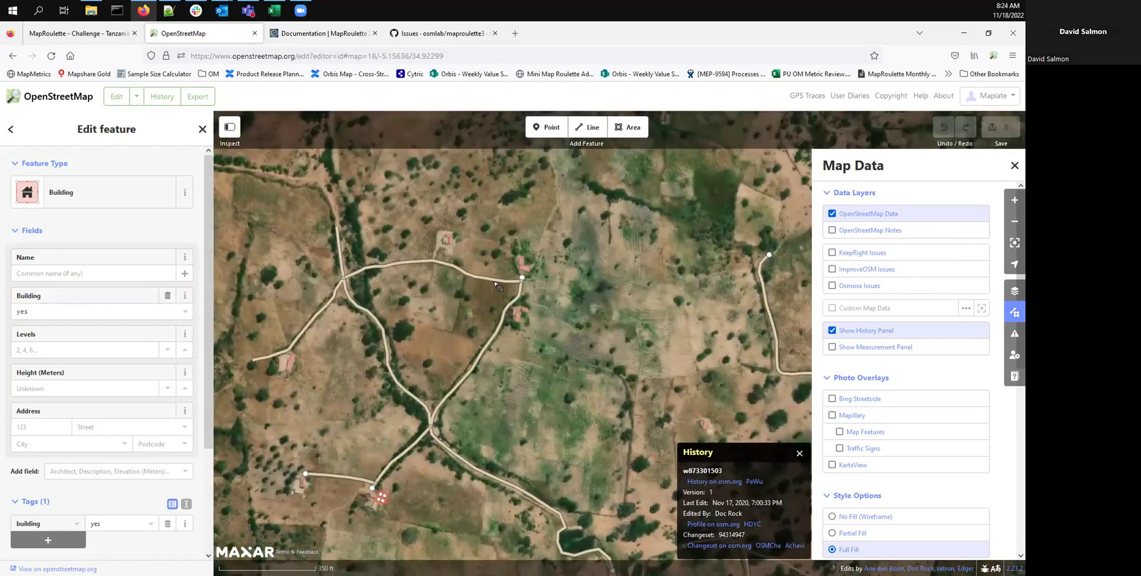
pyautogui.click(521, 279)
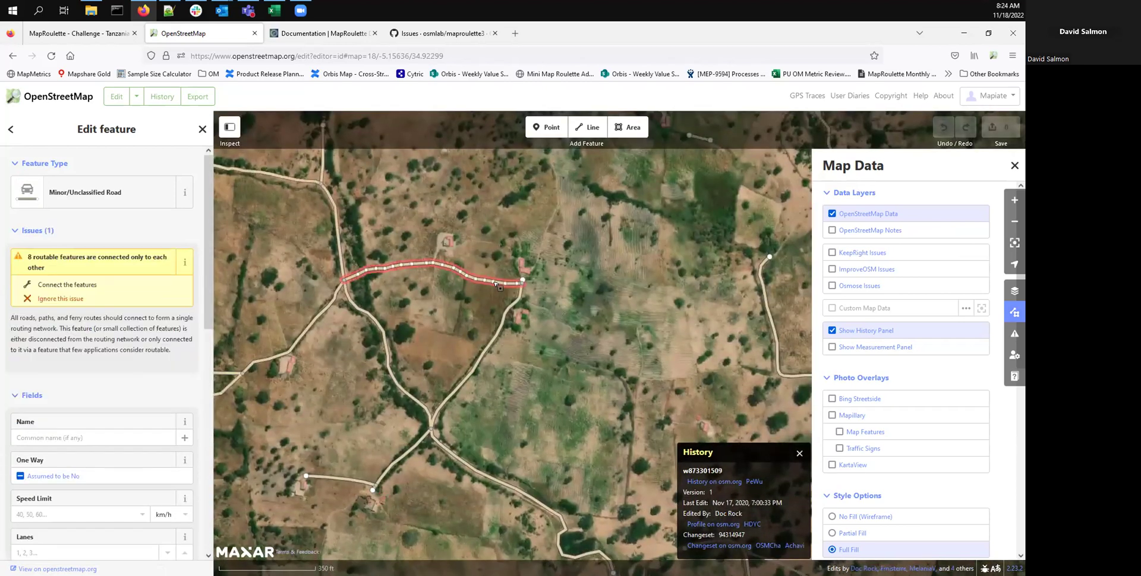
pyautogui.click(528, 271)
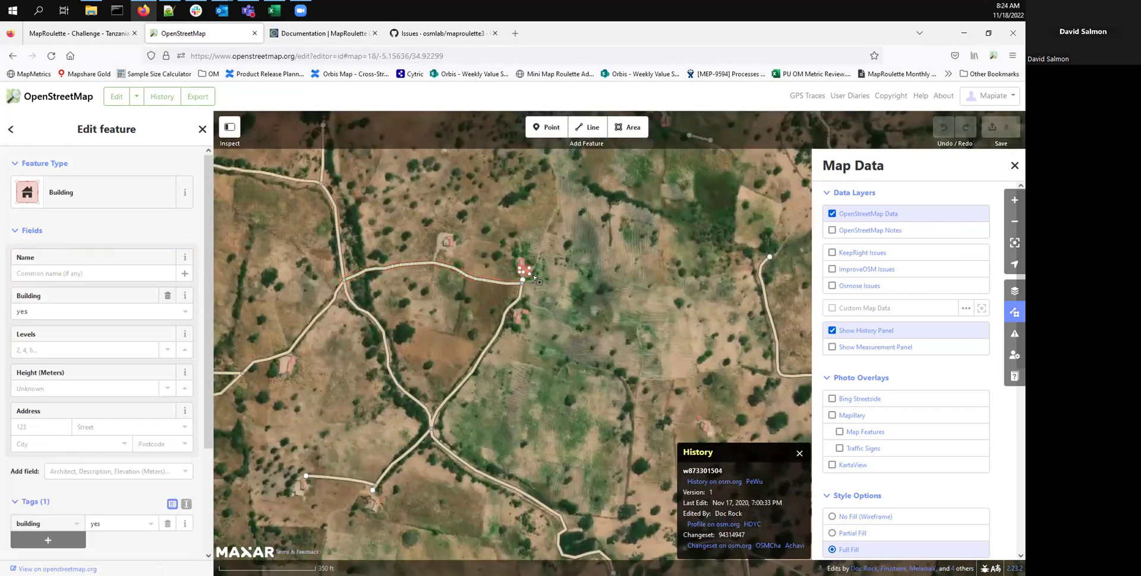
pyautogui.click(552, 294)
# Step: Compare the edit history of the isolated main road ending near the pond with the road on the other side of the gap
pyautogui.moveTo(580, 476); pyautogui.dragTo(582, 412)
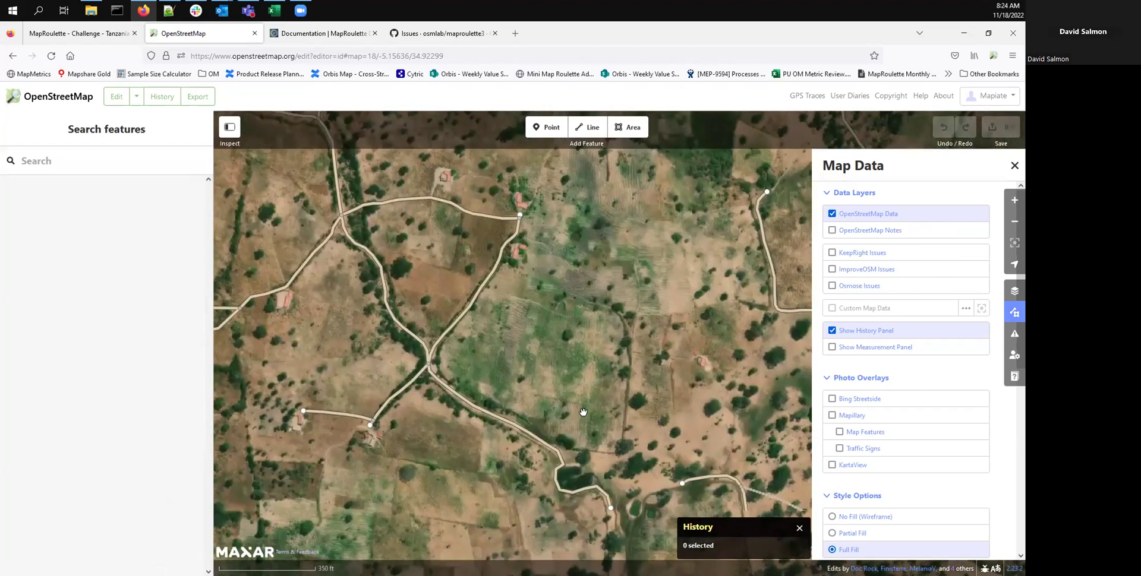
pyautogui.click(588, 490)
pyautogui.moveTo(646, 511); pyautogui.dragTo(597, 416)
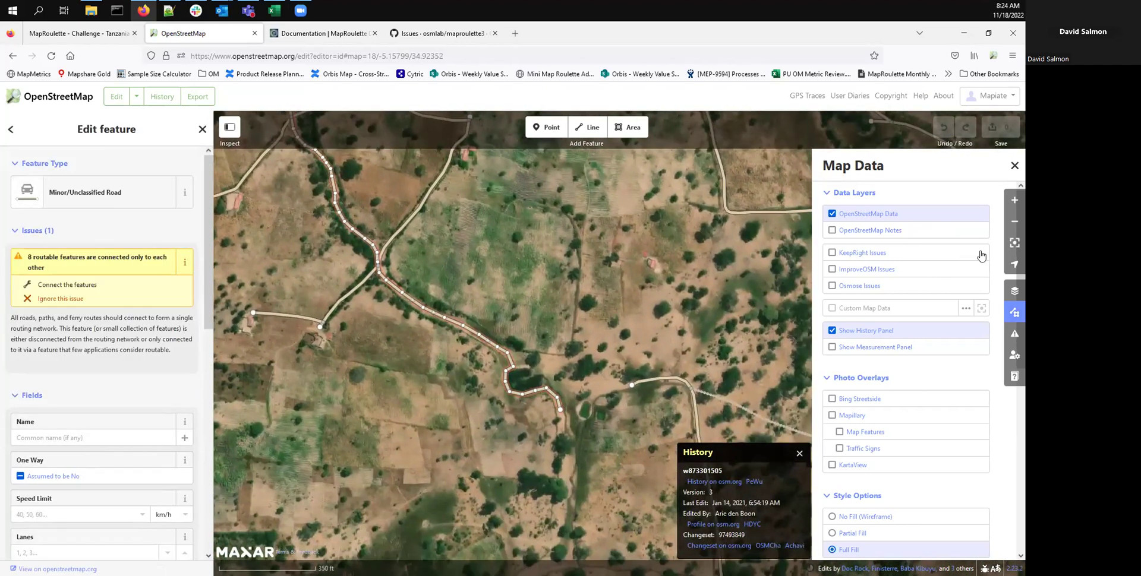
pyautogui.click(1014, 200)
pyautogui.moveTo(537, 336); pyautogui.dragTo(590, 223)
pyautogui.click(709, 310)
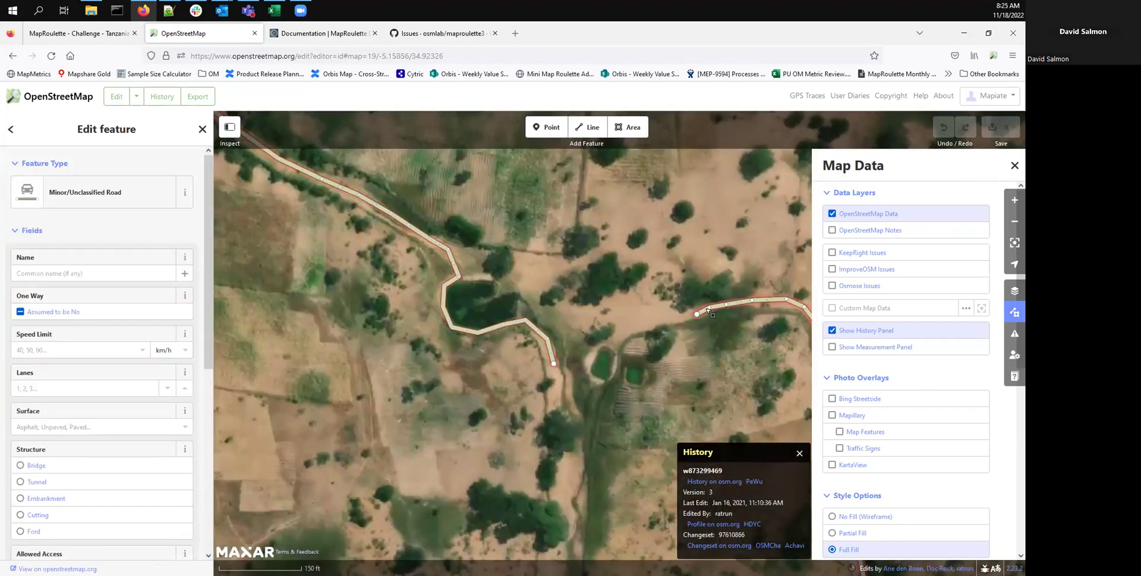
pyautogui.click(634, 295)
# Step: Examine the imagery north and northeast of the isolated network for tracks that could connect its loose ends
pyautogui.moveTo(606, 306); pyautogui.dragTo(620, 352)
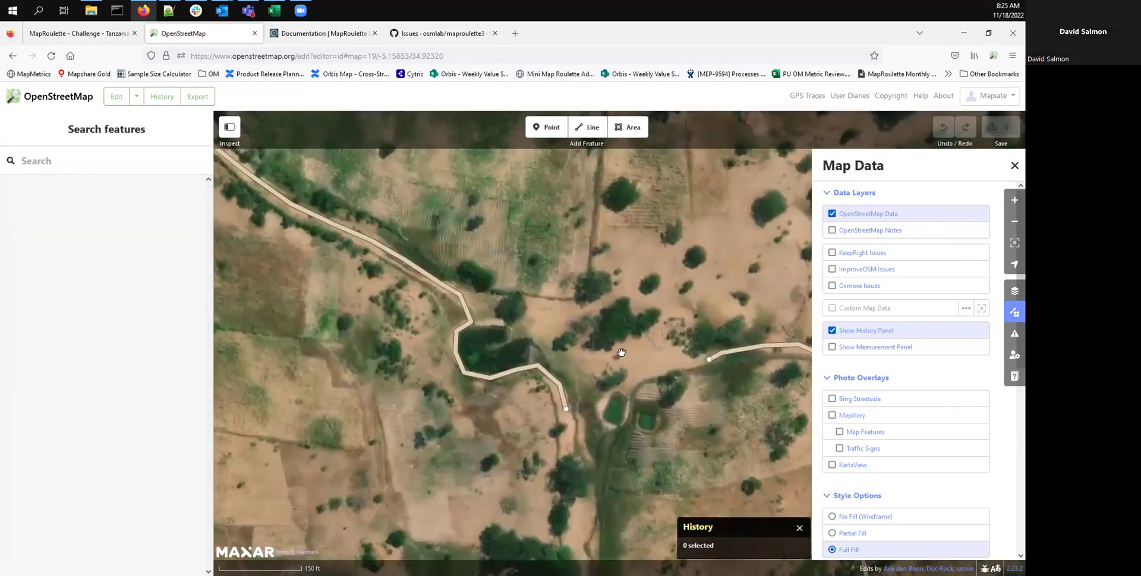
pyautogui.scroll(10, 621, 352)
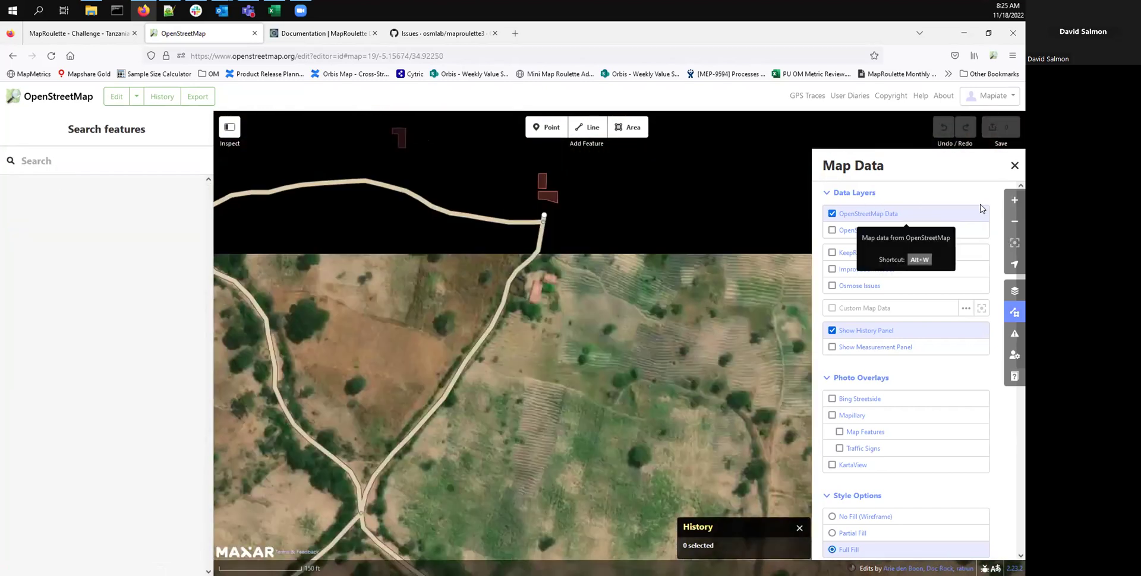
pyautogui.scroll(-5, 616, 288)
pyautogui.scroll(10, 616, 288)
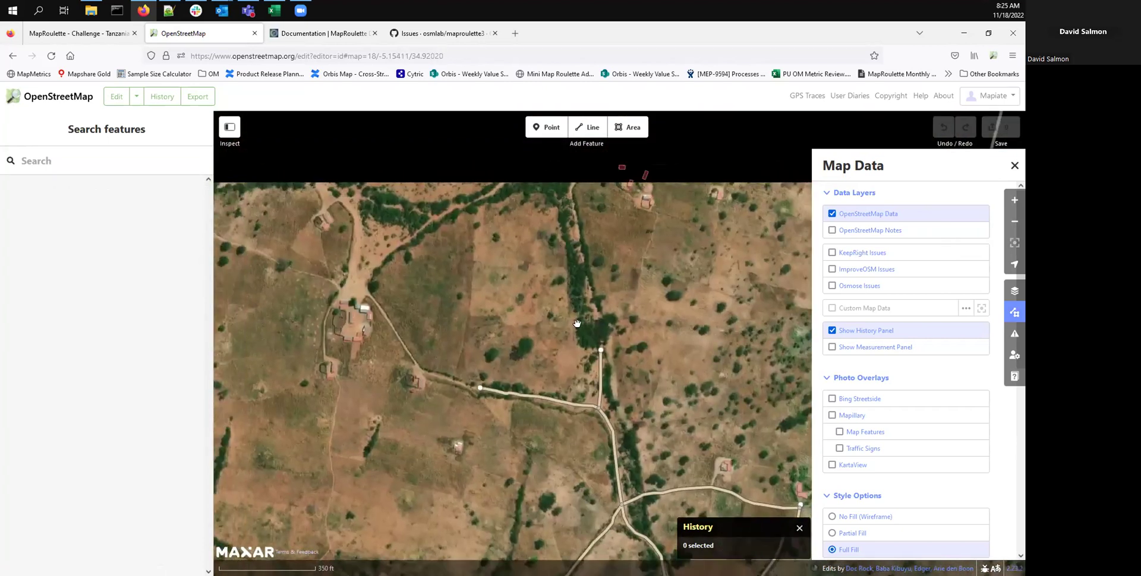
pyautogui.scroll(7, 654, 331)
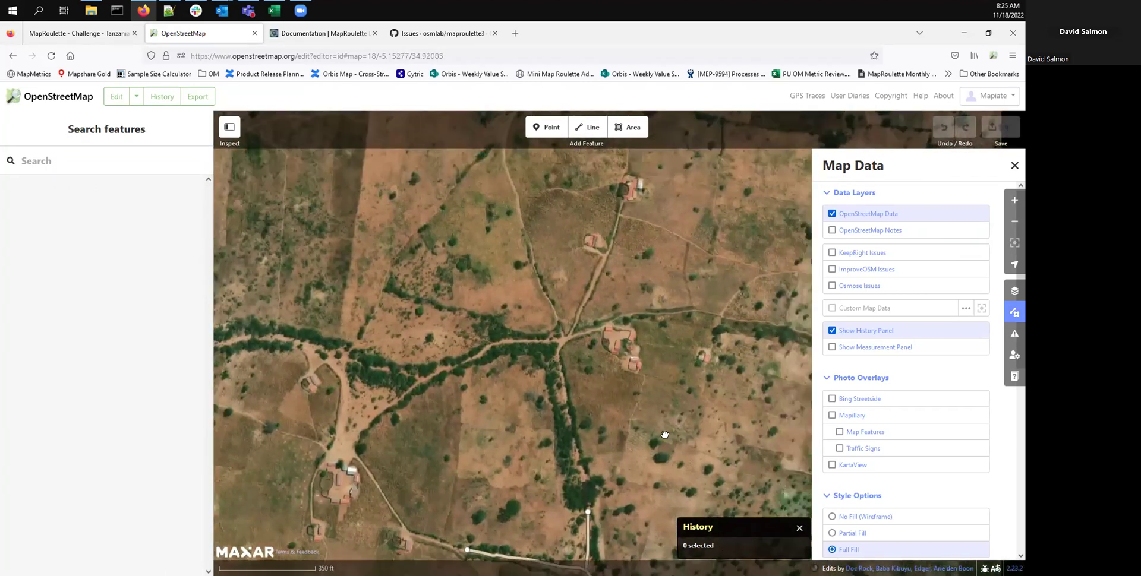
pyautogui.hscroll(10, 664, 435)
pyautogui.scroll(-5, 583, 408)
pyautogui.hscroll(2, 583, 409)
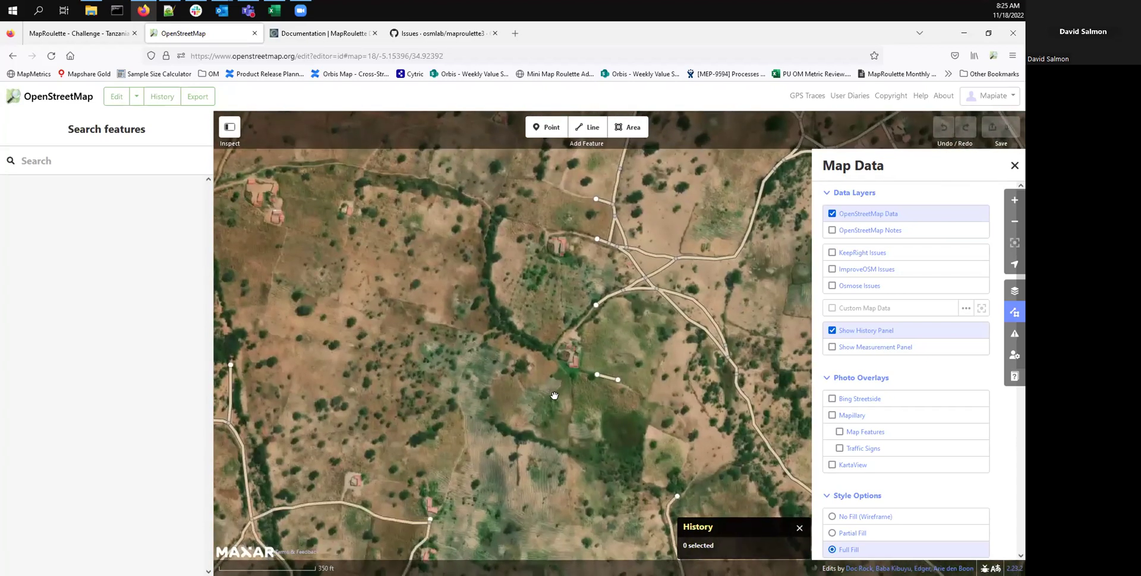
pyautogui.scroll(-7, 554, 395)
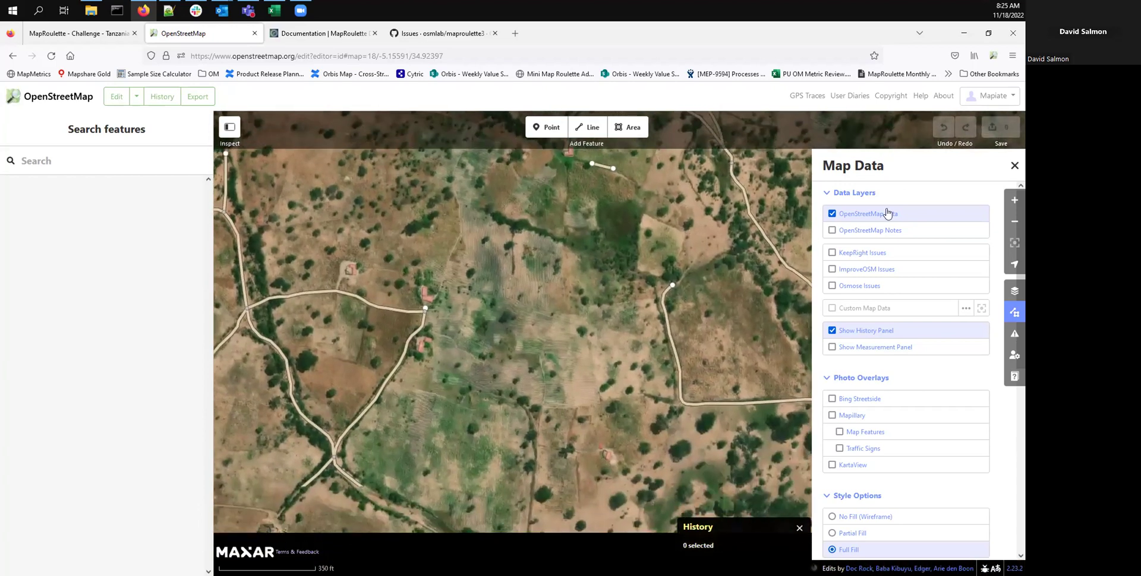
# Step: Survey the whole isolated network and its surroundings at a smaller scale for possible links to the mapped roads
pyautogui.click(1014, 221)
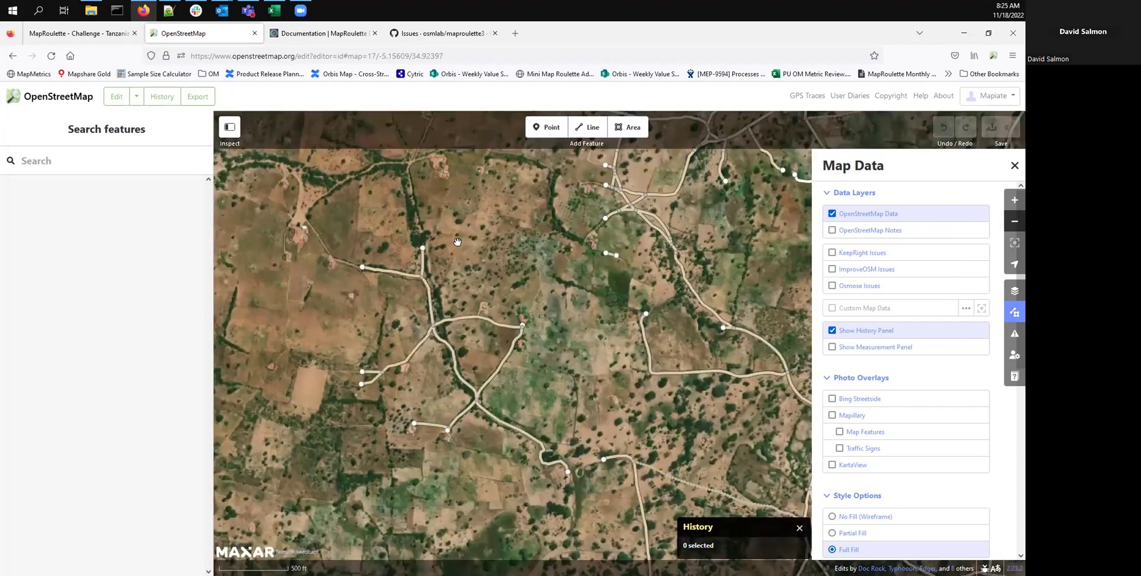
pyautogui.scroll(3, 469, 244)
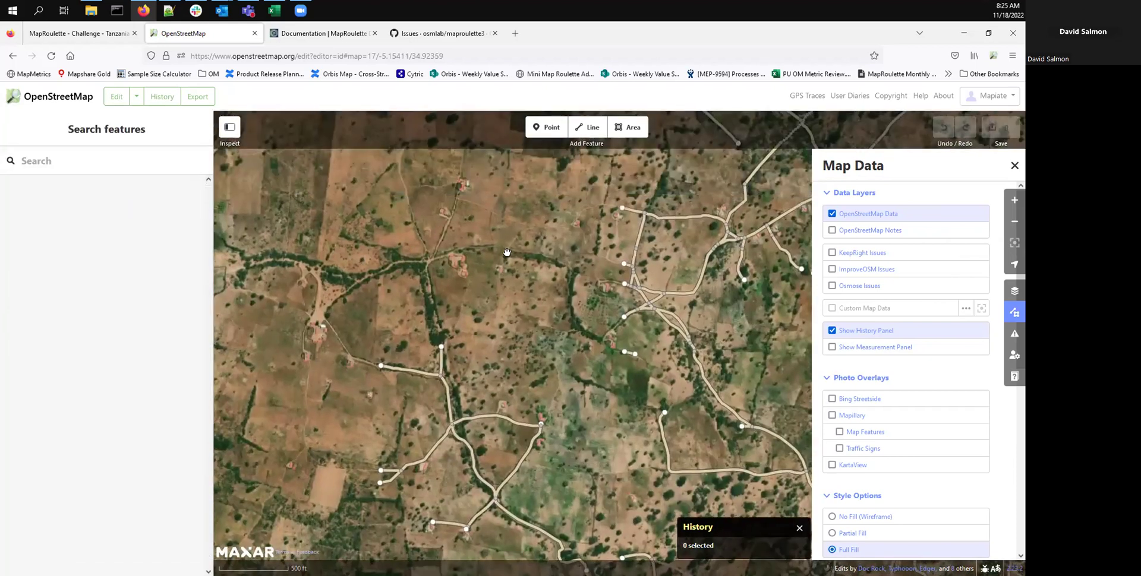
pyautogui.scroll(1, 507, 253)
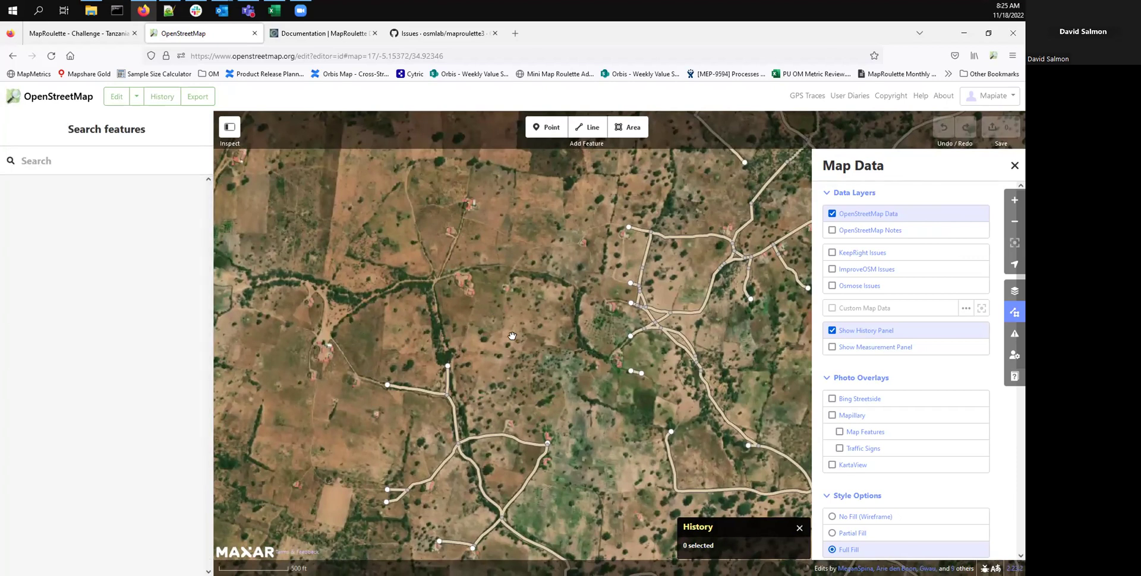
pyautogui.scroll(-5, 512, 336)
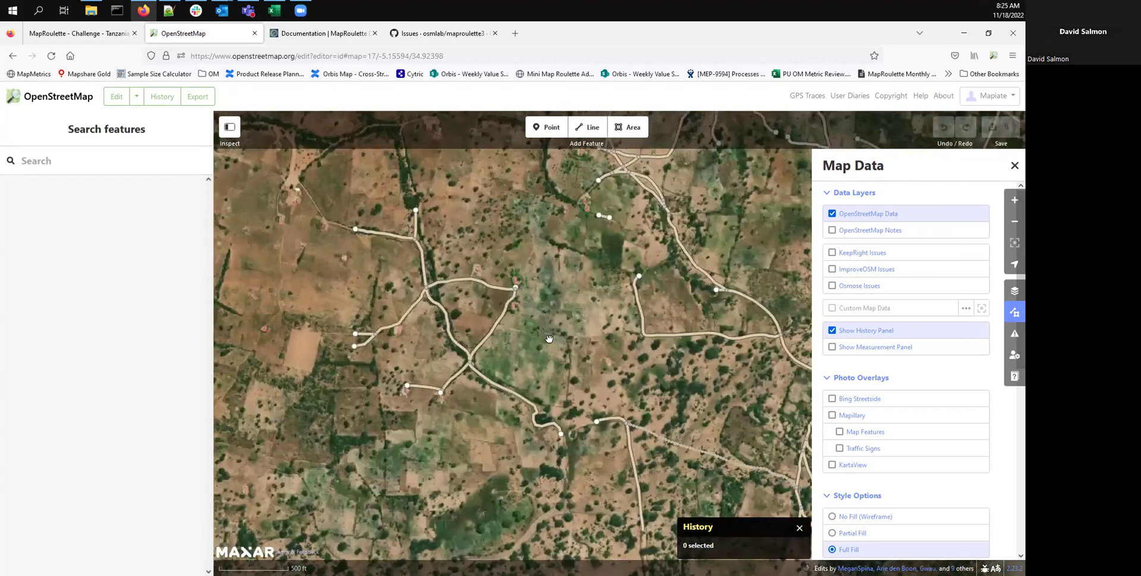
pyautogui.hscroll(-5, 469, 330)
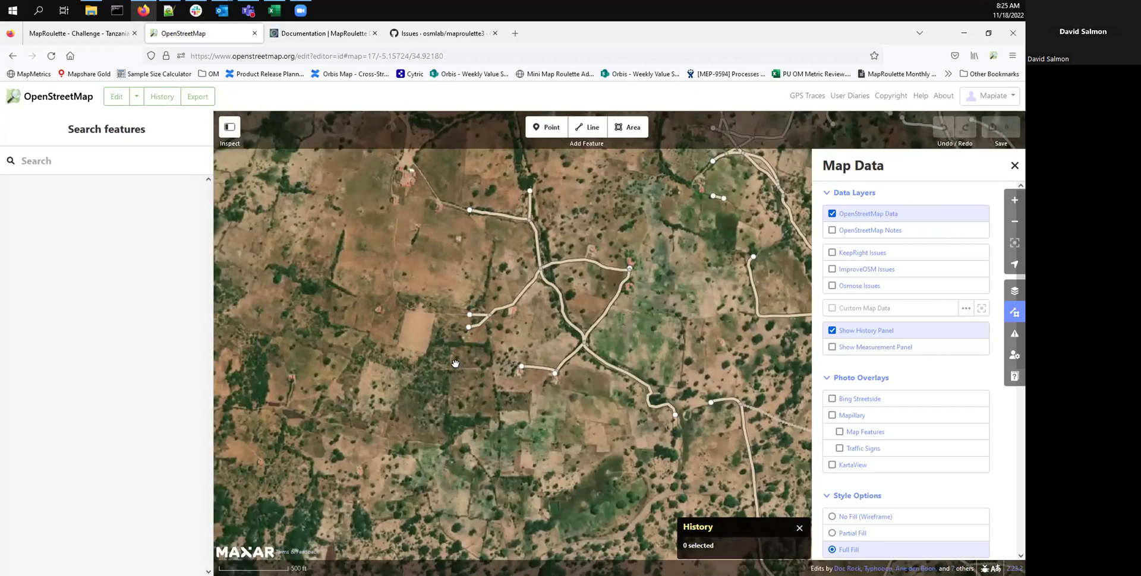
pyautogui.scroll(5, 455, 364)
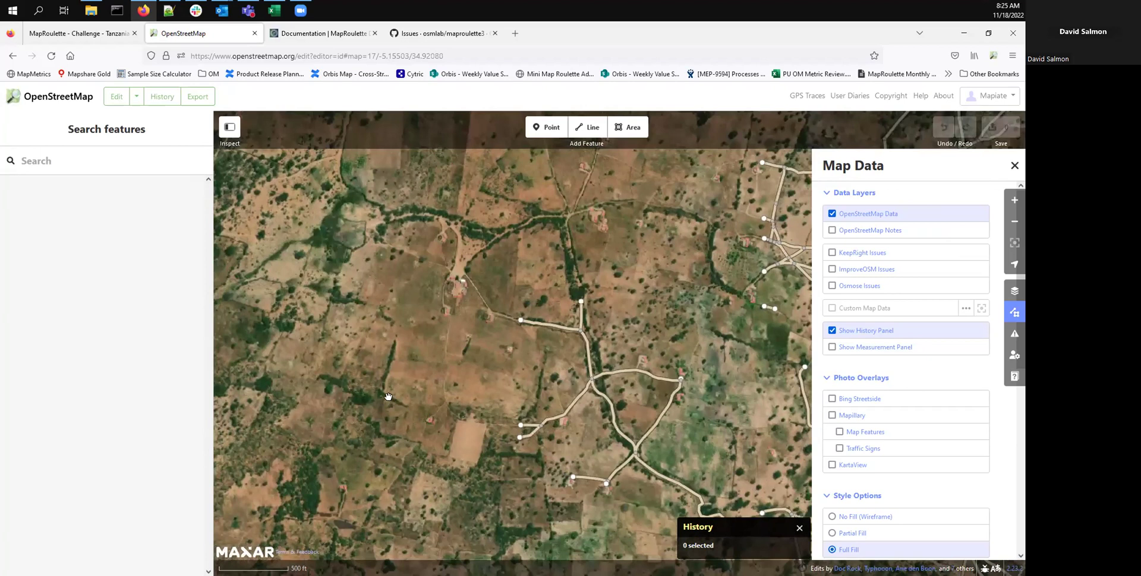
pyautogui.scroll(-5, 388, 396)
pyautogui.hscroll(7, 388, 397)
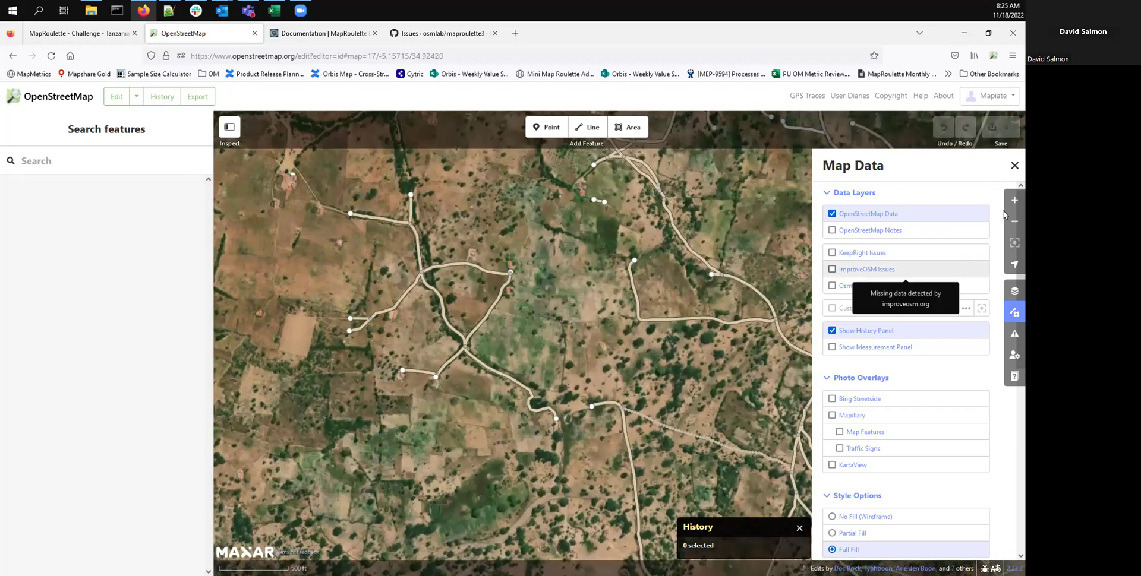
# Step: Inspect the gap between the two road ends near the pond up close in the imagery
pyautogui.click(1014, 201)
pyautogui.click(1014, 201)
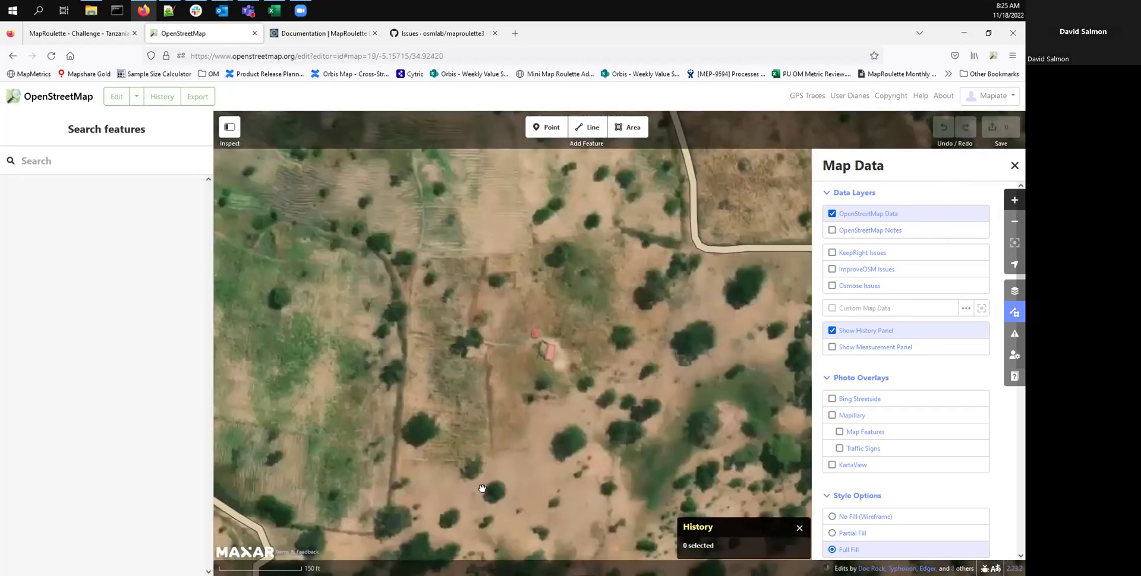
pyautogui.scroll(-12, 565, 315)
pyautogui.hscroll(-7, 565, 316)
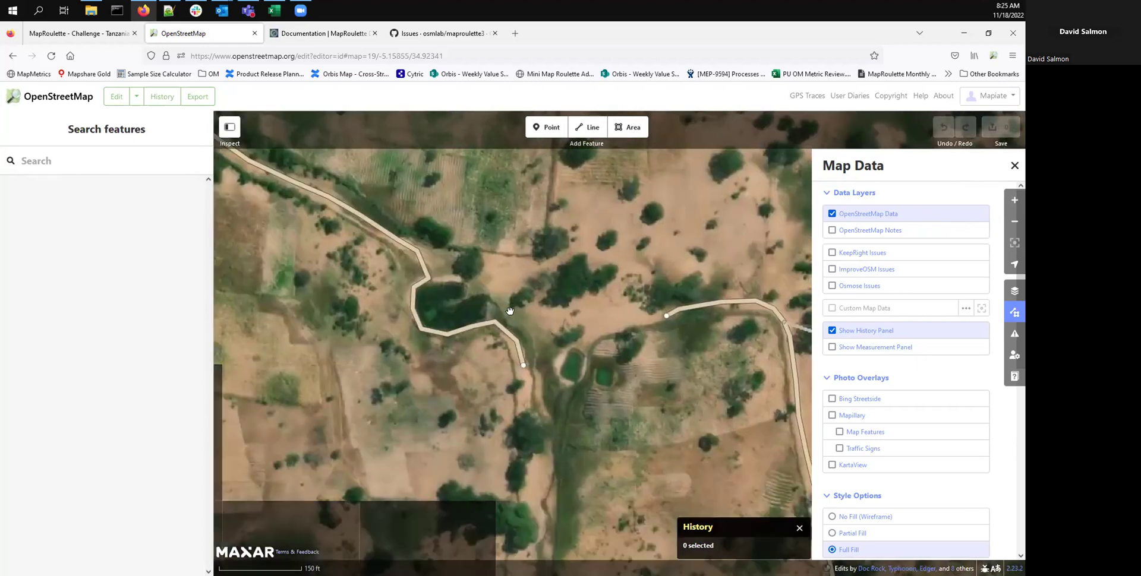
pyautogui.scroll(-2, 563, 381)
pyautogui.moveTo(563, 380); pyautogui.dragTo(575, 376)
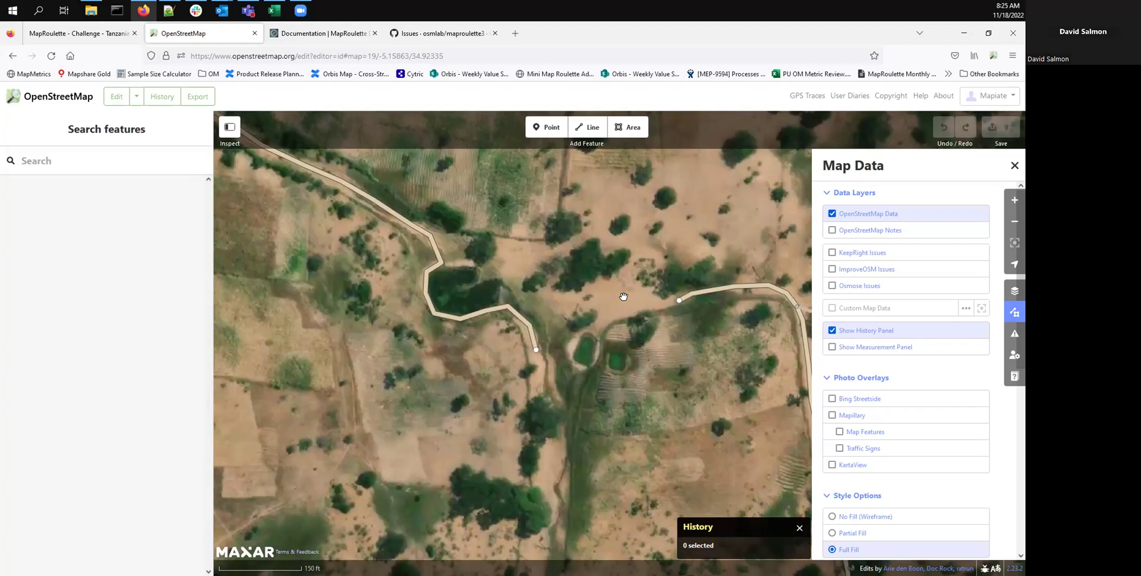
# Step: Examine the imagery south and southwest of the pond gap for tracks that could link the isolated road to the mapped network
pyautogui.scroll(-5, 595, 308)
pyautogui.hscroll(1, 594, 309)
pyautogui.scroll(-3, 586, 237)
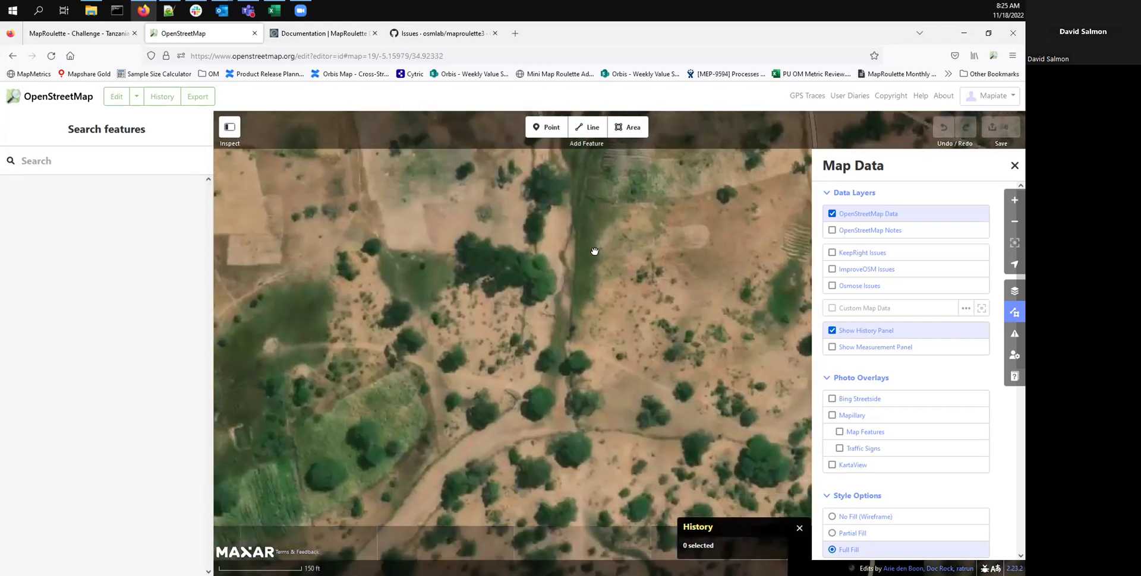
pyautogui.scroll(-2, 713, 262)
pyautogui.click(1014, 221)
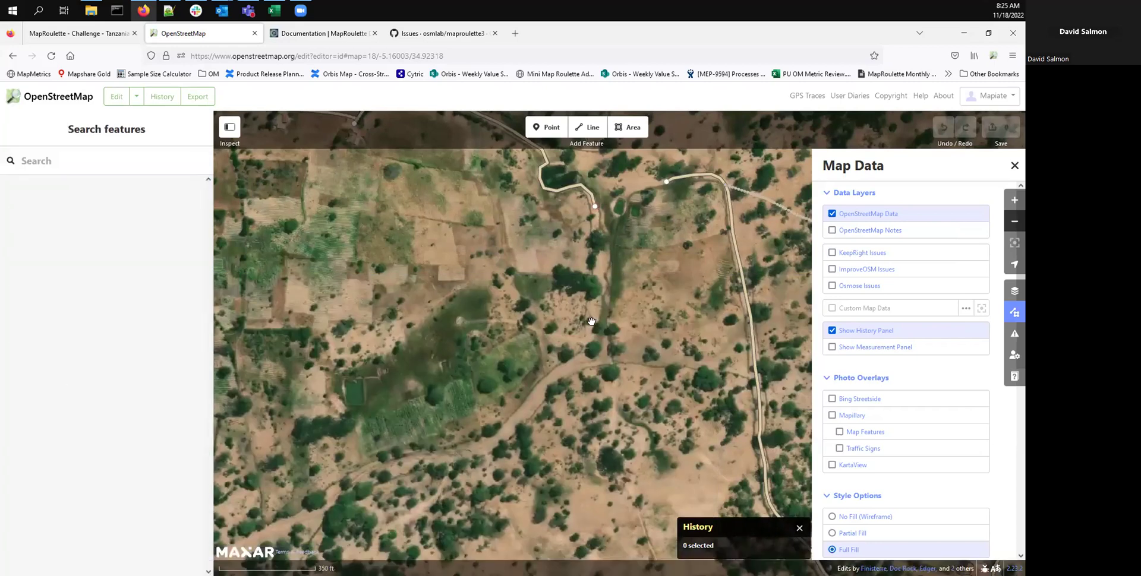
pyautogui.scroll(-5, 582, 360)
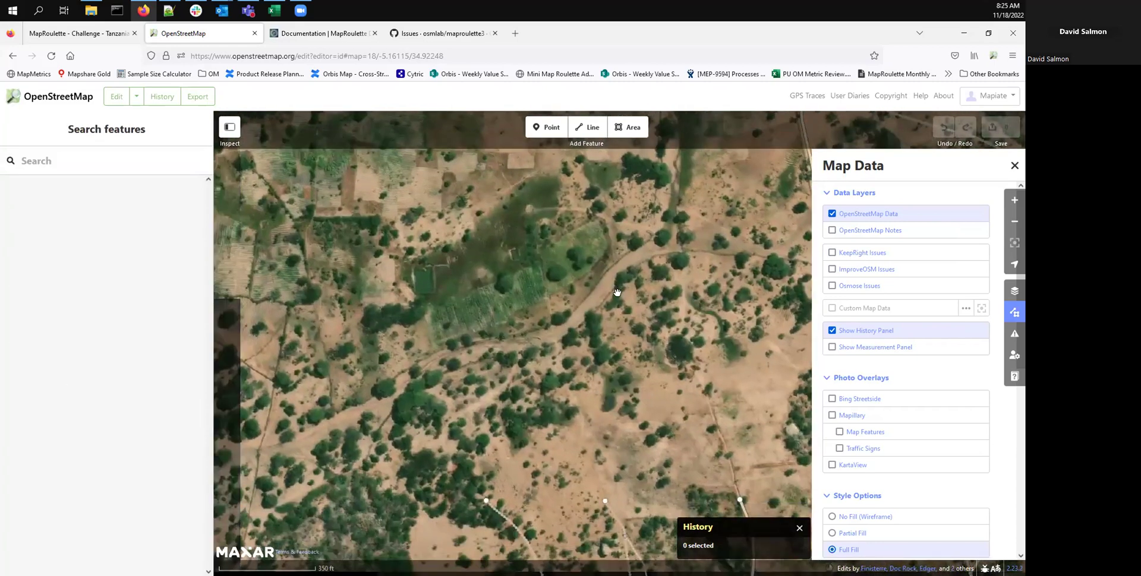
pyautogui.scroll(-4, 571, 320)
pyautogui.hscroll(-4, 571, 321)
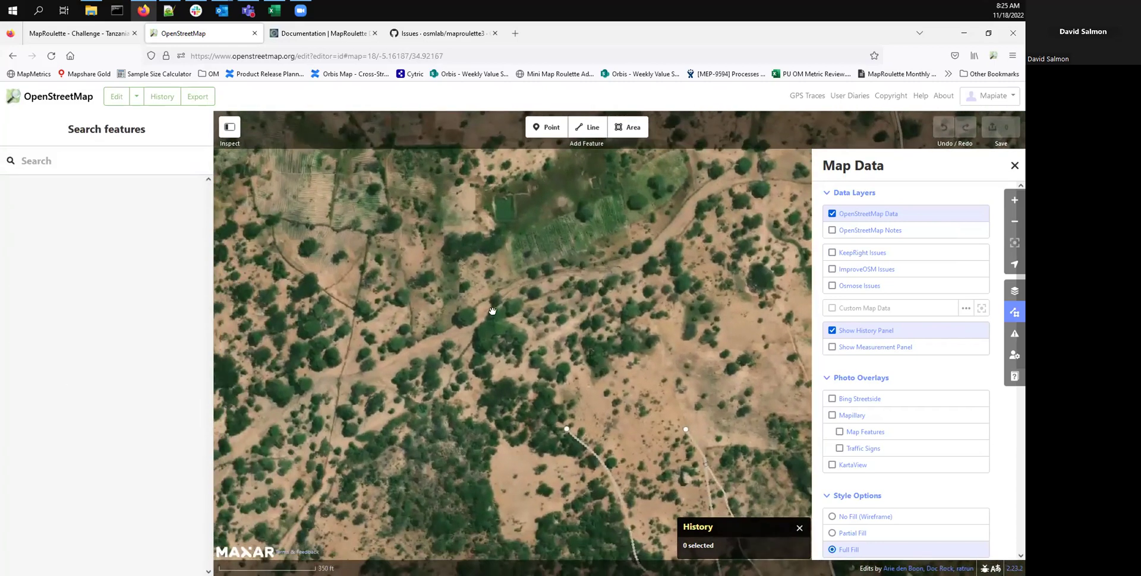
pyautogui.scroll(-6, 564, 283)
pyautogui.hscroll(-12, 564, 282)
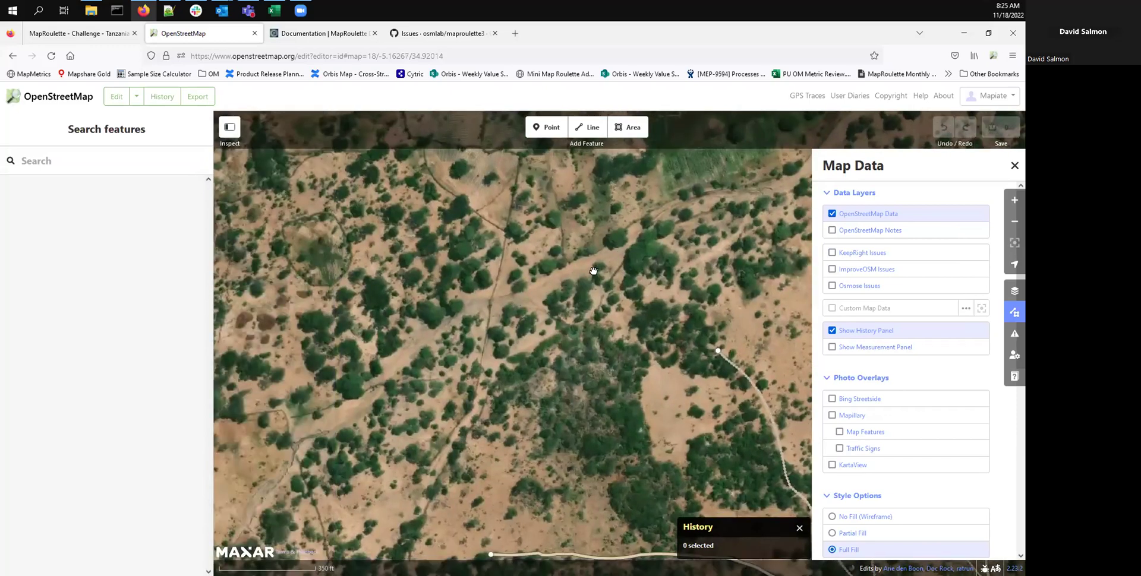
# Step: Review the isolated network again from the pond gap up to its northern branches in the imagery
pyautogui.scroll(20, 611, 288)
pyautogui.hscroll(20, 612, 288)
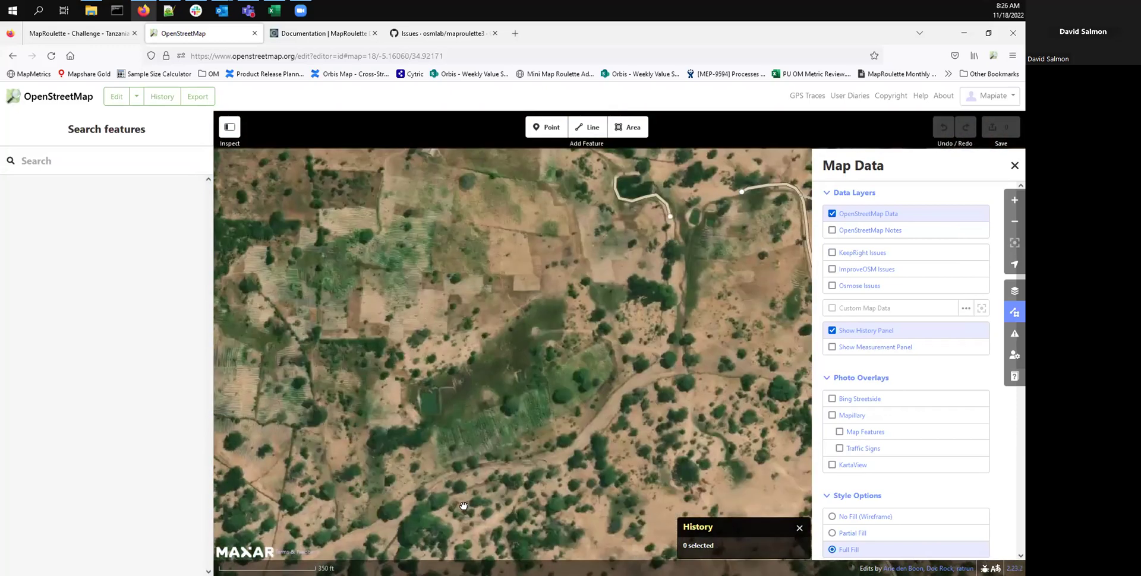
pyautogui.scroll(10, 614, 373)
pyautogui.hscroll(2, 614, 373)
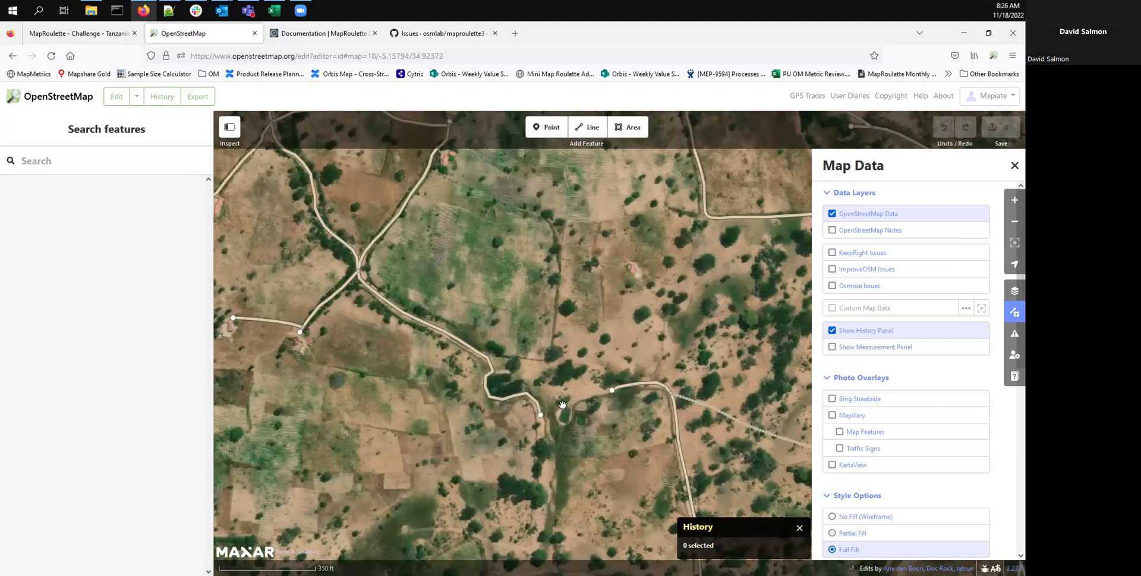
pyautogui.scroll(5, 538, 371)
pyautogui.hscroll(-7, 538, 371)
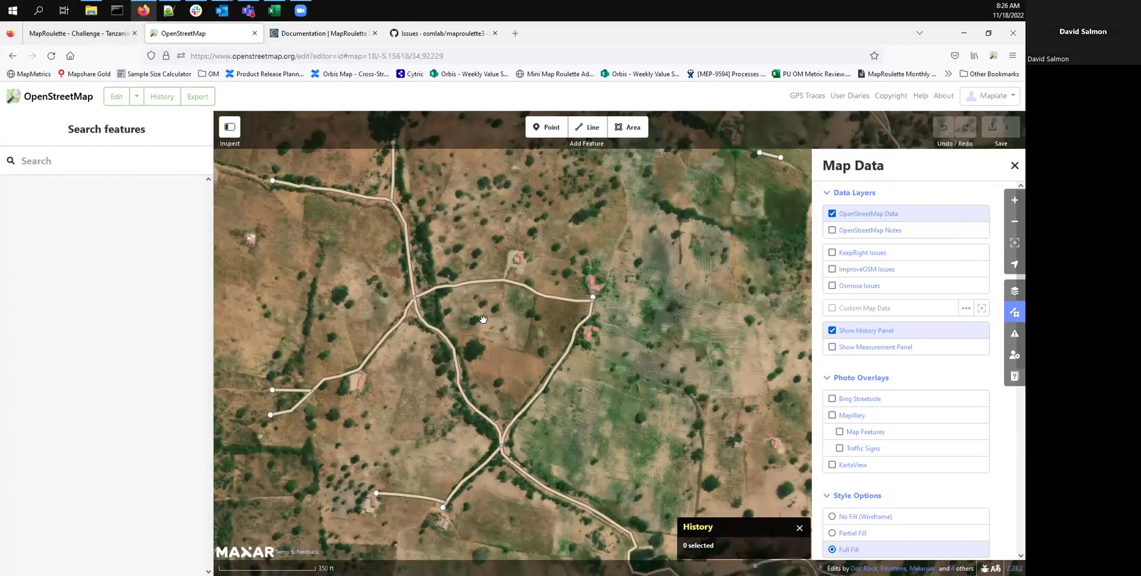
pyautogui.scroll(-2, 651, 346)
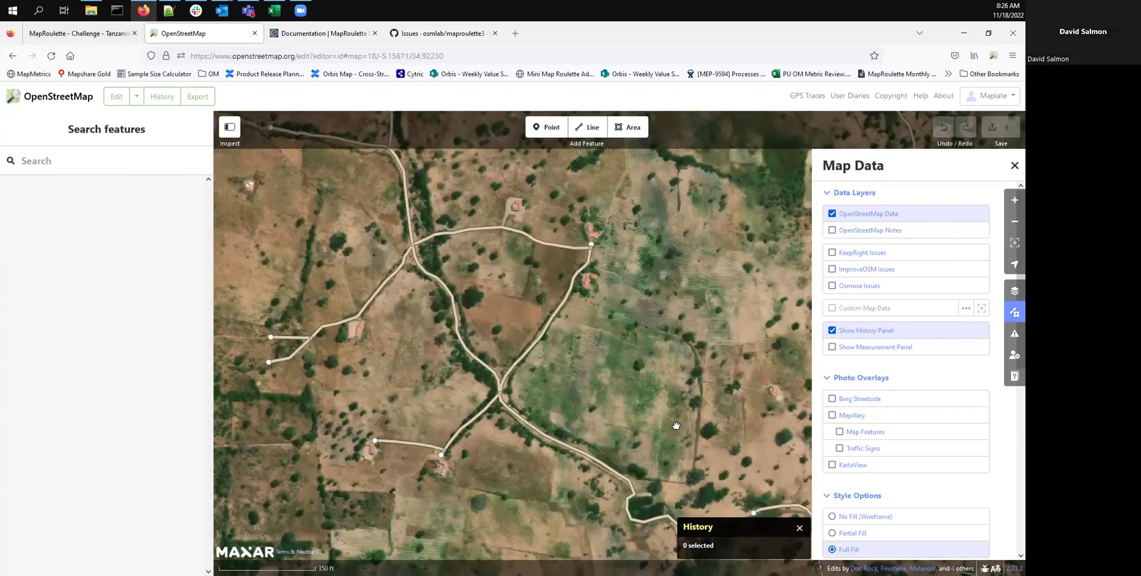
pyautogui.scroll(-2, 674, 478)
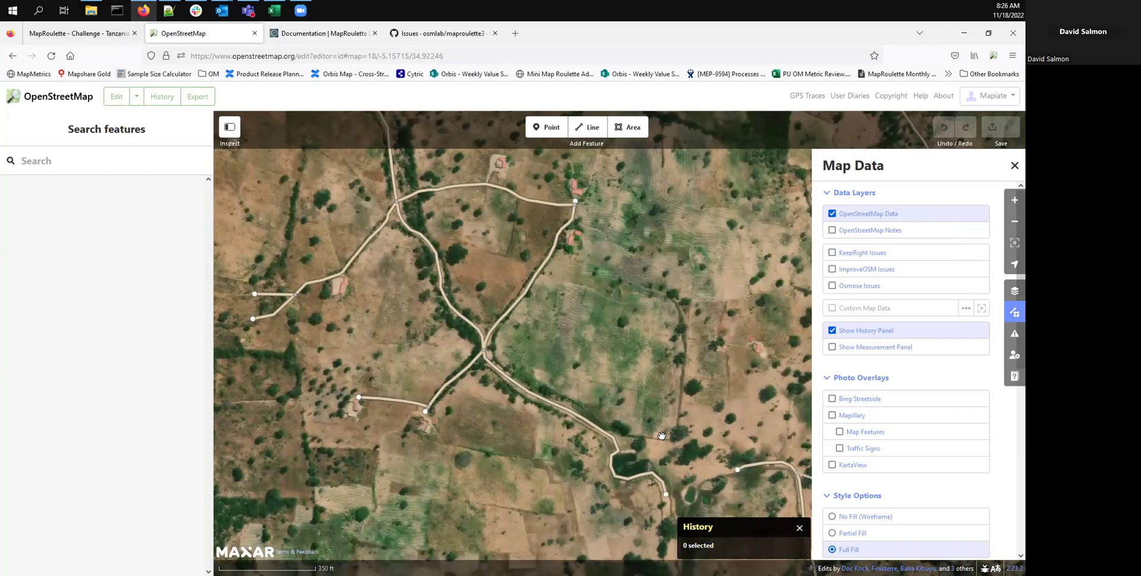
# Step: Switch to the MapRoulette task and compare the highlighted isolated highways with the surrounding roads on its map
pyautogui.click(105, 40)
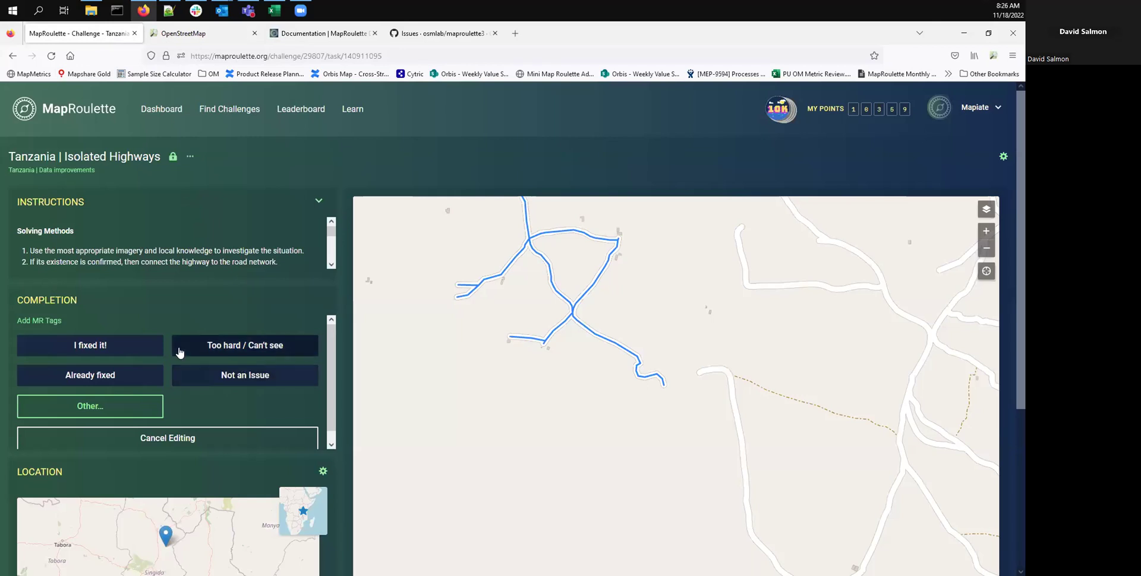
pyautogui.click(215, 37)
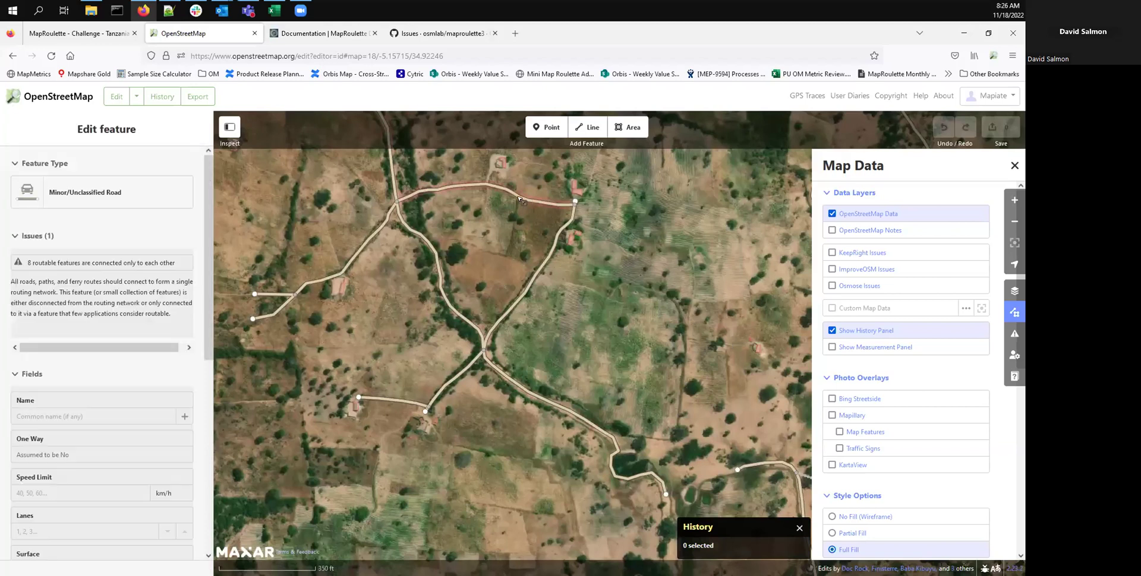
pyautogui.click(95, 36)
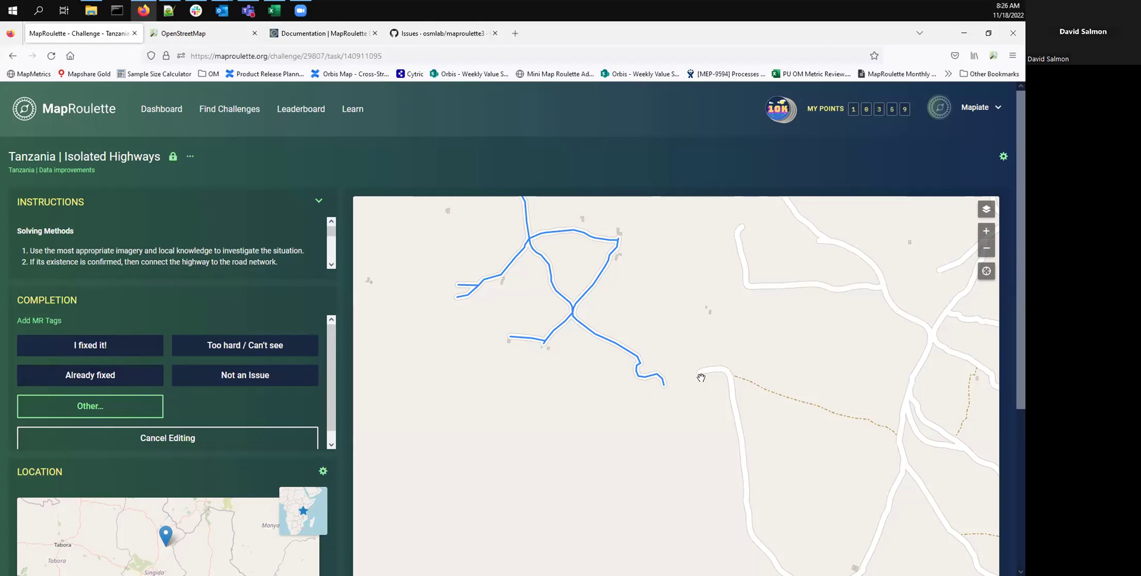
pyautogui.moveTo(604, 291); pyautogui.dragTo(624, 358)
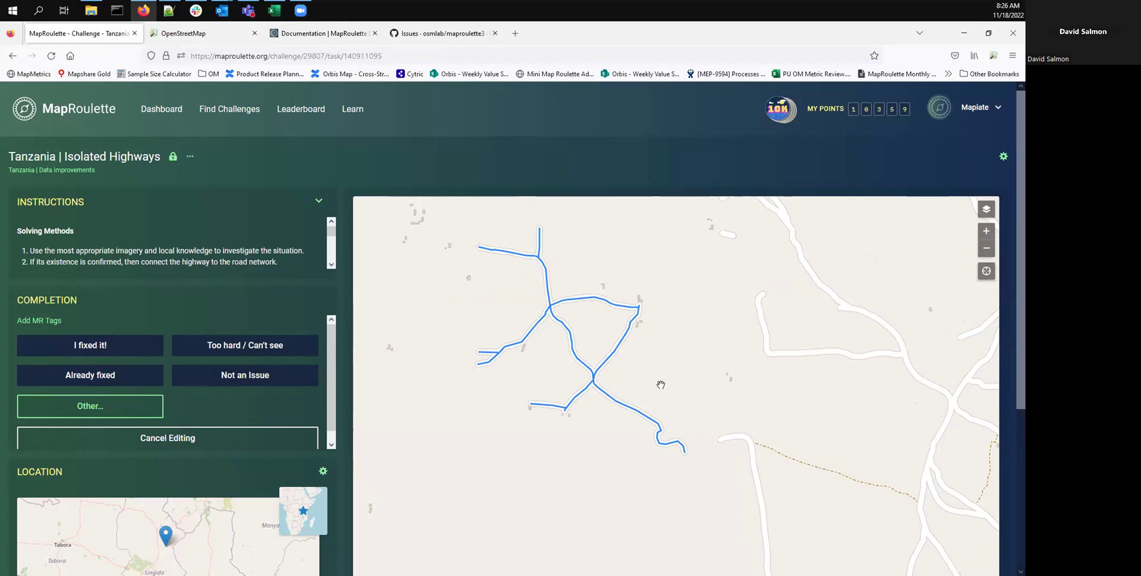
pyautogui.moveTo(689, 465); pyautogui.dragTo(656, 449)
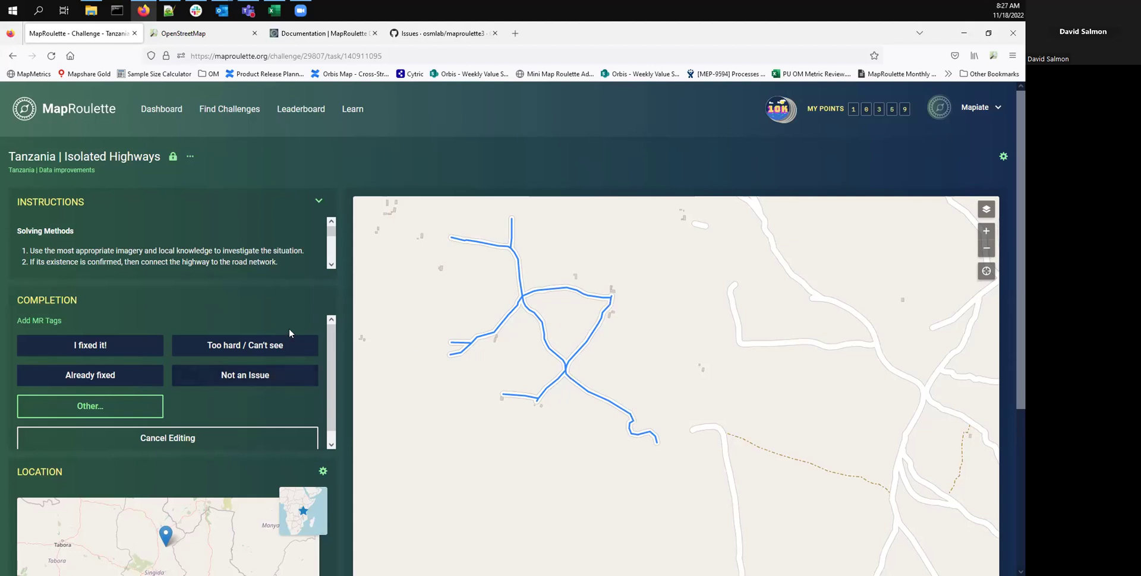
# Step: Return to the OpenStreetMap editor and recheck the imagery around the gap between the two road ends
pyautogui.click(208, 34)
pyautogui.click(606, 315)
pyautogui.scroll(-3, 629, 362)
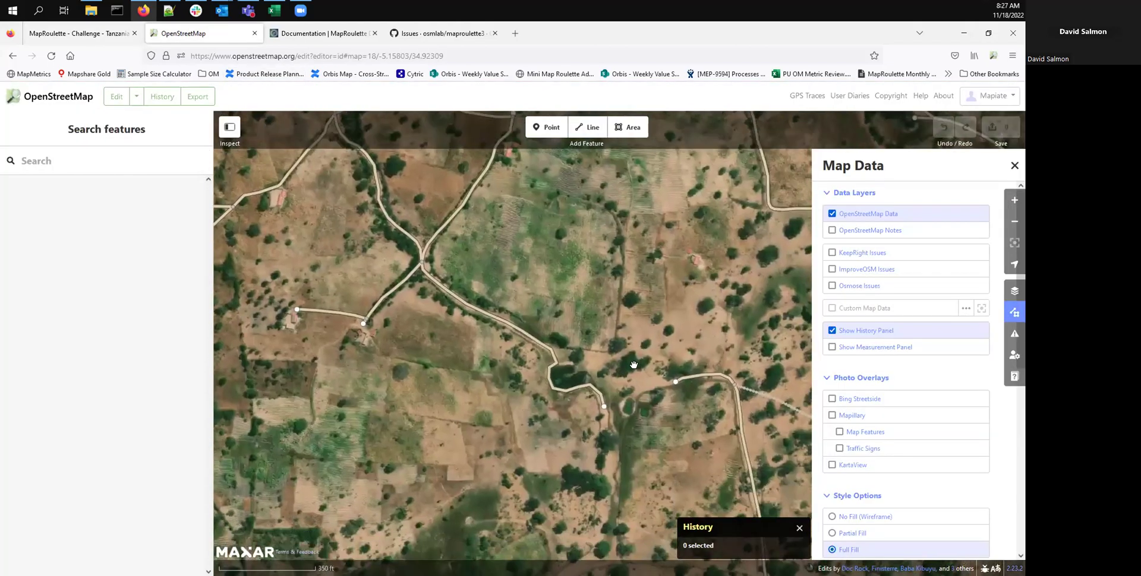
pyautogui.moveTo(624, 383); pyautogui.dragTo(613, 423)
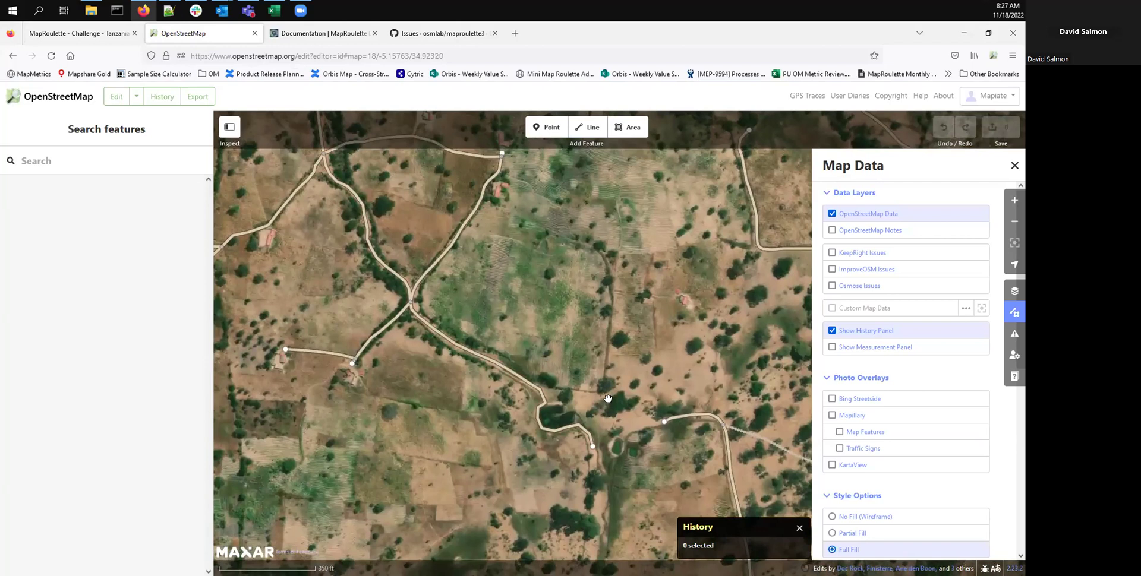
pyautogui.moveTo(427, 137); pyautogui.dragTo(445, 179)
# Step: In MapRoulette, mark the task as Too hard / Can't see with the comment "Cannot confirm where the connection should occur based on aerial imagery."
pyautogui.click(80, 34)
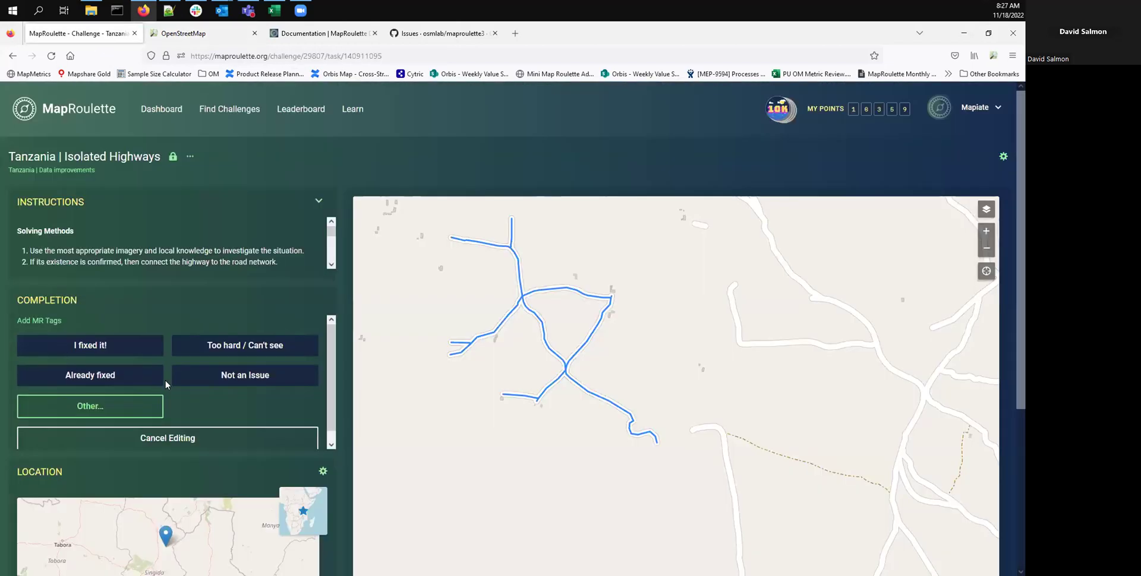
pyautogui.click(242, 353)
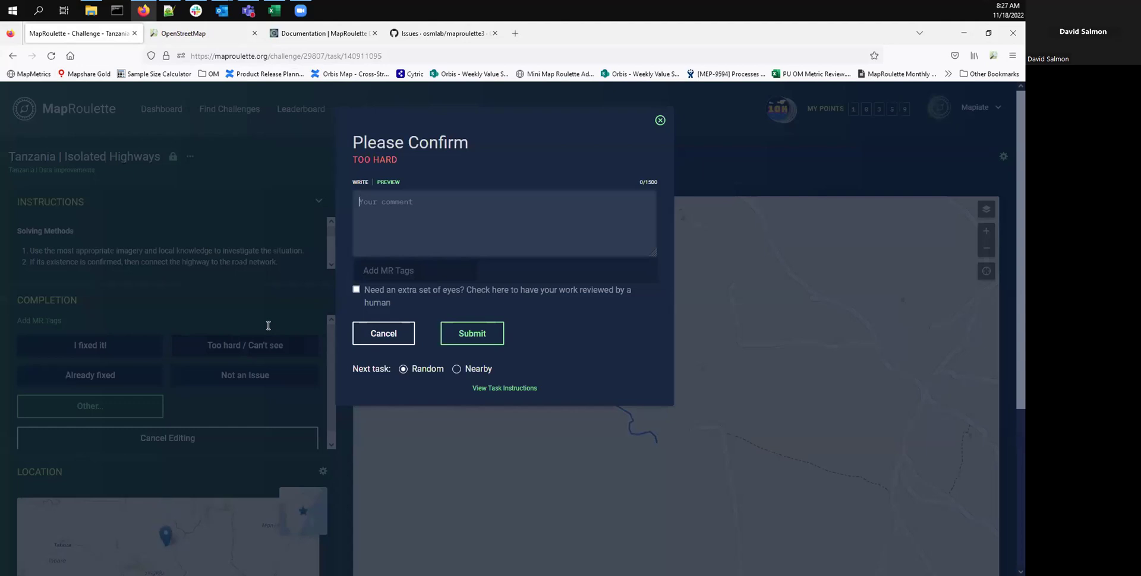
pyautogui.click(470, 224)
pyautogui.write('c')
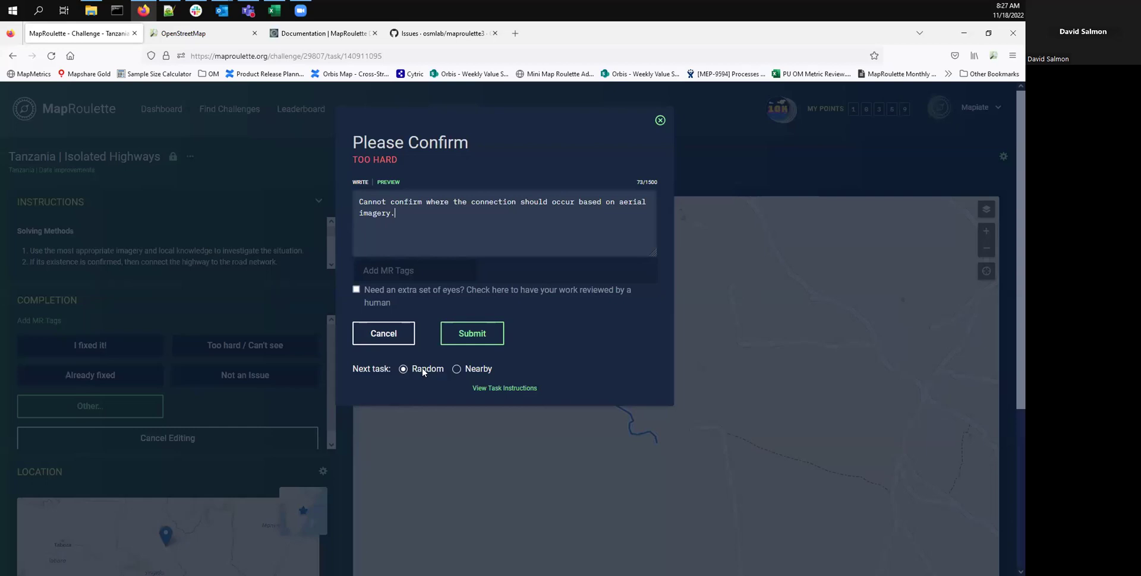
# Step: Choose Nearby for the next task and submit the Too Hard status
pyautogui.click(456, 370)
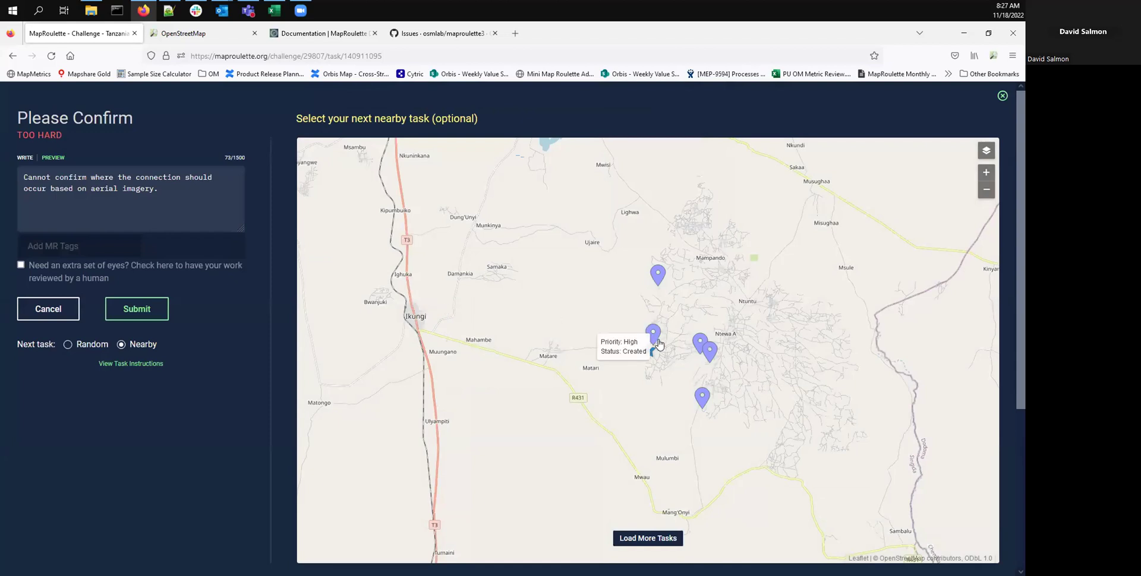
pyautogui.moveTo(695, 396)
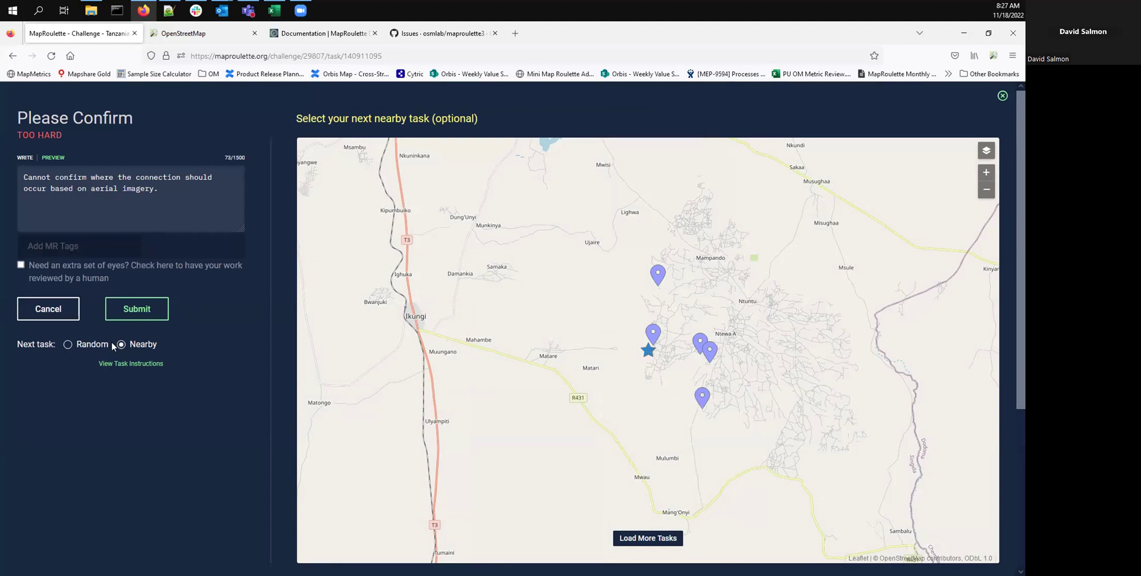
pyautogui.moveTo(710, 351)
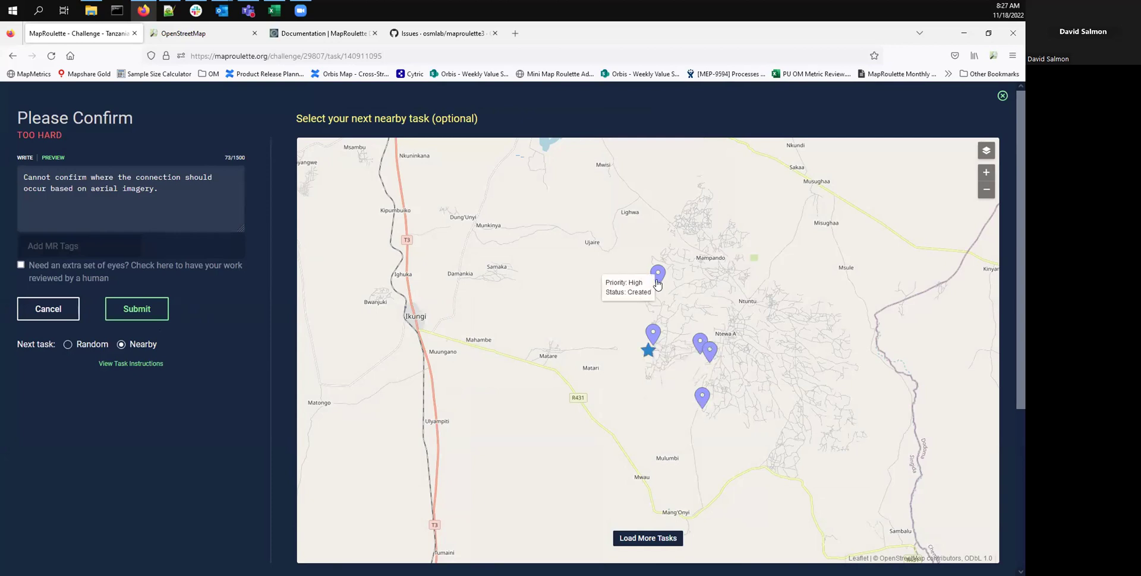
pyautogui.click(117, 309)
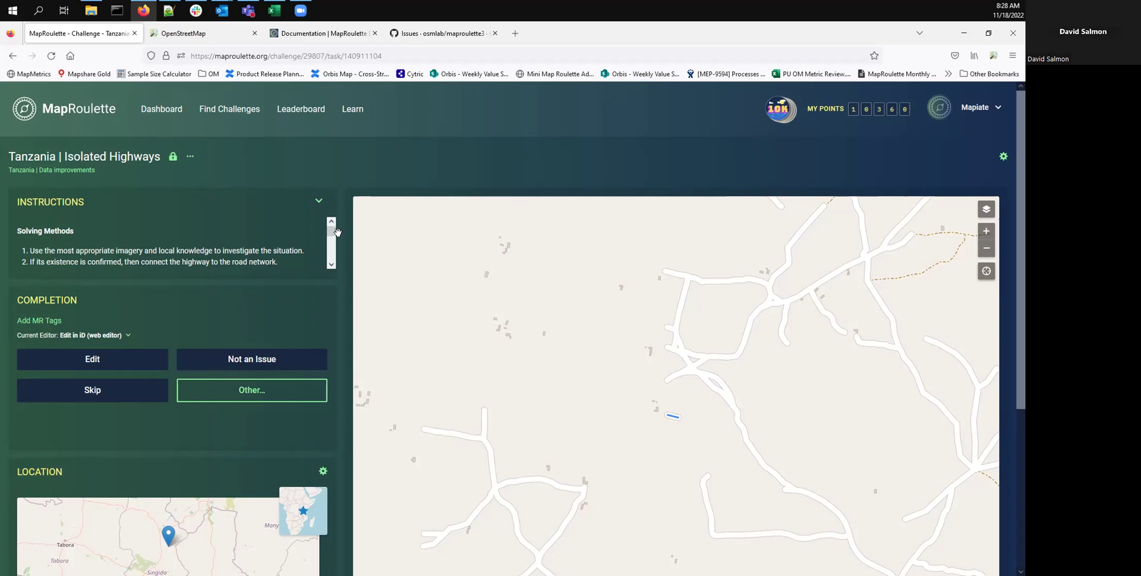
pyautogui.moveTo(331, 231)
pyautogui.mouseDown()
pyautogui.moveTo(332, 255)
pyautogui.moveTo(331, 228)
pyautogui.mouseUp()
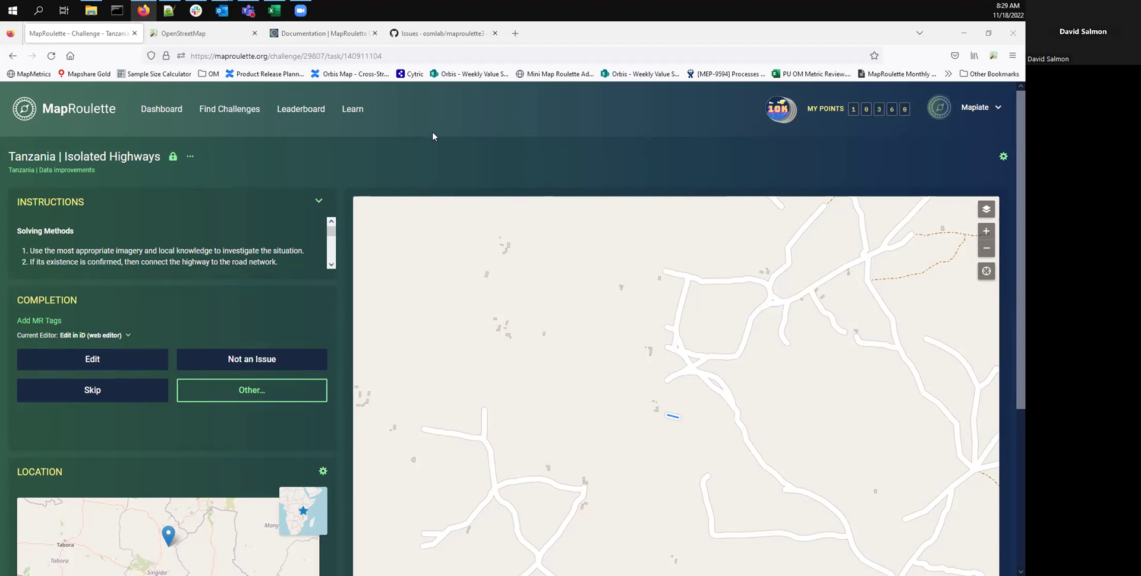
# Step: Open the Tanzania | Isolated Highways challenge page, view its comment section for contacting the owner, and return to the overview
pyautogui.click(120, 157)
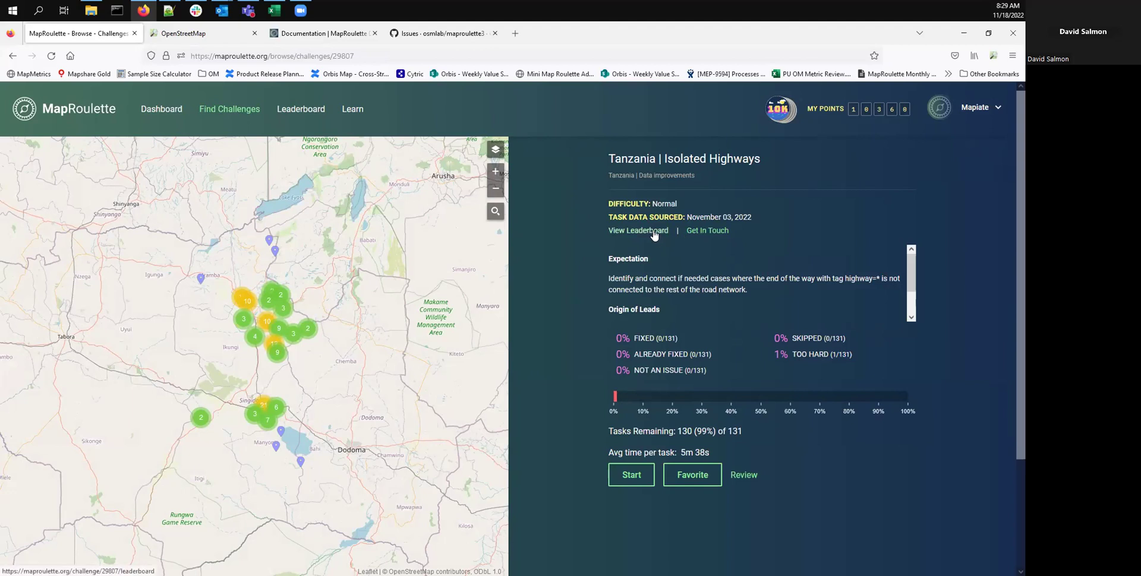
pyautogui.click(713, 232)
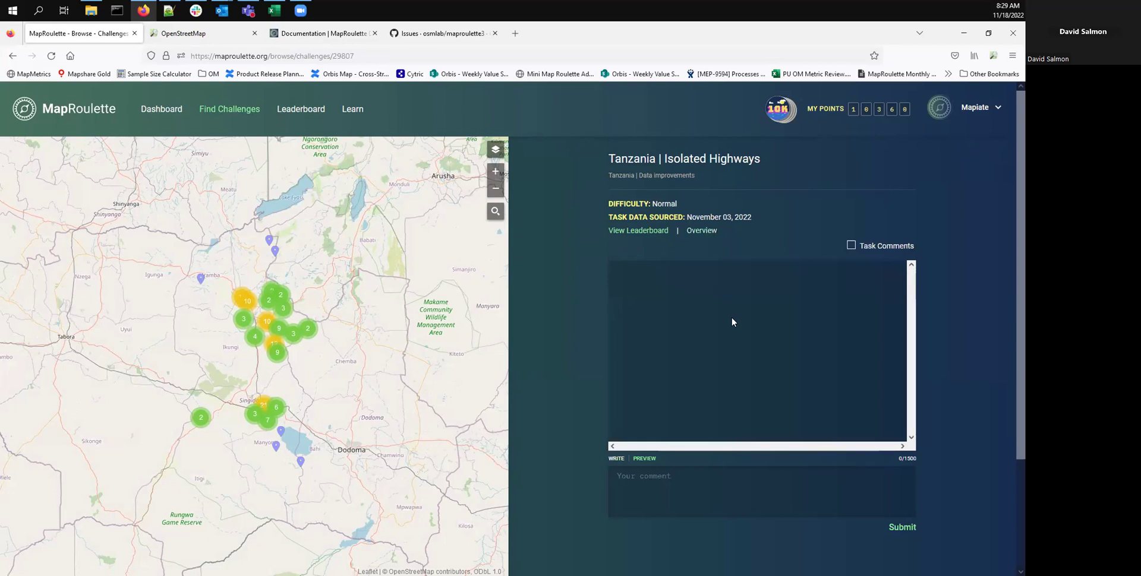
pyautogui.click(701, 232)
pyautogui.click(704, 232)
pyautogui.click(707, 231)
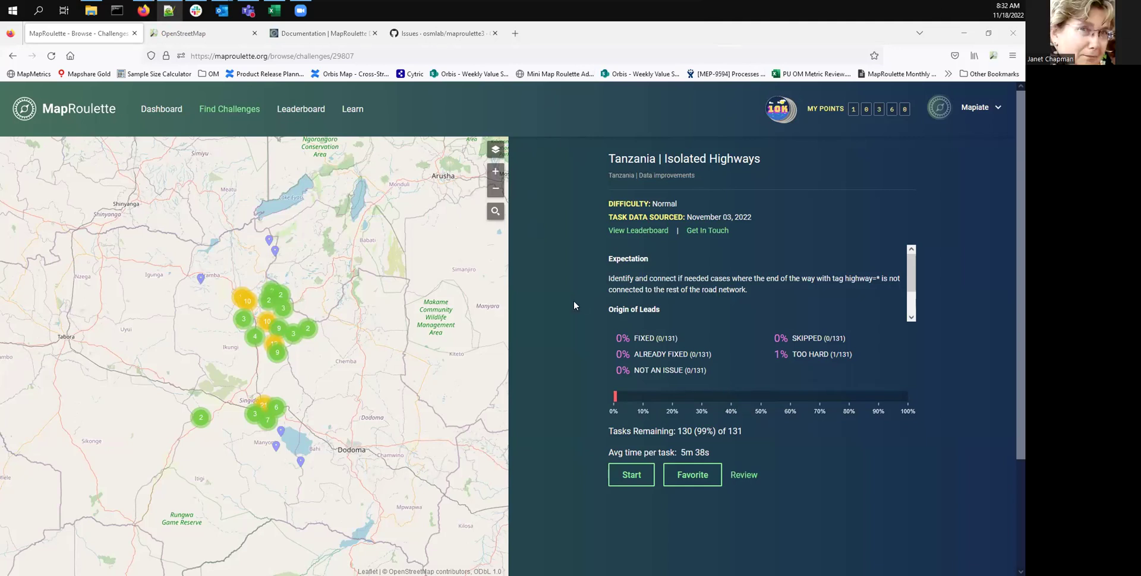
# Step: Start another task from the challenge and view its isolated highway within the wider surroundings
pyautogui.click(631, 475)
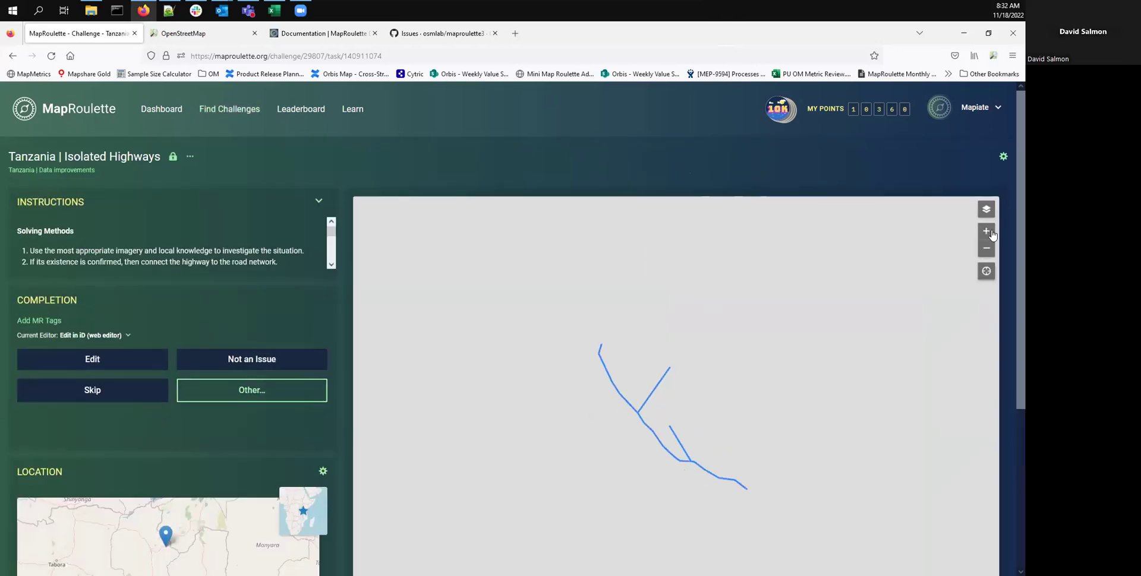
pyautogui.click(987, 254)
pyautogui.click(987, 254)
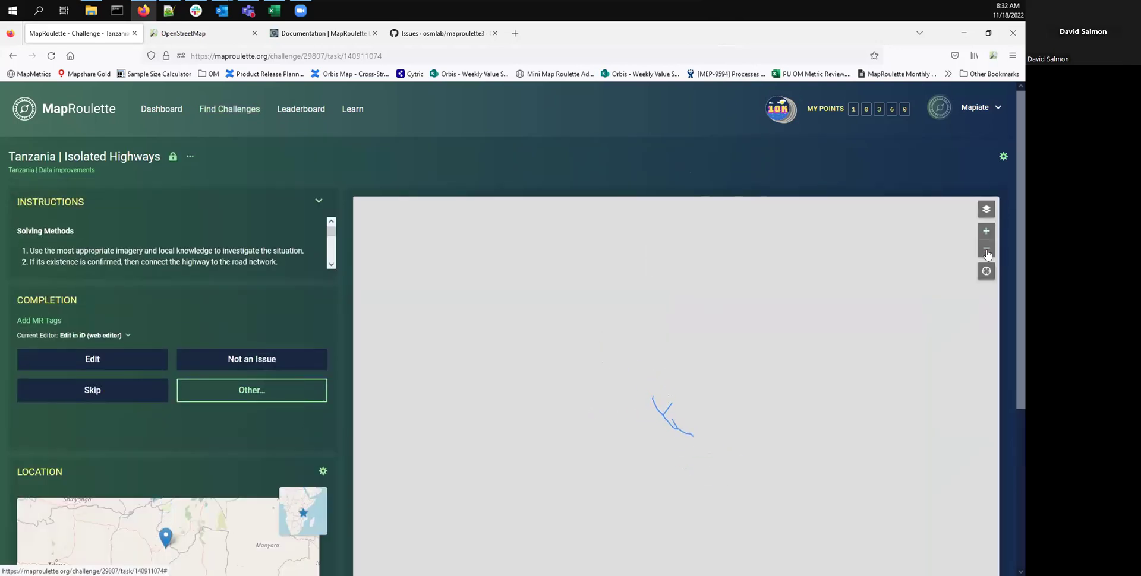
pyautogui.click(987, 255)
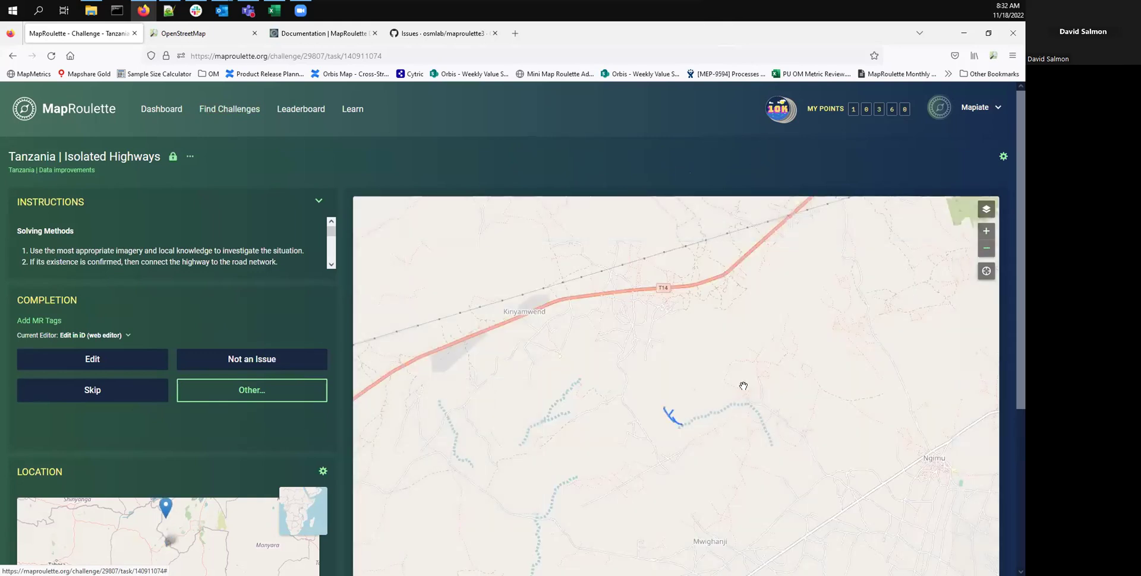
pyautogui.moveTo(711, 357); pyautogui.dragTo(711, 360)
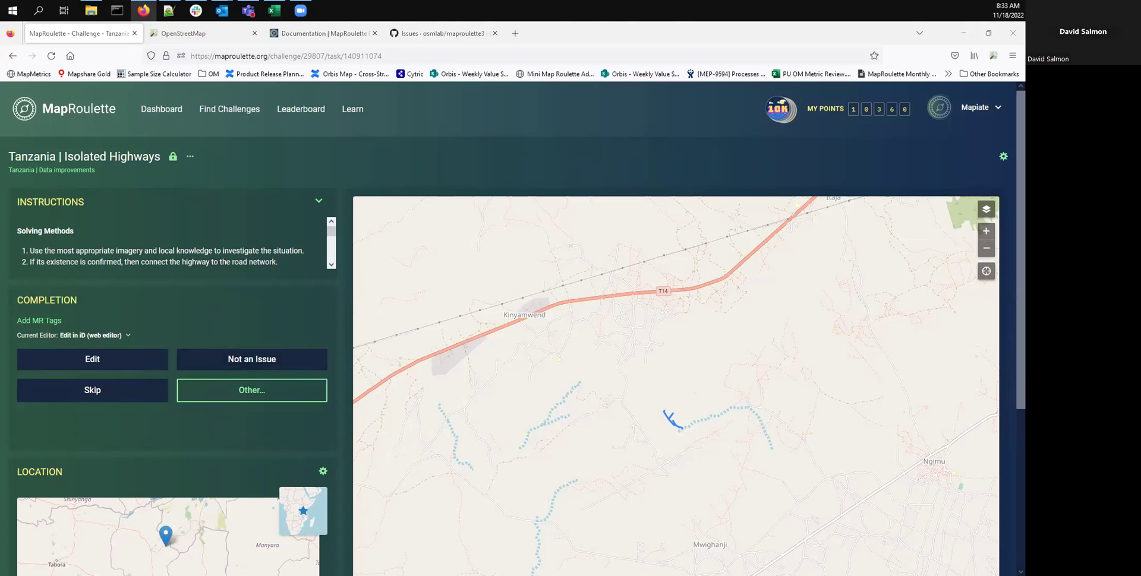
# Step: Reload the task page and inspect the isolated highway together with the roads to its west
pyautogui.click(397, 48)
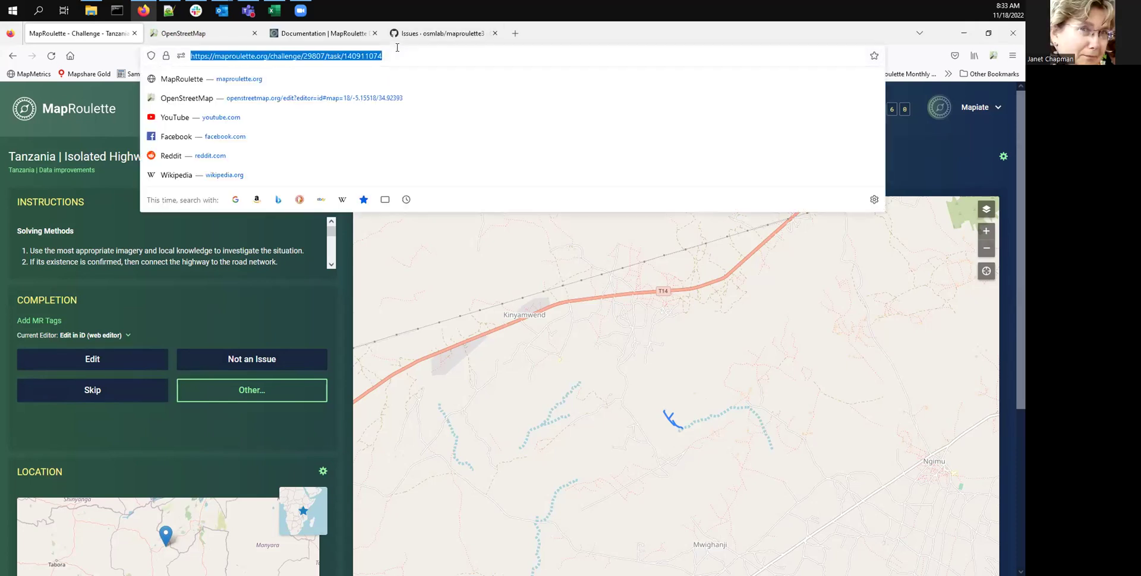
pyautogui.press('Return')
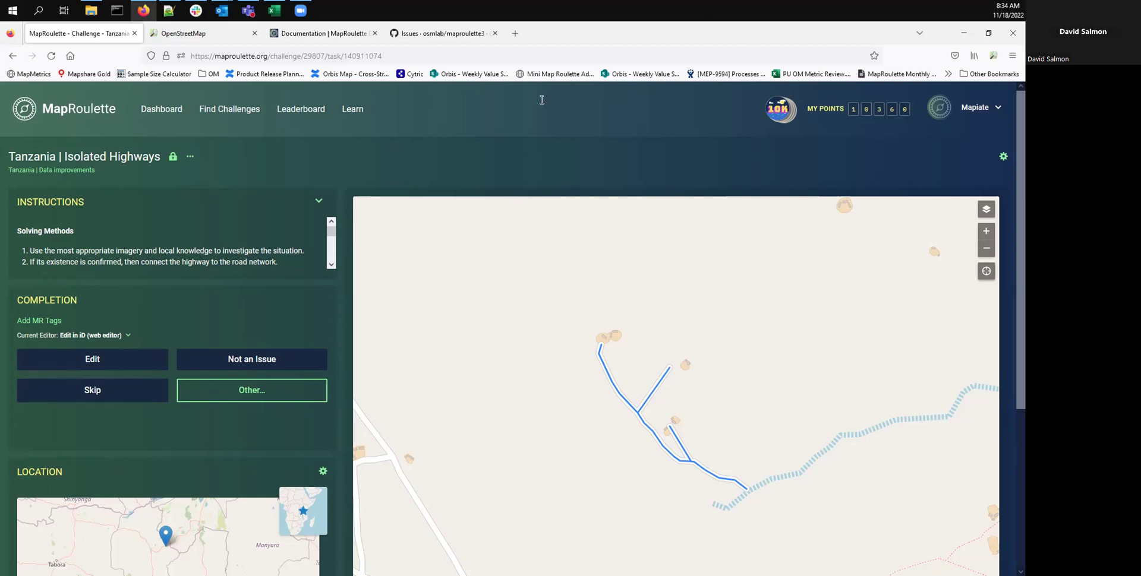
pyautogui.moveTo(503, 378); pyautogui.dragTo(543, 345)
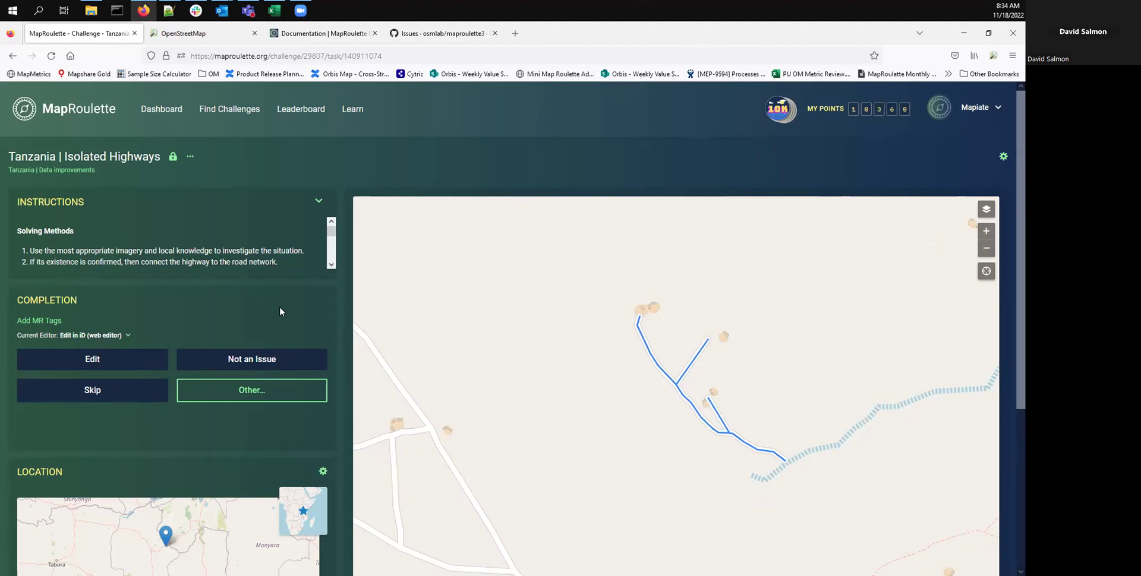
# Step: Open the task for editing in iD and survey the isolated highway, the waterway beside it and the surrounding roads in the imagery
pyautogui.click(117, 366)
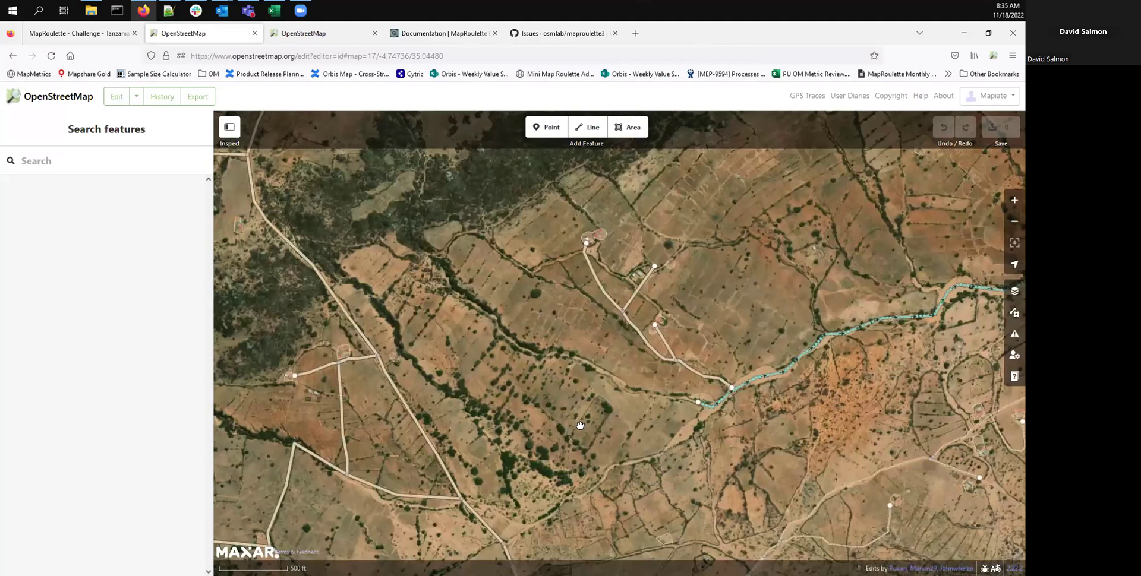
pyautogui.scroll(-3, 569, 412)
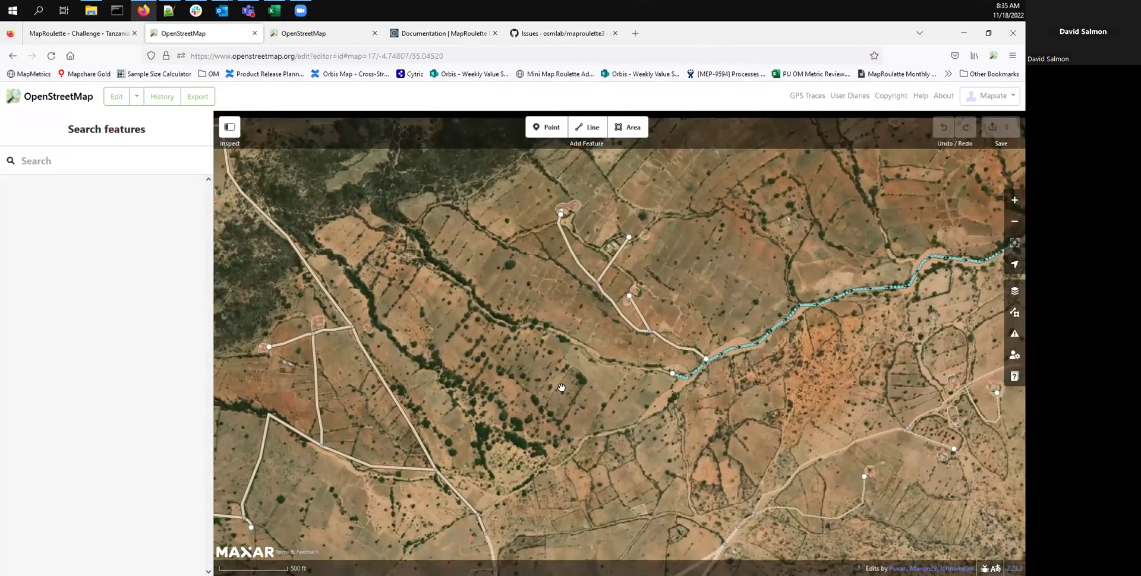
pyautogui.scroll(-5, 559, 389)
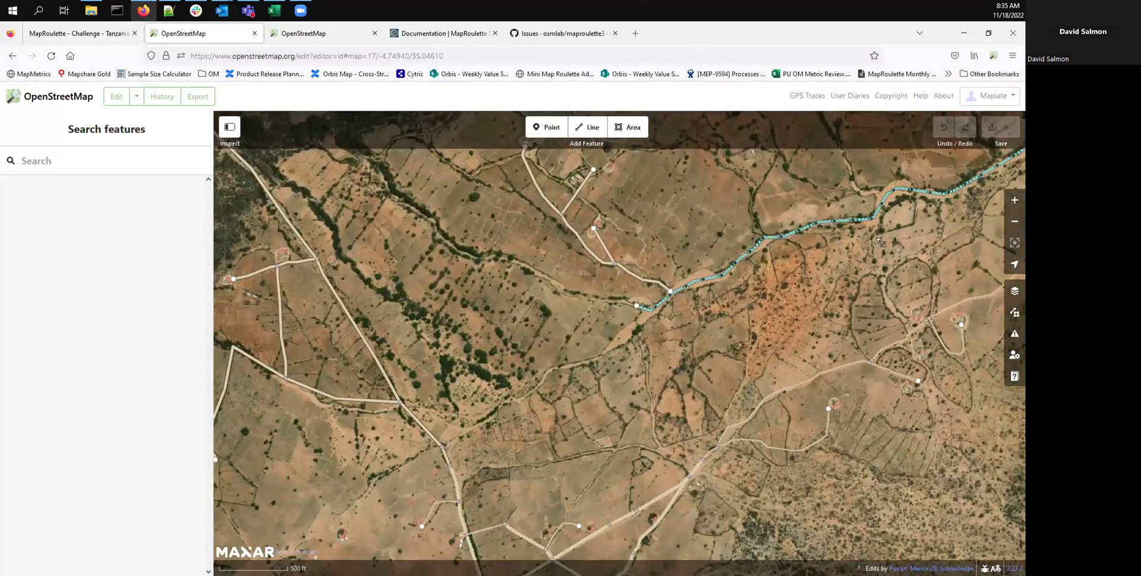
pyautogui.click(1014, 200)
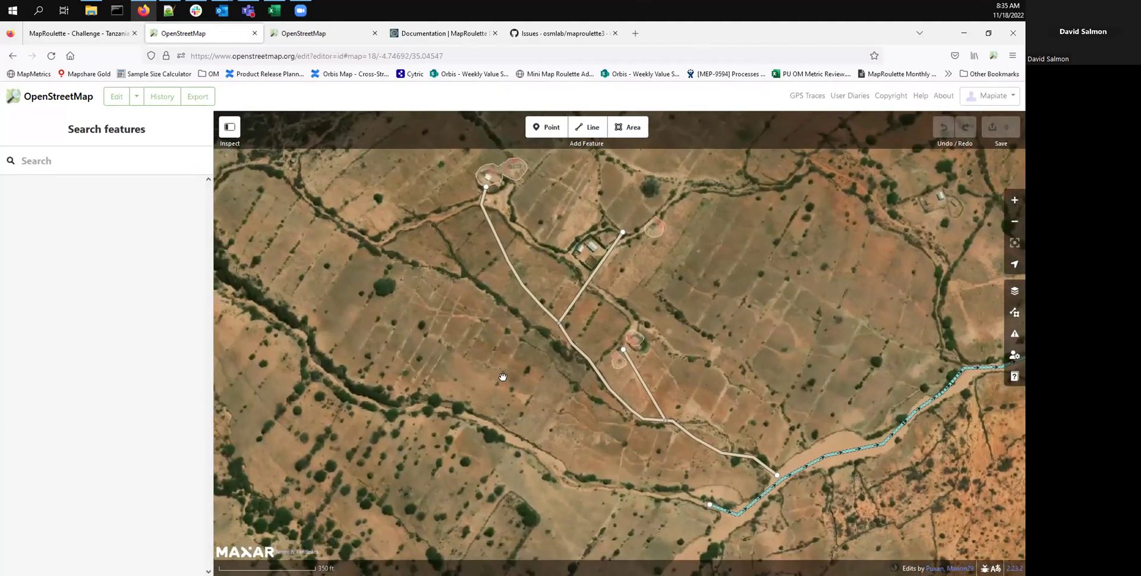
pyautogui.moveTo(551, 339); pyautogui.dragTo(673, 202)
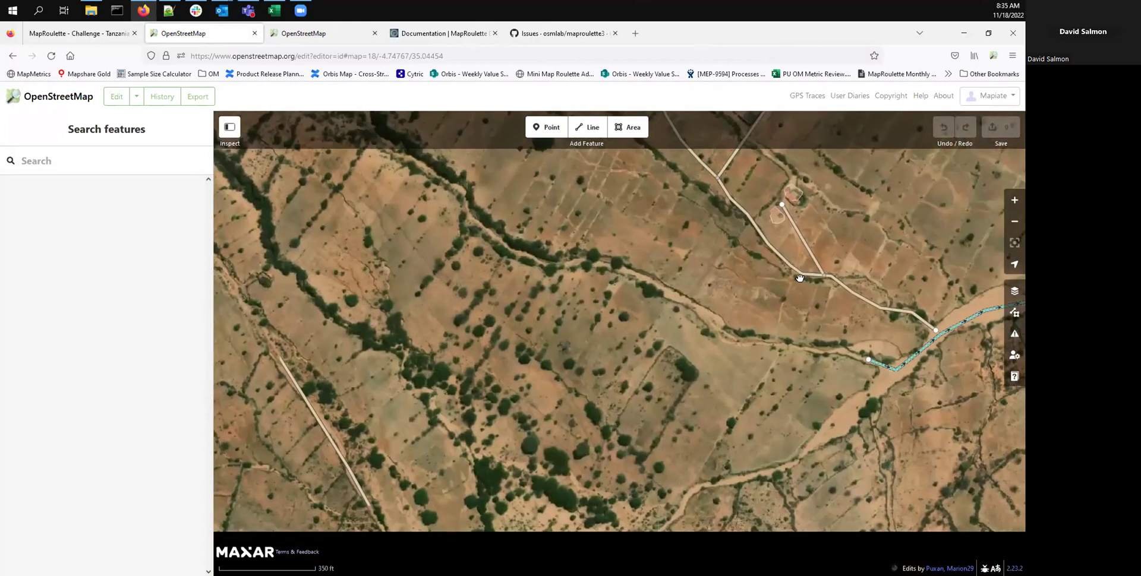
pyautogui.click(1015, 221)
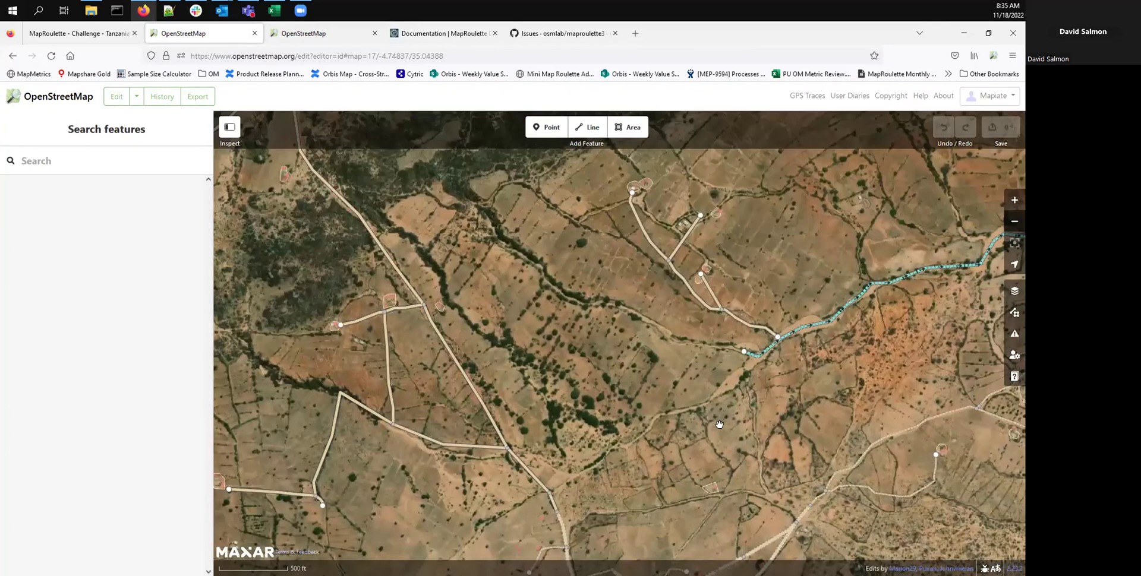
pyautogui.moveTo(541, 400); pyautogui.dragTo(461, 326)
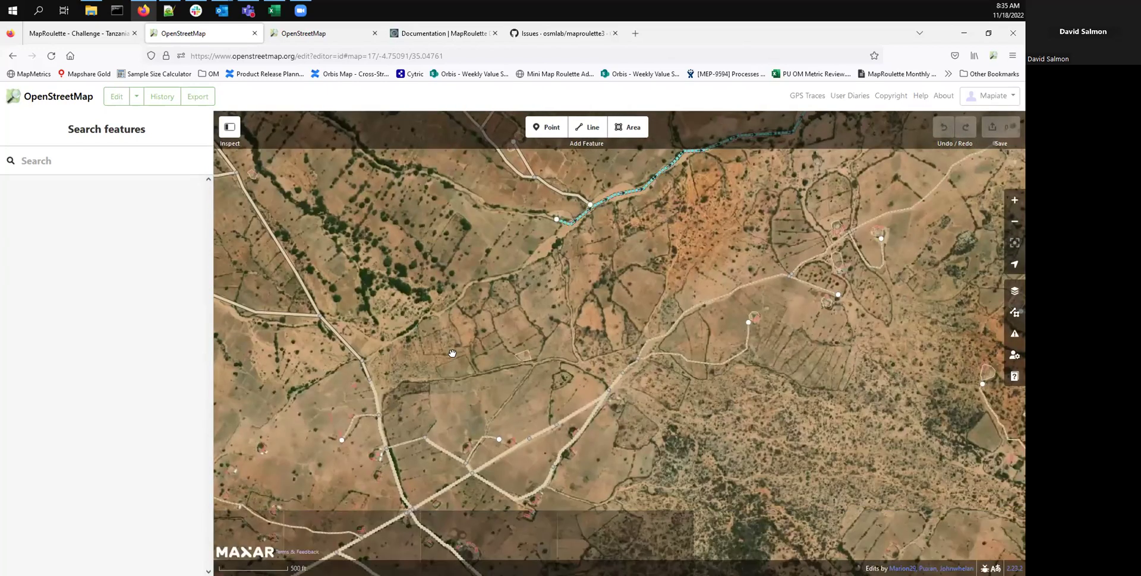
pyautogui.moveTo(451, 353); pyautogui.dragTo(586, 552)
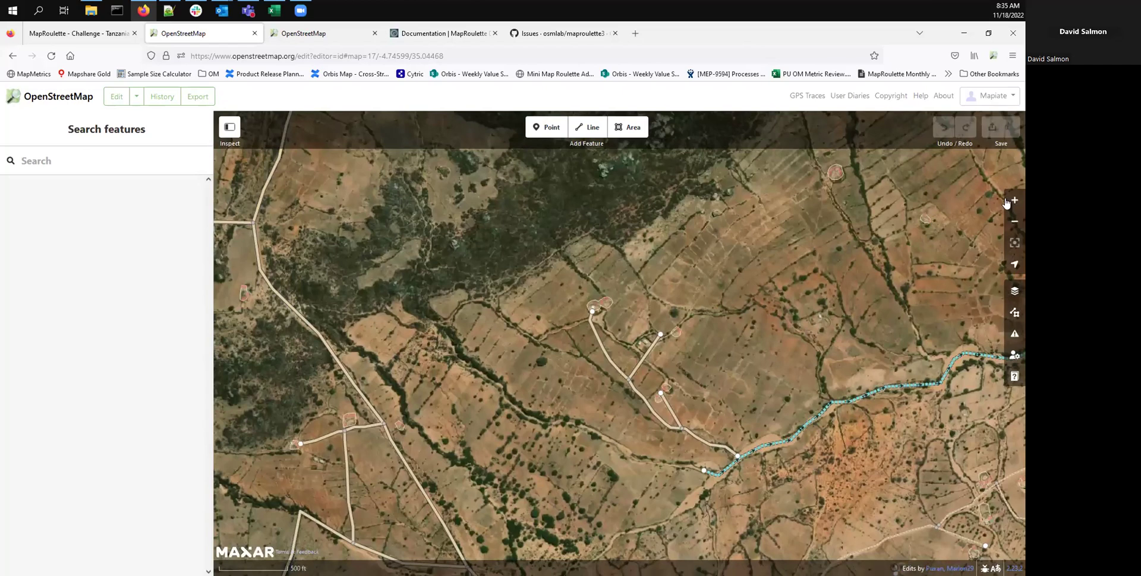
# Step: Examine the isolated highway's branches, the adjoining homesteads and the paths leading west from its northern end up close
pyautogui.click(1006, 202)
pyautogui.click(1006, 202)
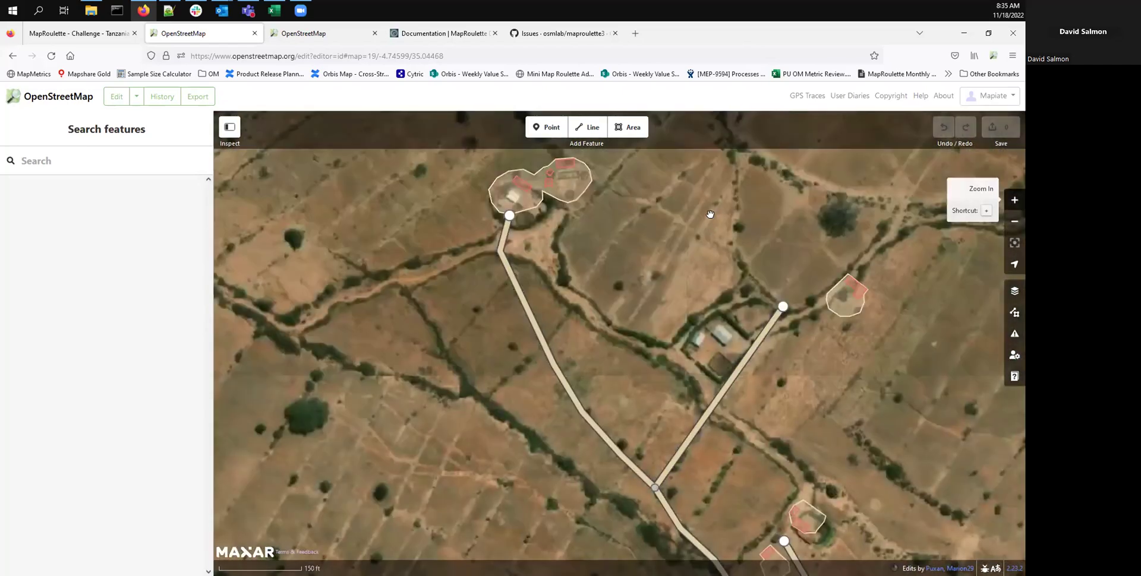
pyautogui.moveTo(767, 406); pyautogui.dragTo(617, 271)
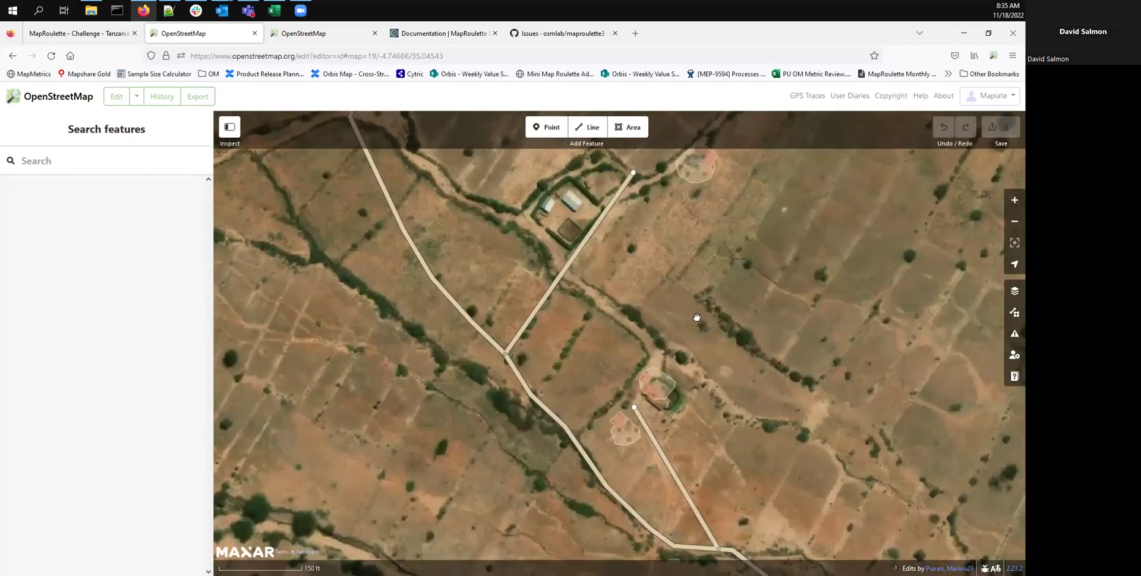
pyautogui.moveTo(697, 317); pyautogui.dragTo(663, 282)
pyautogui.moveTo(704, 385); pyautogui.dragTo(649, 246)
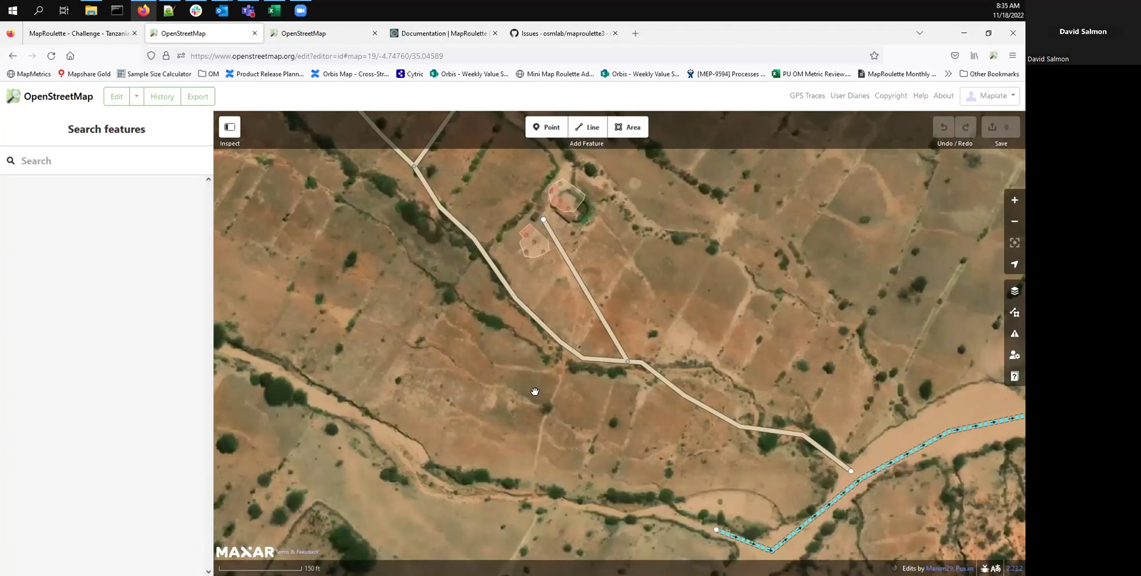
pyautogui.moveTo(535, 390); pyautogui.dragTo(588, 400)
pyautogui.moveTo(496, 298); pyautogui.dragTo(461, 342)
pyautogui.moveTo(445, 250); pyautogui.dragTo(431, 338)
pyautogui.moveTo(579, 326); pyautogui.dragTo(724, 309)
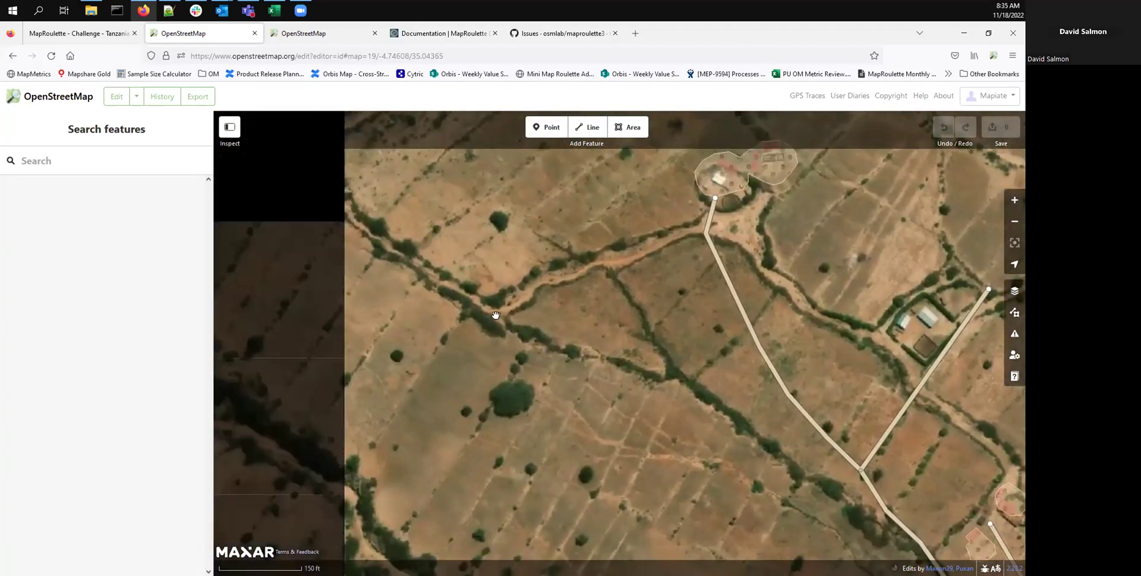
pyautogui.moveTo(553, 269); pyautogui.dragTo(594, 257)
pyautogui.moveTo(561, 344); pyautogui.dragTo(626, 308)
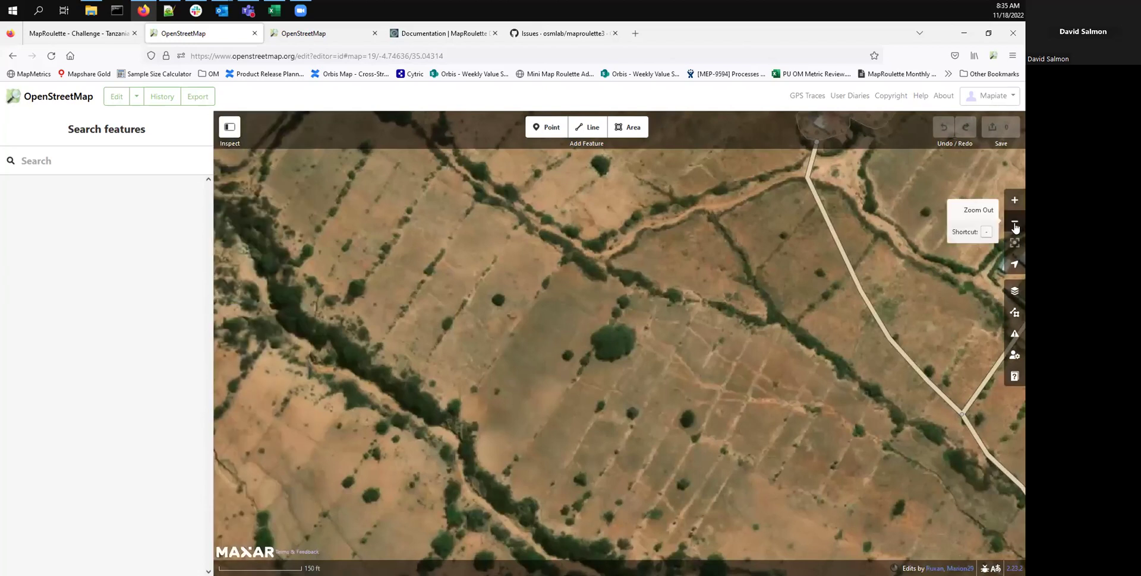
# Step: Inspect the imagery between the waterway's western end and the mapped road to the southwest for a possible connection
pyautogui.click(1014, 222)
pyautogui.moveTo(640, 355); pyautogui.dragTo(537, 290)
pyautogui.moveTo(648, 434); pyautogui.dragTo(559, 165)
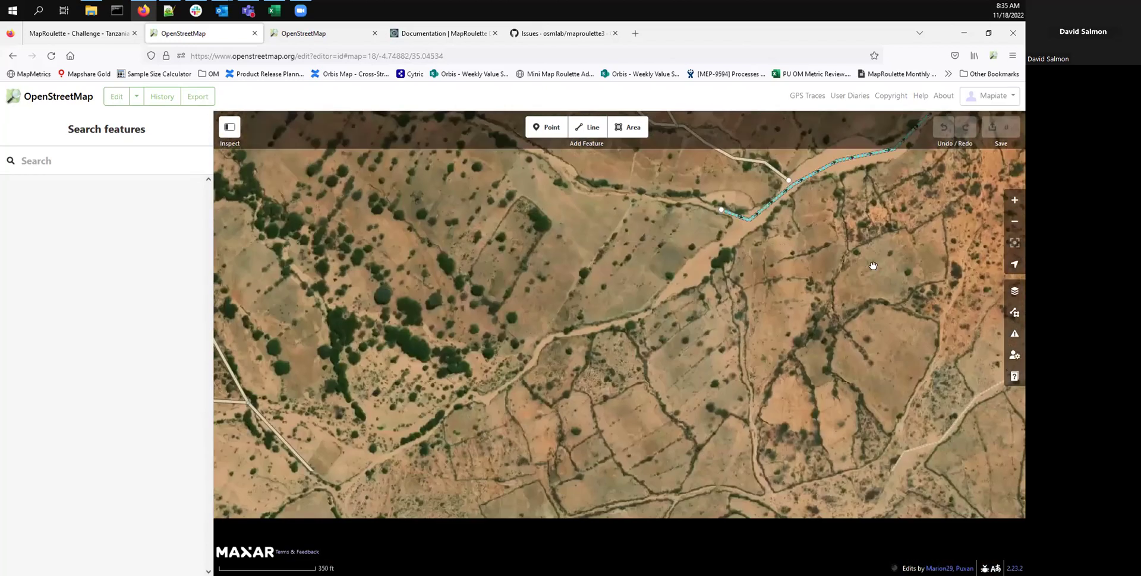
pyautogui.click(1015, 223)
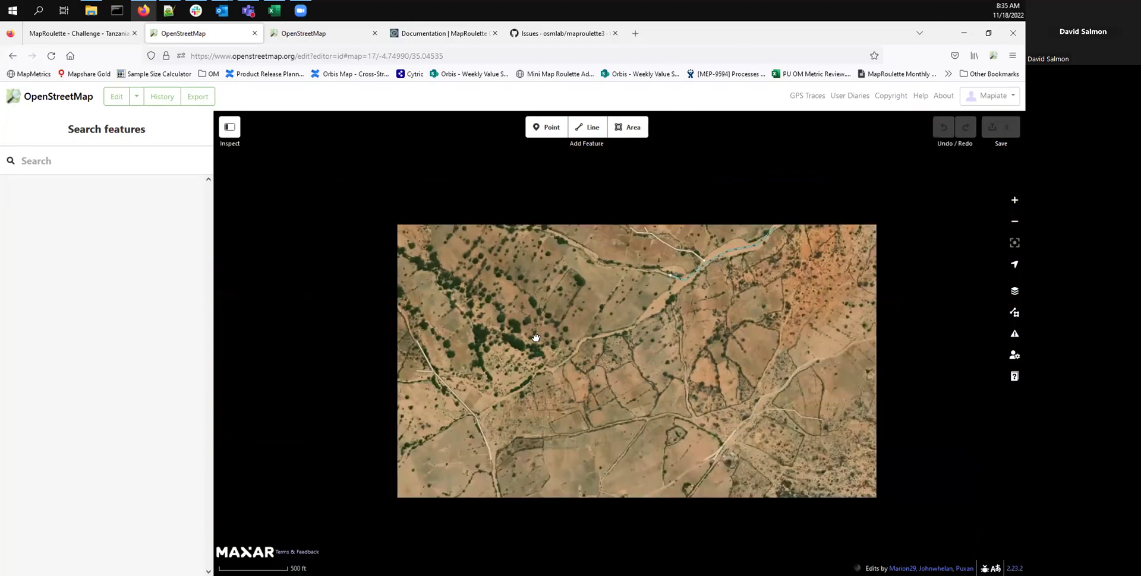
pyautogui.click(436, 374)
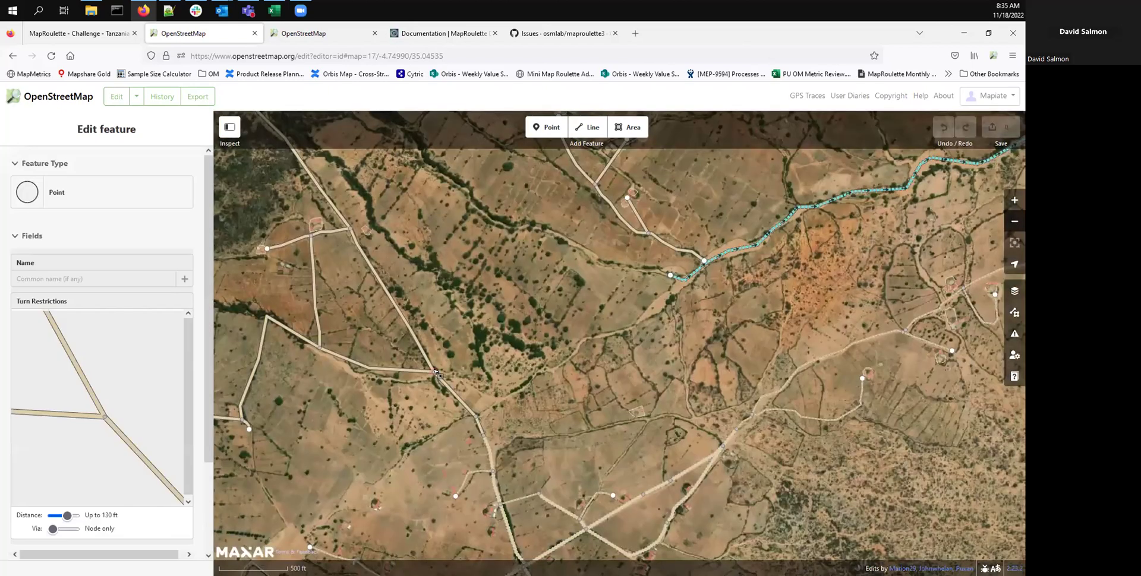
pyautogui.click(488, 314)
pyautogui.moveTo(484, 336); pyautogui.dragTo(470, 375)
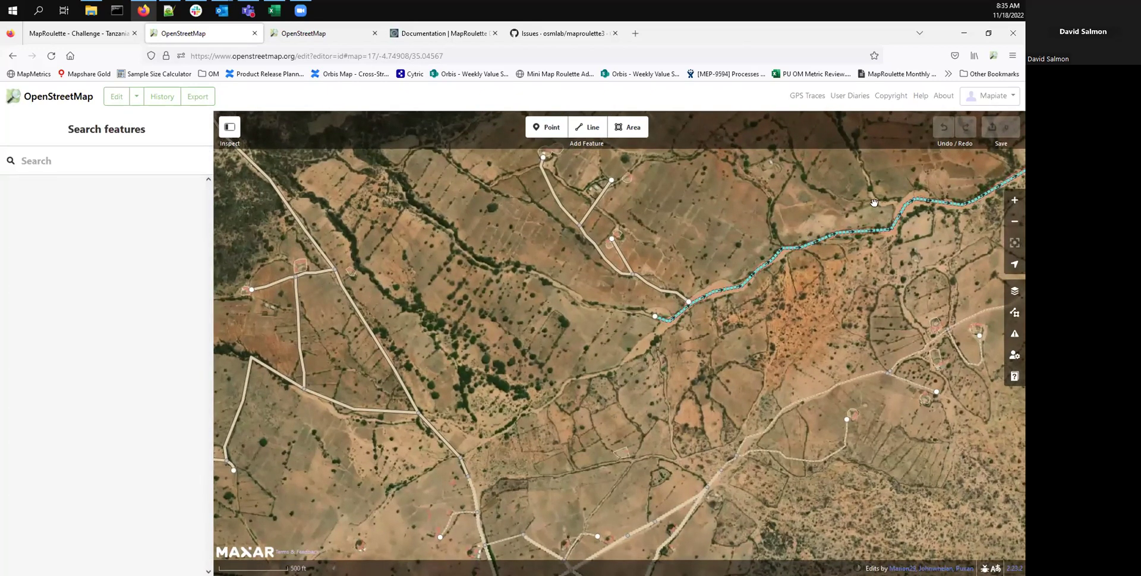
pyautogui.moveTo(487, 417); pyautogui.dragTo(573, 317)
pyautogui.moveTo(655, 314); pyautogui.dragTo(659, 395)
pyautogui.moveTo(564, 256); pyautogui.dragTo(577, 378)
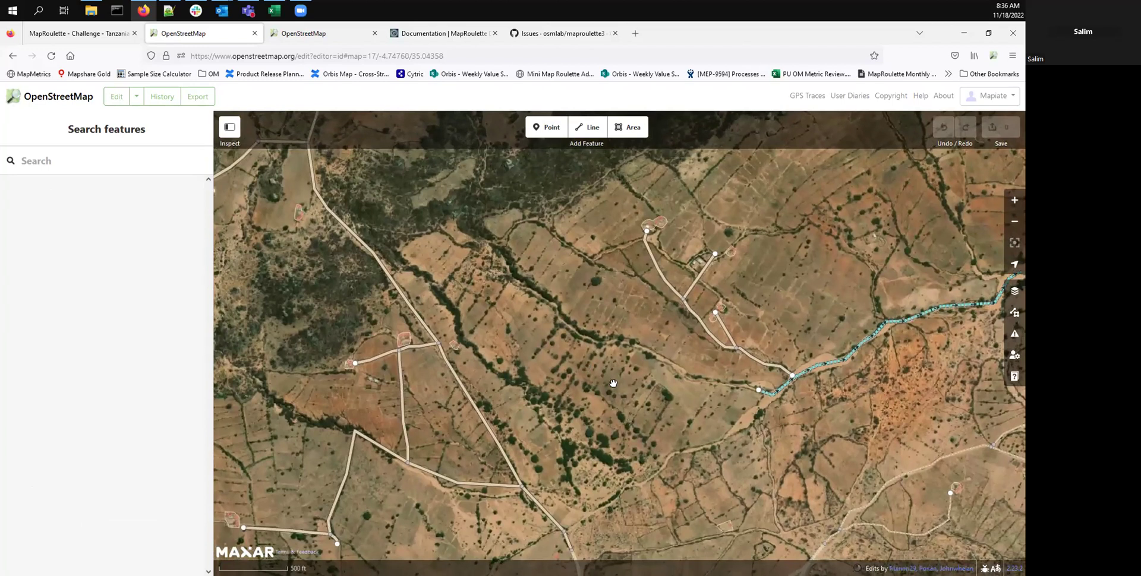
pyautogui.moveTo(726, 426); pyautogui.dragTo(604, 401)
# Step: Examine the fields and tree-lined tracks west of the isolated highway, from the waterway up to the northern homesteads
pyautogui.click(1015, 203)
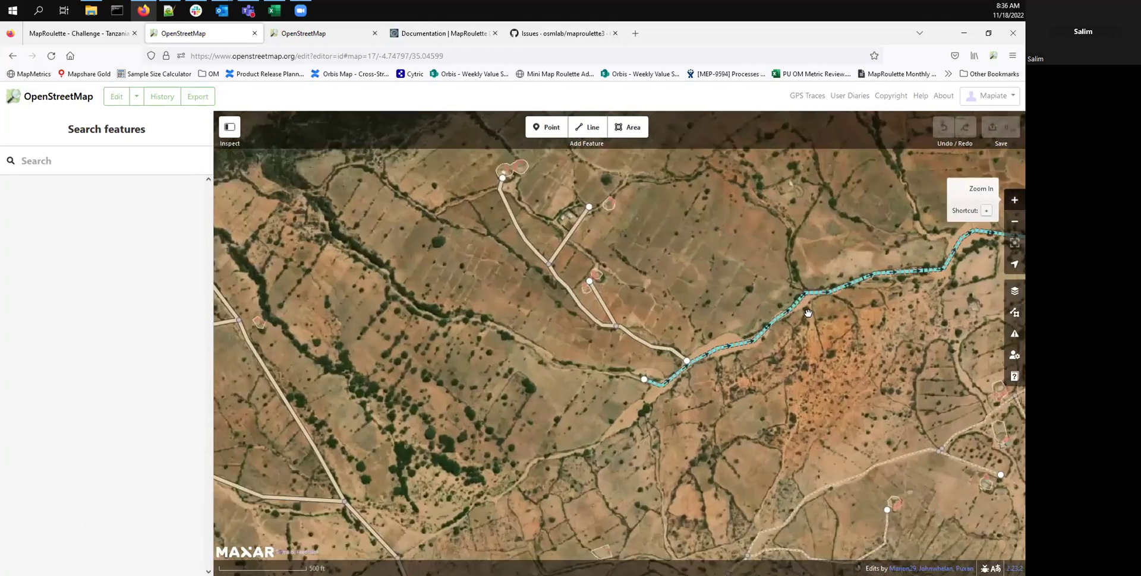
pyautogui.moveTo(567, 399); pyautogui.dragTo(611, 370)
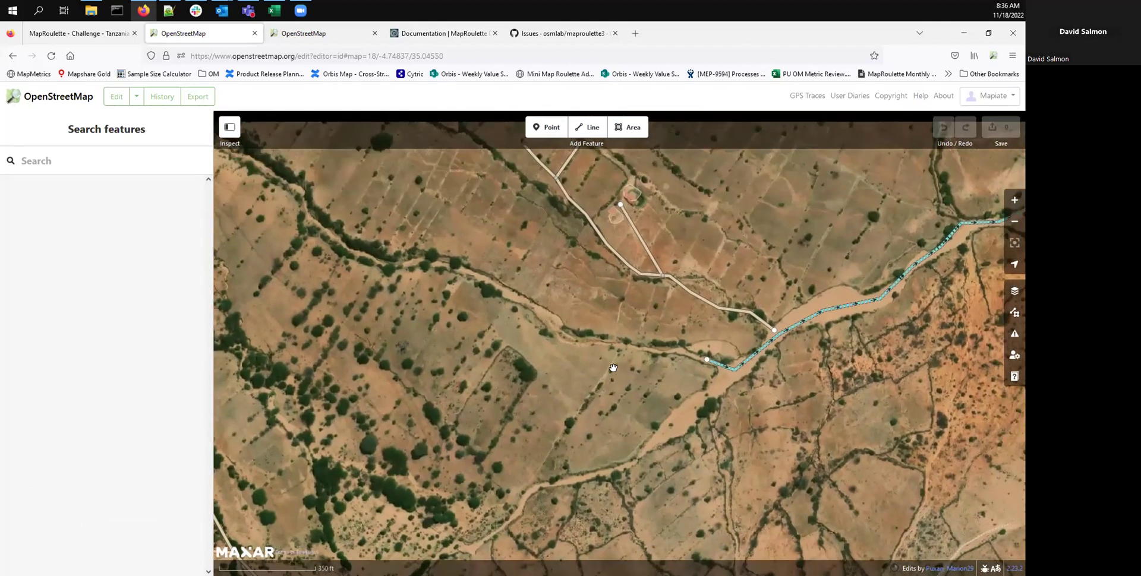
pyautogui.moveTo(622, 310); pyautogui.dragTo(632, 249)
pyautogui.moveTo(554, 353); pyautogui.dragTo(606, 291)
pyautogui.moveTo(522, 344); pyautogui.dragTo(555, 344)
pyautogui.moveTo(573, 297); pyautogui.dragTo(611, 315)
pyautogui.moveTo(586, 267); pyautogui.dragTo(601, 311)
pyautogui.moveTo(583, 273); pyautogui.dragTo(575, 316)
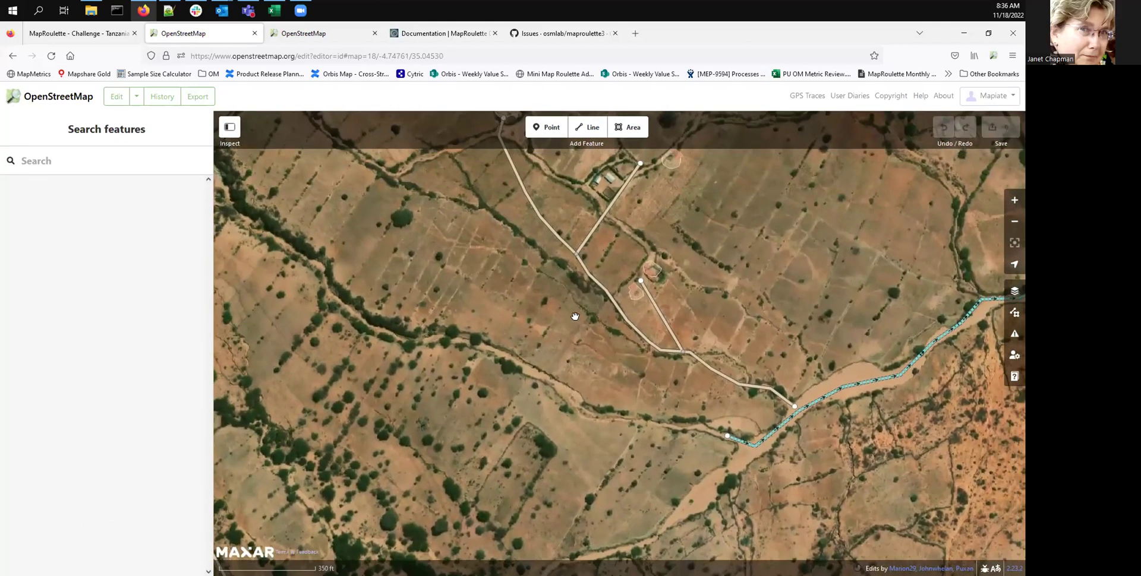
pyautogui.moveTo(558, 288); pyautogui.dragTo(532, 416)
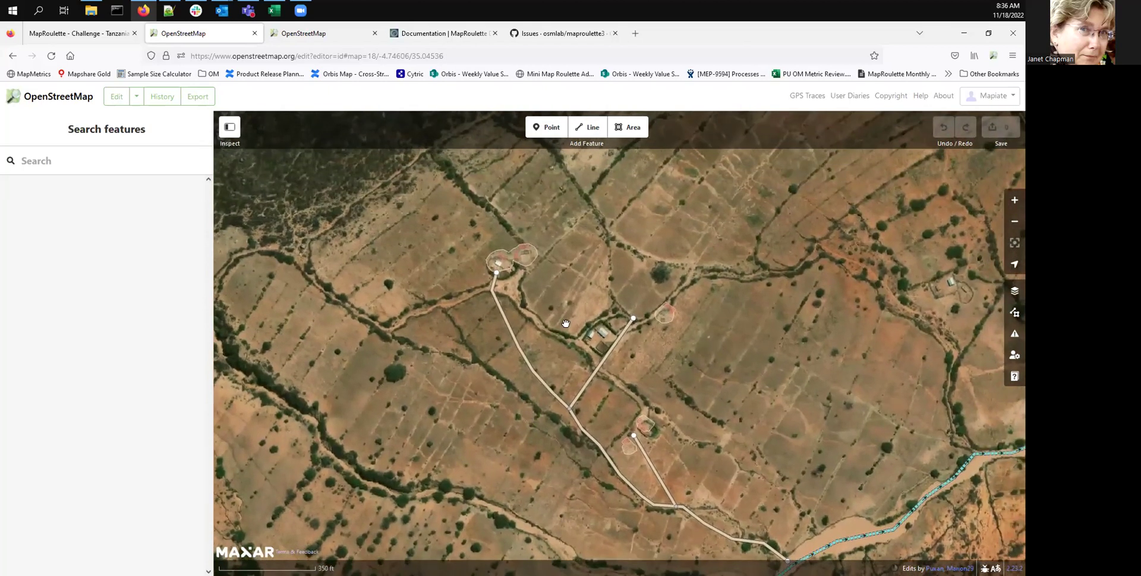
pyautogui.moveTo(452, 365); pyautogui.dragTo(658, 335)
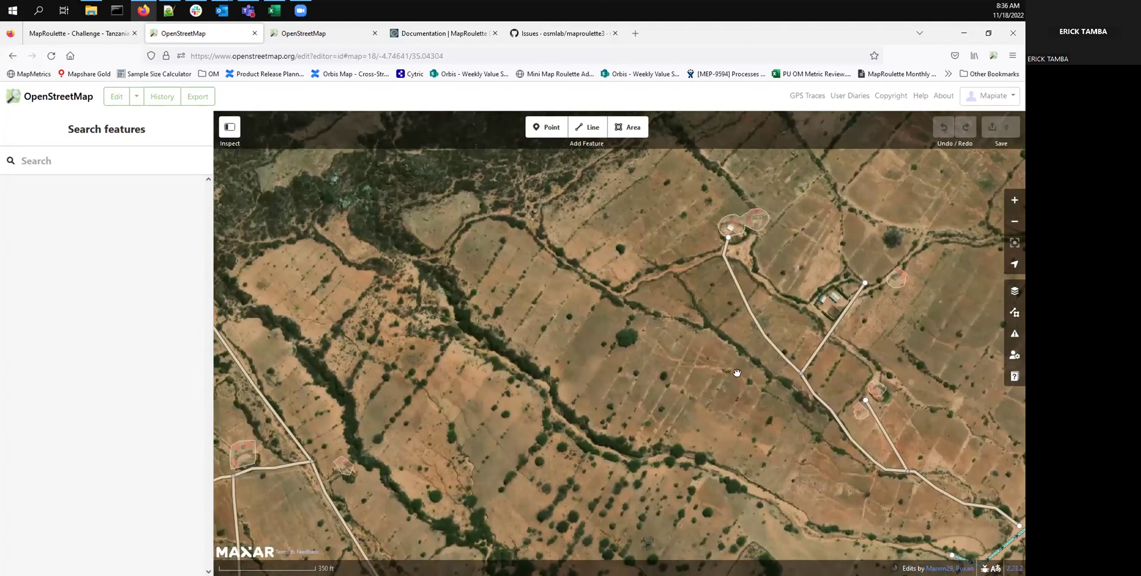
pyautogui.moveTo(739, 380); pyautogui.dragTo(688, 340)
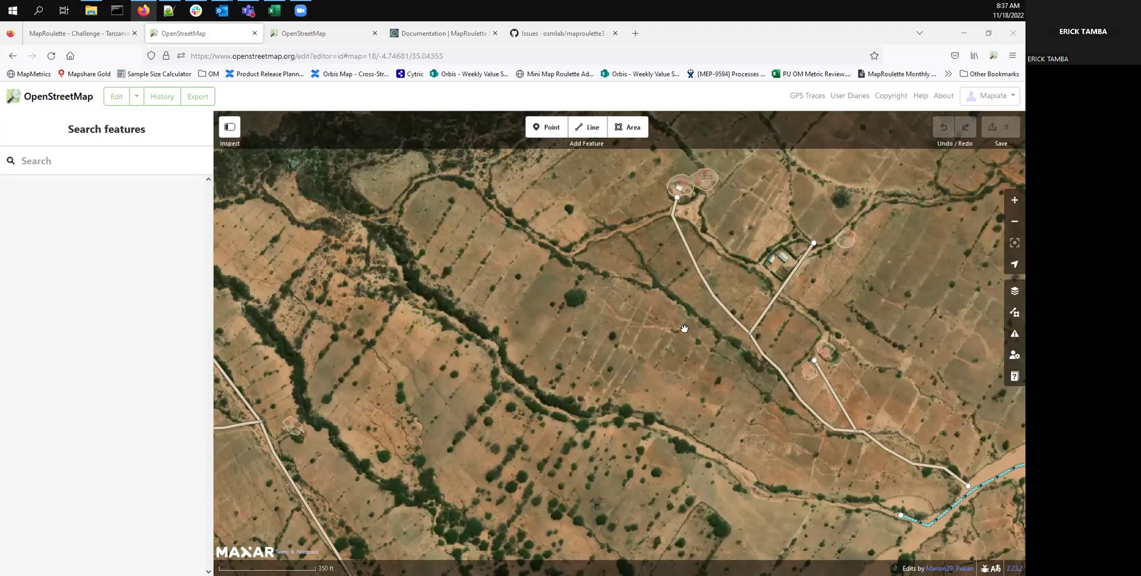
# Step: Follow the sandy channel southwest from the waterway to the main road junction and compare it with the wider road network
pyautogui.scroll(-2, 684, 328)
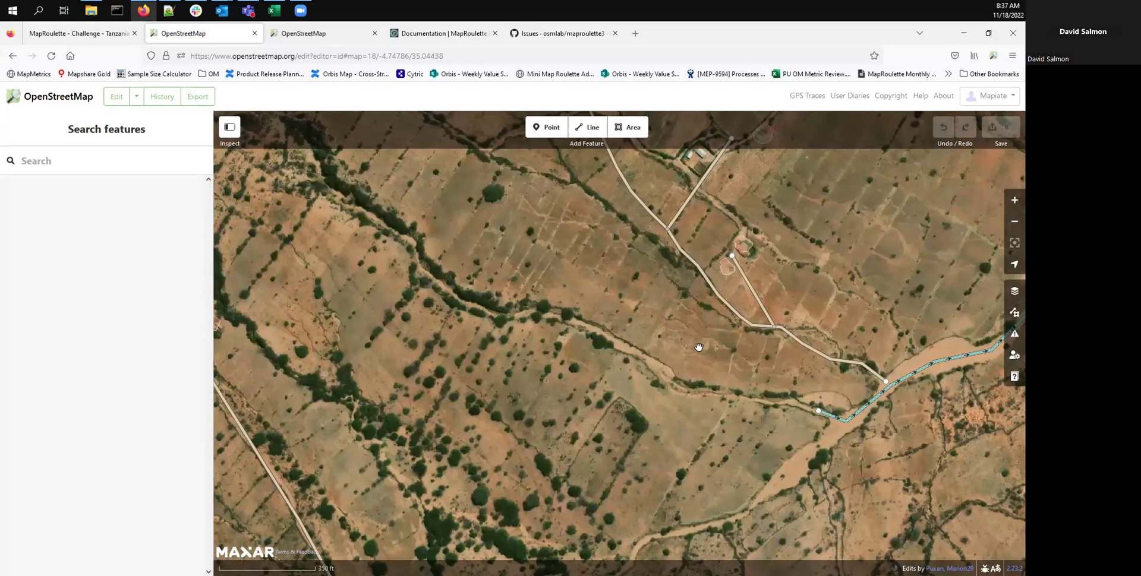
pyautogui.scroll(-2, 711, 360)
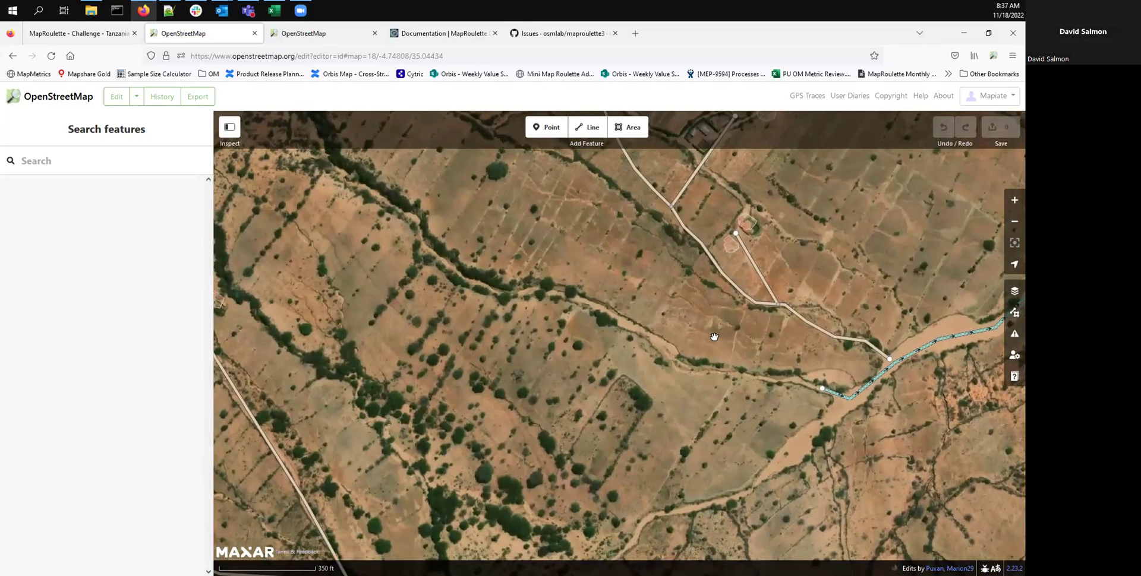
pyautogui.scroll(-3, 698, 365)
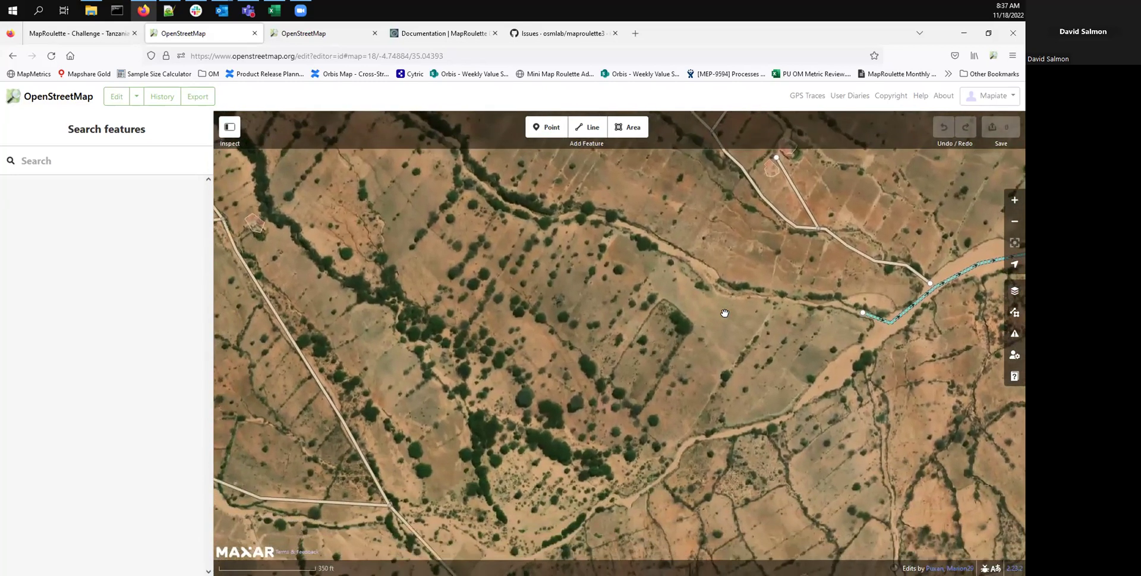
pyautogui.scroll(-1, 730, 309)
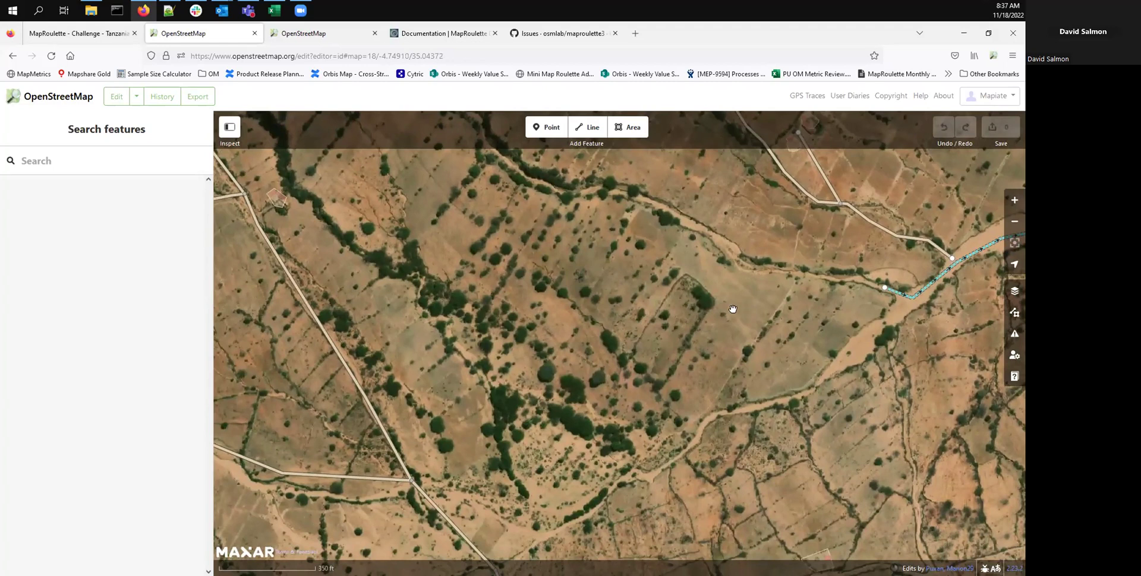
pyautogui.scroll(1, 731, 309)
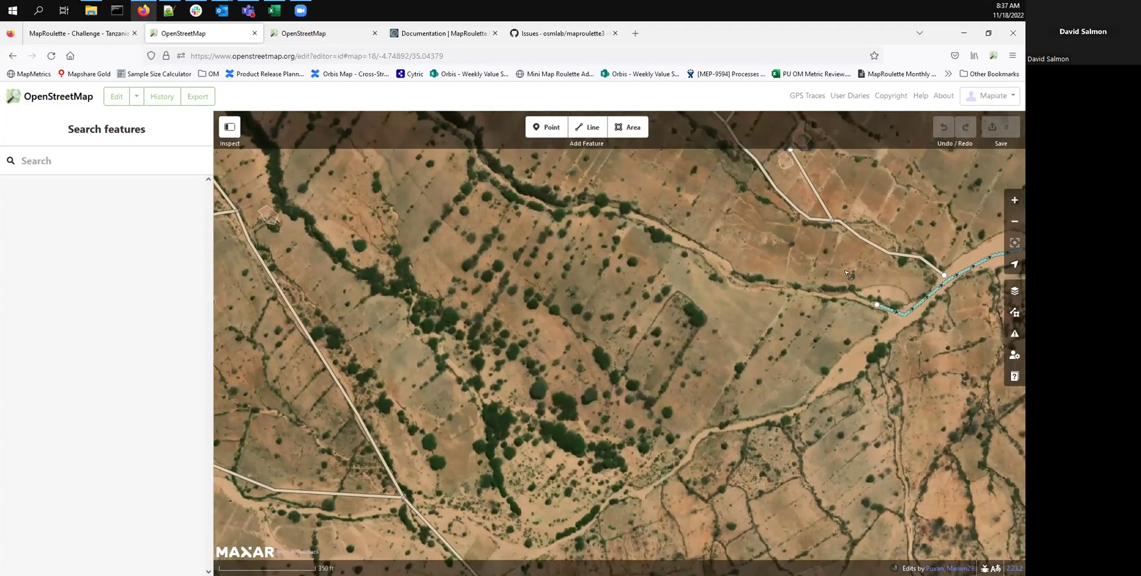
pyautogui.click(1015, 225)
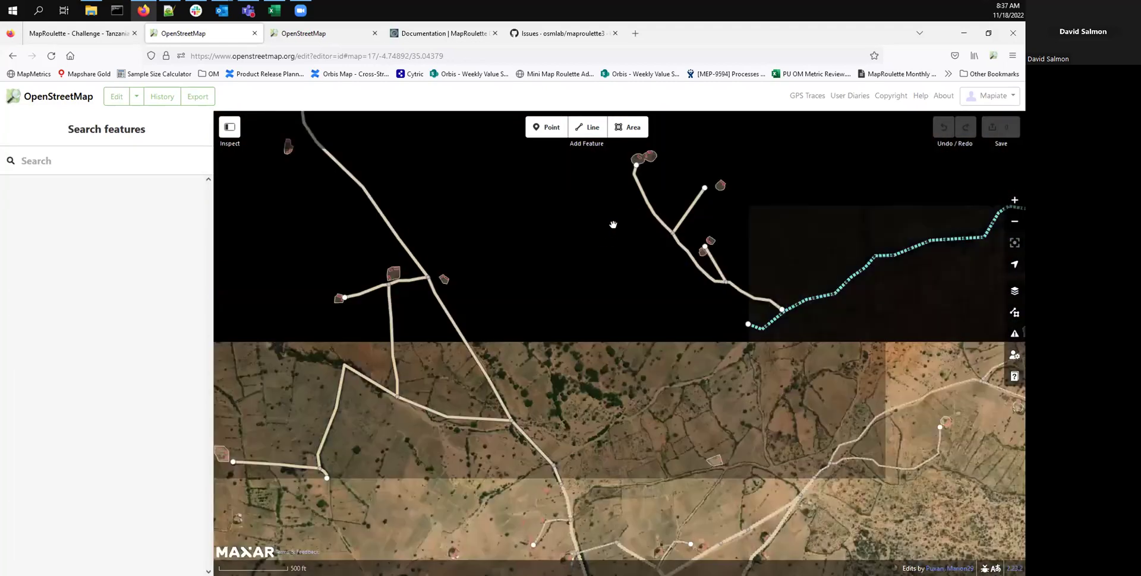
pyautogui.moveTo(608, 231); pyautogui.dragTo(585, 250)
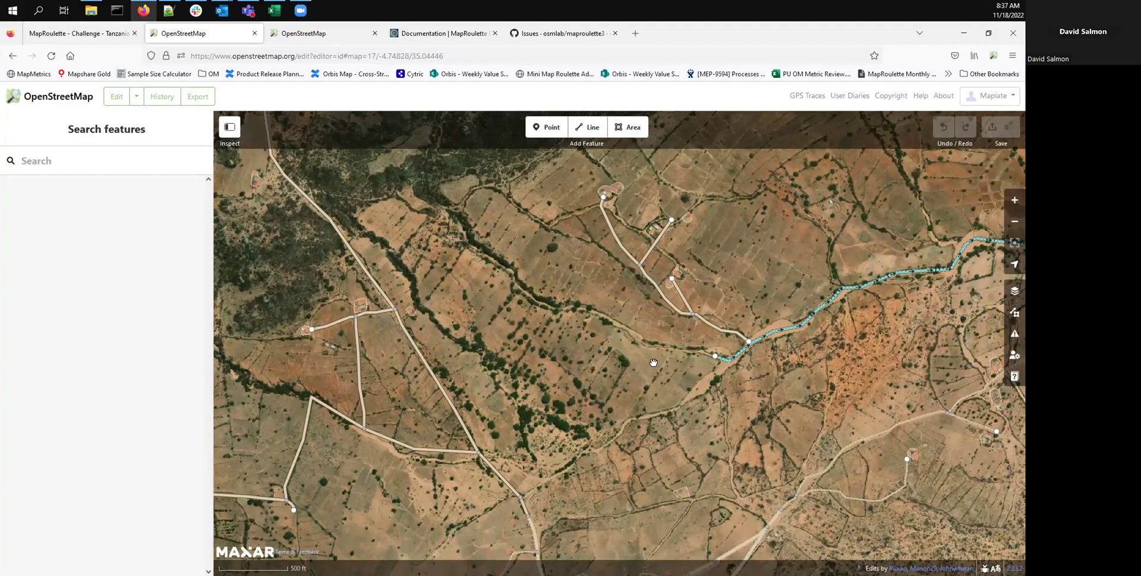
pyautogui.moveTo(653, 362); pyautogui.dragTo(627, 345)
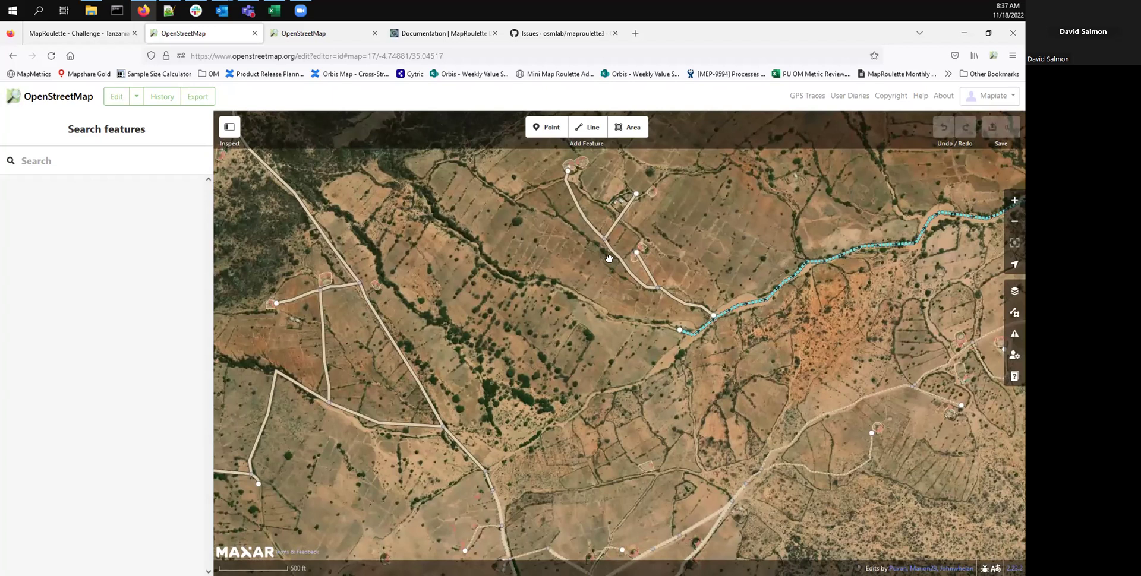
# Step: Examine the imagery around the isolated highway's northern end, from the wooded area in the west to the separate homestead in the east
pyautogui.moveTo(552, 313); pyautogui.dragTo(561, 386)
pyautogui.scroll(3, 471, 254)
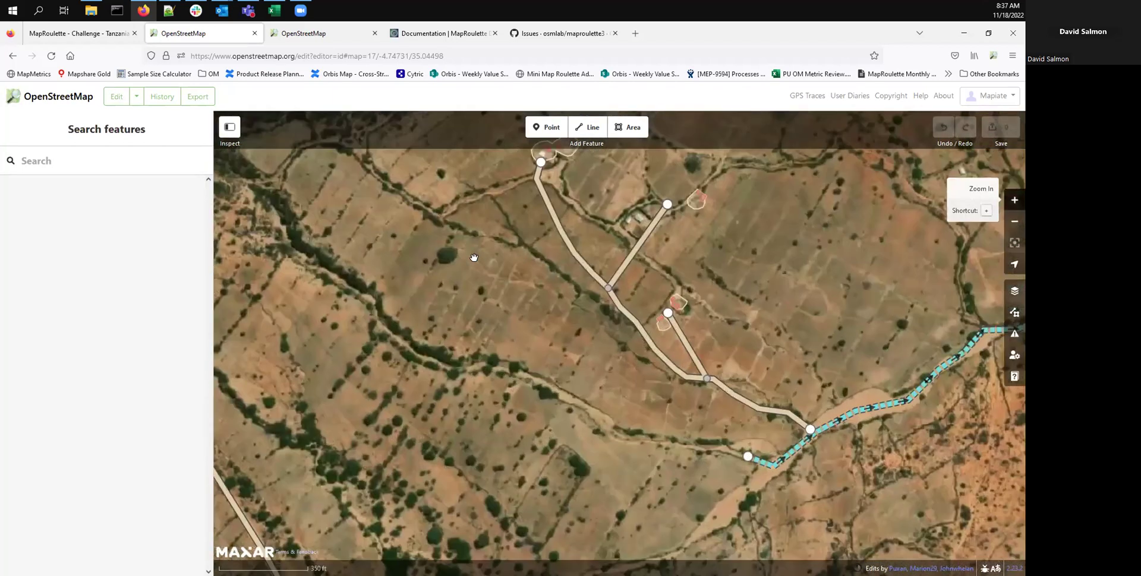
pyautogui.scroll(5, 502, 325)
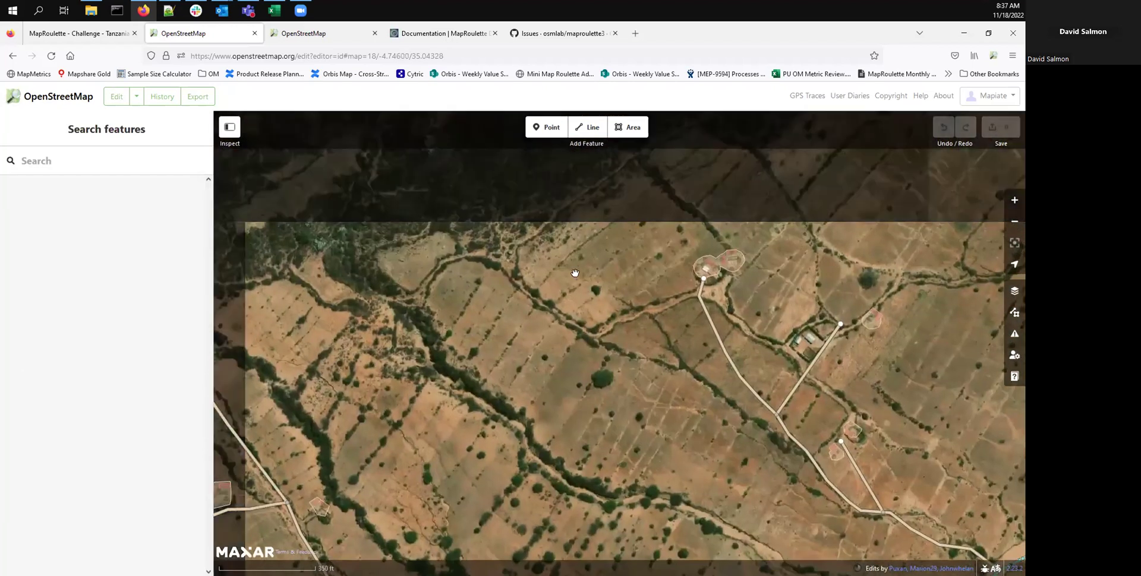
pyautogui.hscroll(5, 545, 321)
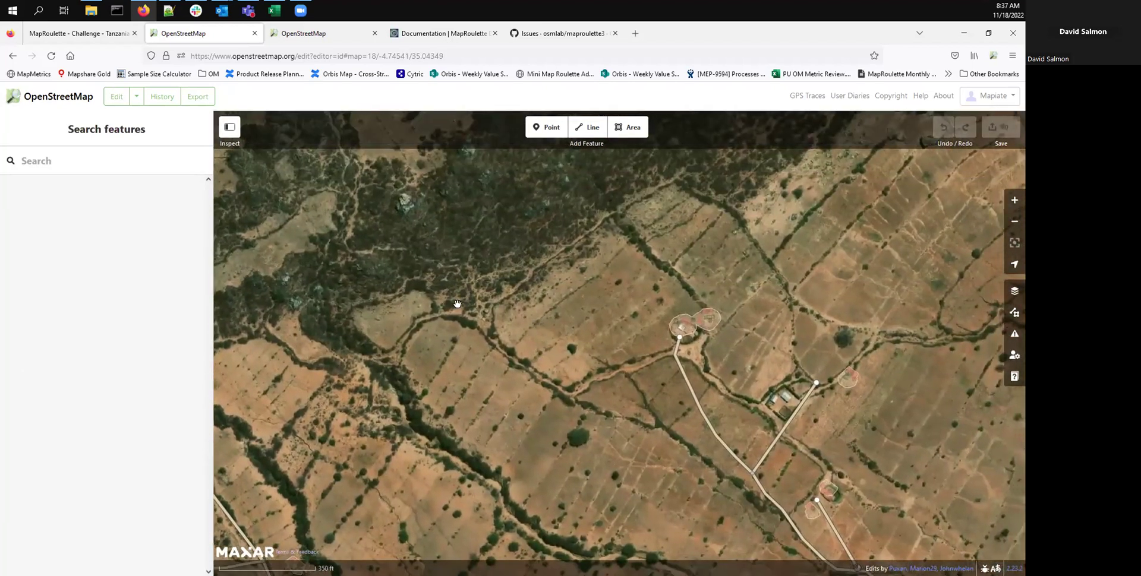
pyautogui.hscroll(4, 790, 360)
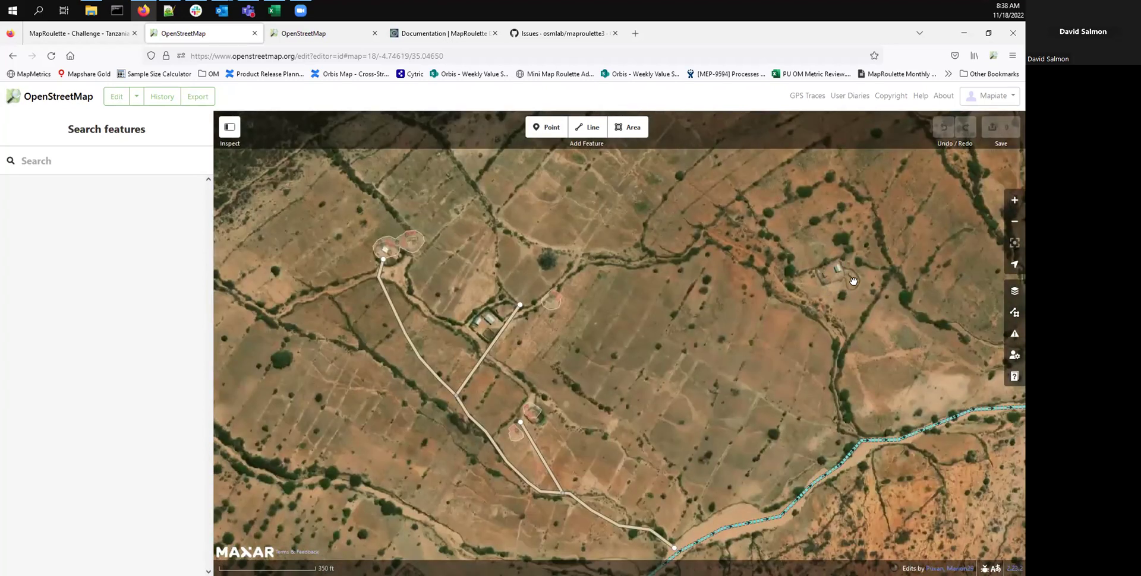
# Step: Trace the waterway from below the eastern homestead to its western end and along the sandy channel to the main road junction
pyautogui.hscroll(1, 707, 239)
pyautogui.scroll(-4, 707, 238)
pyautogui.hscroll(3, 707, 238)
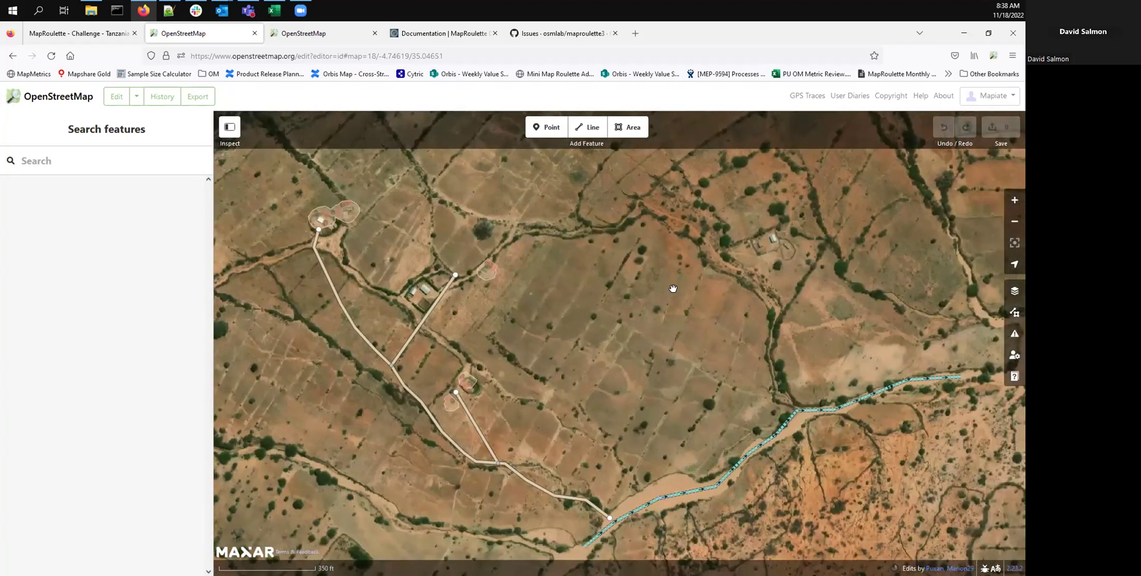
pyautogui.scroll(-3, 597, 313)
pyautogui.hscroll(-3, 597, 313)
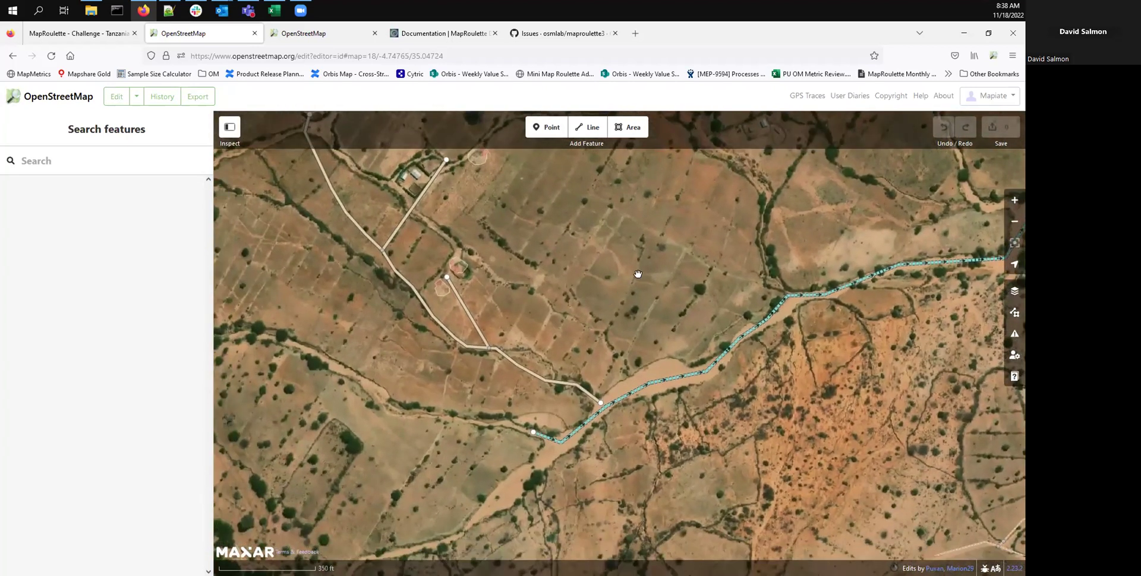
pyautogui.scroll(-3, 609, 315)
pyautogui.hscroll(-4, 608, 316)
pyautogui.moveTo(455, 380); pyautogui.dragTo(562, 321)
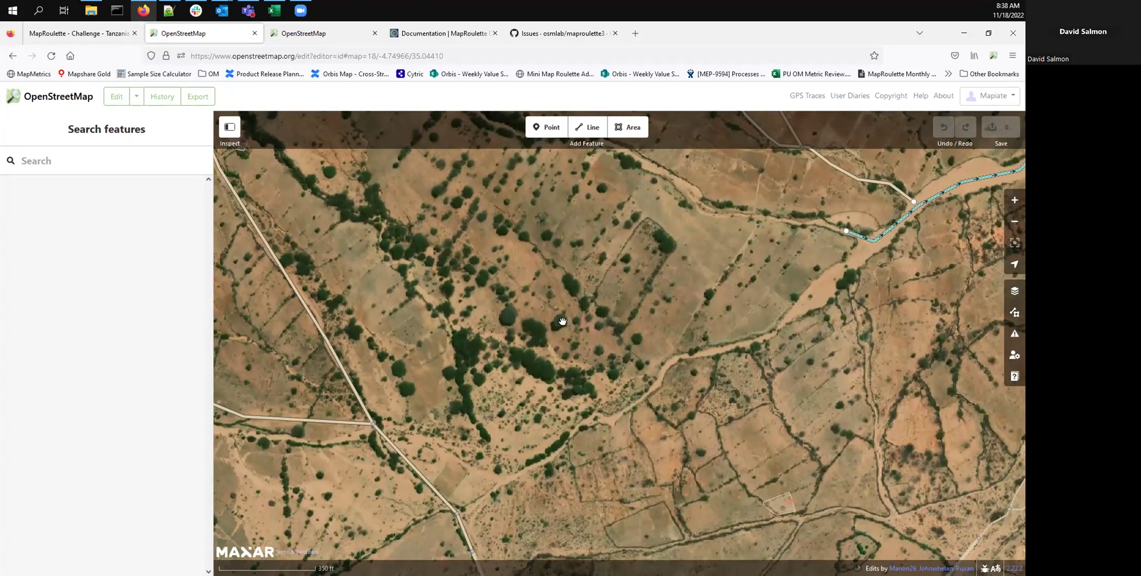
# Step: Select the isolated highway and check its routing connection issue against the surrounding road network
pyautogui.moveTo(596, 284); pyautogui.dragTo(598, 336)
pyautogui.click(1004, 222)
pyautogui.press('Escape')
pyautogui.click(1011, 221)
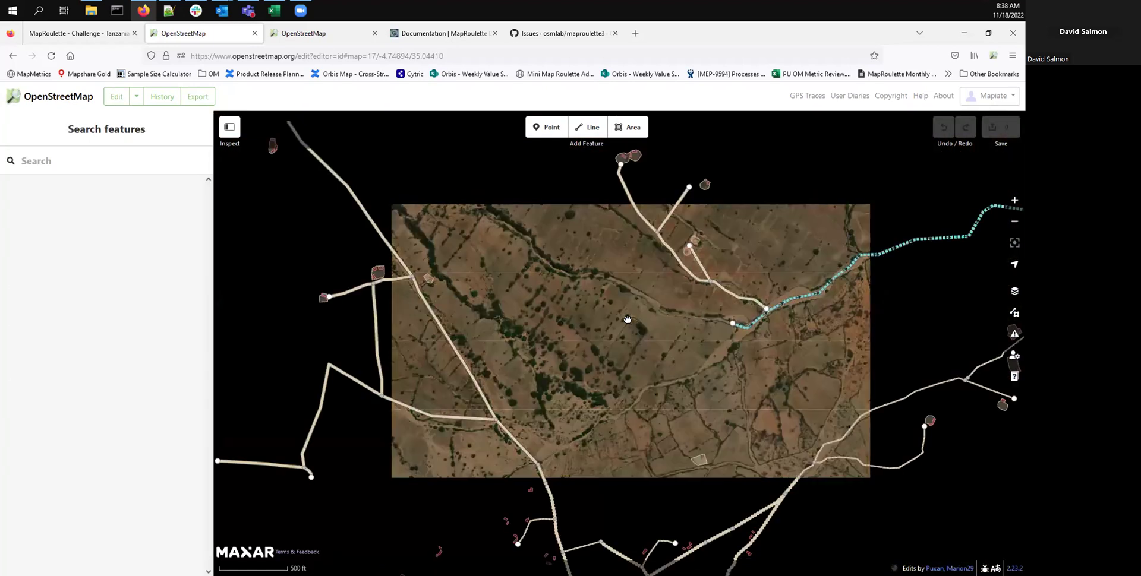
pyautogui.moveTo(668, 237); pyautogui.dragTo(657, 278)
pyautogui.click(673, 298)
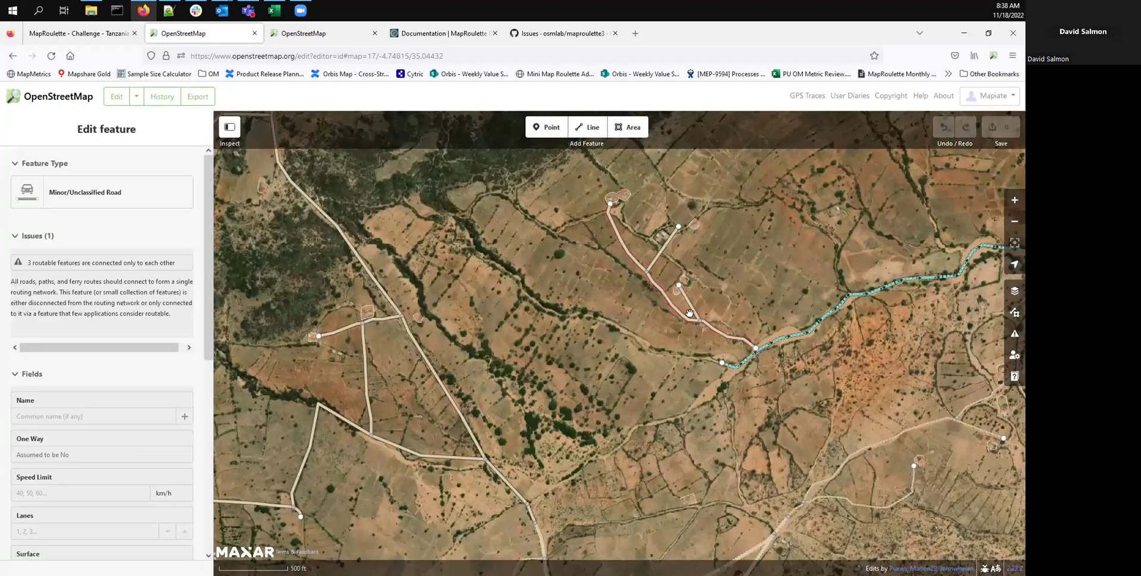
pyautogui.press('Escape')
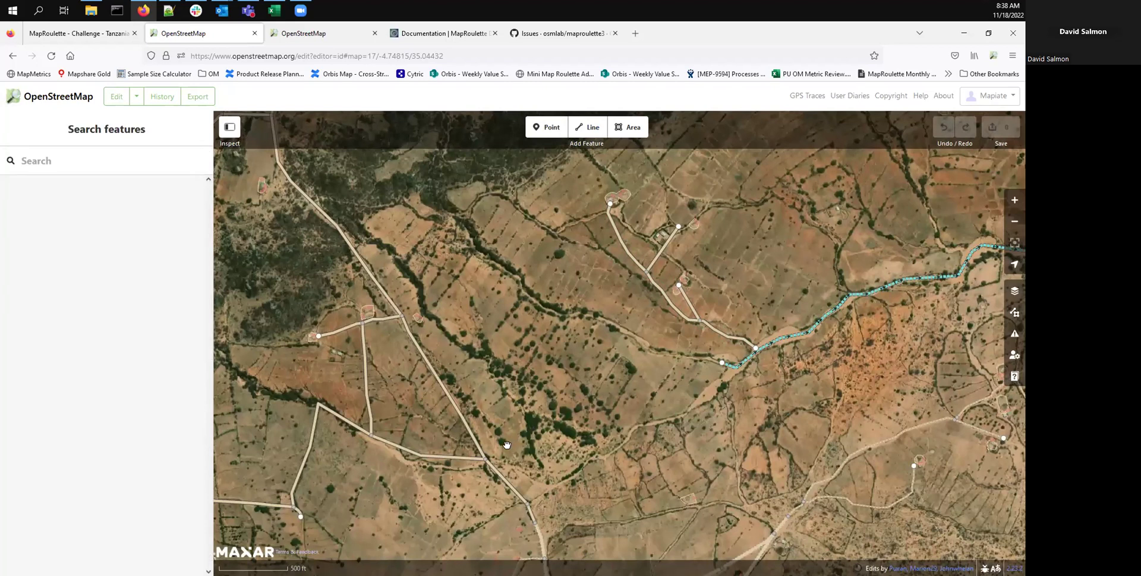
# Step: Inspect the main unclassified road southwest of the isolated highway and compare its junction with the highway's end at the waterway
pyautogui.moveTo(609, 383); pyautogui.dragTo(596, 399)
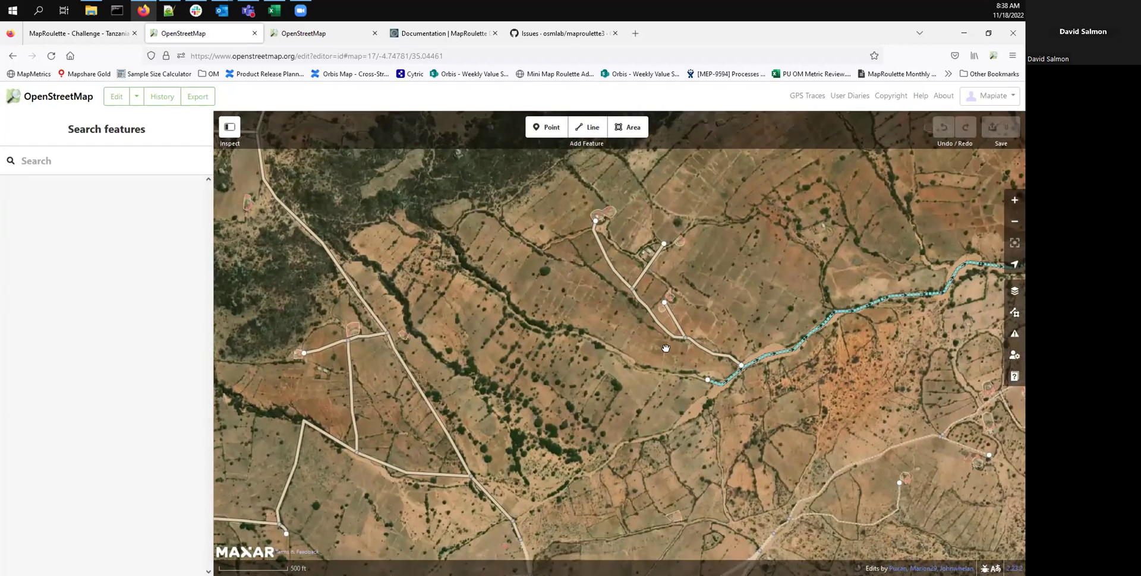
pyautogui.click(737, 365)
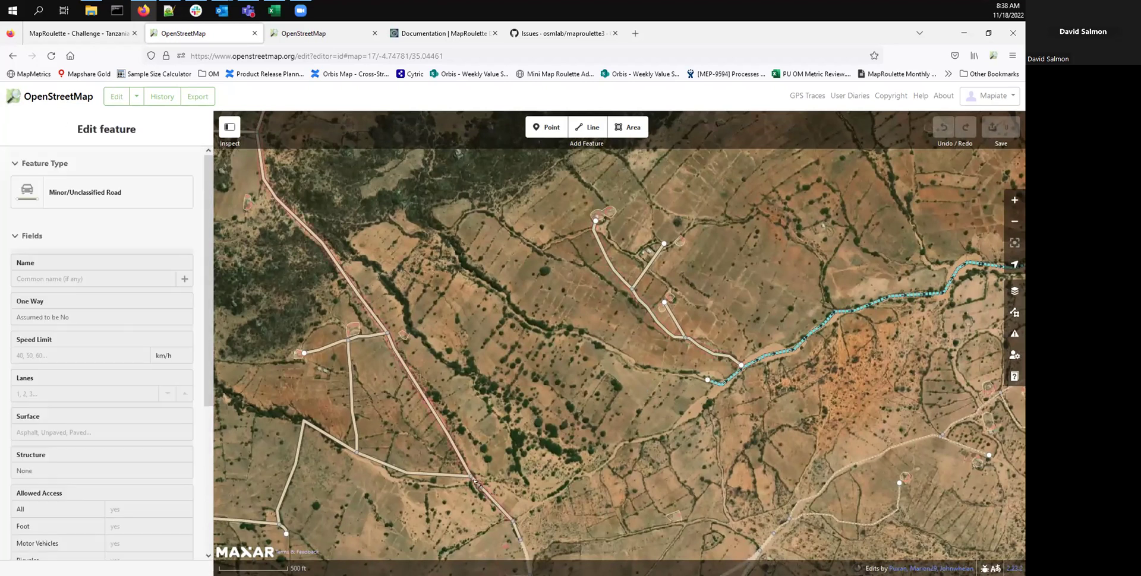
pyautogui.click(473, 477)
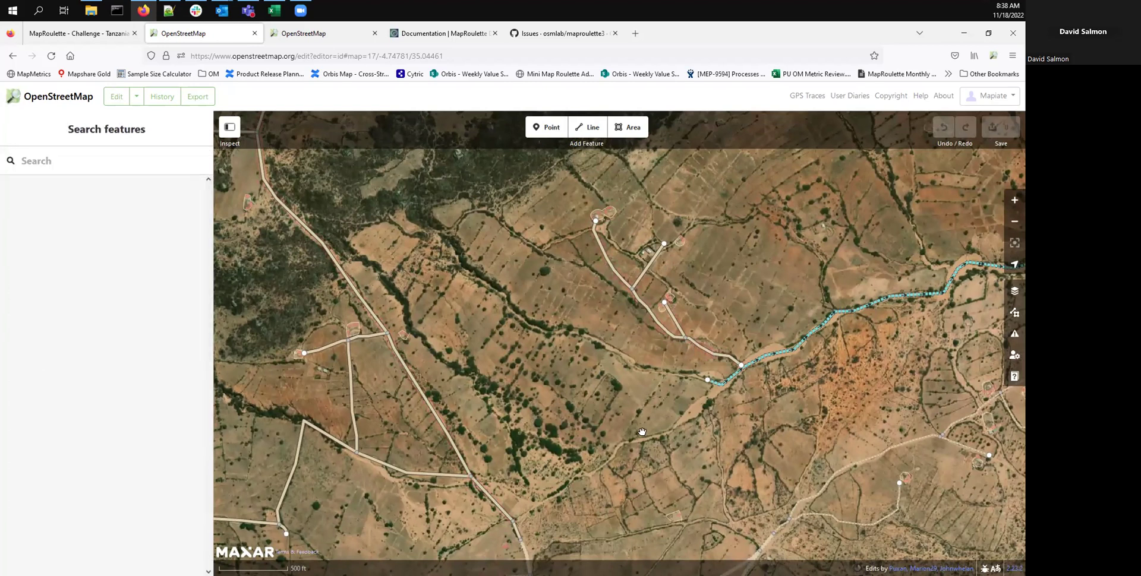
pyautogui.moveTo(574, 346); pyautogui.dragTo(505, 259)
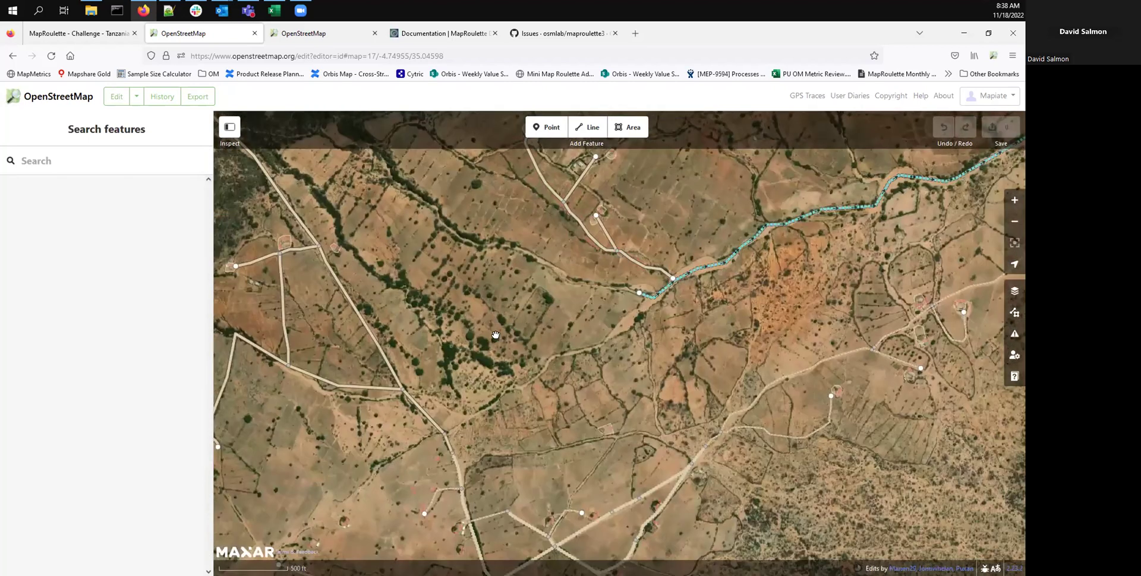
pyautogui.moveTo(495, 338); pyautogui.dragTo(528, 373)
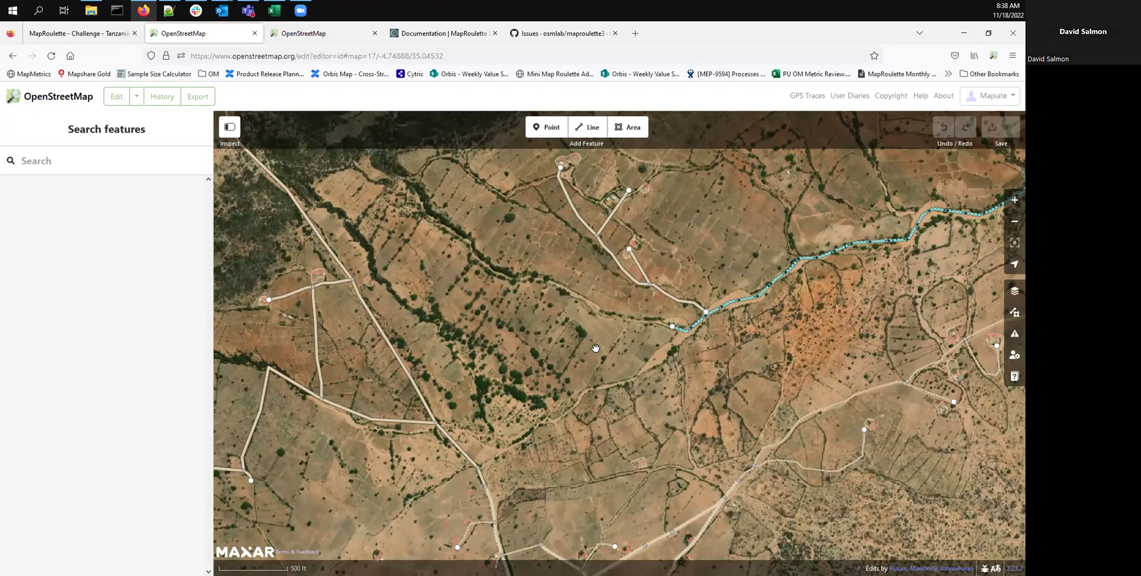
pyautogui.moveTo(565, 341); pyautogui.dragTo(569, 345)
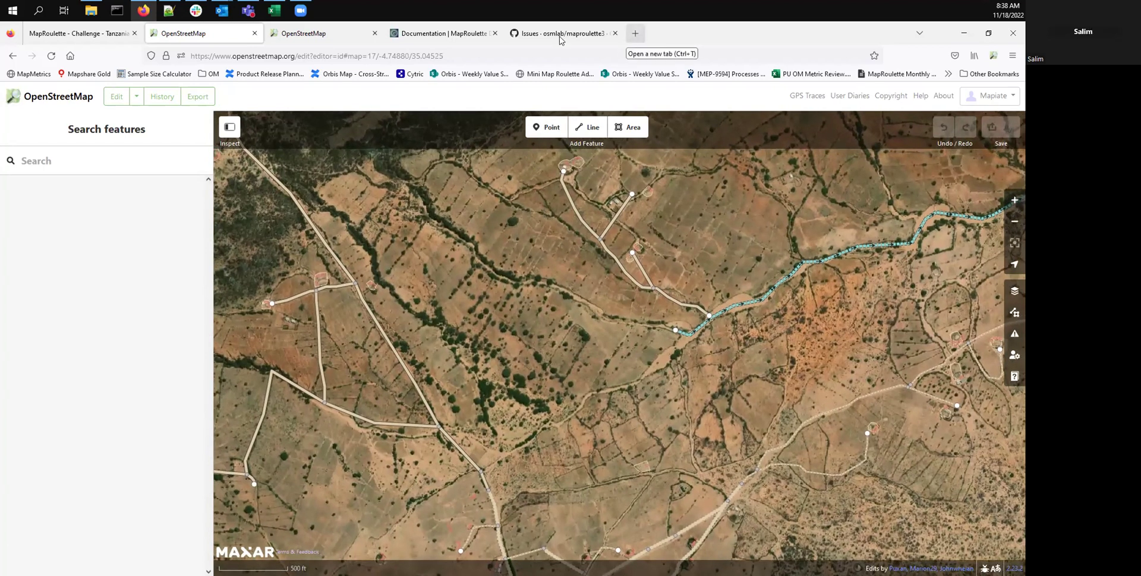
# Step: Review the Tanzania | Isolated Highways task in MapRoulette and return to the task's imagery in the iD editor
pyautogui.click(89, 34)
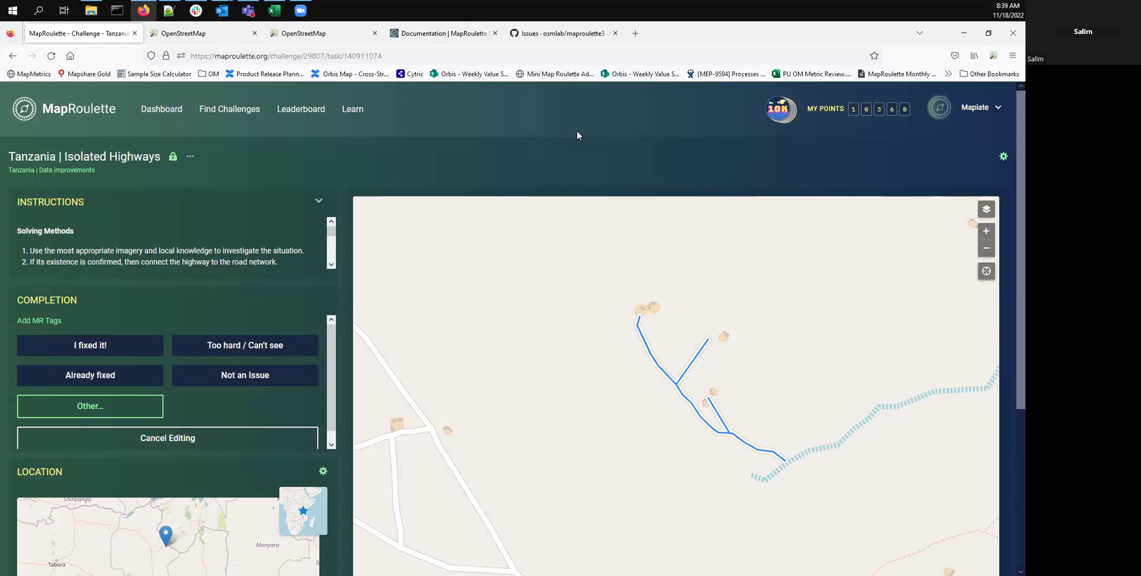
pyautogui.click(267, 33)
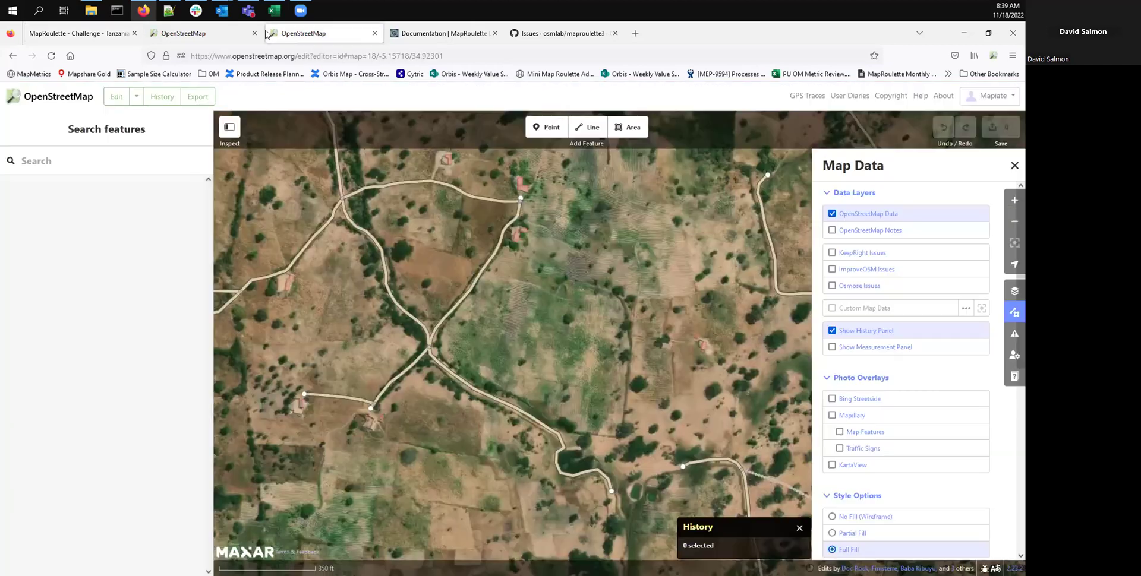
pyautogui.click(226, 32)
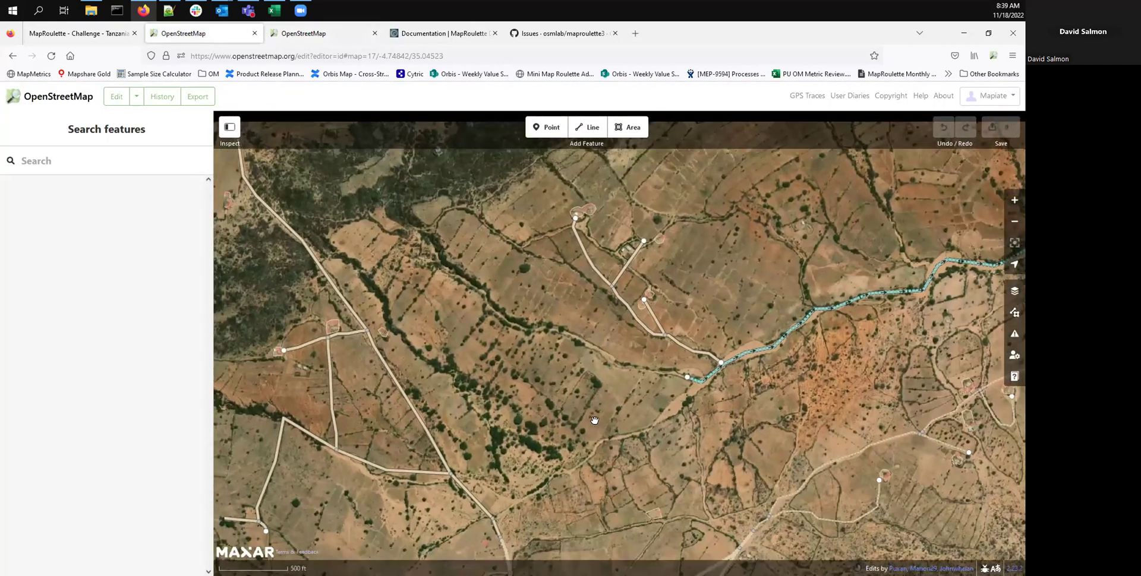
# Step: Follow the sandy channel from the isolated highway's southern end down to the main road junction in the southwest
pyautogui.moveTo(546, 417); pyautogui.dragTo(585, 482)
pyautogui.click(1014, 199)
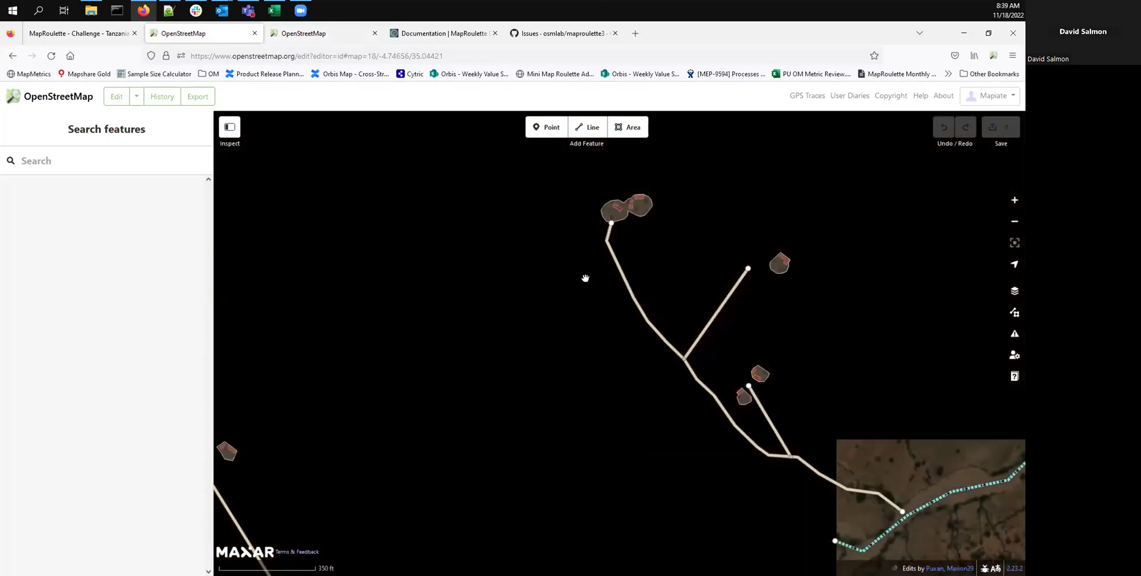
pyautogui.moveTo(755, 476); pyautogui.dragTo(586, 278)
pyautogui.moveTo(561, 353); pyautogui.dragTo(659, 338)
pyautogui.moveTo(634, 304); pyautogui.dragTo(680, 258)
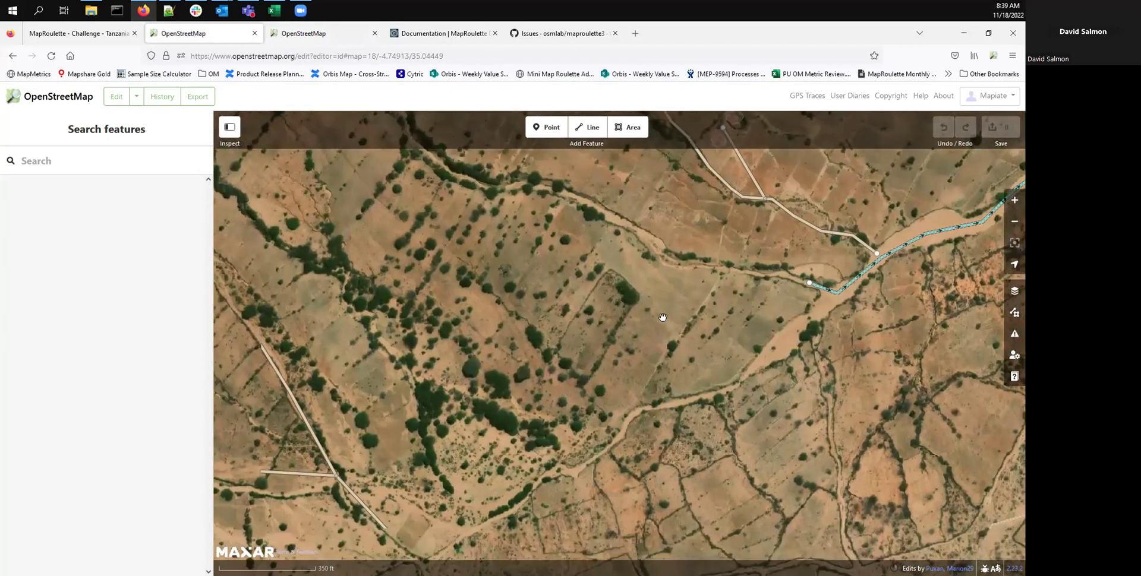
pyautogui.moveTo(605, 418); pyautogui.dragTo(634, 336)
pyautogui.moveTo(535, 387); pyautogui.dragTo(629, 305)
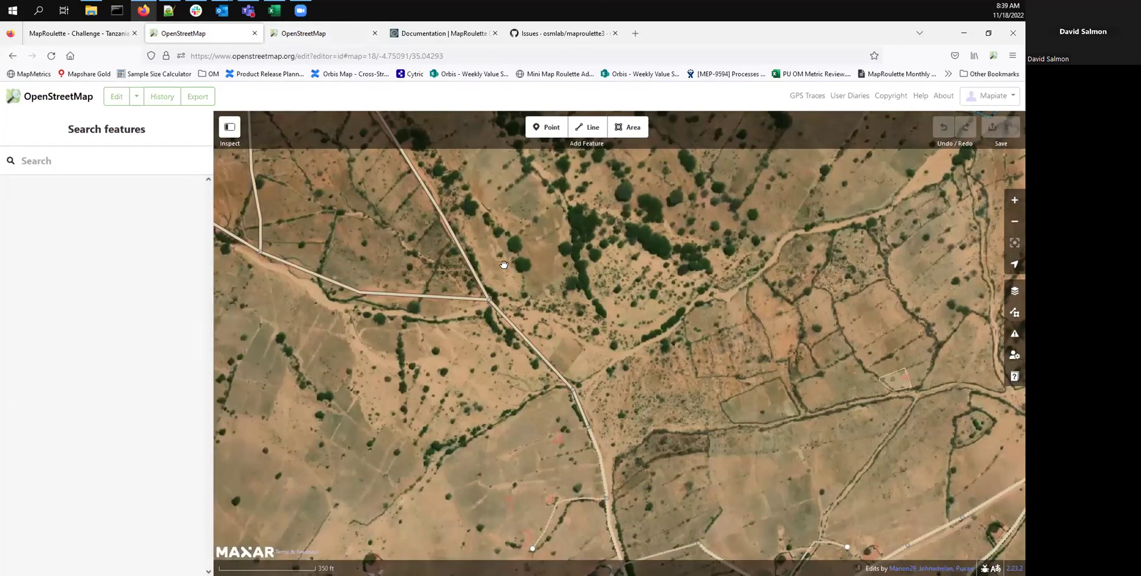
# Step: Retrace the sandy channel from the main road junction northeast to the isolated highway's end at the waterway
pyautogui.moveTo(666, 348); pyautogui.dragTo(596, 287)
pyautogui.moveTo(570, 346); pyautogui.dragTo(553, 376)
pyautogui.moveTo(609, 309); pyautogui.dragTo(617, 374)
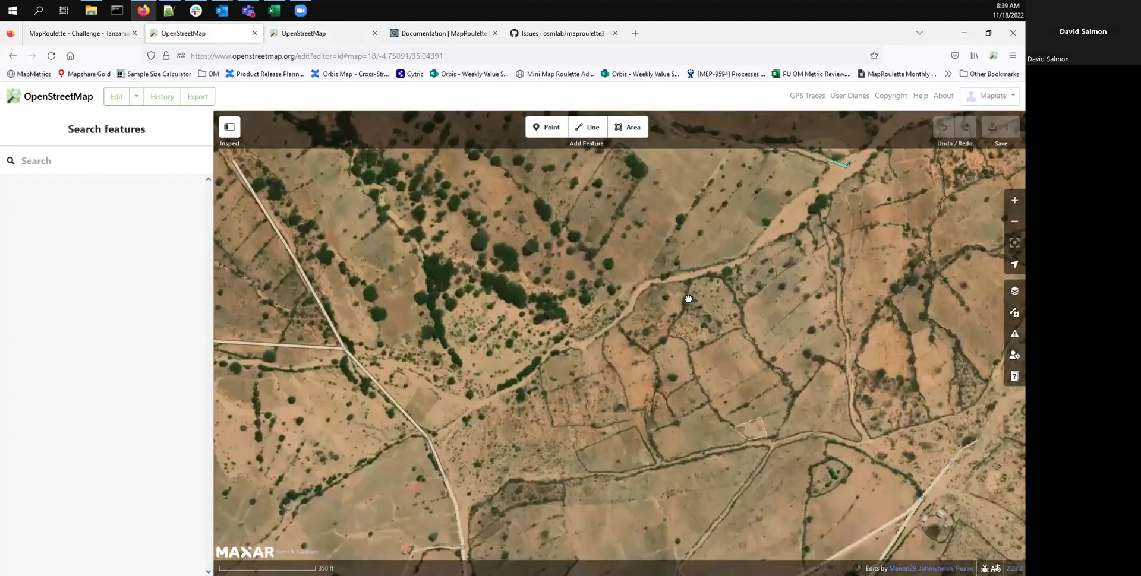
pyautogui.moveTo(689, 299); pyautogui.dragTo(652, 355)
pyautogui.moveTo(675, 316); pyautogui.dragTo(631, 430)
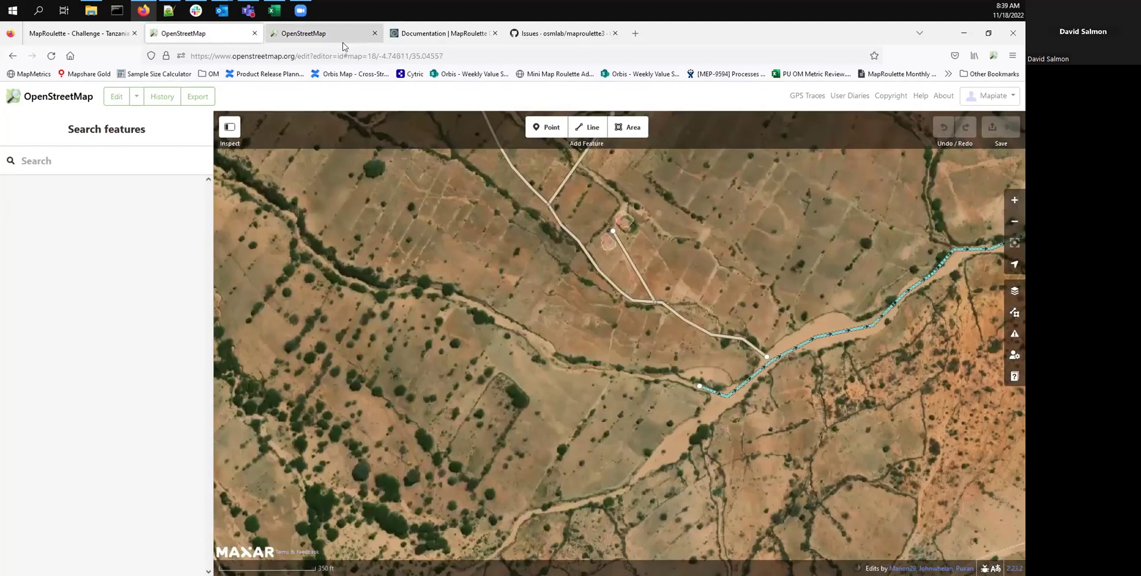
# Step: Compare the isolated highway's outline on the MapRoulette task map with the satellite imagery in iD
pyautogui.click(311, 33)
pyautogui.click(205, 34)
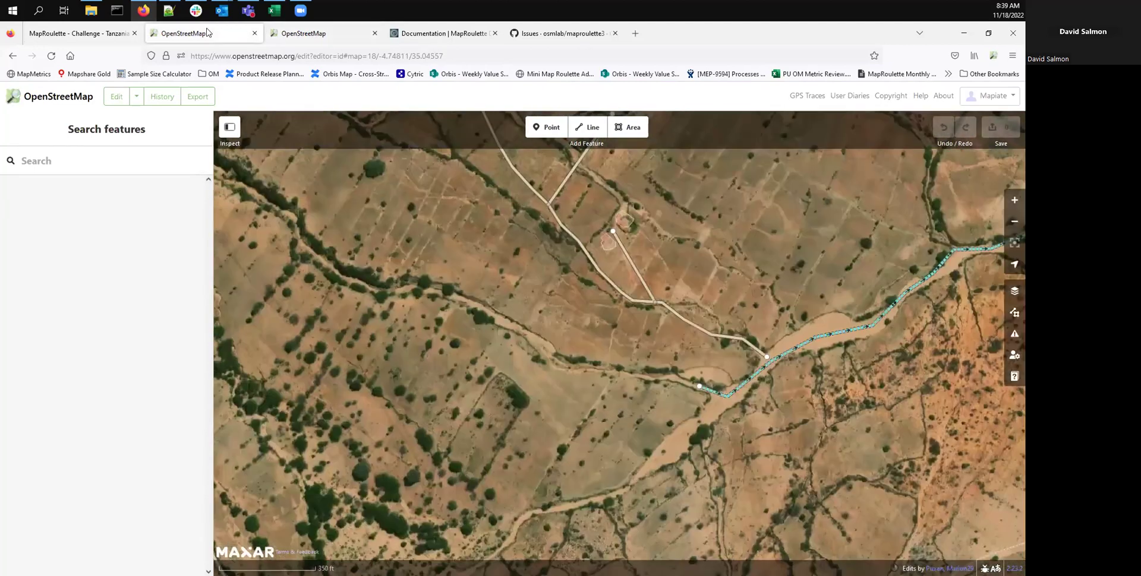
pyautogui.click(96, 37)
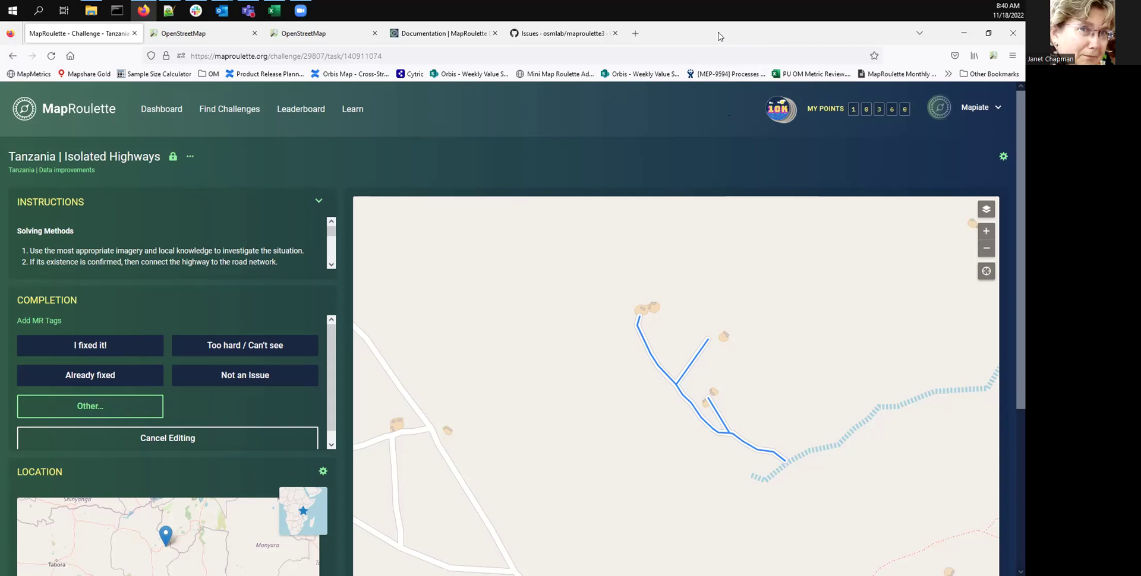
pyautogui.click(190, 33)
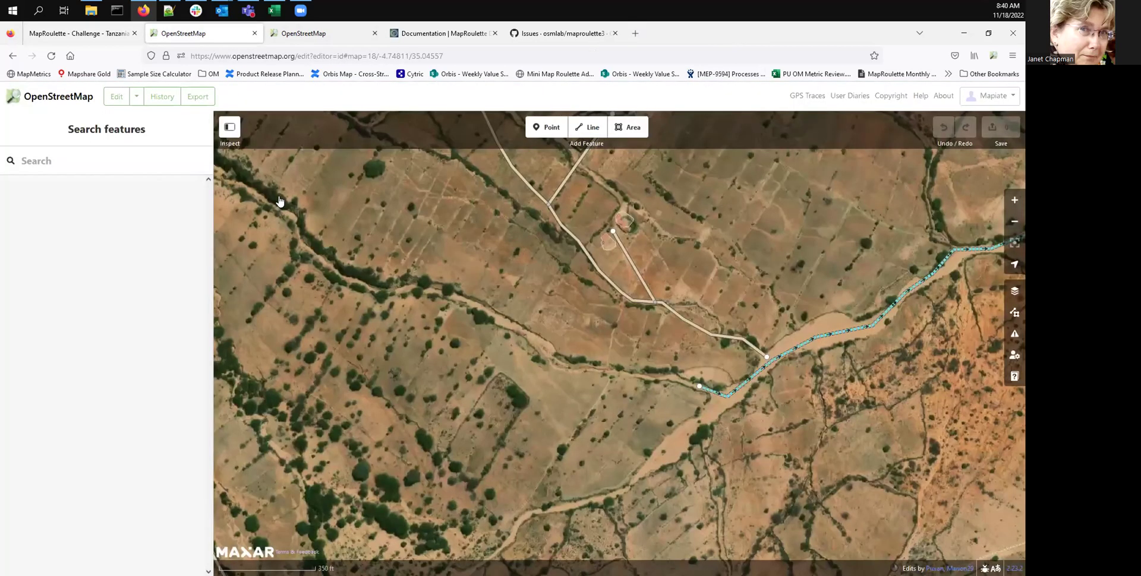
# Step: Examine the stretch between the main road junction and the waterway's western end again for a traceable road connection
pyautogui.moveTo(478, 361); pyautogui.dragTo(513, 342)
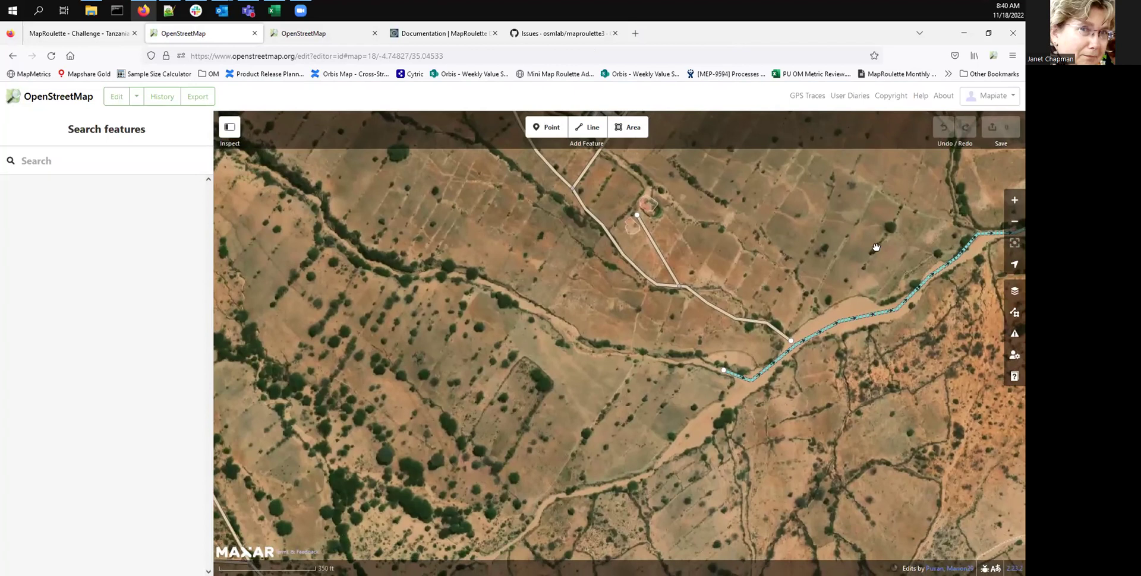
pyautogui.click(1014, 221)
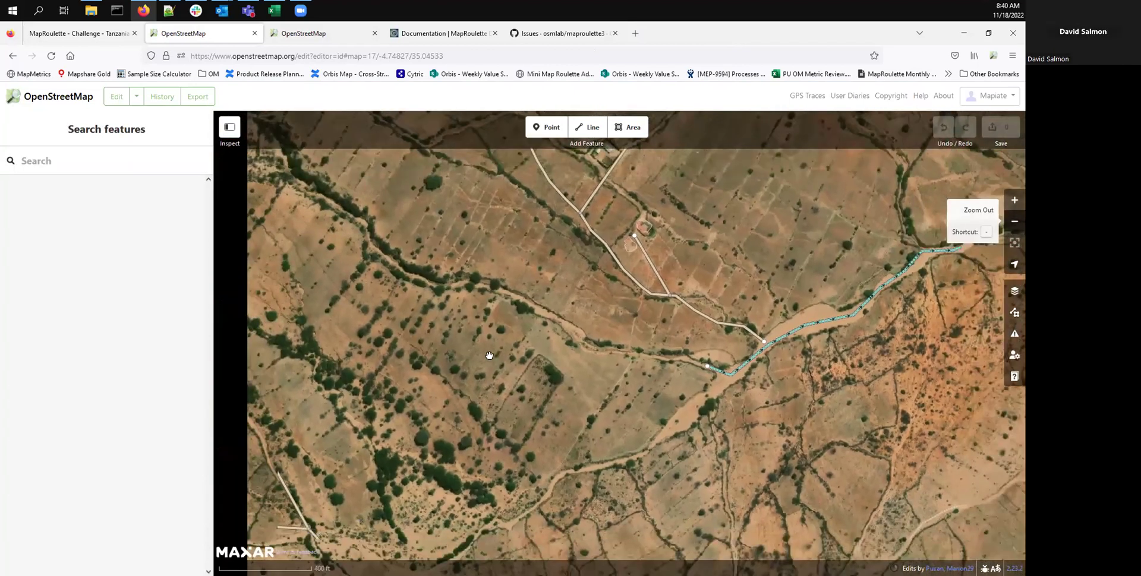
pyautogui.press('-')
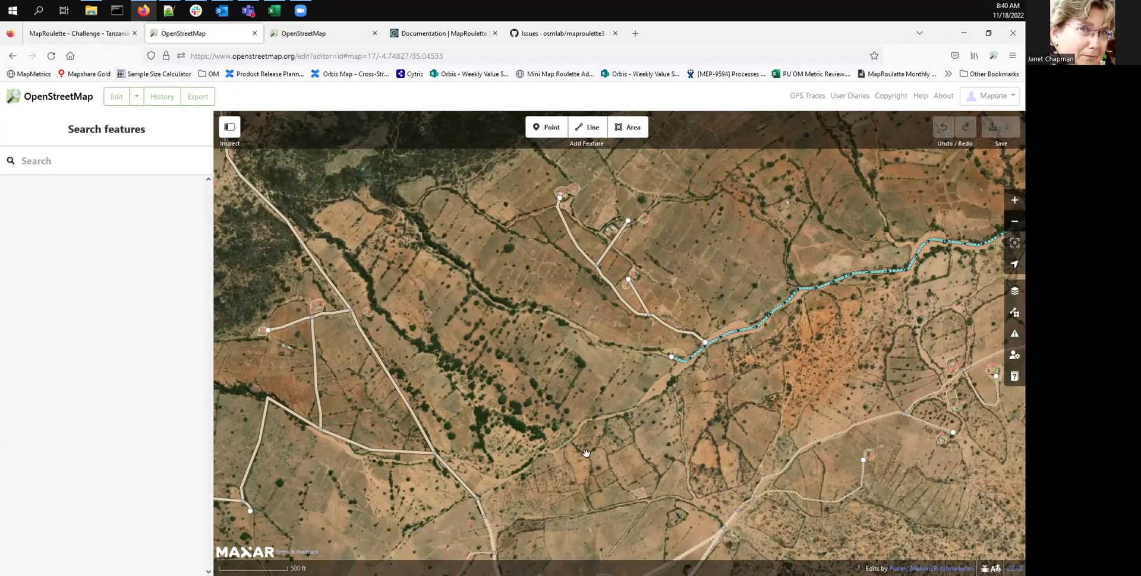
pyautogui.moveTo(568, 364); pyautogui.dragTo(603, 252)
pyautogui.click(1014, 204)
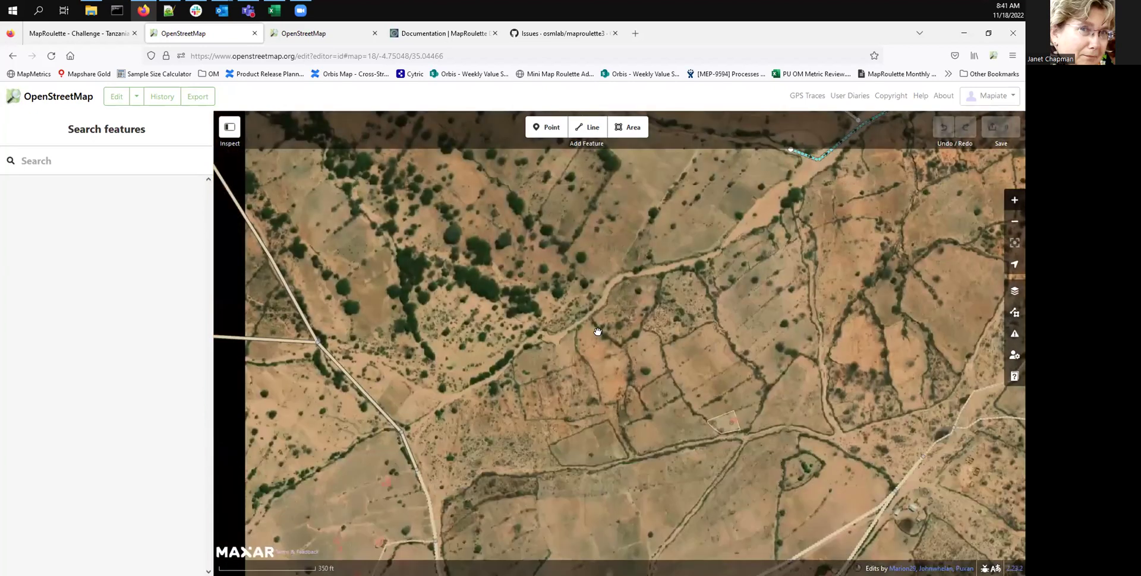
pyautogui.moveTo(611, 288); pyautogui.dragTo(608, 329)
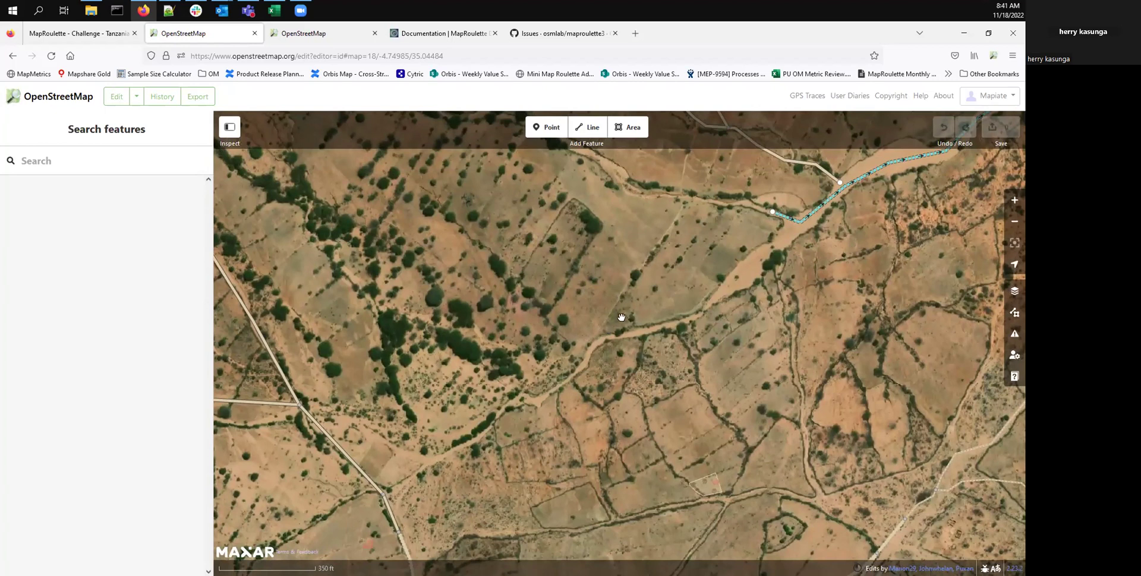
pyautogui.moveTo(611, 331); pyautogui.dragTo(606, 369)
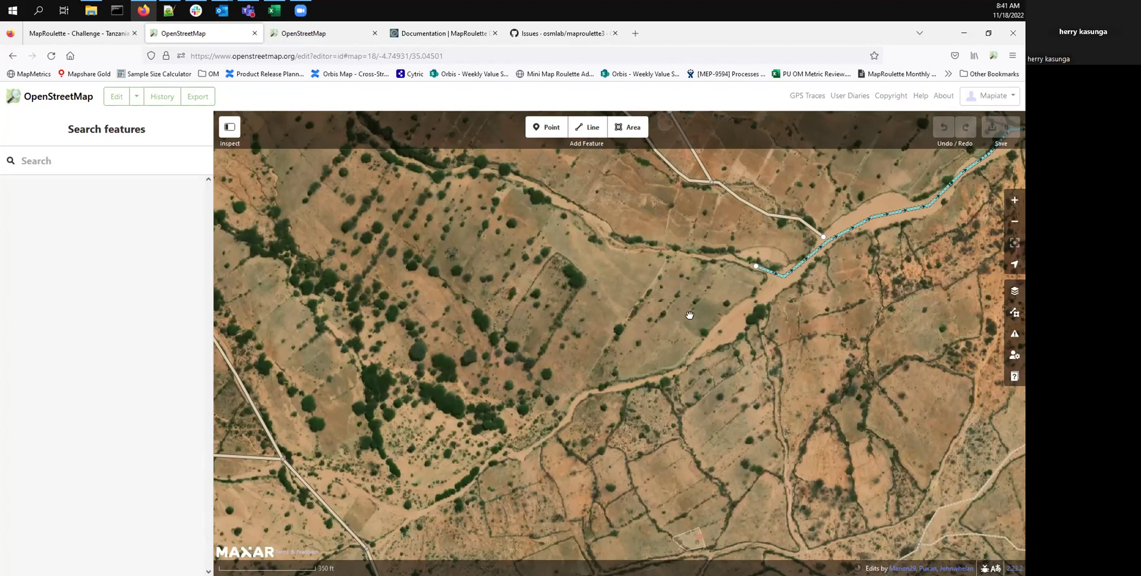
pyautogui.moveTo(654, 325); pyautogui.dragTo(661, 323)
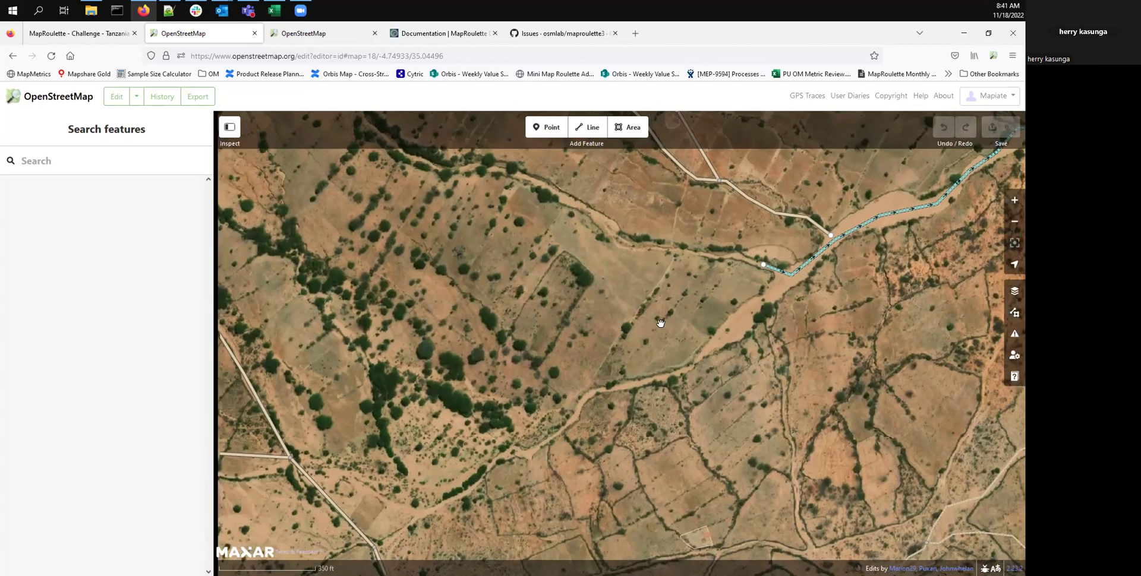
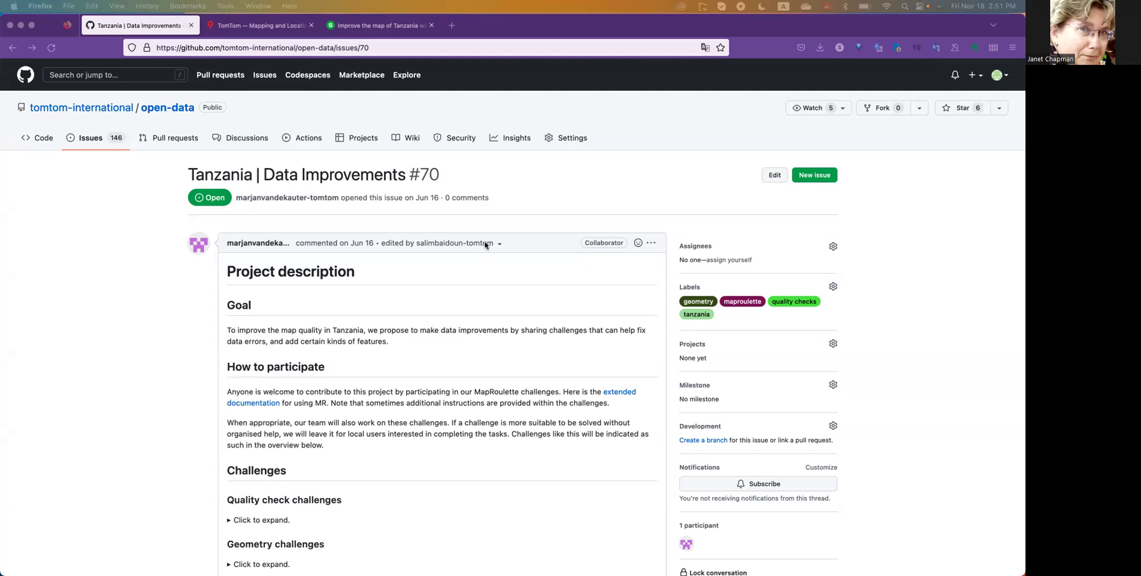
pyautogui.scroll(-2, 484, 245)
pyautogui.scroll(-2, 486, 246)
pyautogui.scroll(4, 486, 246)
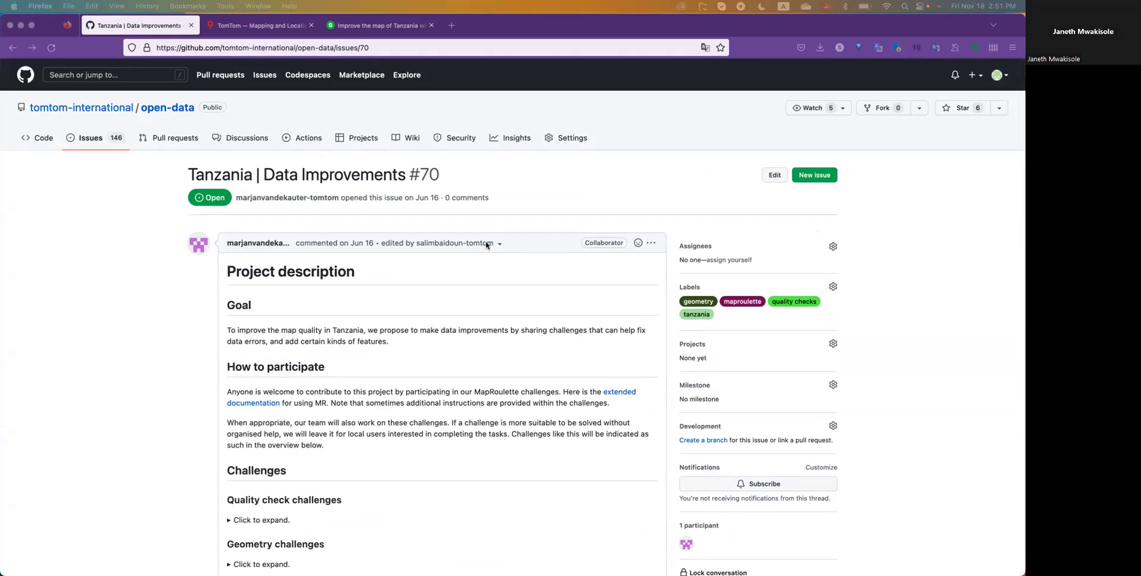
pyautogui.hotkey('ctrl', 'Up')
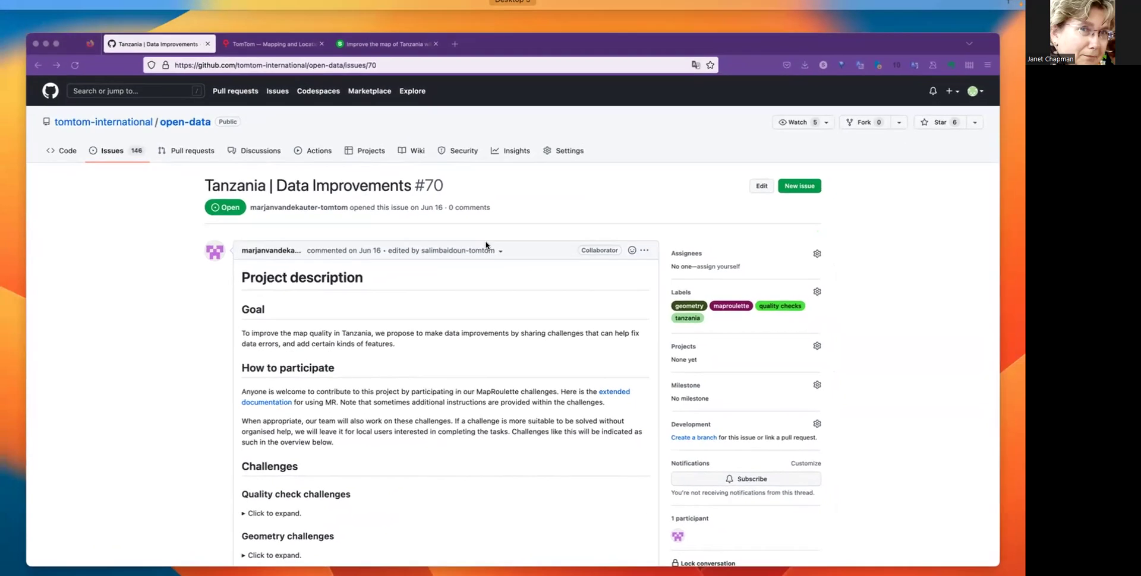
pyautogui.click(486, 246)
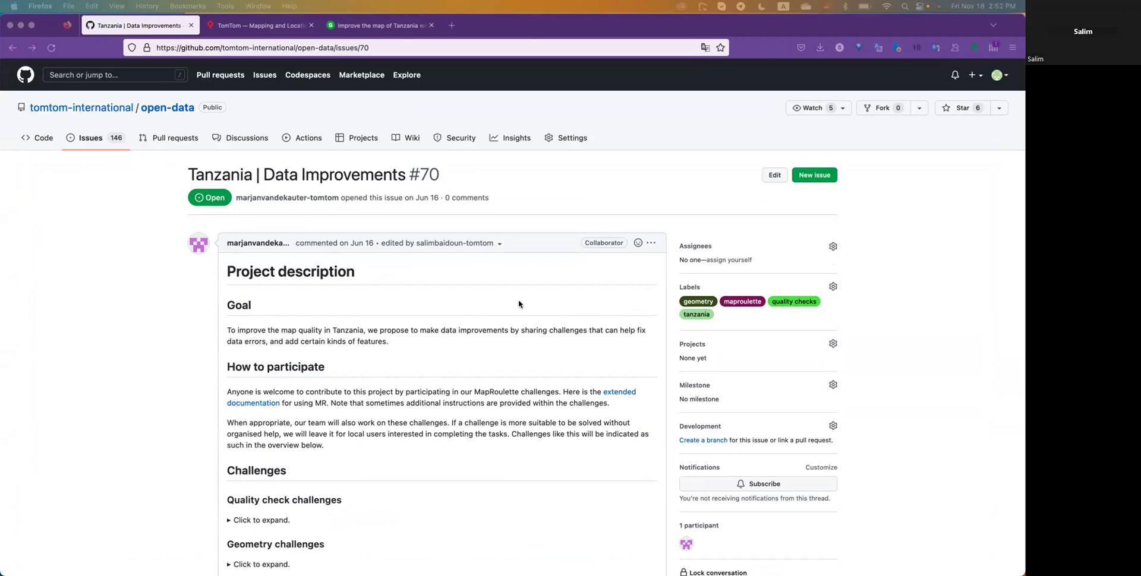
# Step: Read through the Tanzania | Data Improvements issue from the project goal down to the contact information
pyautogui.scroll(-3, 518, 294)
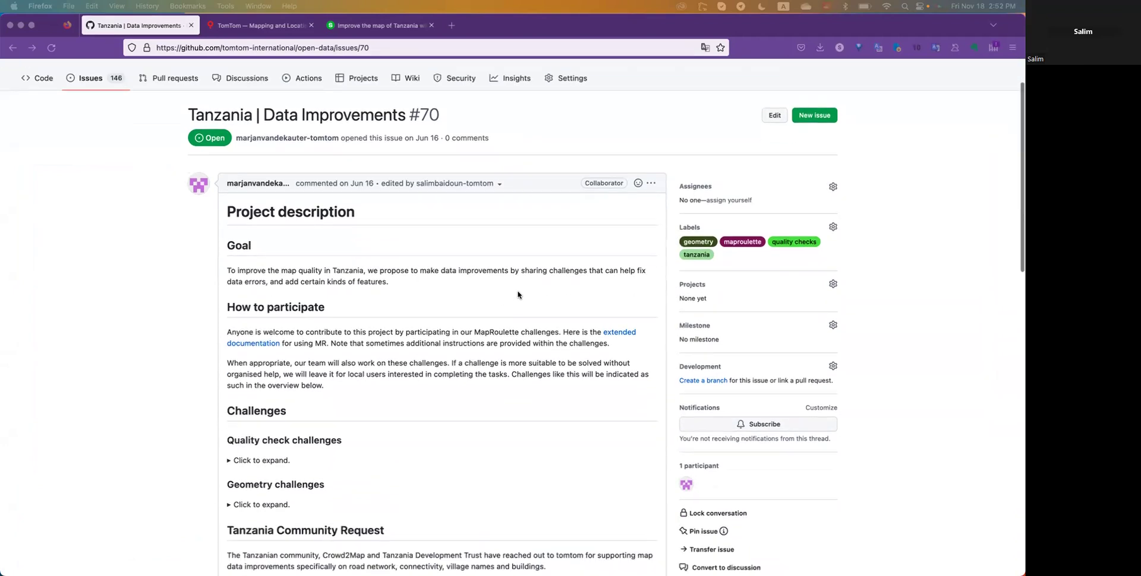
pyautogui.scroll(-2, 518, 294)
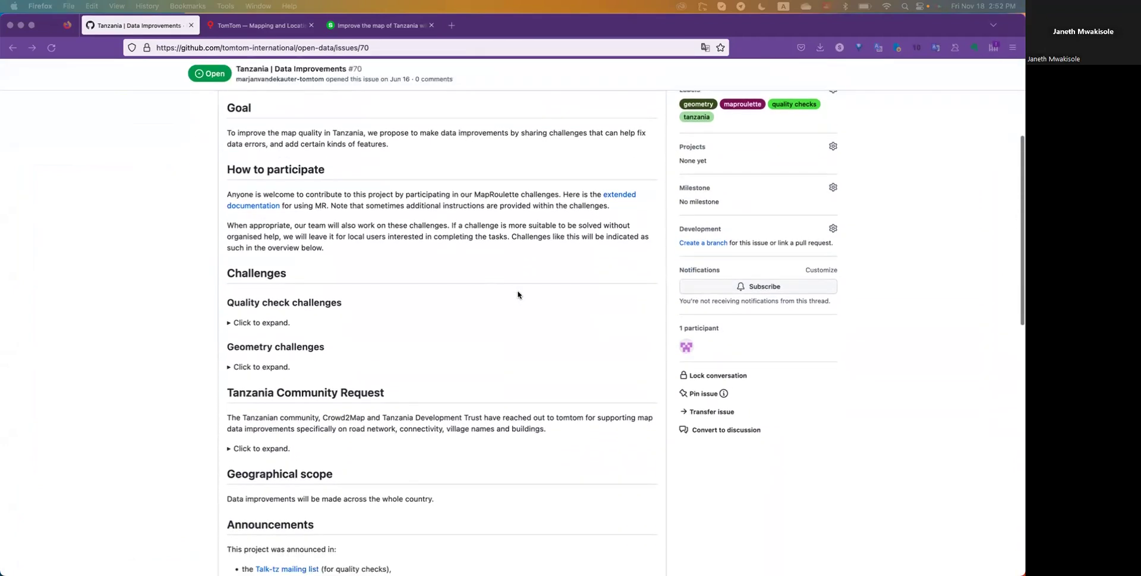
pyautogui.scroll(-4, 518, 294)
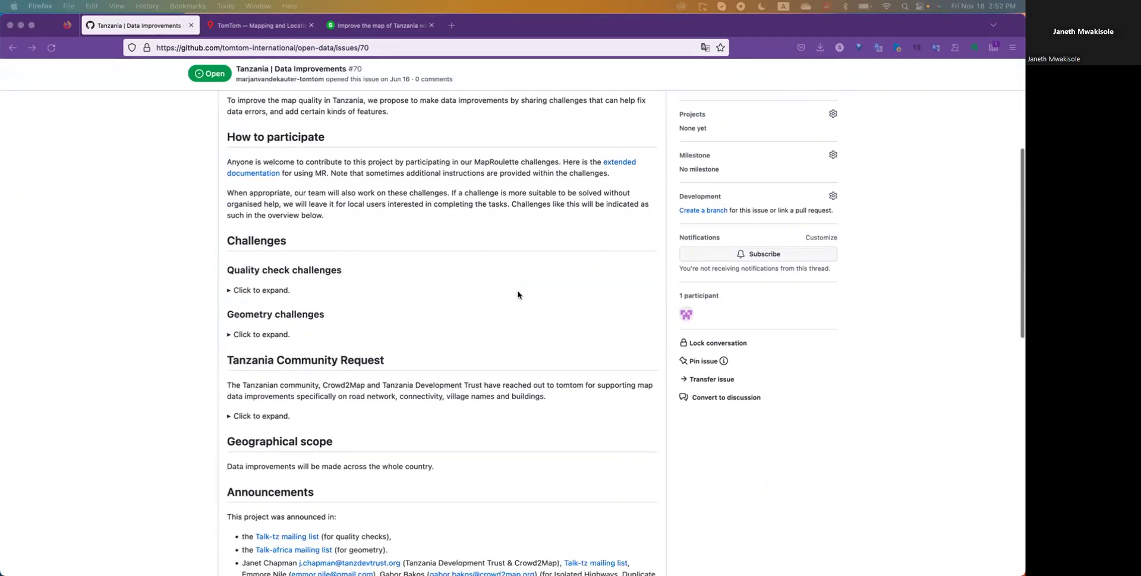
pyautogui.scroll(-5, 517, 294)
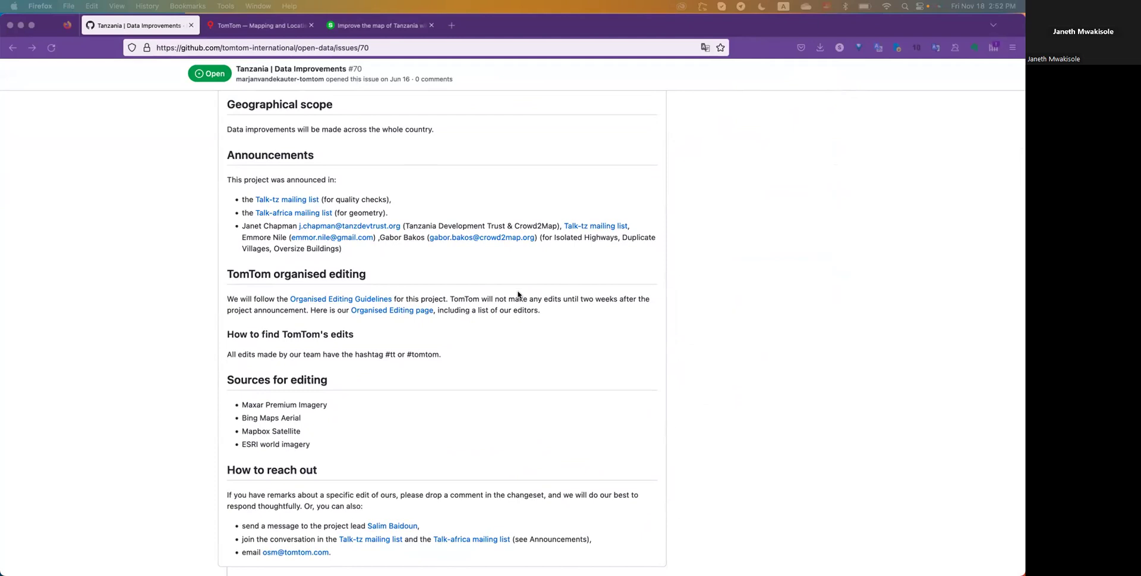
pyautogui.scroll(15, 518, 294)
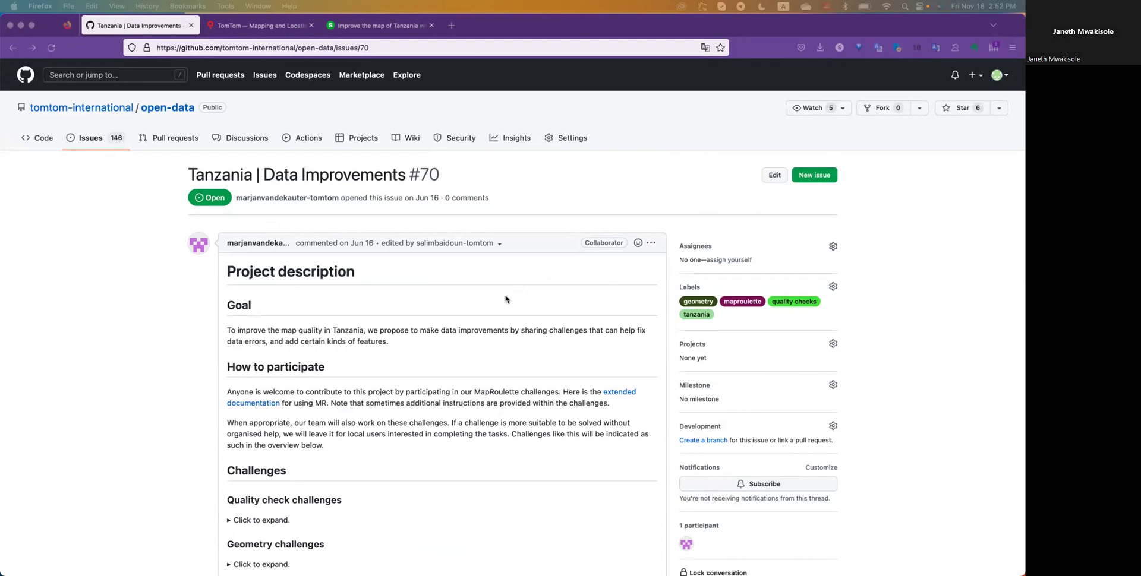
# Step: Expand the Quality check challenges list in the issue to view its challenges, and collapse it again
pyautogui.scroll(-2, 500, 299)
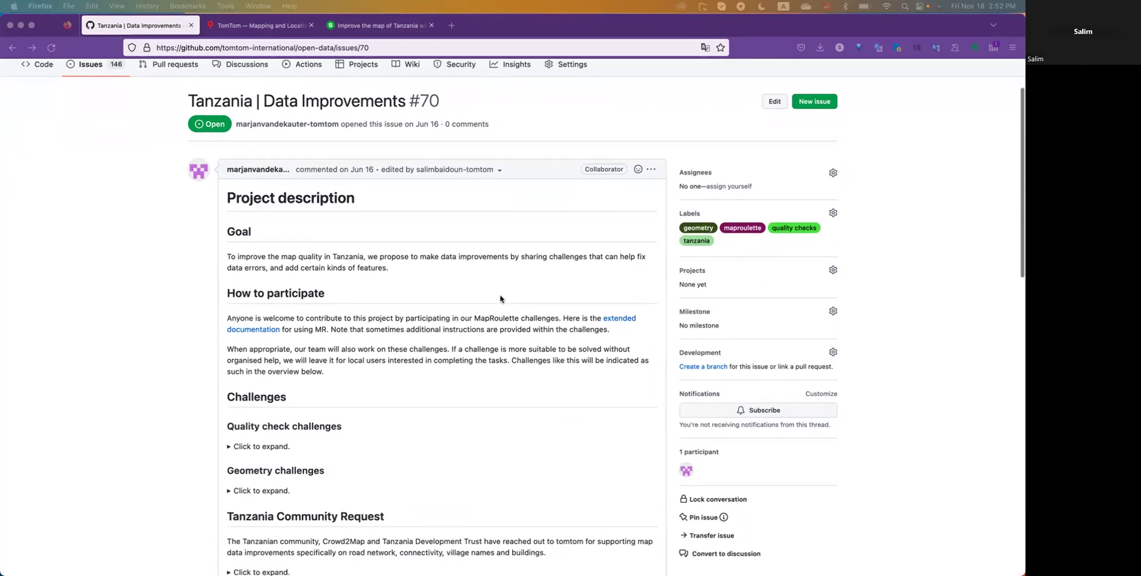
pyautogui.scroll(-1, 294, 181)
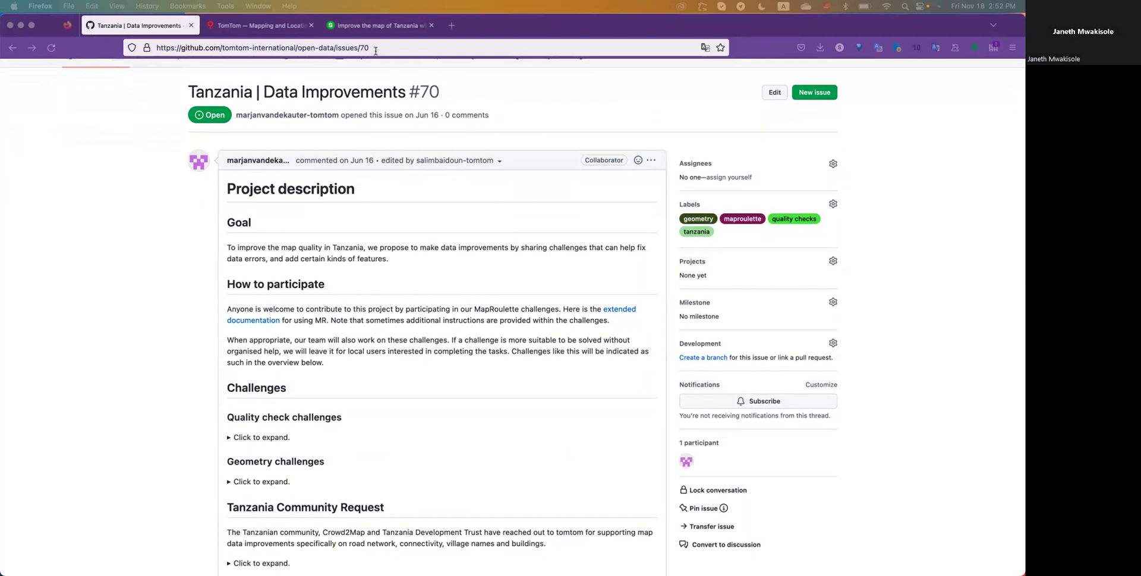
pyautogui.scroll(-1, 303, 257)
pyautogui.scroll(-8, 302, 257)
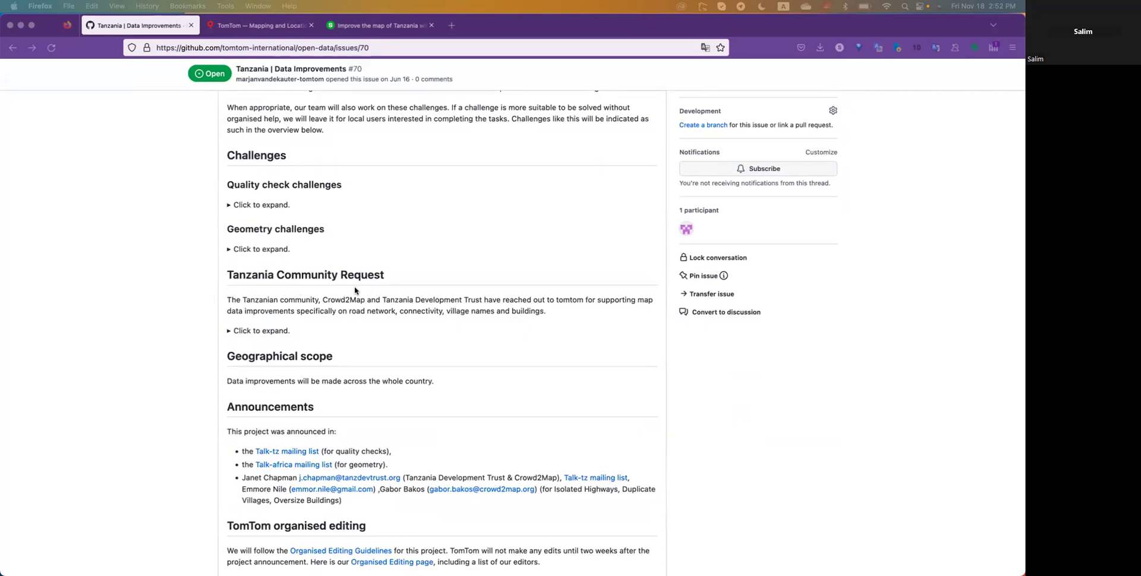
pyautogui.scroll(1, 323, 276)
pyautogui.scroll(2, 321, 275)
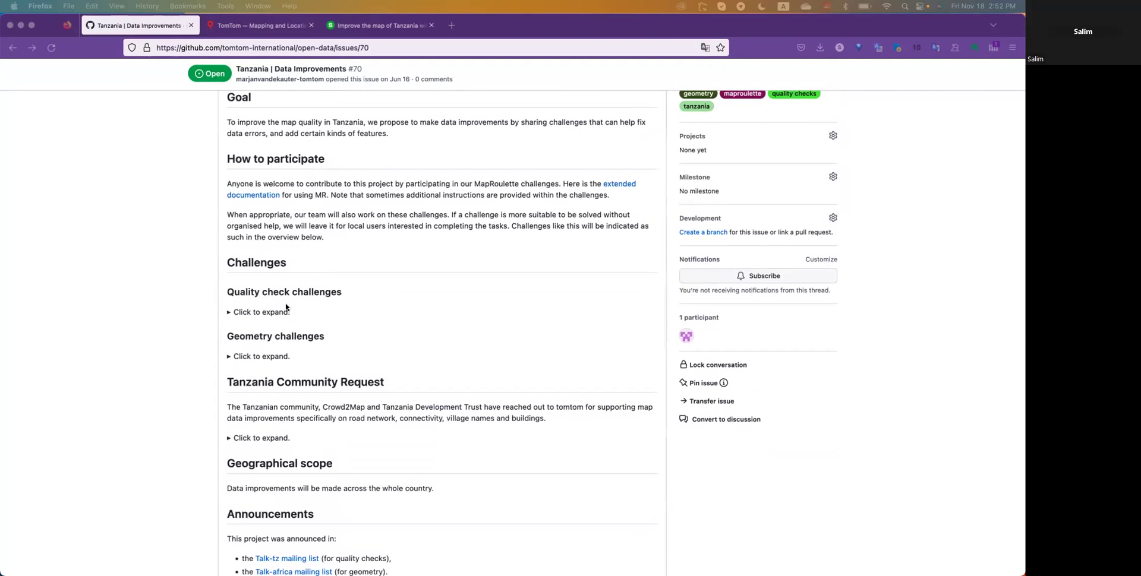
pyautogui.click(245, 315)
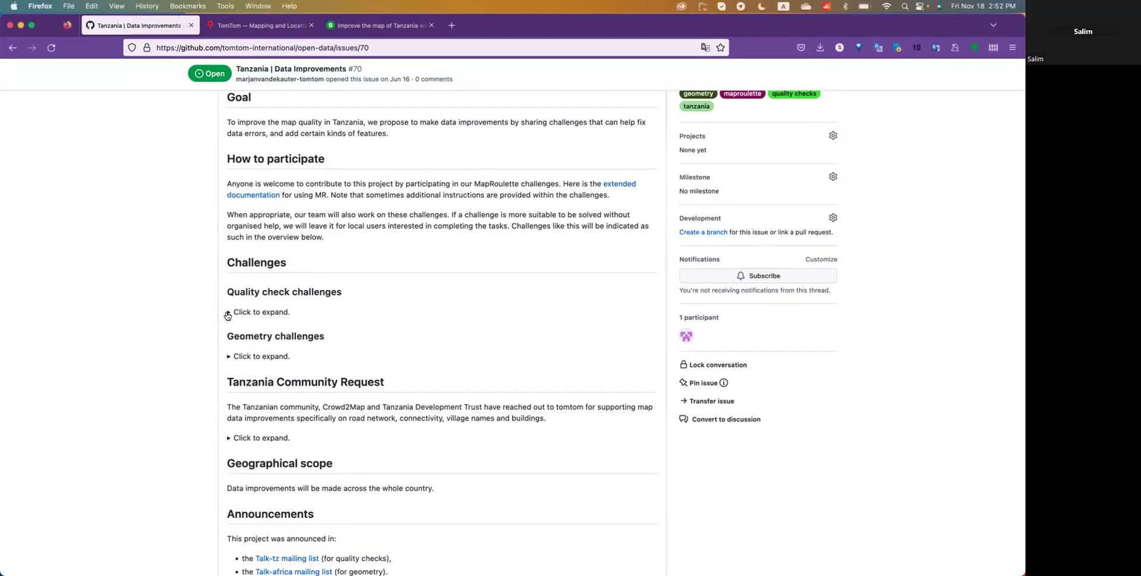
pyautogui.click(230, 313)
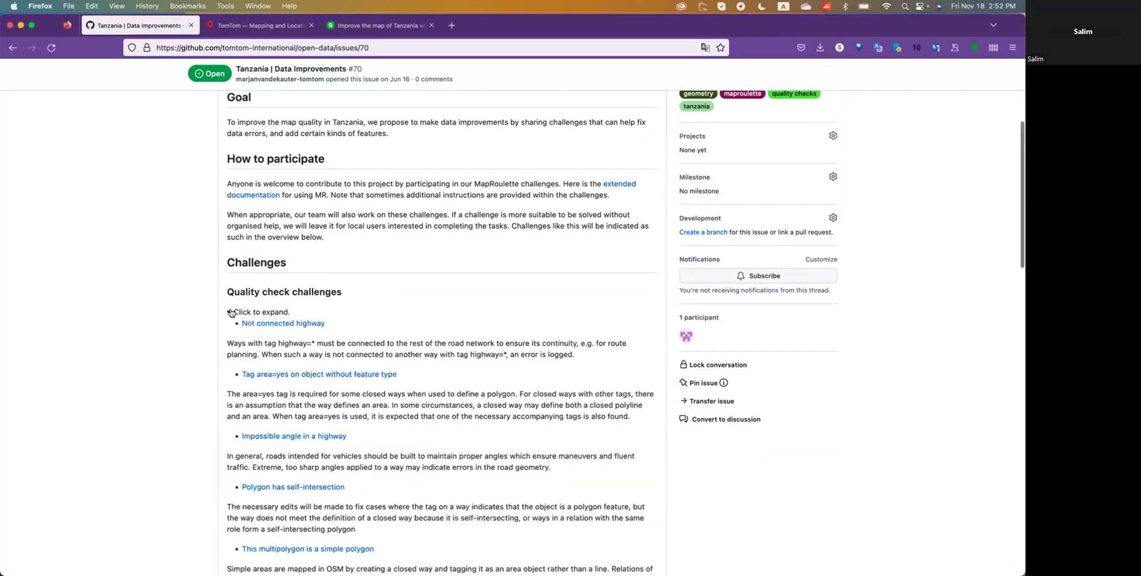
pyautogui.click(231, 313)
# Step: Expand the Geometry challenges section to view its Missing Roads entry, and collapse it again
pyautogui.scroll(-2, 244, 303)
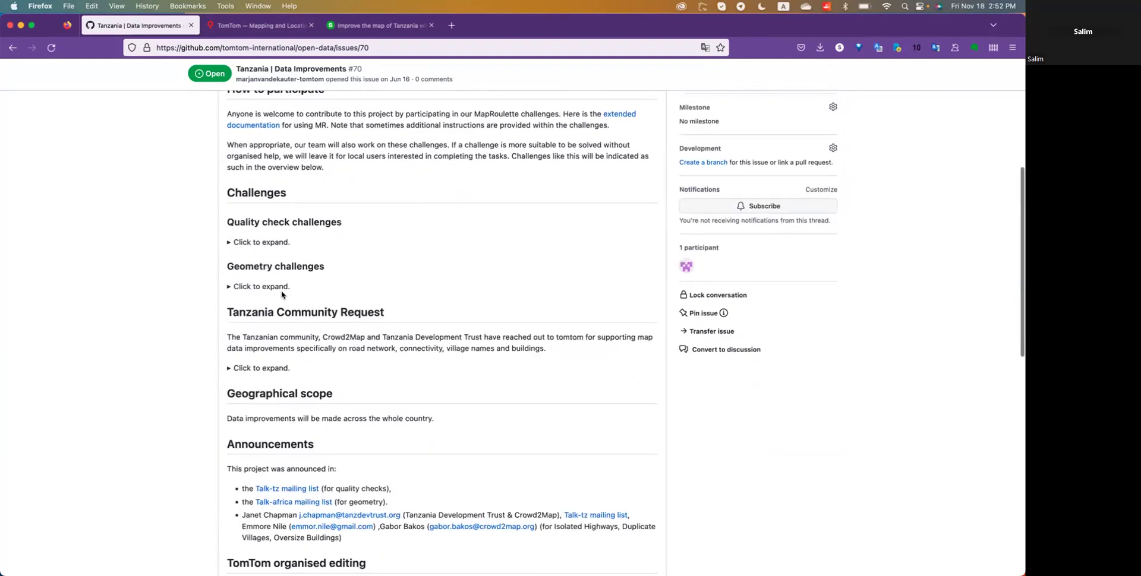
pyautogui.click(248, 290)
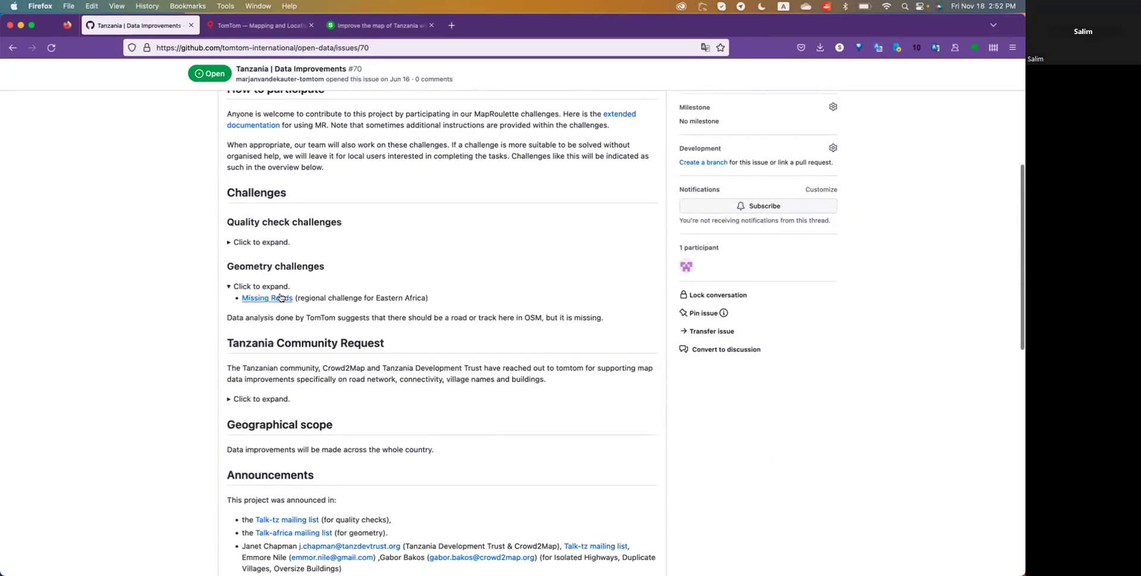
pyautogui.click(229, 288)
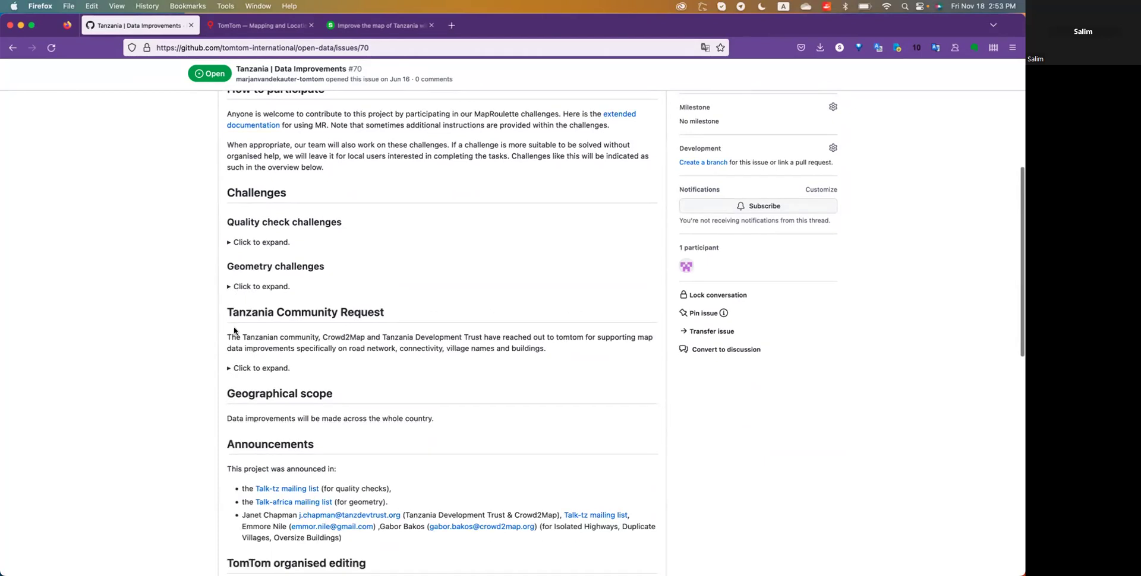
# Step: View and collapse the Tanzania Community Request challenges, and read the issue's remaining sections through How to reach out
pyautogui.click(229, 368)
pyautogui.scroll(-4, 304, 343)
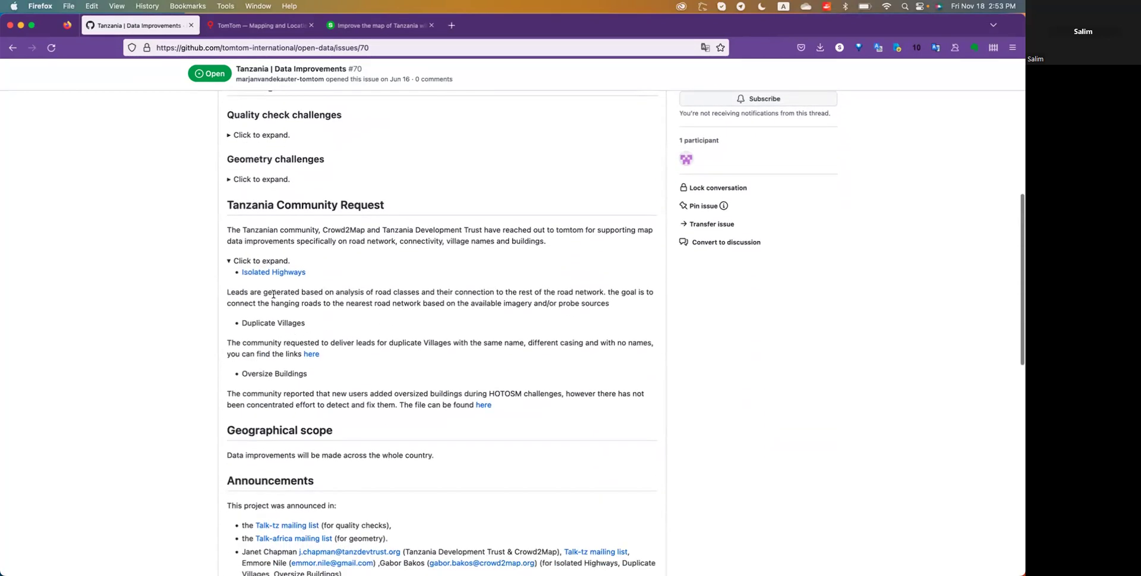
pyautogui.click(229, 260)
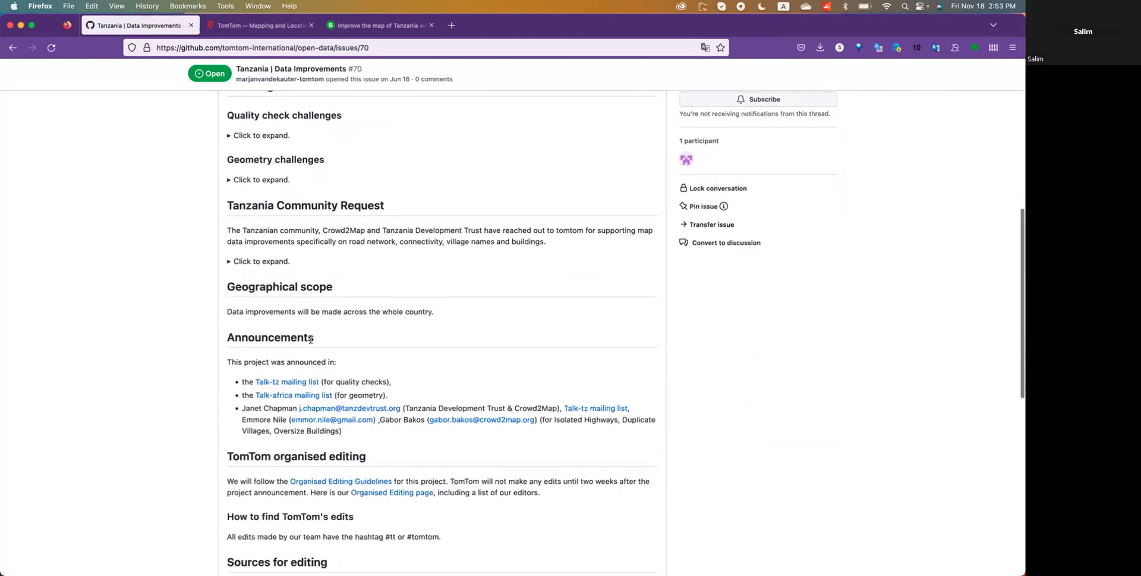
pyautogui.scroll(-6, 349, 324)
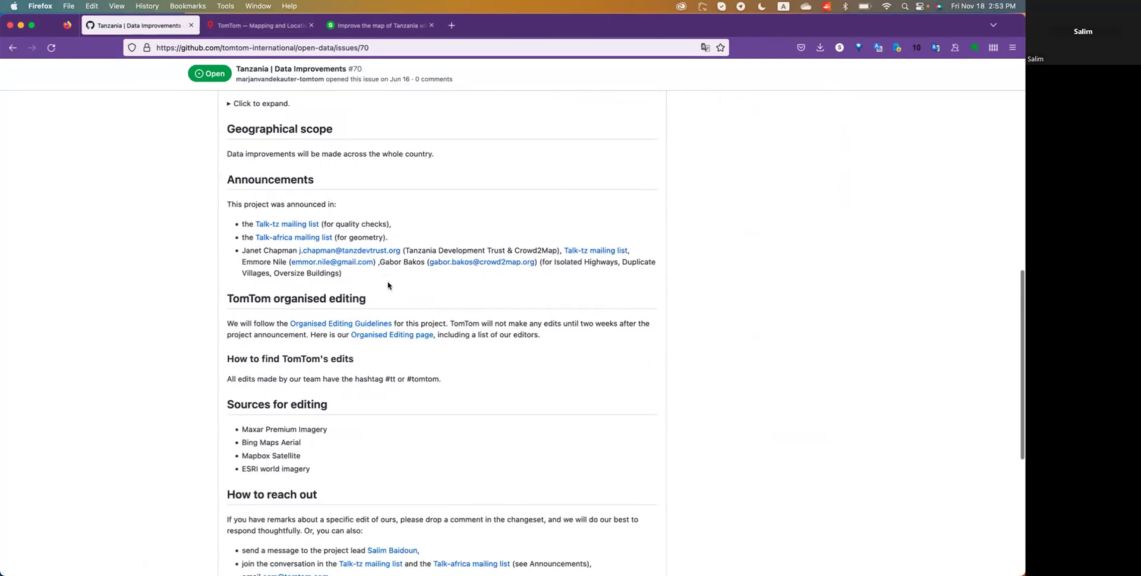
pyautogui.scroll(-3, 388, 286)
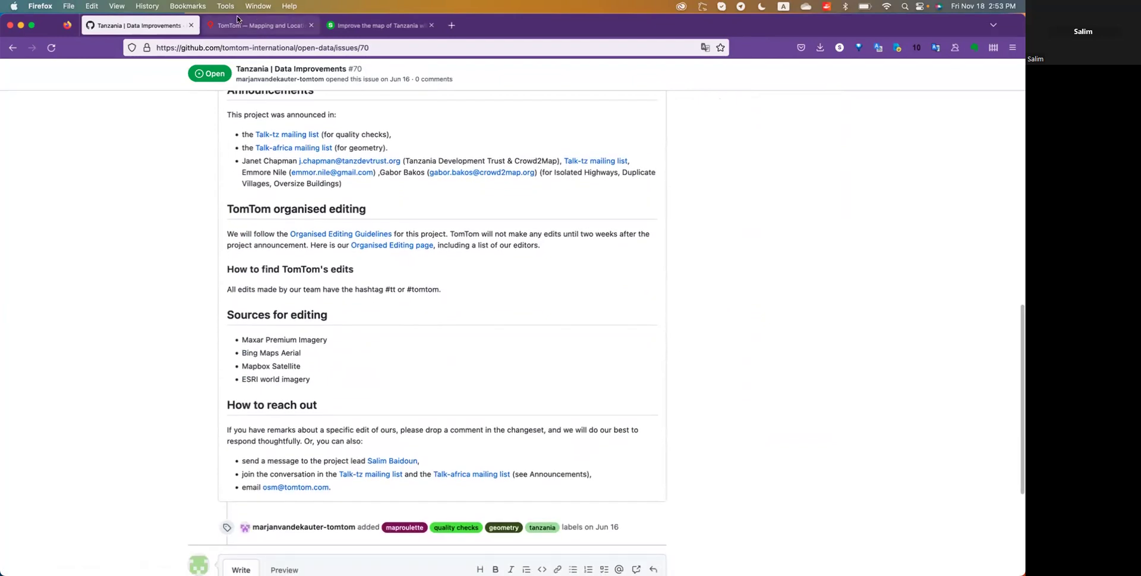
# Step: Switch to the TomTom website, look over its Products and Solutions offerings, and open the developer Pricing page
pyautogui.click(238, 24)
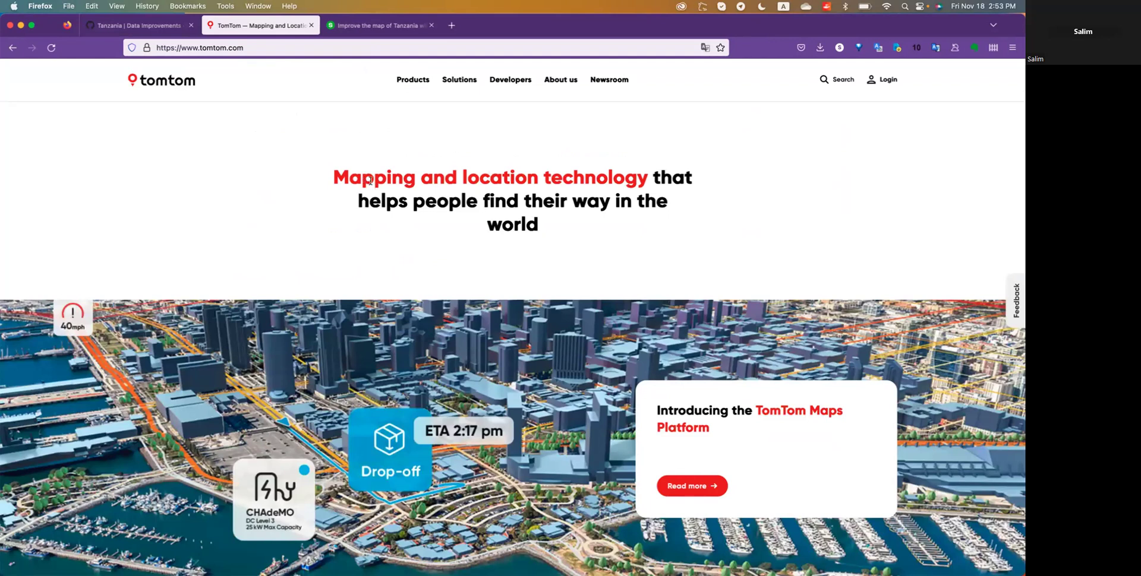
pyautogui.click(415, 84)
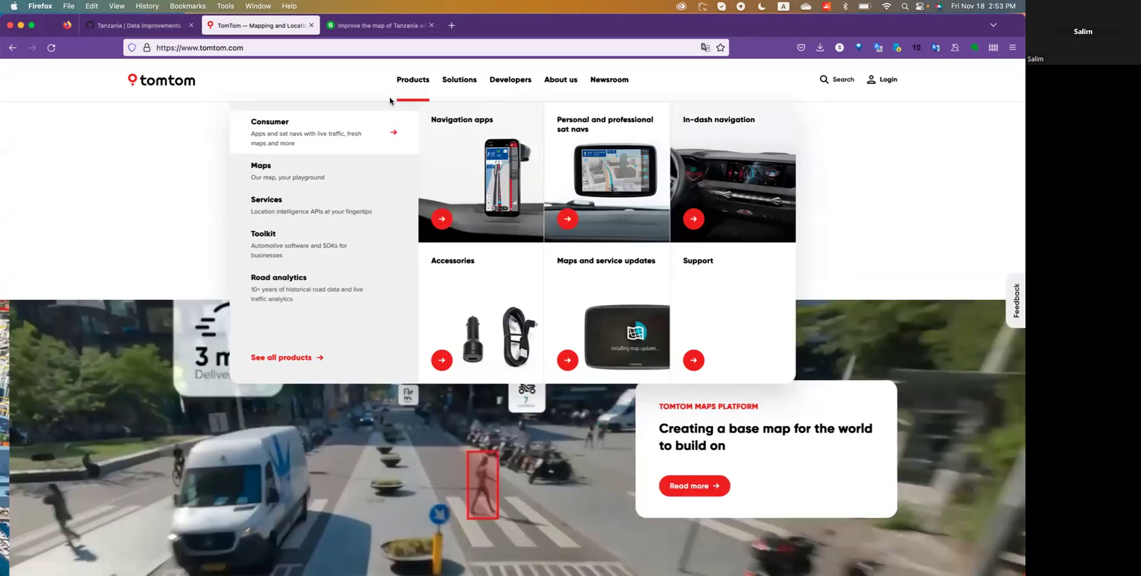
pyautogui.click(415, 85)
pyautogui.click(414, 82)
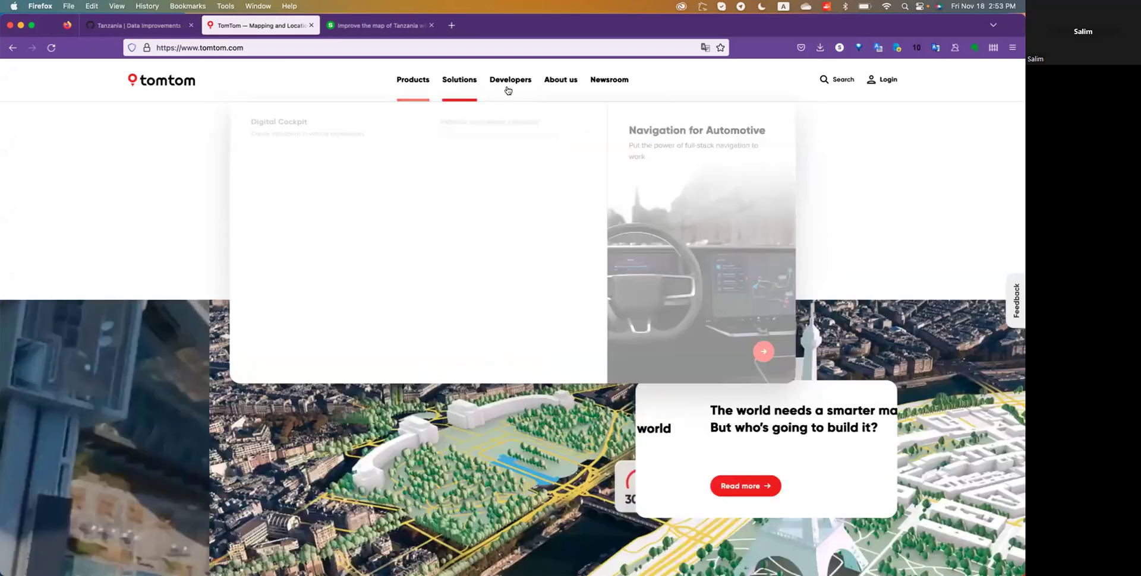
pyautogui.moveTo(515, 90)
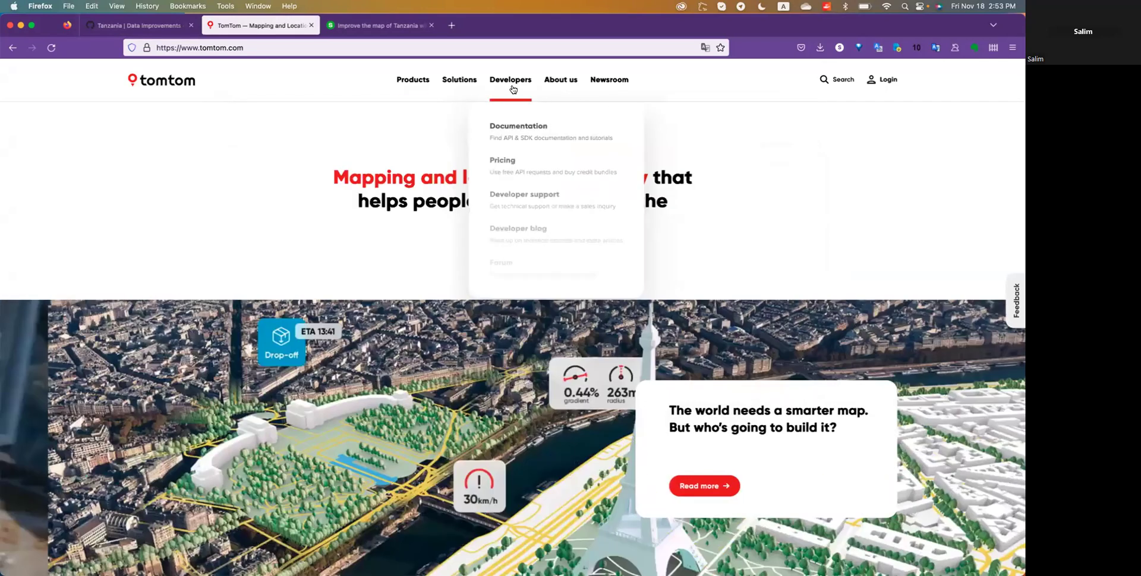
pyautogui.click(519, 159)
# Step: Review the Freemium, Pay as you grow and Enterprise plans, and go to the TomTom Developer Portal home page
pyautogui.scroll(-5, 202, 333)
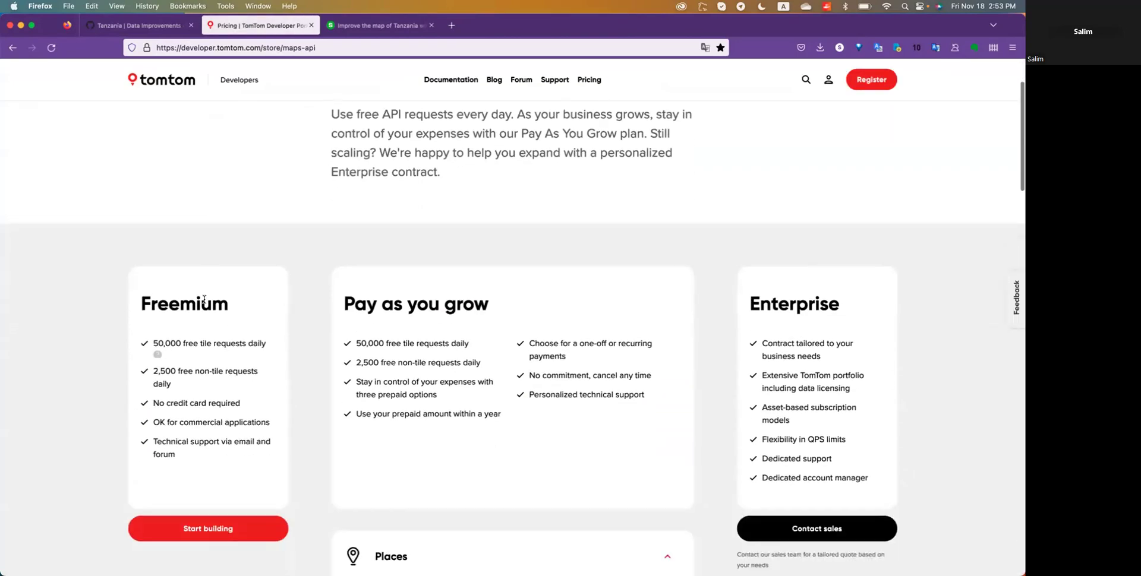
pyautogui.scroll(1, 208, 427)
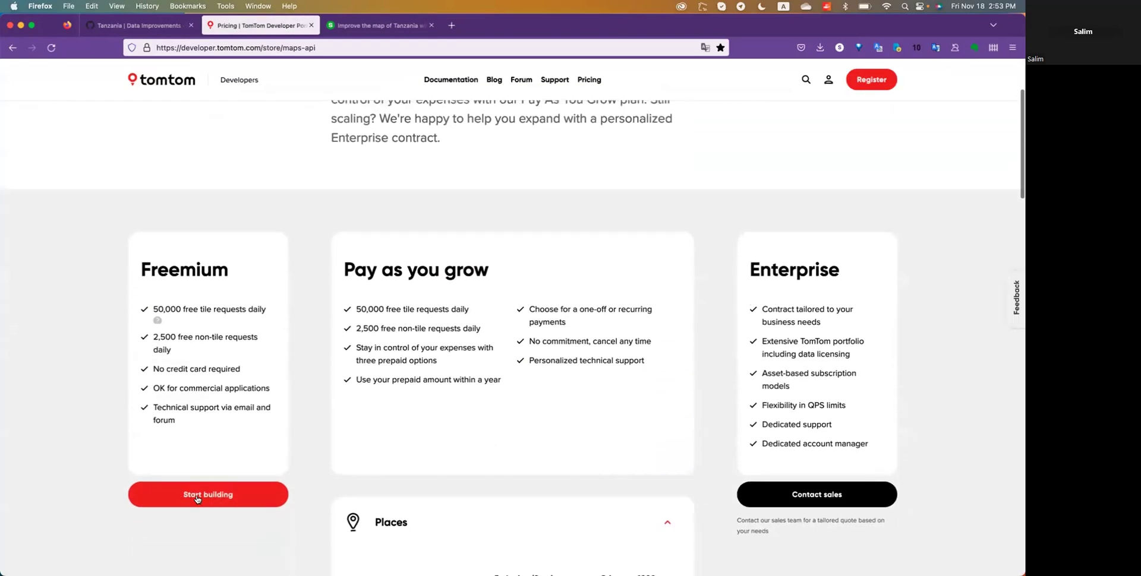
pyautogui.scroll(3, 238, 190)
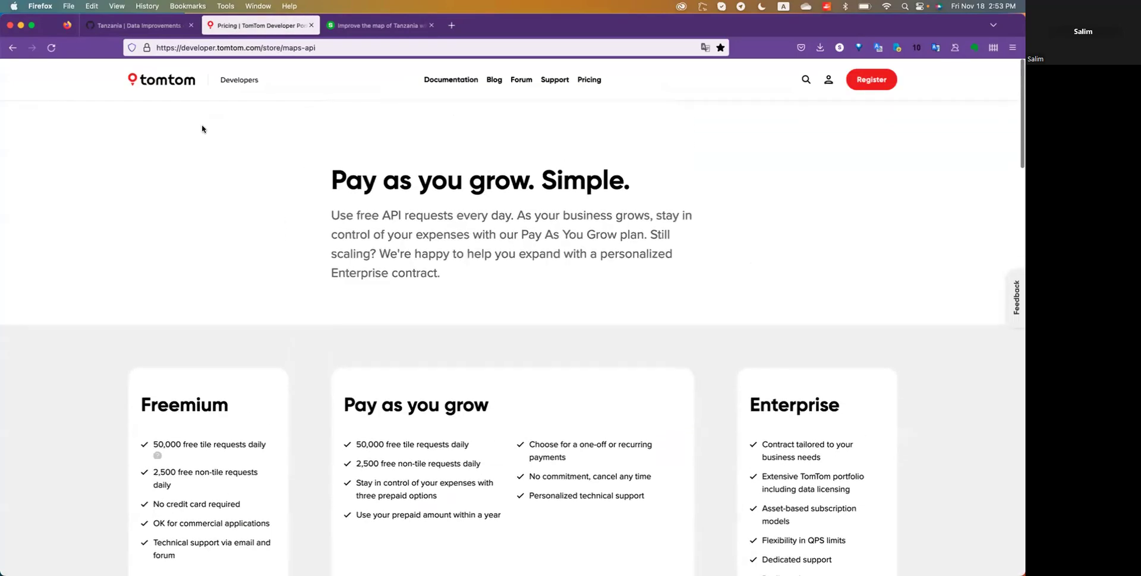
pyautogui.click(161, 81)
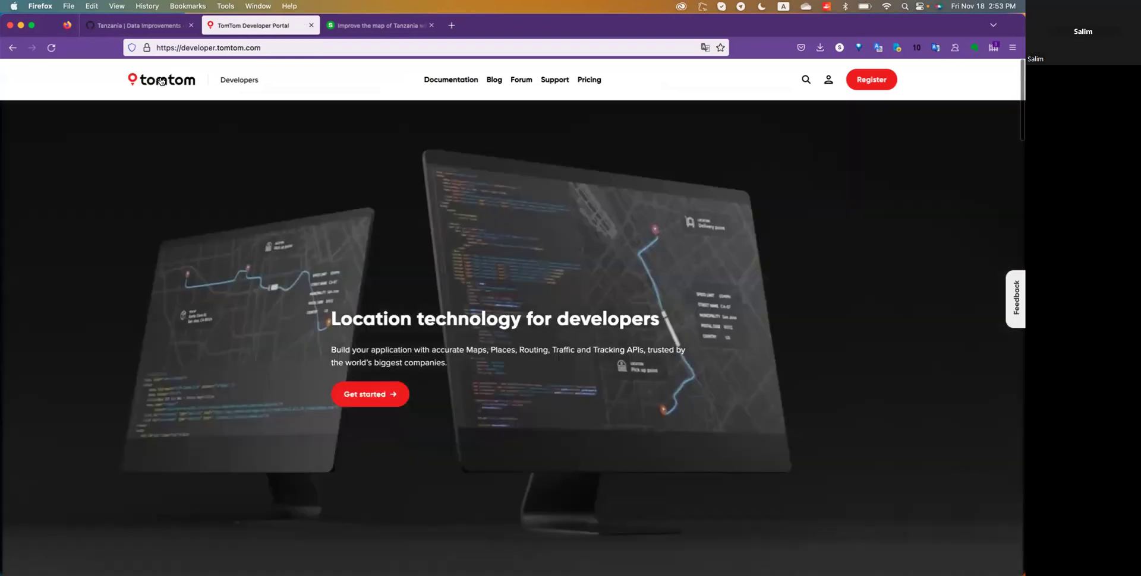
# Step: Switch to the Slido presentation and advance from the MapRoulette impression poll through the session-feedback poll to "Any proposal for the next session?"
pyautogui.click(365, 26)
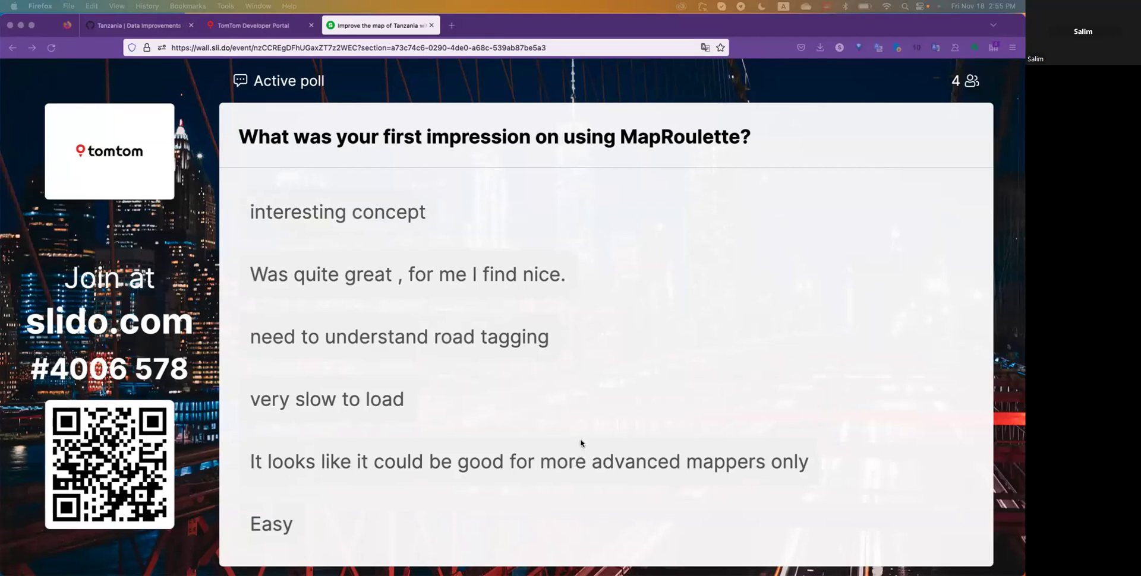
pyautogui.moveTo(352, 538)
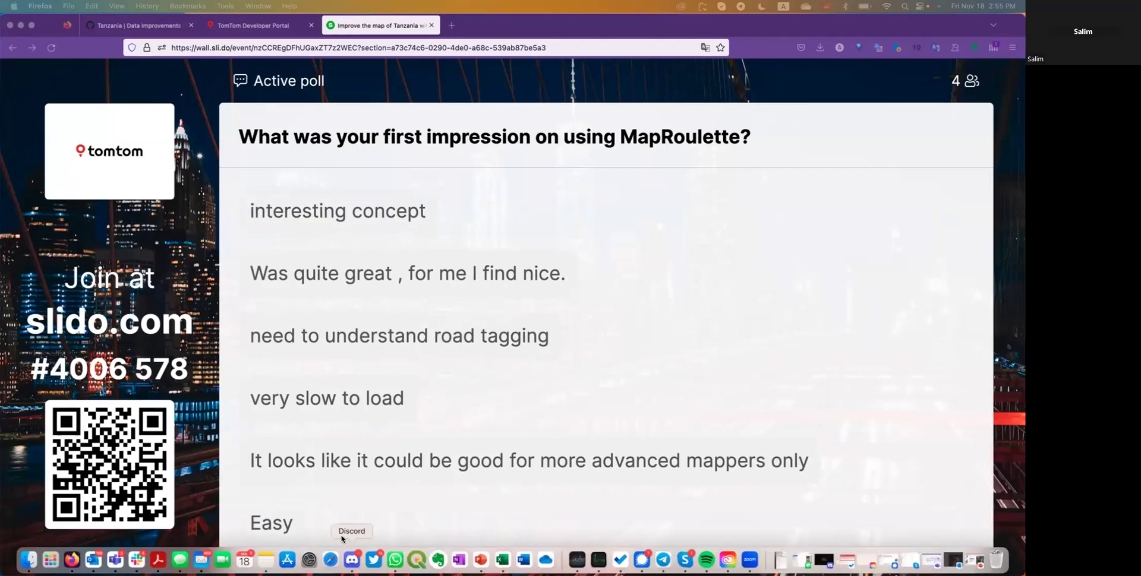
pyautogui.moveTo(198, 326)
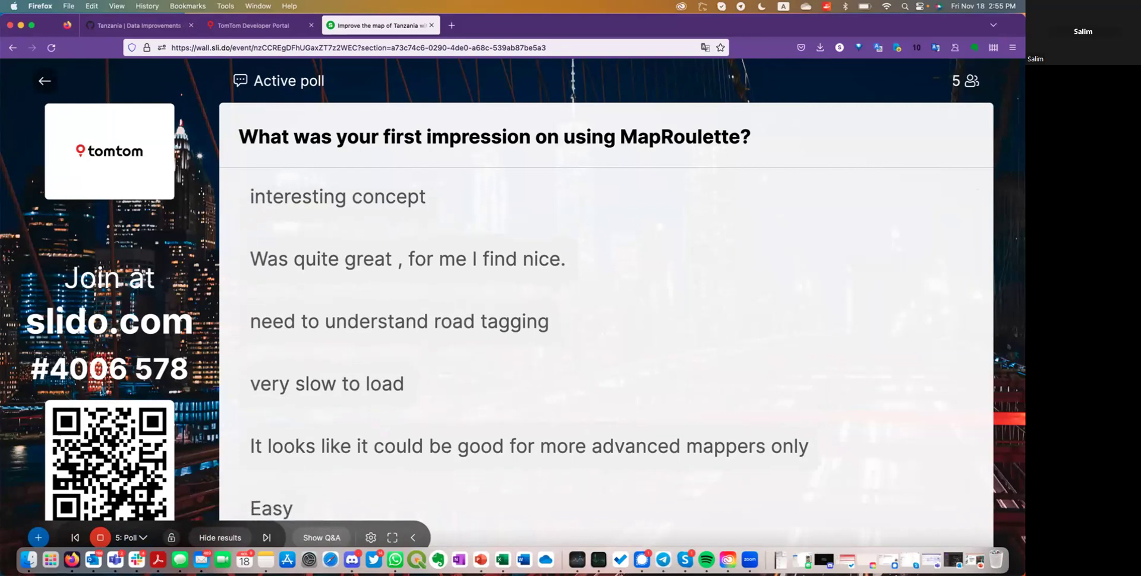
pyautogui.click(265, 537)
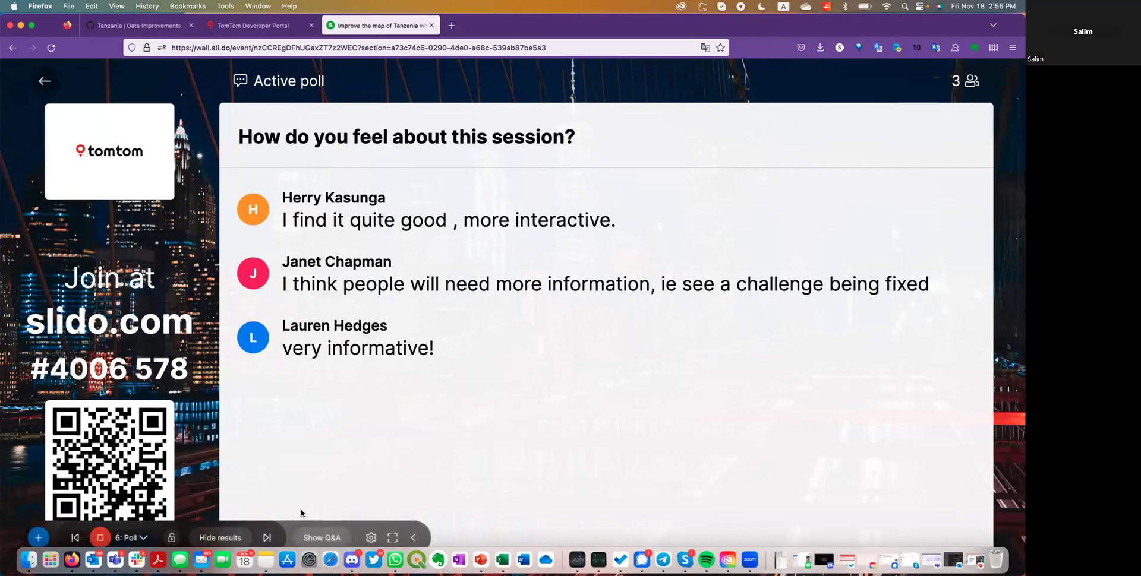
pyautogui.click(263, 540)
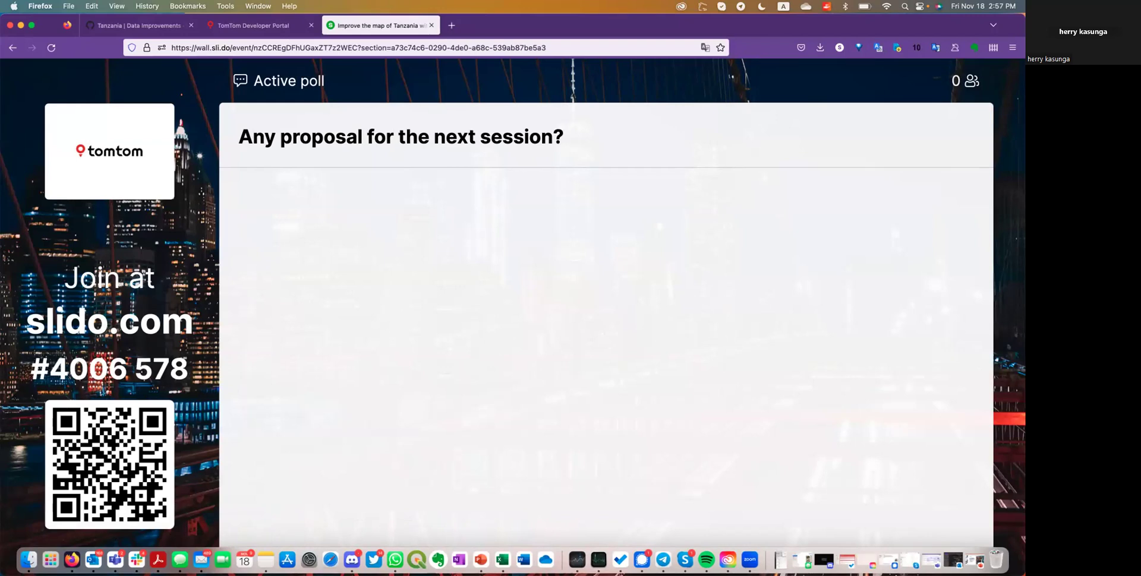
pyautogui.moveTo(700, 362)
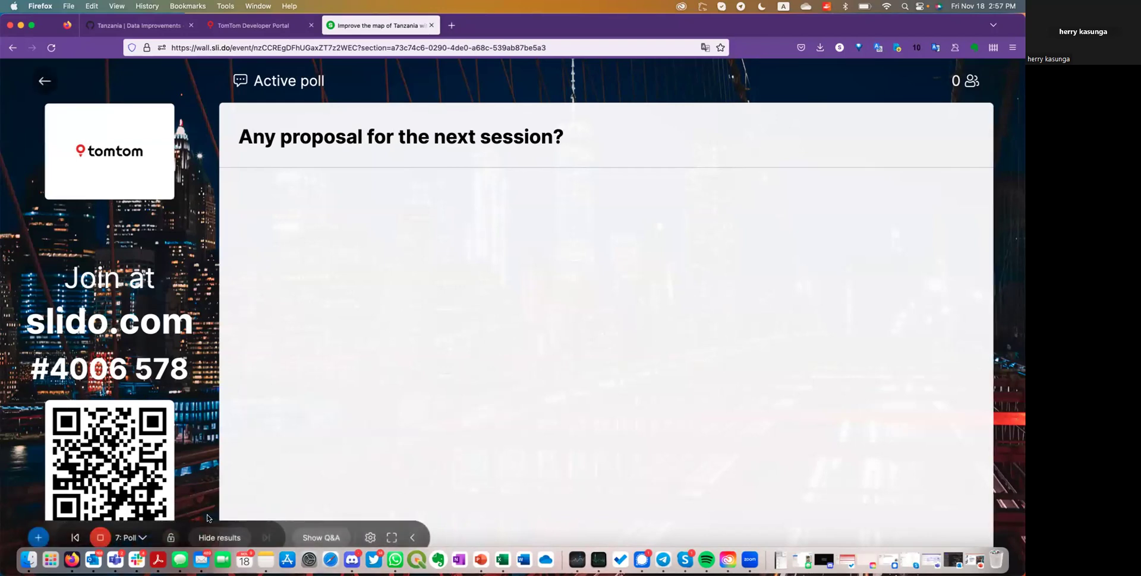
# Step: Return to the "How do you feel about this session?" poll, restore the browser window's size, and open a blank tab
pyautogui.click(75, 537)
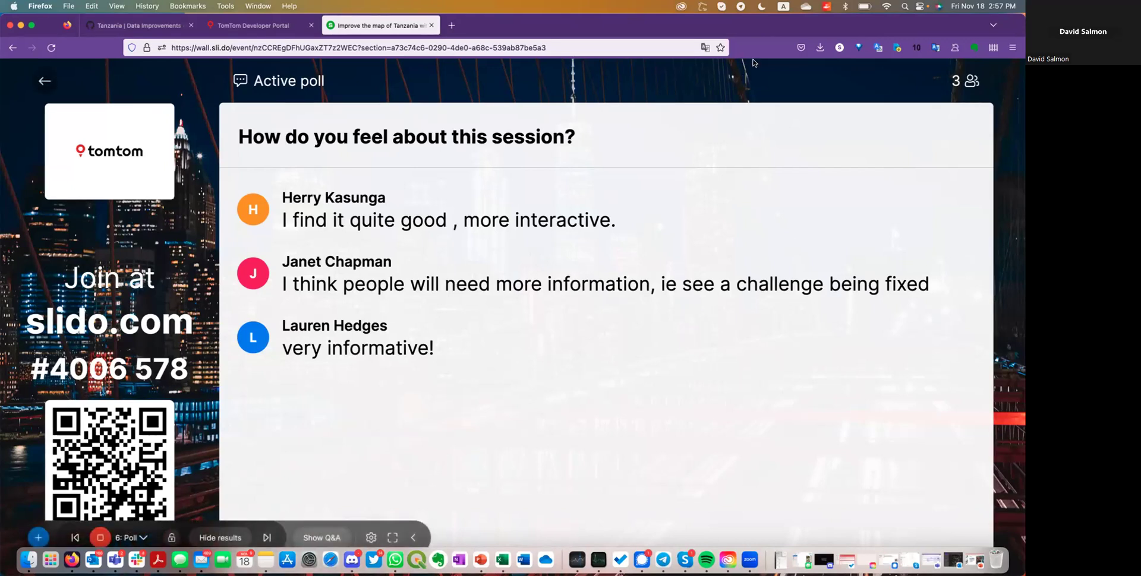
pyautogui.doubleClick(811, 30)
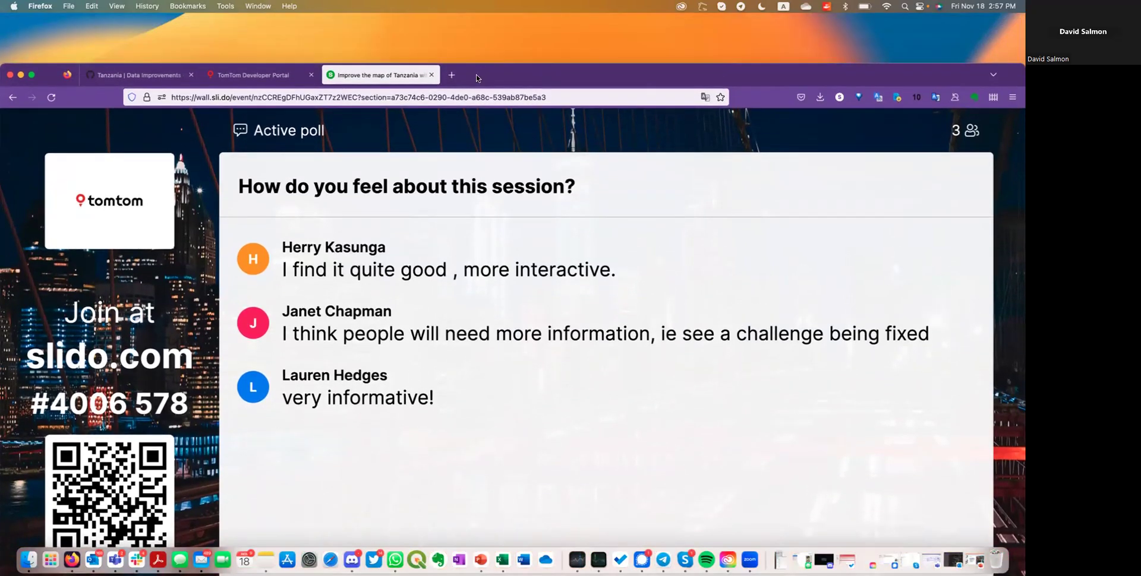
pyautogui.click(454, 77)
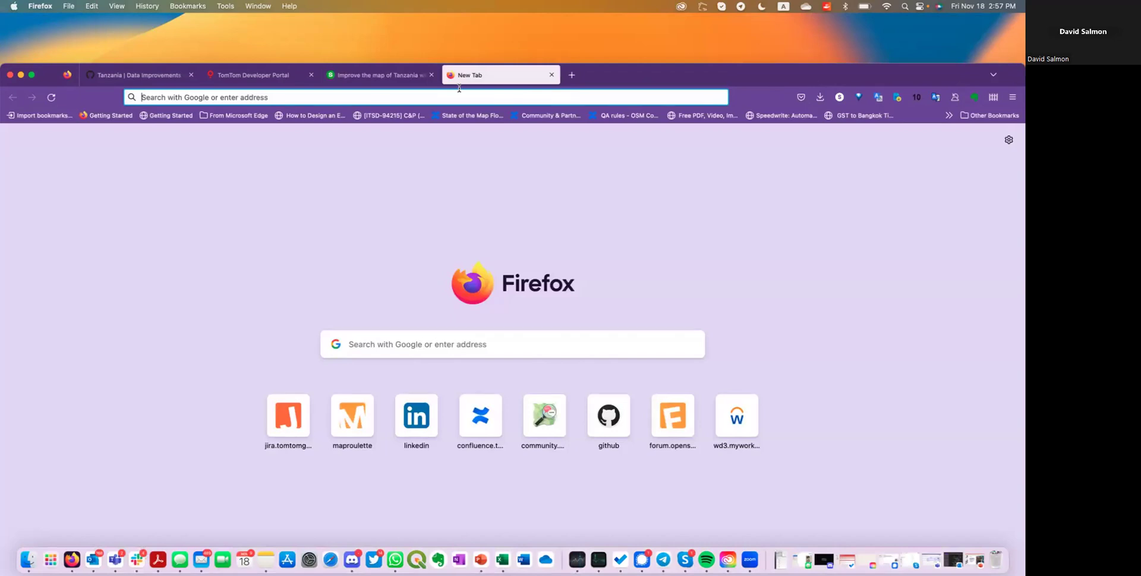
pyautogui.write('ta')
pyautogui.press('BackSpace')
pyautogui.press('BackSpace')
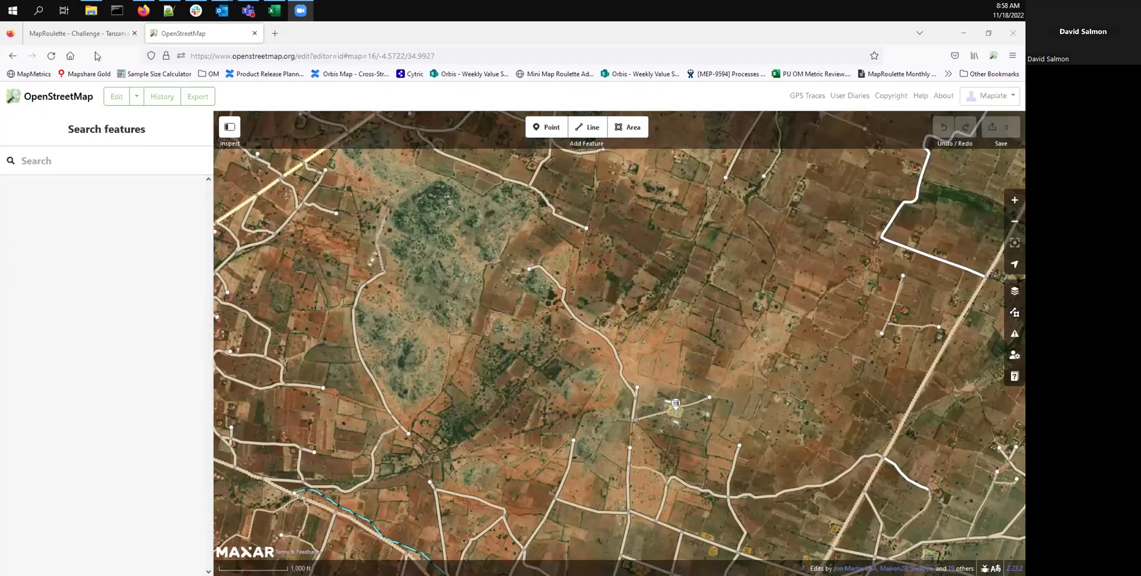
# Step: Compare the Tanzania Isolated Highways task geometry in MapRoulette with the roads and imagery around Mwasauya Secondary School in the OpenStreetMap editor
pyautogui.click(57, 38)
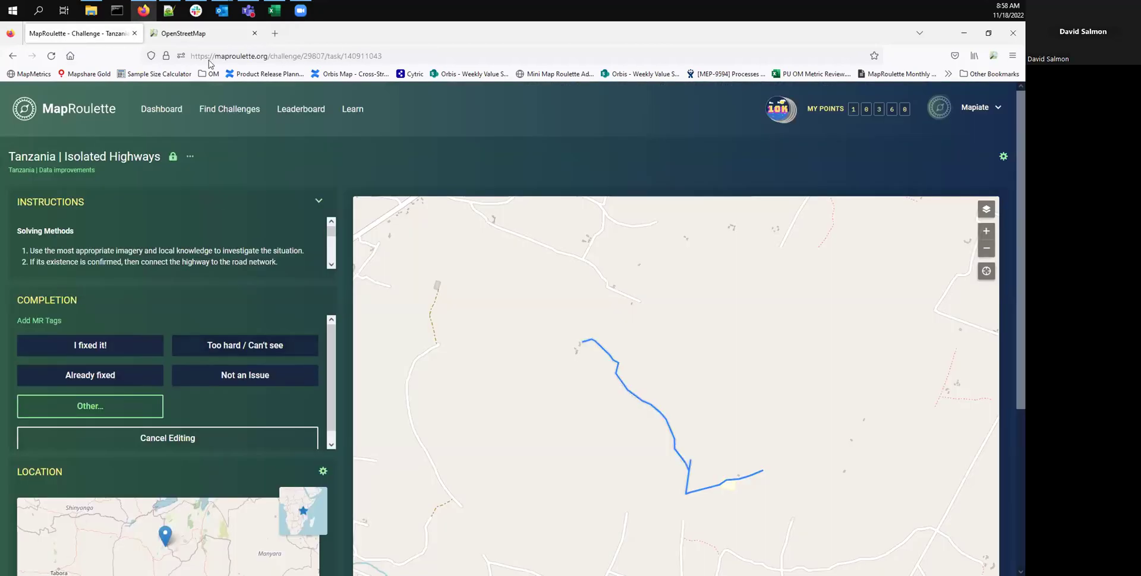
pyautogui.click(190, 33)
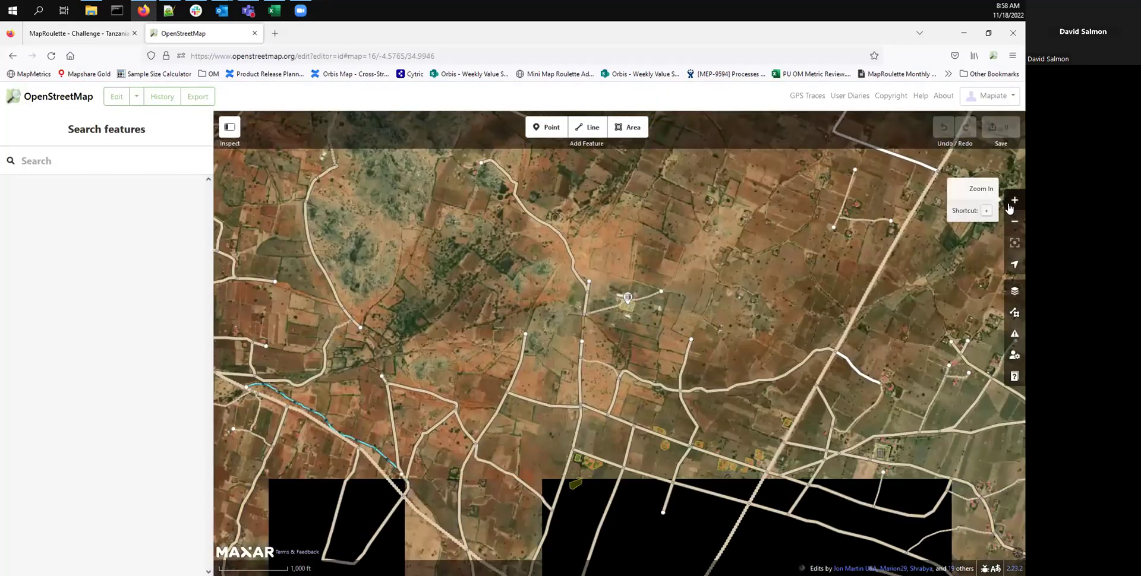
pyautogui.click(1014, 200)
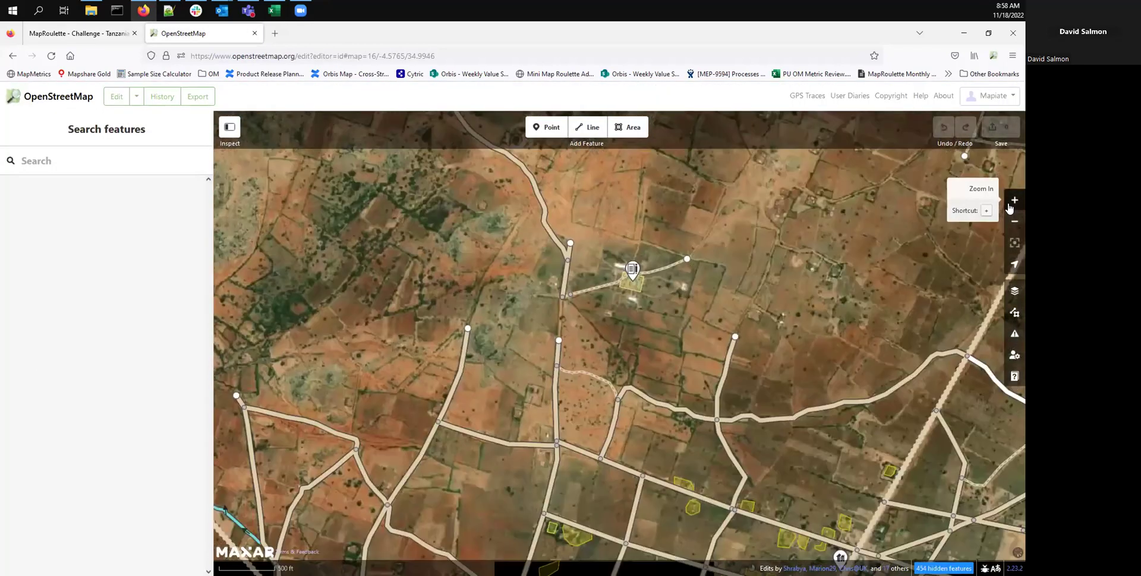
pyautogui.click(1014, 200)
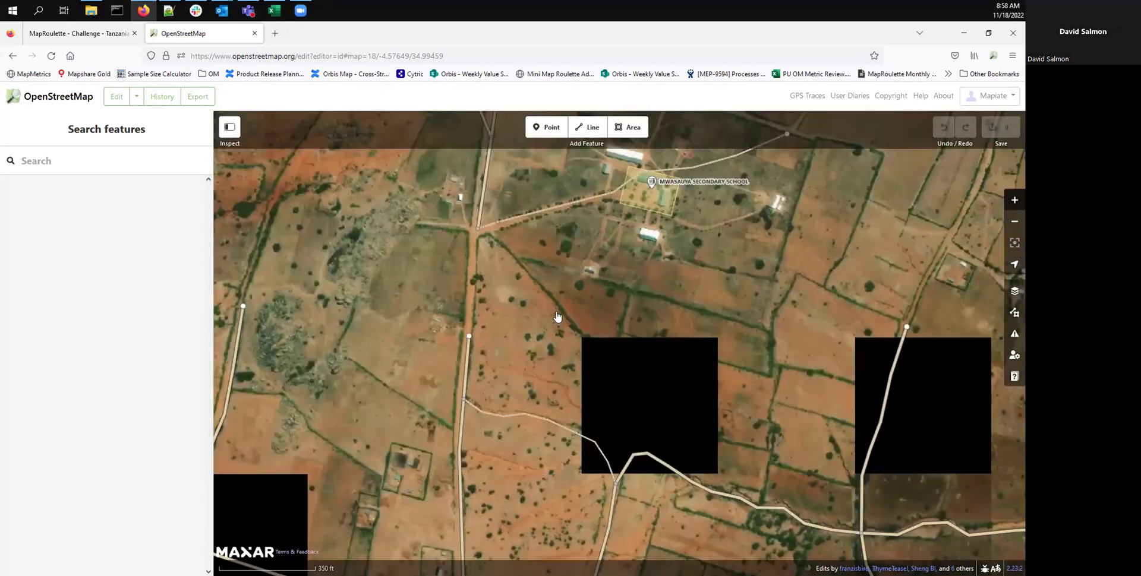
pyautogui.moveTo(555, 274); pyautogui.dragTo(624, 572)
pyautogui.click(1014, 221)
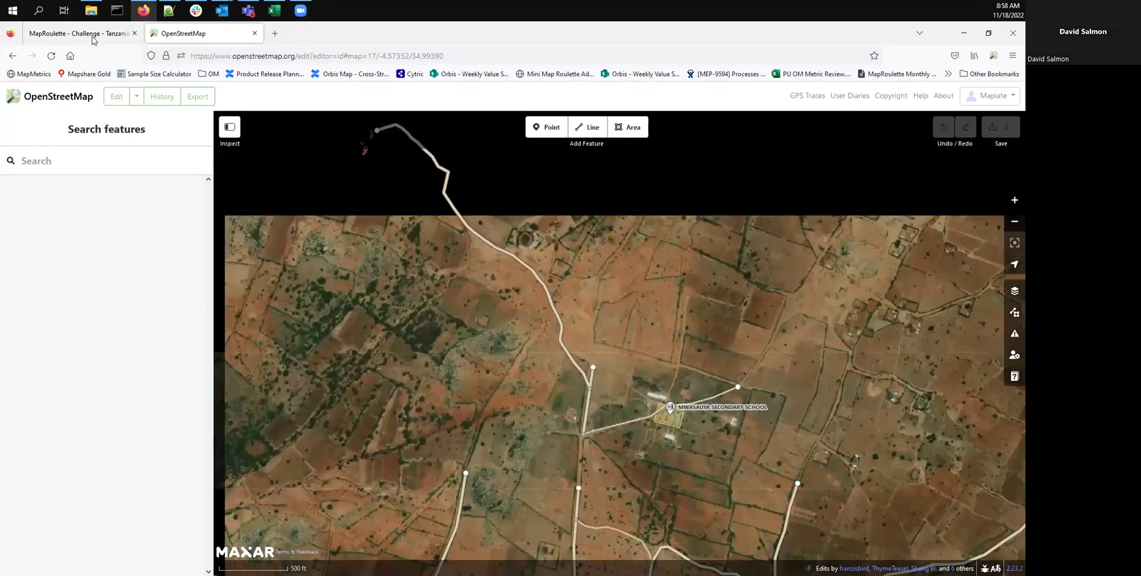
pyautogui.click(83, 33)
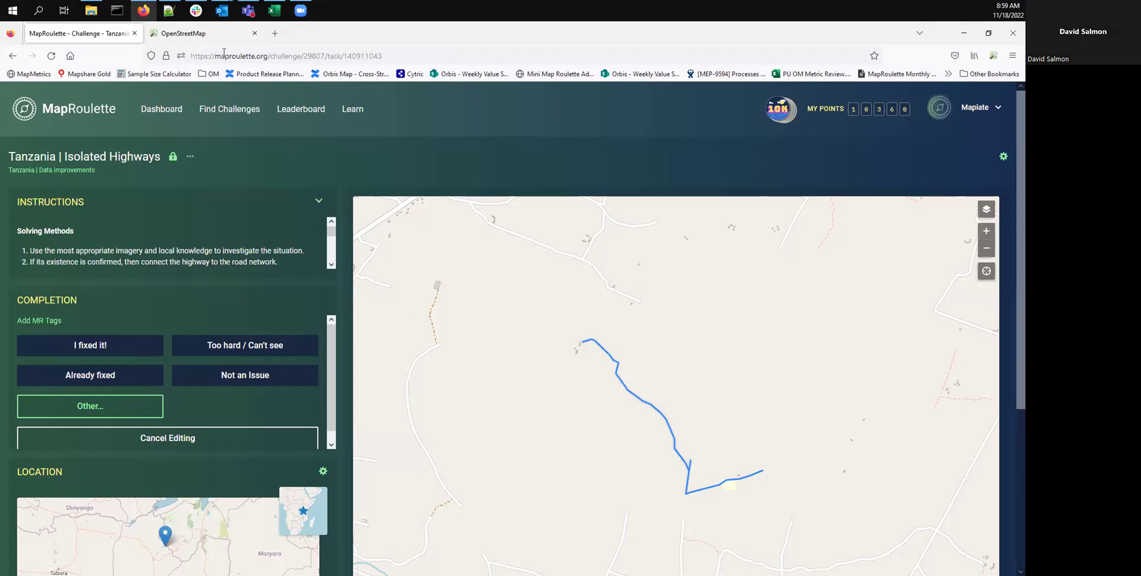
pyautogui.click(207, 35)
pyautogui.moveTo(438, 247); pyautogui.dragTo(460, 274)
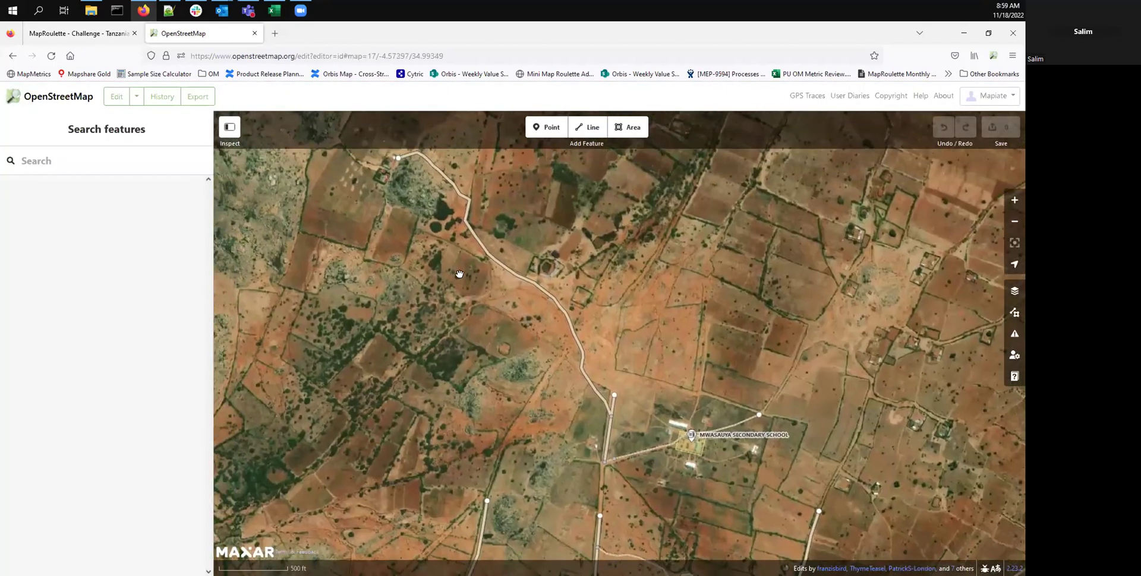
pyautogui.moveTo(439, 238); pyautogui.dragTo(473, 363)
pyautogui.click(1014, 221)
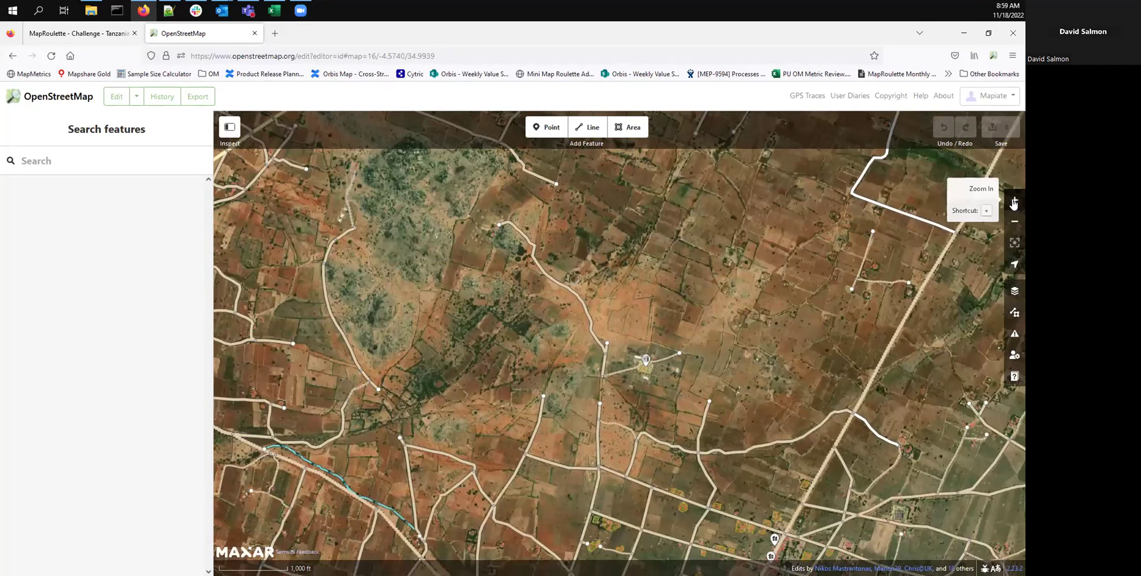
# Step: Examine the imagery between the junction southwest of Mwasauya Secondary School and the end of the road to its south
pyautogui.click(1014, 201)
pyautogui.click(1014, 201)
pyautogui.click(1014, 201)
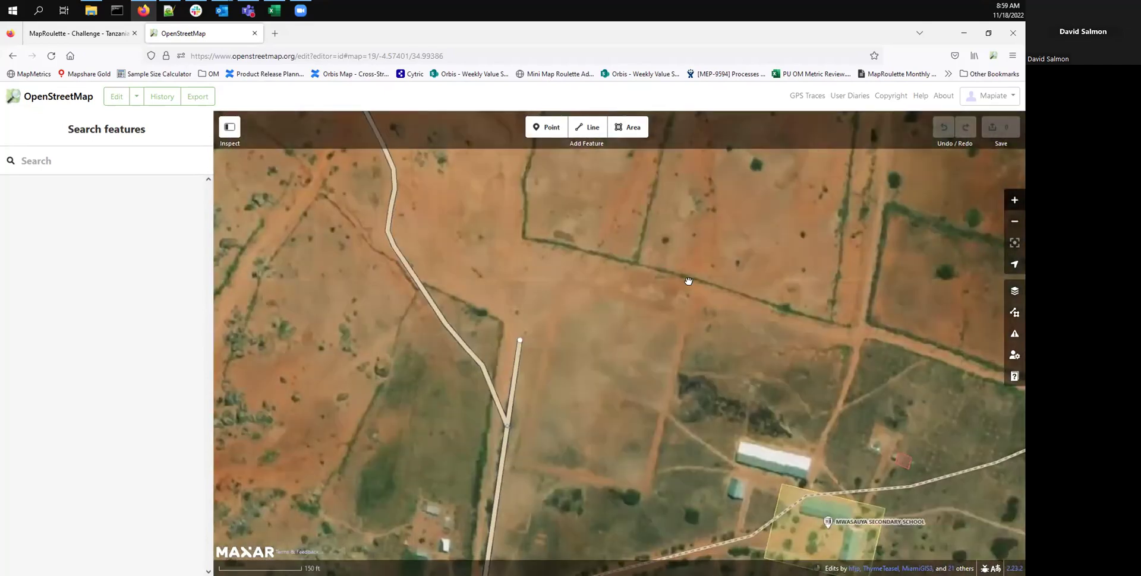
pyautogui.scroll(-5, 688, 281)
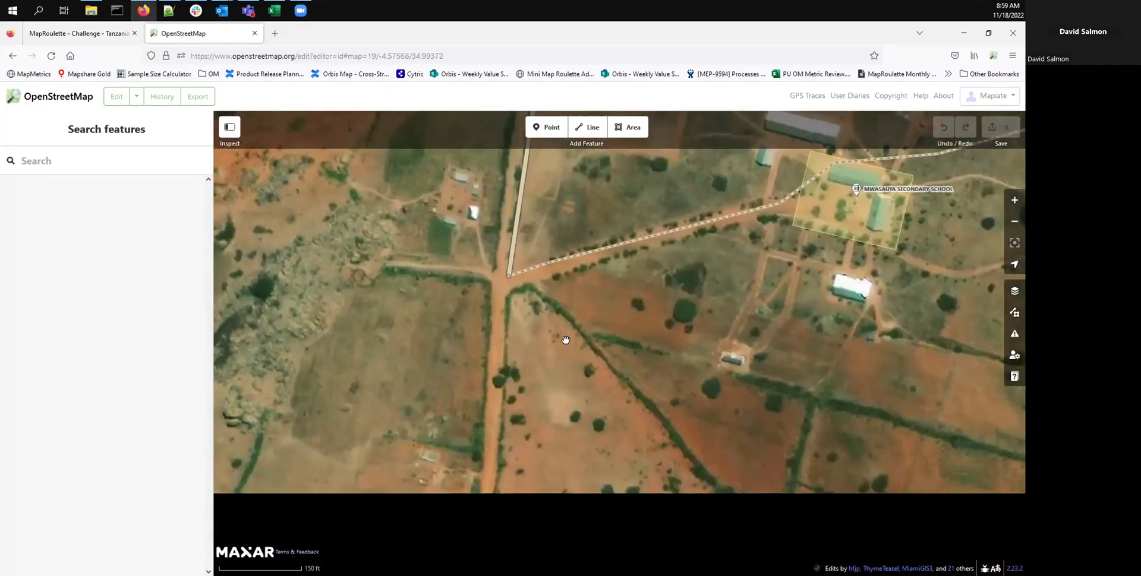
pyautogui.scroll(-3, 565, 340)
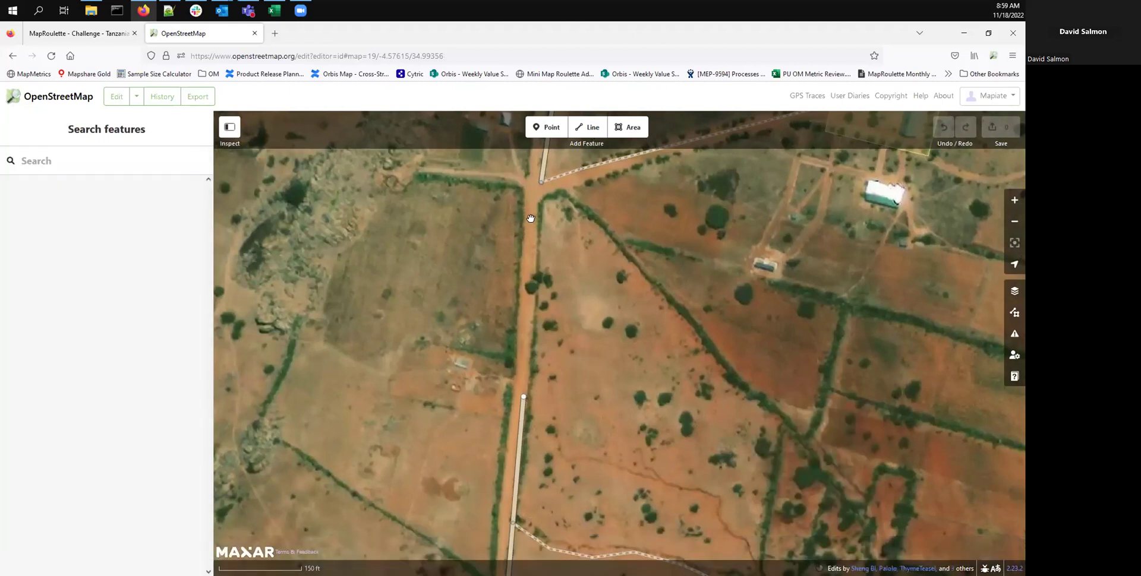
pyautogui.scroll(3, 530, 218)
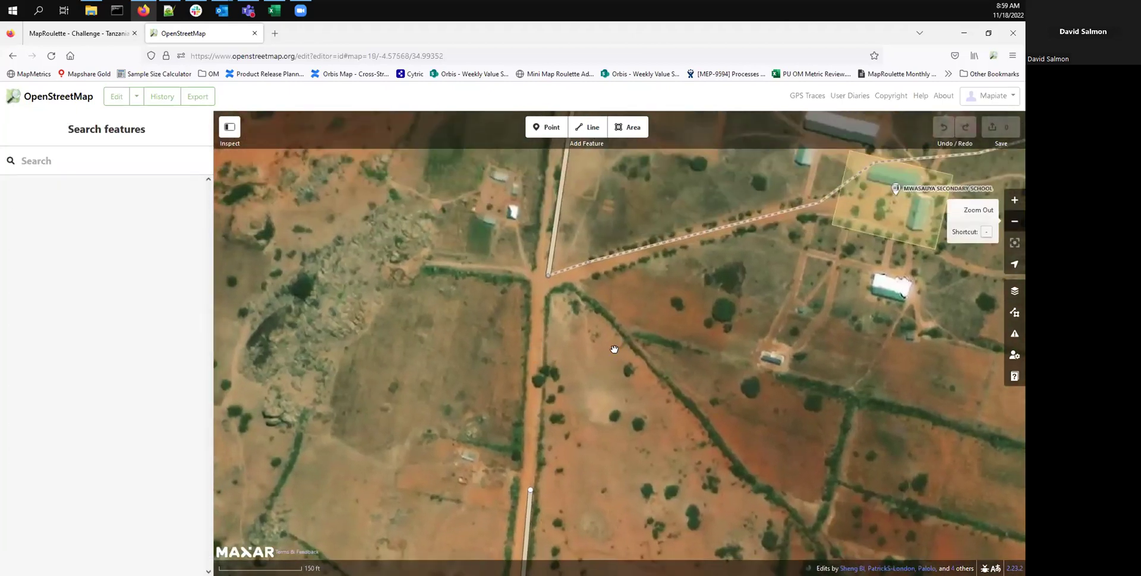
pyautogui.scroll(-2, 614, 350)
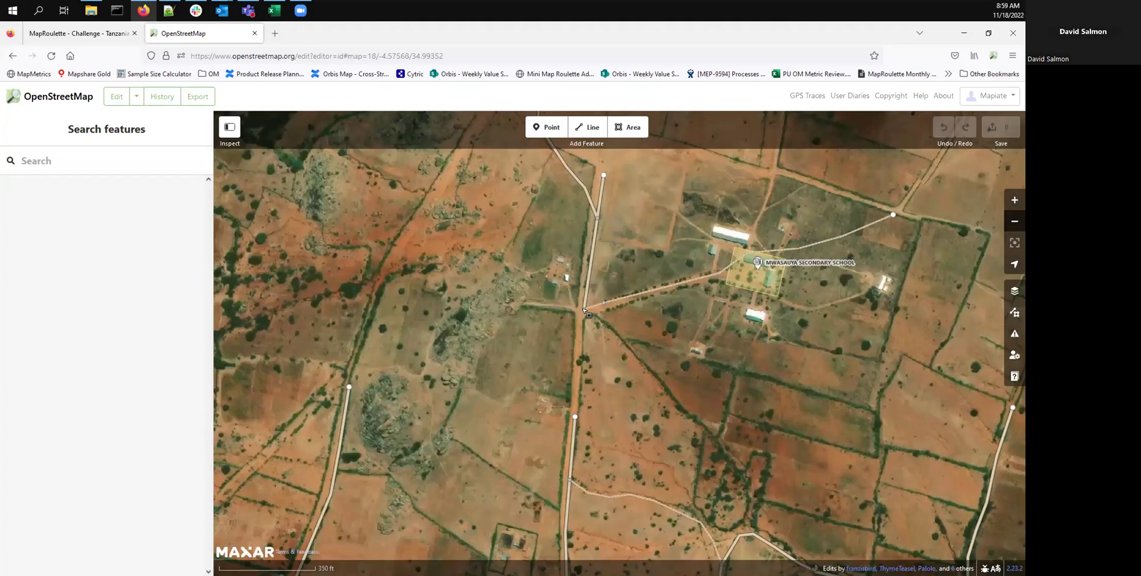
# Step: Inspect the feature types and tags of the road segments north and south of the gap near the school
pyautogui.click(574, 431)
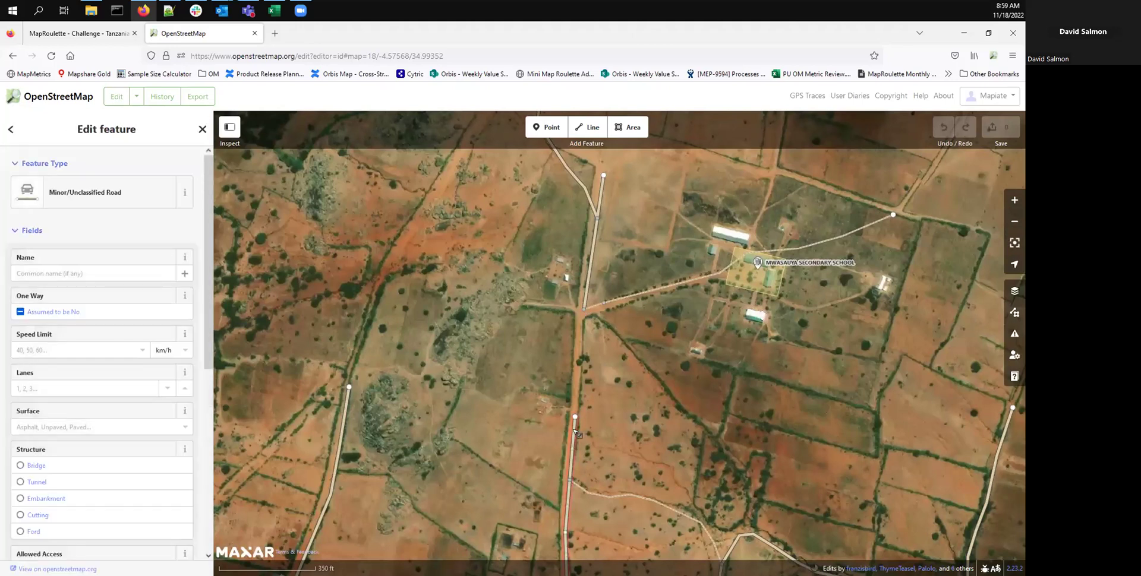
pyautogui.moveTo(207, 216); pyautogui.dragTo(218, 113)
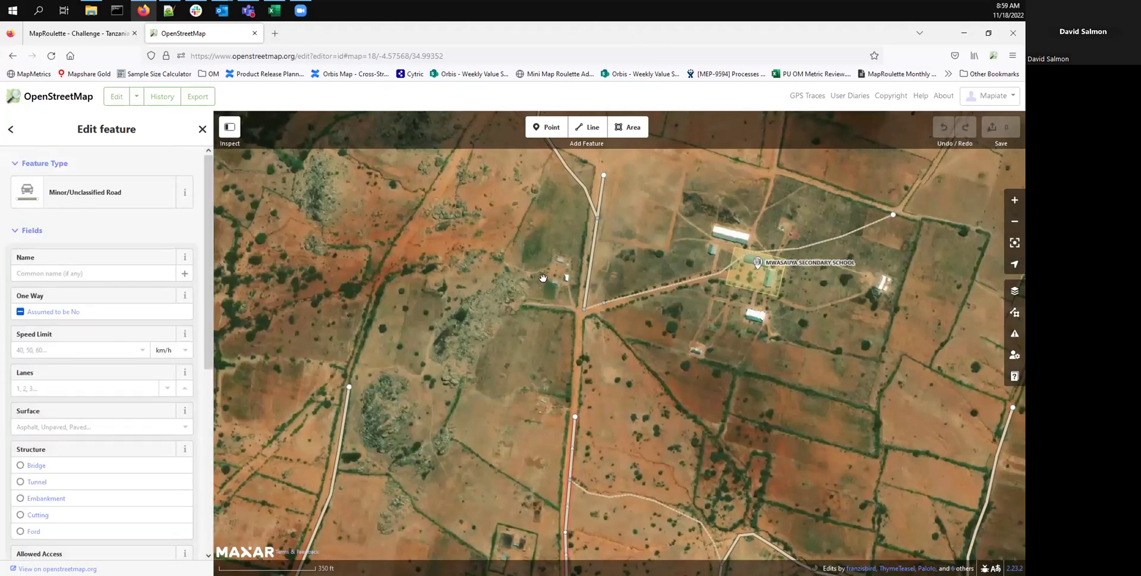
pyautogui.click(590, 292)
pyautogui.moveTo(211, 301); pyautogui.dragTo(207, 413)
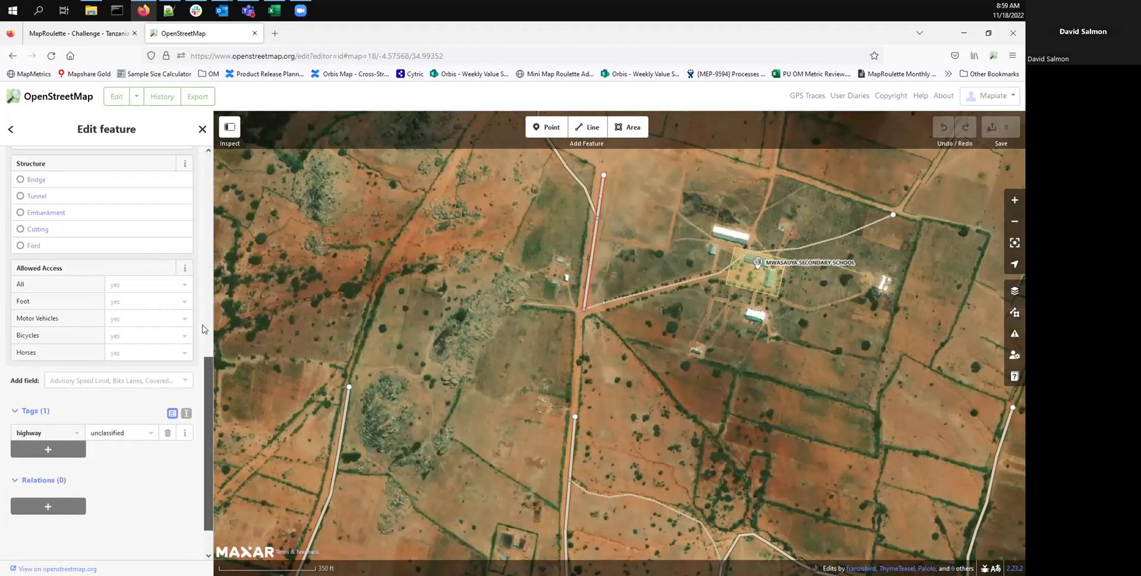
pyautogui.scroll(5, 204, 329)
pyautogui.click(592, 449)
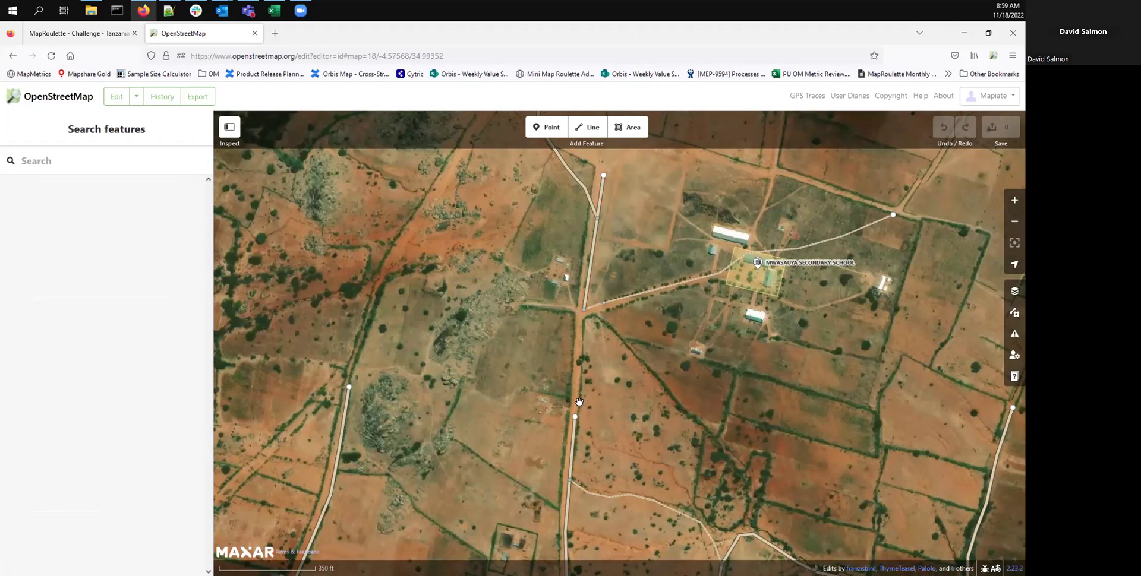
pyautogui.press('Up')
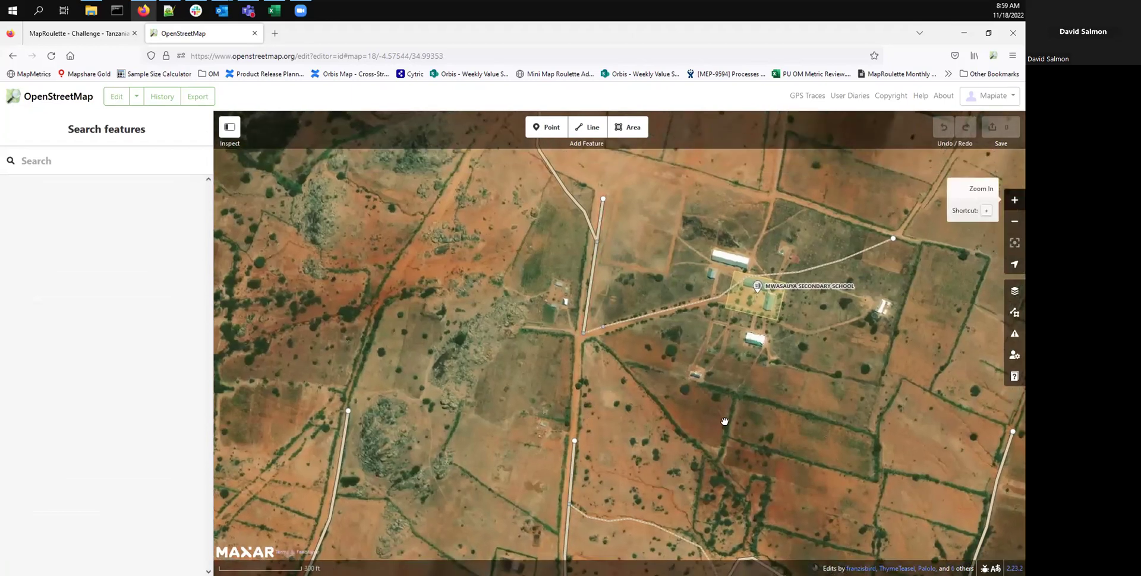
# Step: Try to extend the southern road's end node north to the school path junction, and undo the edit
pyautogui.doubleClick(581, 437)
pyautogui.click(565, 444)
pyautogui.moveTo(565, 445); pyautogui.dragTo(563, 378)
pyautogui.moveTo(580, 274); pyautogui.dragTo(581, 231)
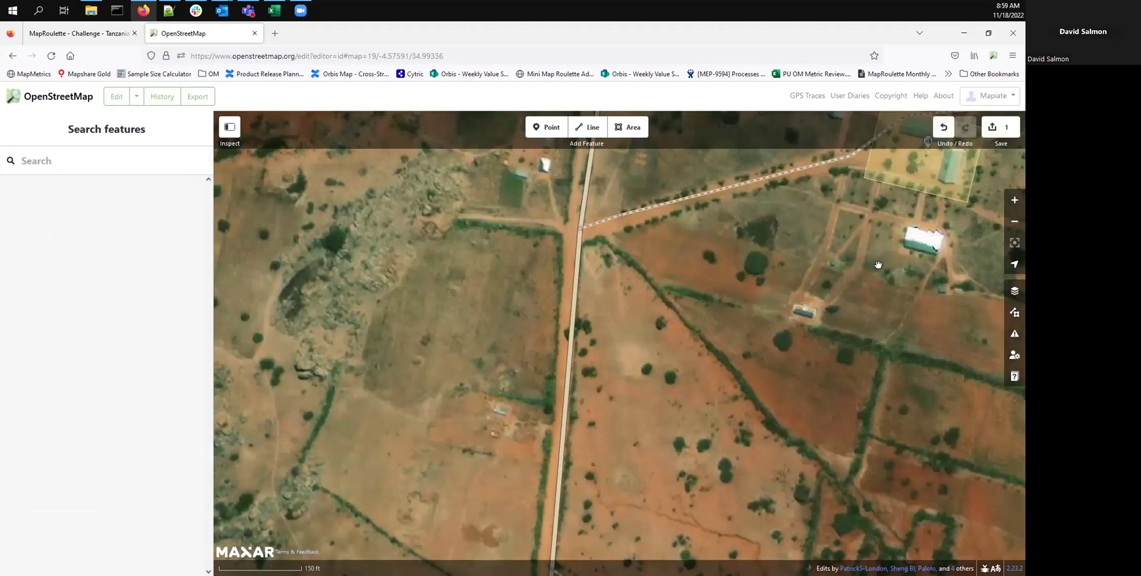
pyautogui.click(943, 126)
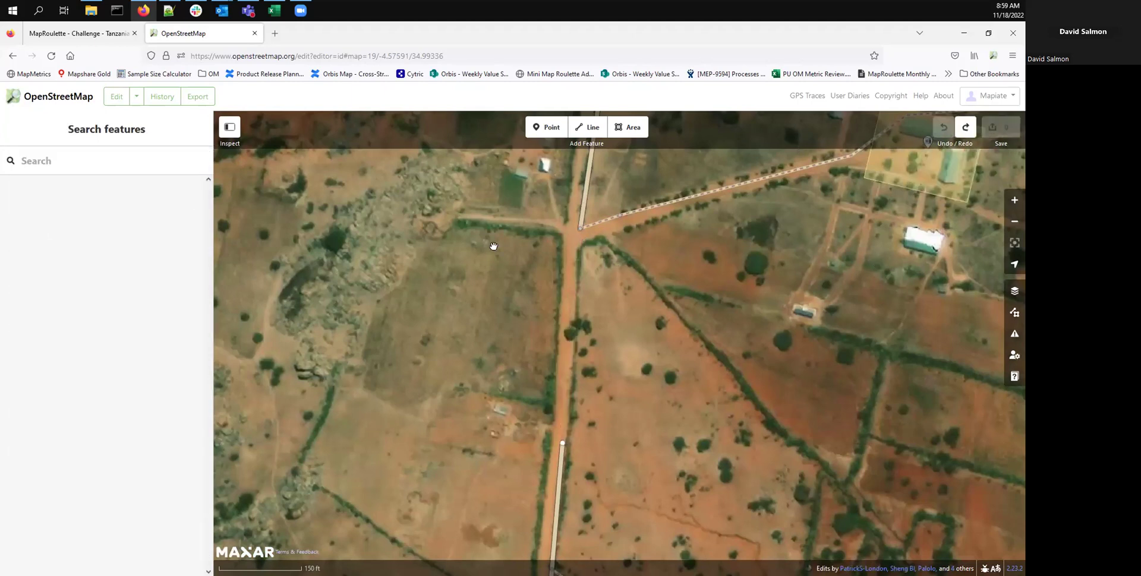
# Step: Check the school path's connectivity issue, and connect the southern road's end node to the junction of the path and northern road
pyautogui.click(610, 220)
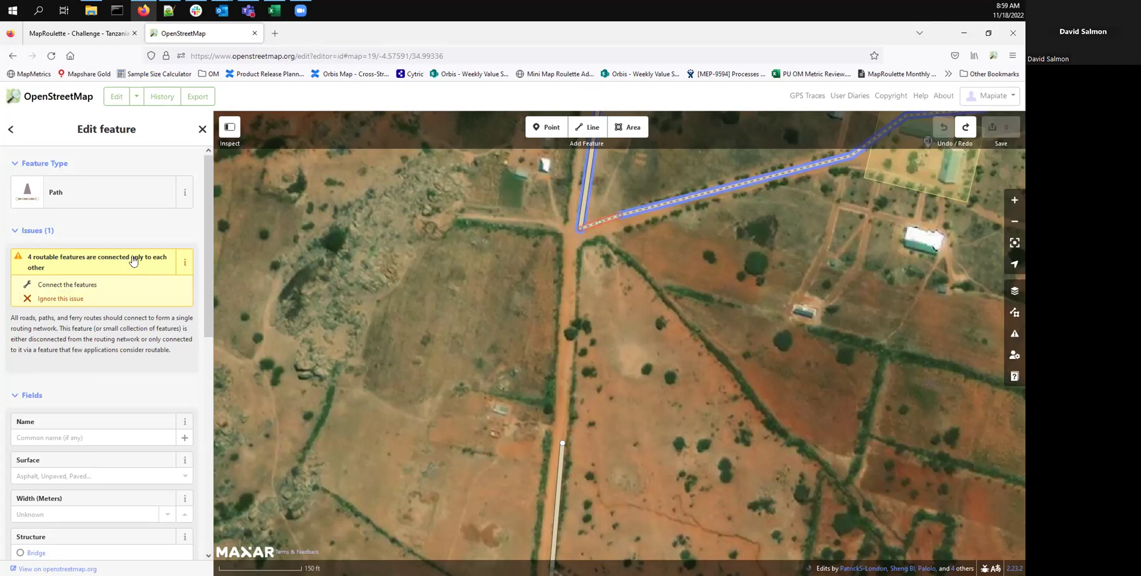
pyautogui.click(610, 323)
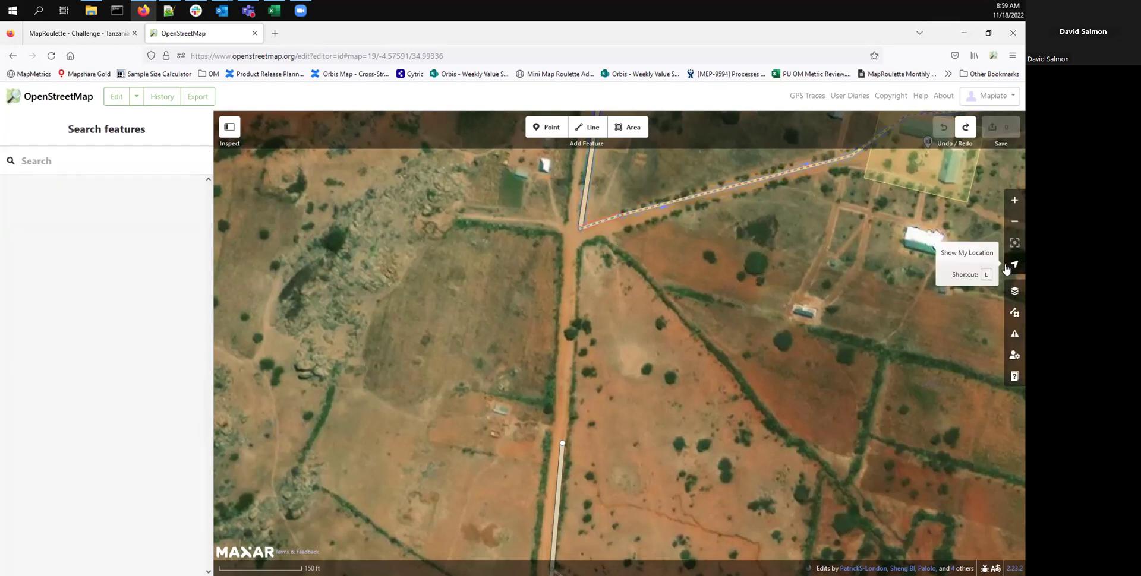
pyautogui.click(1015, 231)
pyautogui.click(1014, 221)
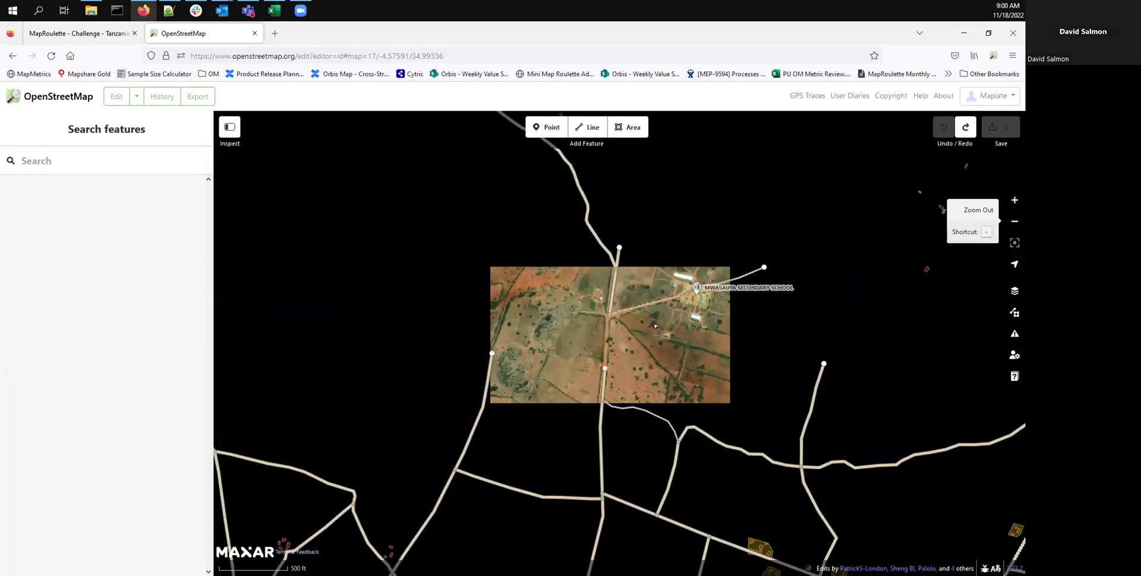
pyautogui.moveTo(607, 293); pyautogui.dragTo(593, 319)
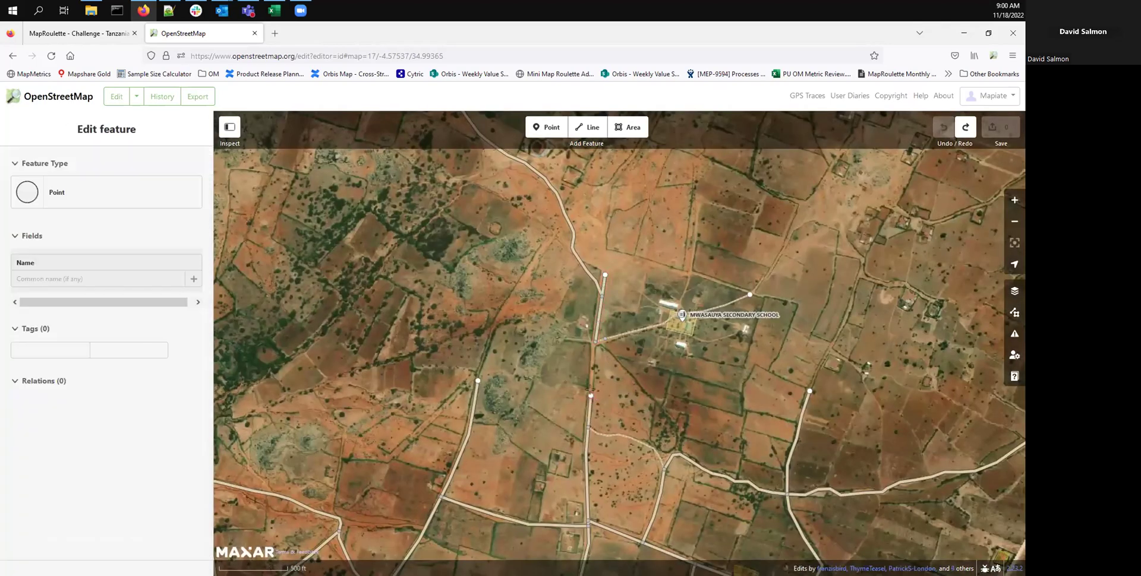
pyautogui.moveTo(590, 396); pyautogui.dragTo(595, 342)
pyautogui.moveTo(480, 311); pyautogui.dragTo(520, 319)
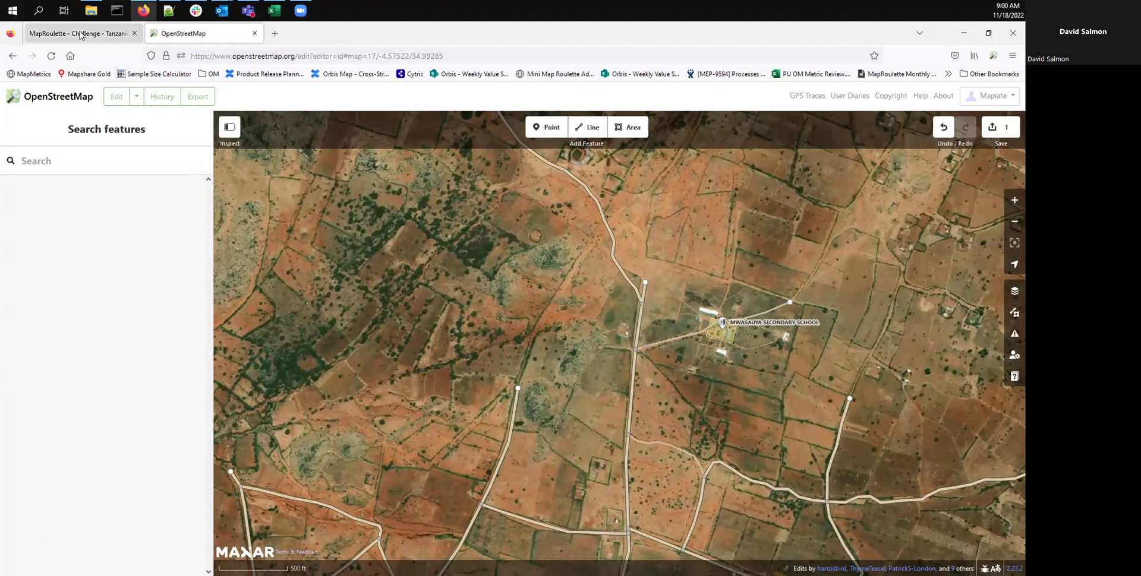
pyautogui.click(632, 391)
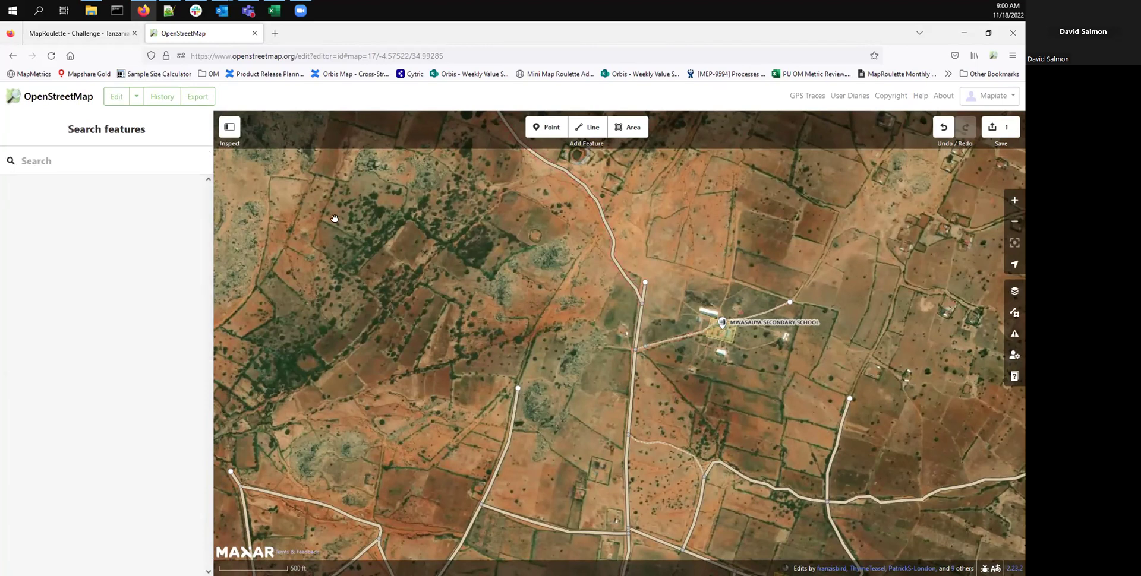
# Step: Switch to the MapRoulette task, choose its fixed status with the comment "I fixed it.", and request a human review
pyautogui.click(81, 37)
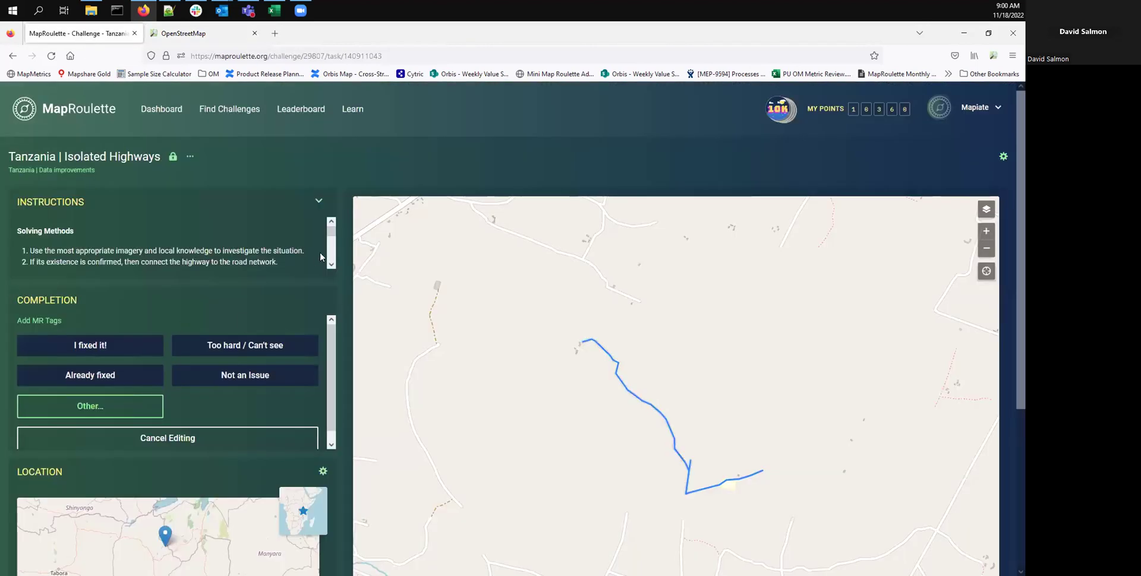
pyautogui.scroll(-1, 172, 345)
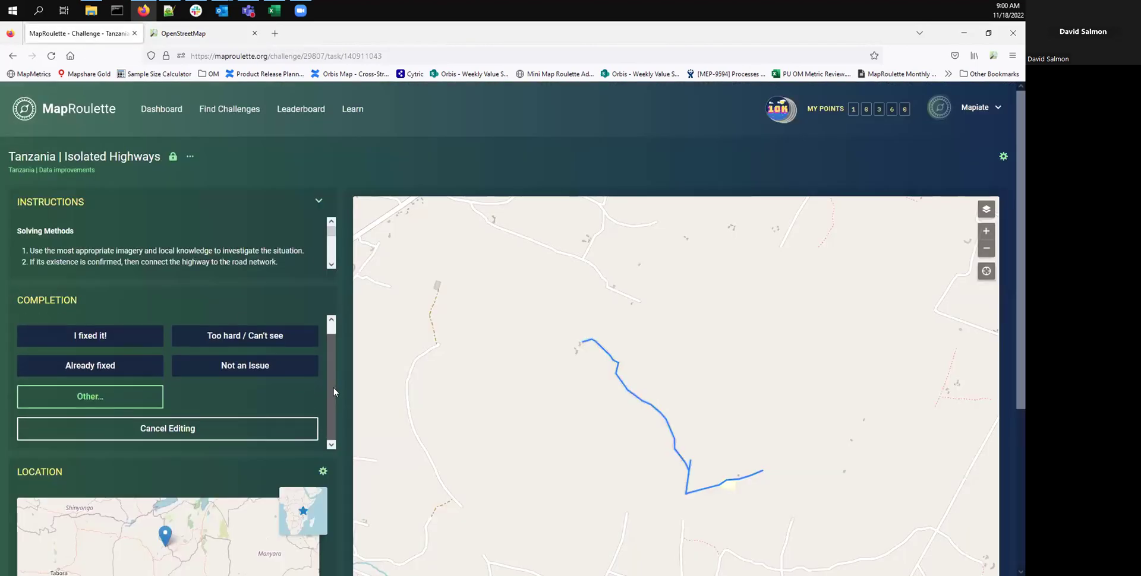
pyautogui.click(131, 343)
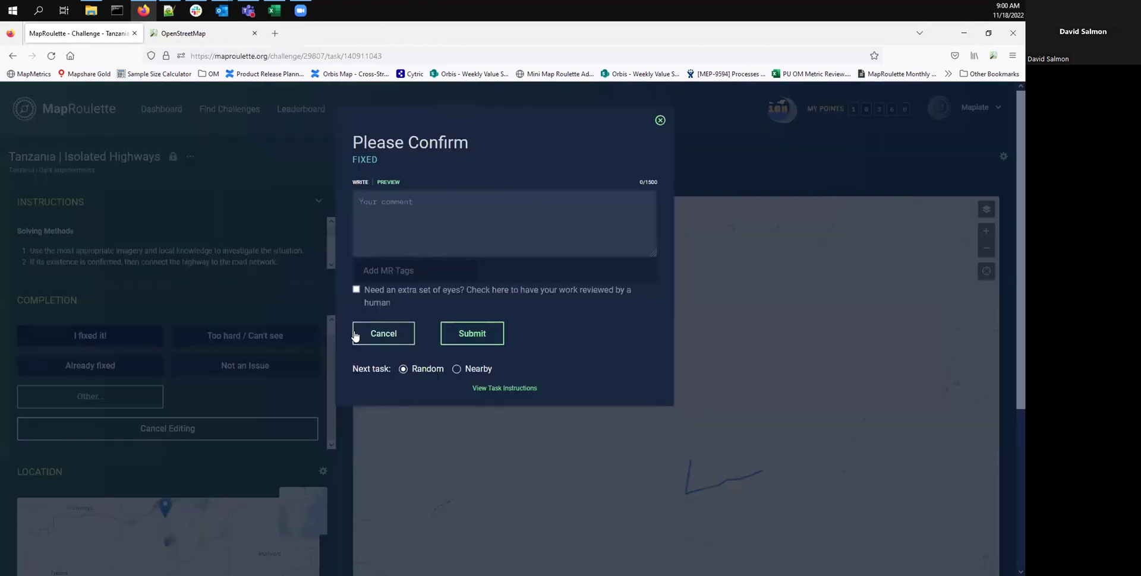
pyautogui.click(388, 231)
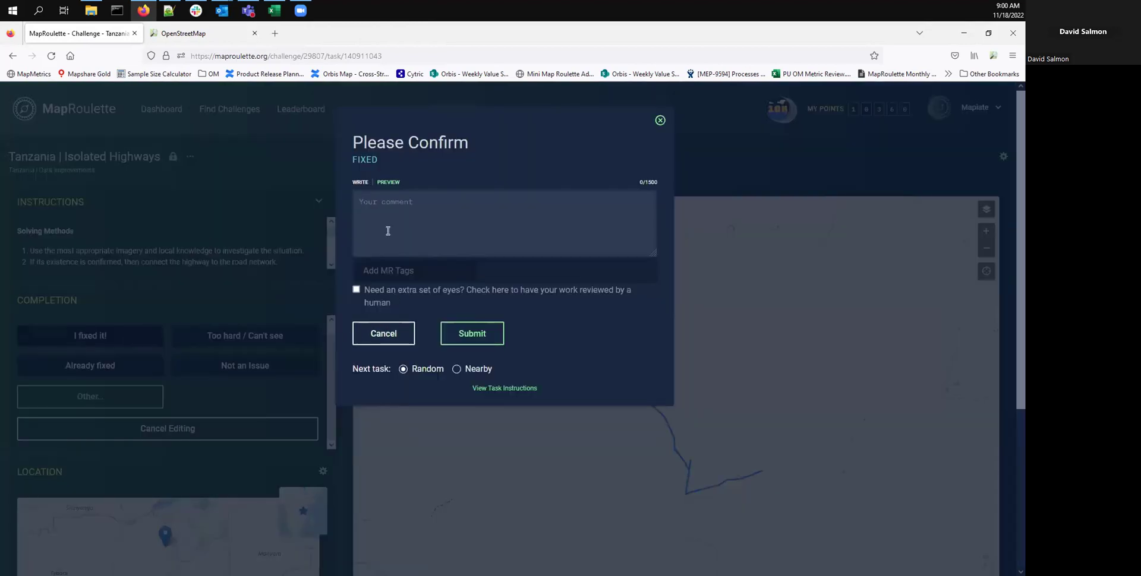
pyautogui.write('I fixed it.')
pyautogui.click(369, 294)
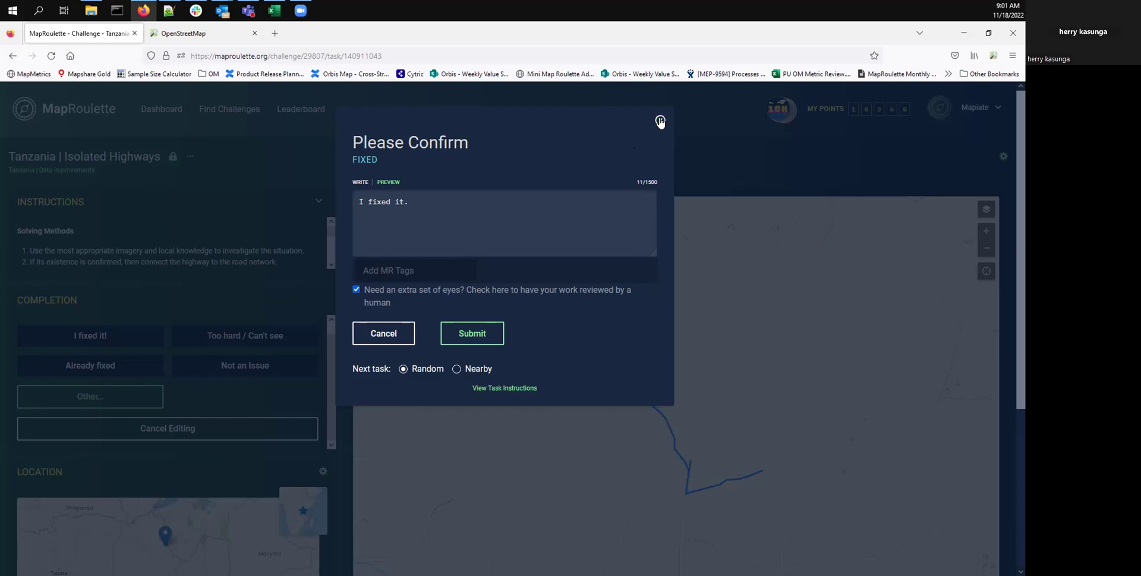
# Step: Close the fixed-status confirmation without submitting the task
pyautogui.click(660, 122)
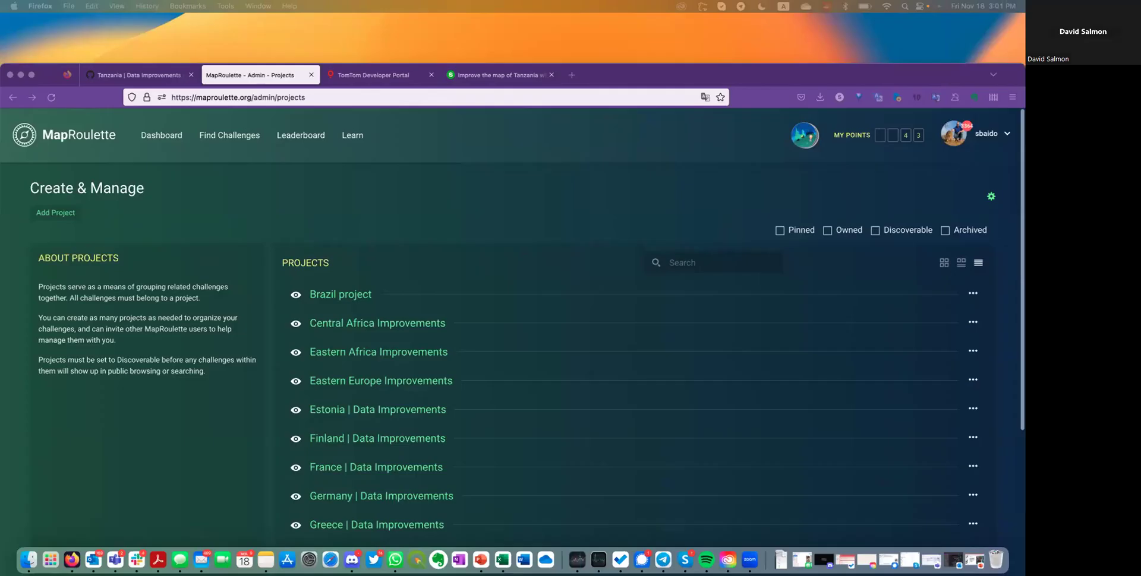
# Step: Search the managed projects for "tanz" and open the "Tanzania | Isolated Highways" challenge
pyautogui.click(775, 262)
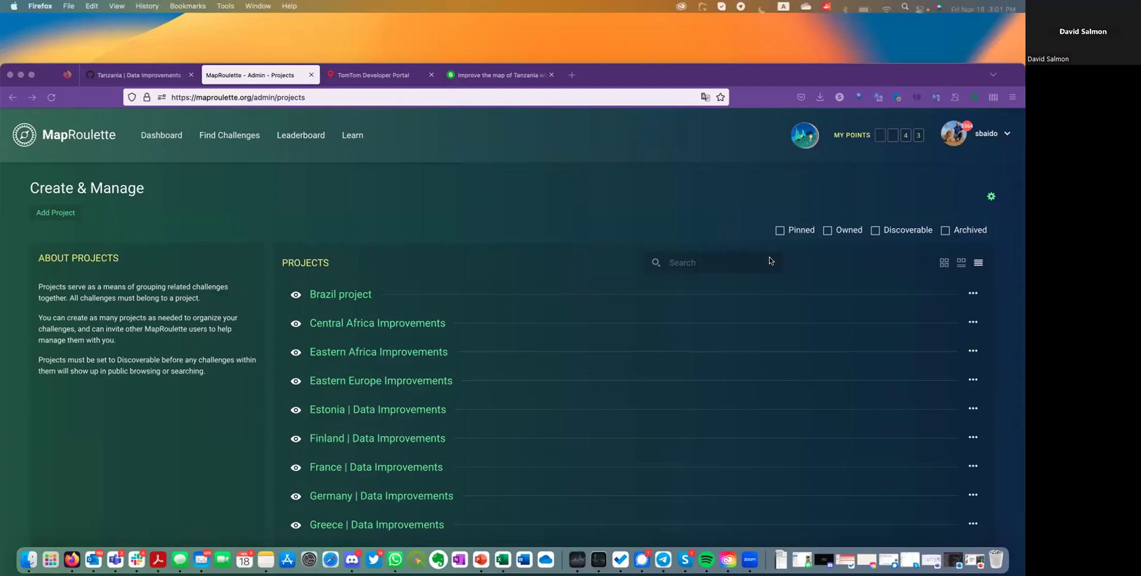
pyautogui.write('tanz')
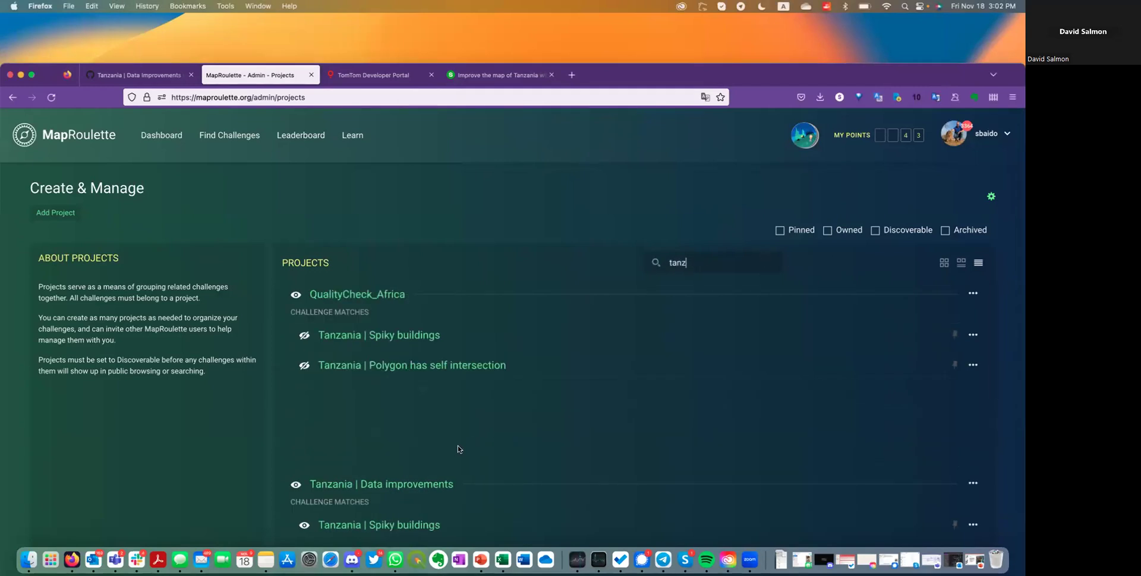
pyautogui.scroll(-3, 458, 450)
pyautogui.scroll(-8, 425, 422)
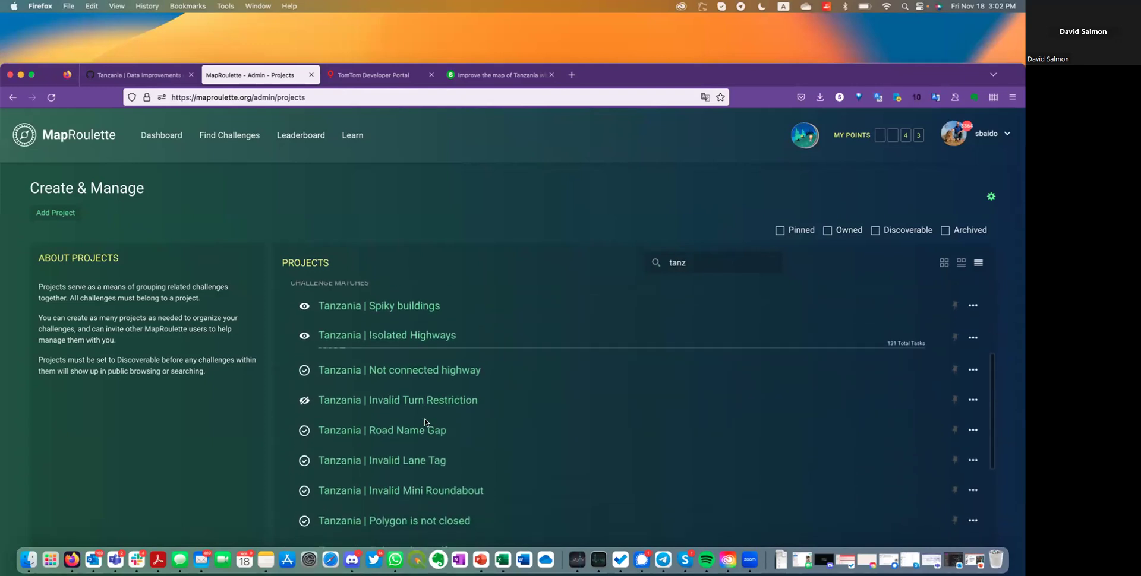
pyautogui.scroll(-5, 424, 422)
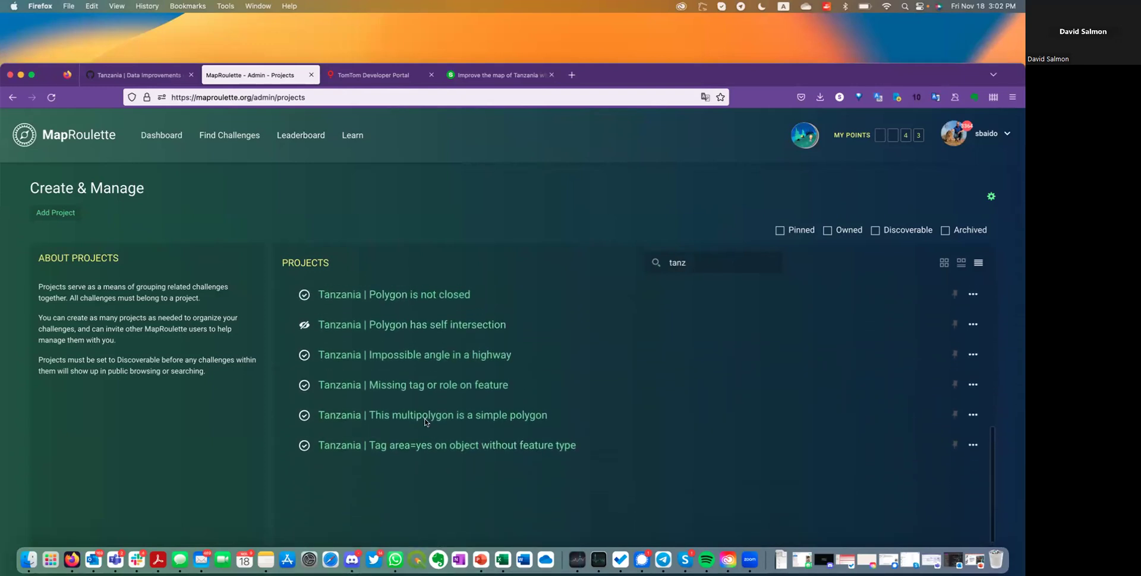
pyautogui.scroll(4, 426, 422)
pyautogui.scroll(3, 426, 422)
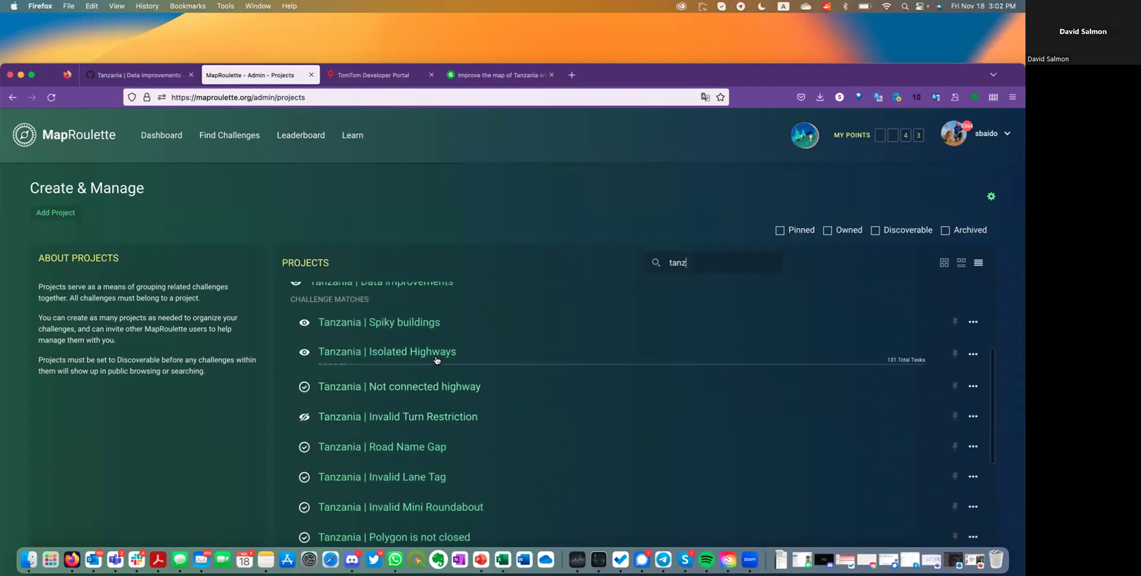
pyautogui.click(437, 353)
# Step: Review the Isolated Highways challenge's overview, completion progress, leaderboard and task list
pyautogui.scroll(-2, 227, 400)
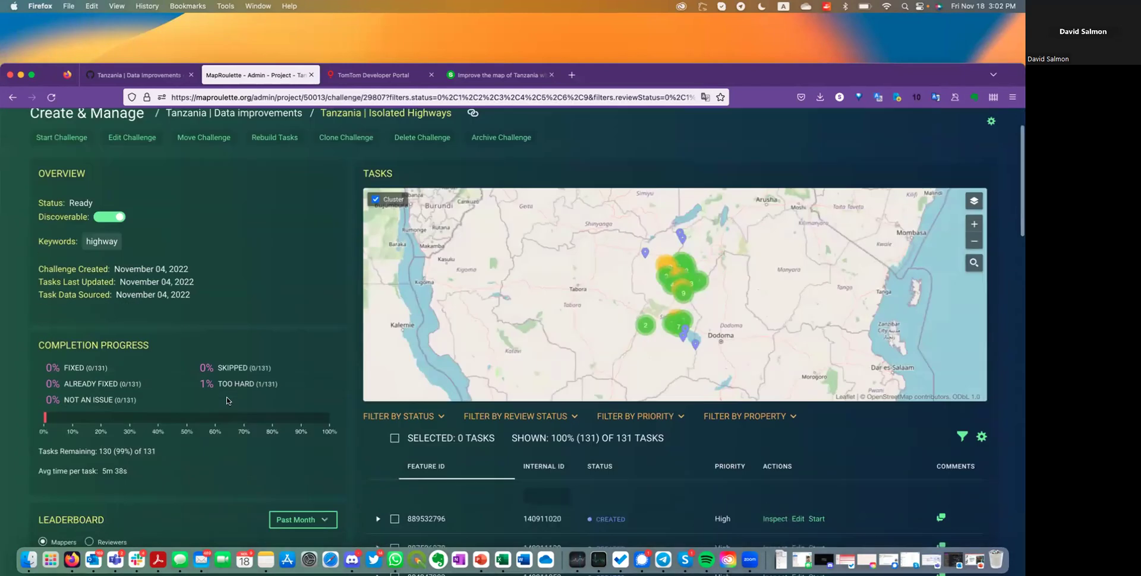
pyautogui.scroll(-5, 226, 401)
pyautogui.scroll(-4, 199, 394)
pyautogui.scroll(-3, 198, 392)
pyautogui.scroll(-2, 197, 392)
pyautogui.scroll(15, 197, 392)
pyautogui.scroll(3, 197, 392)
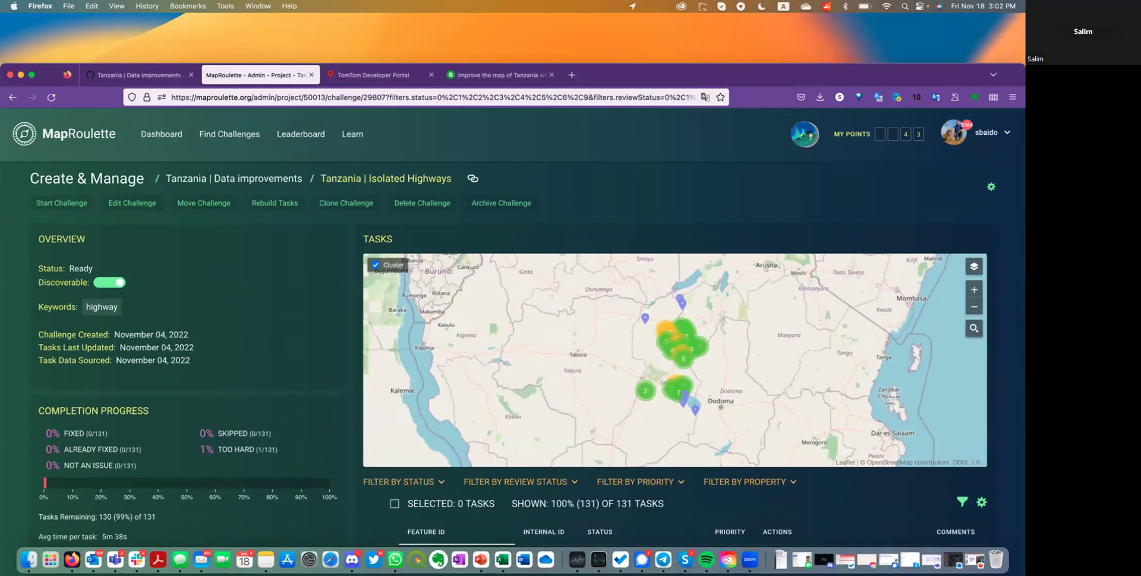
# Step: Switch to the Slido presentation and advance from the session feedback poll to "Any proposal for the next session?"
pyautogui.click(514, 79)
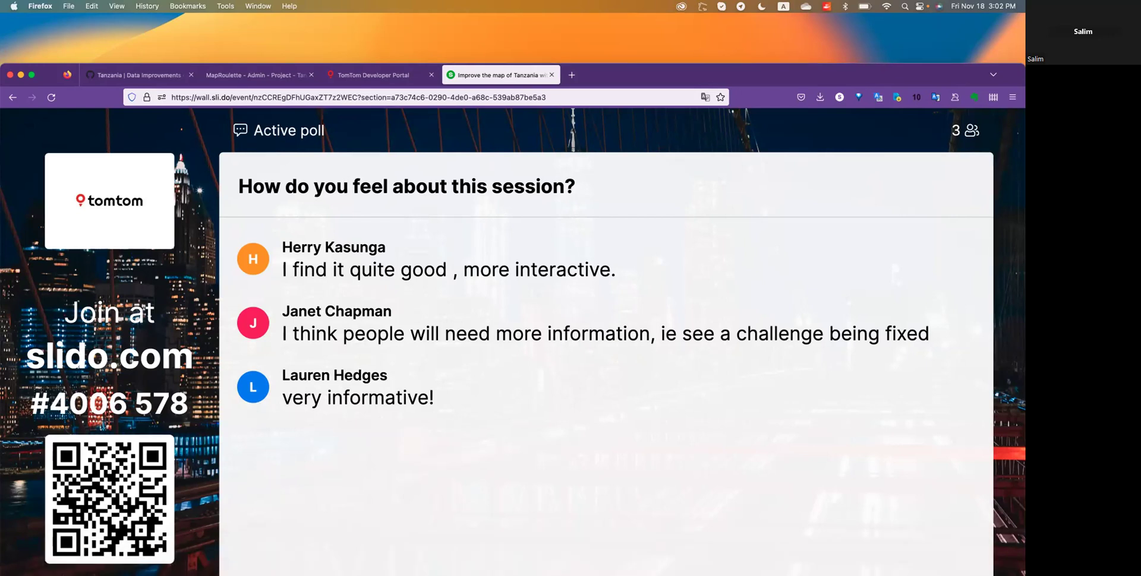
pyautogui.moveTo(726, 268)
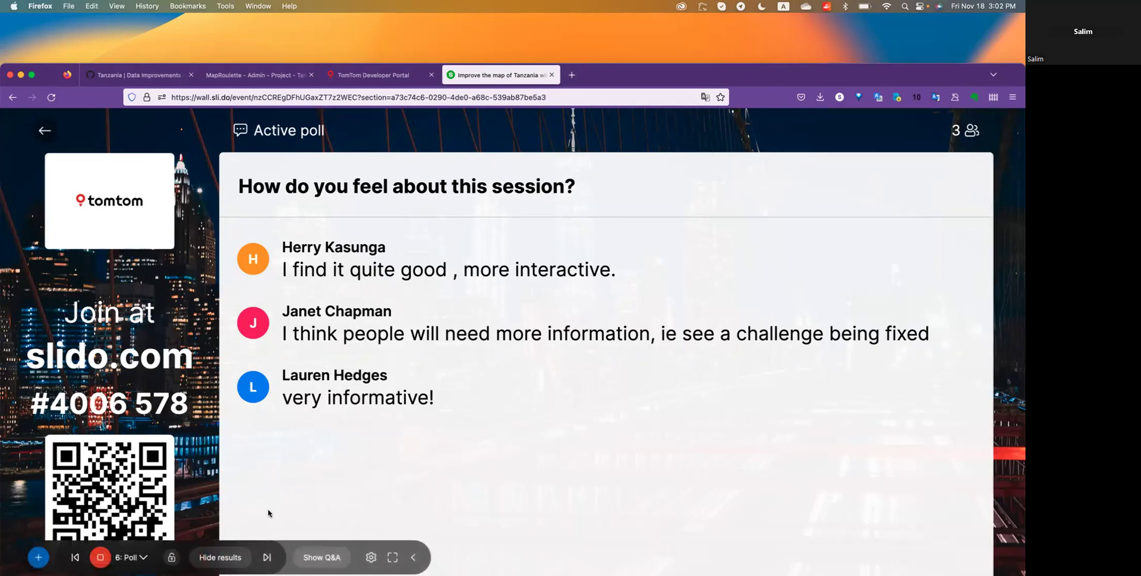
pyautogui.click(266, 559)
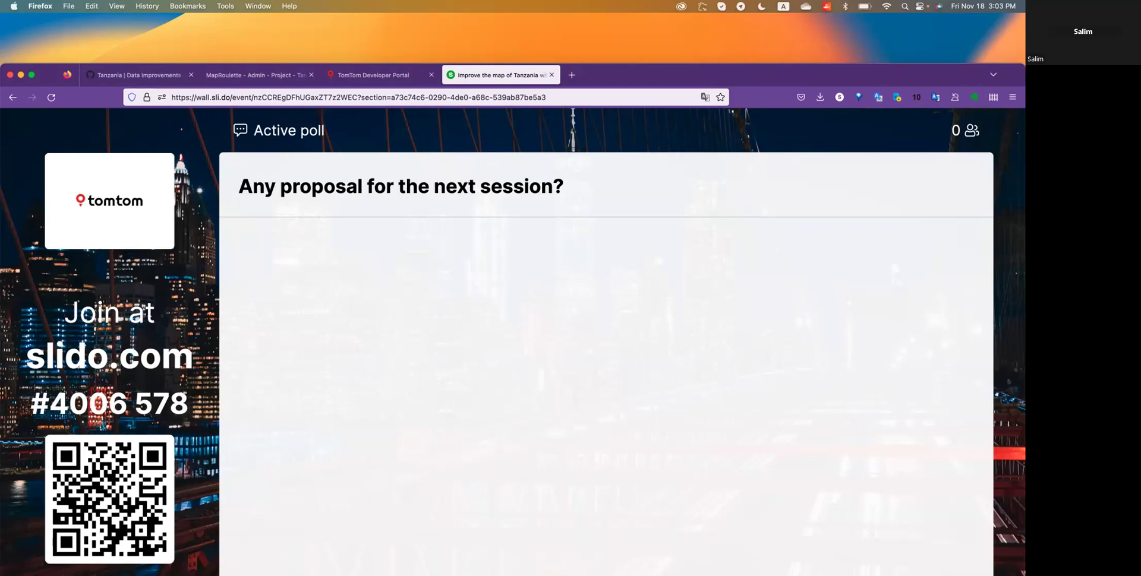
# Step: Read through the participants' responses to the next-session proposal poll
pyautogui.moveTo(376, 420)
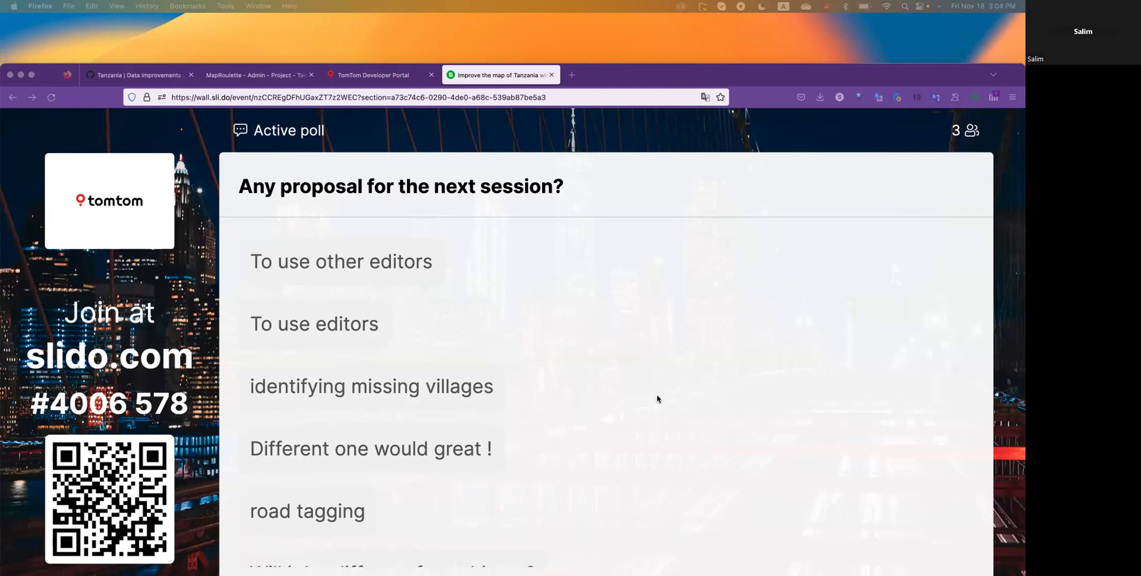
pyautogui.scroll(-2, 594, 423)
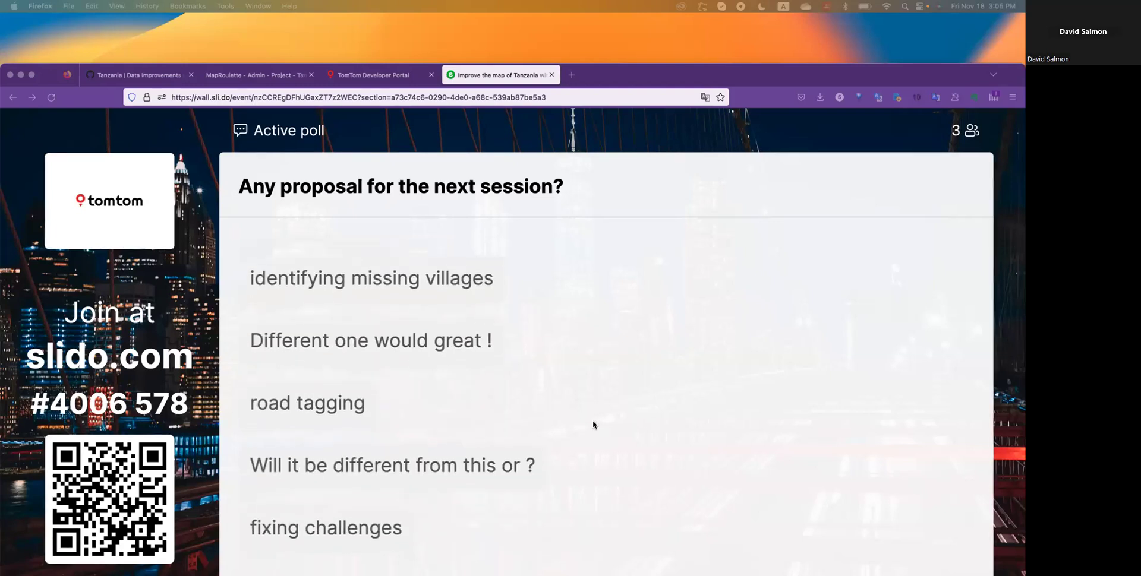
pyautogui.scroll(2, 530, 428)
pyautogui.scroll(-1, 529, 427)
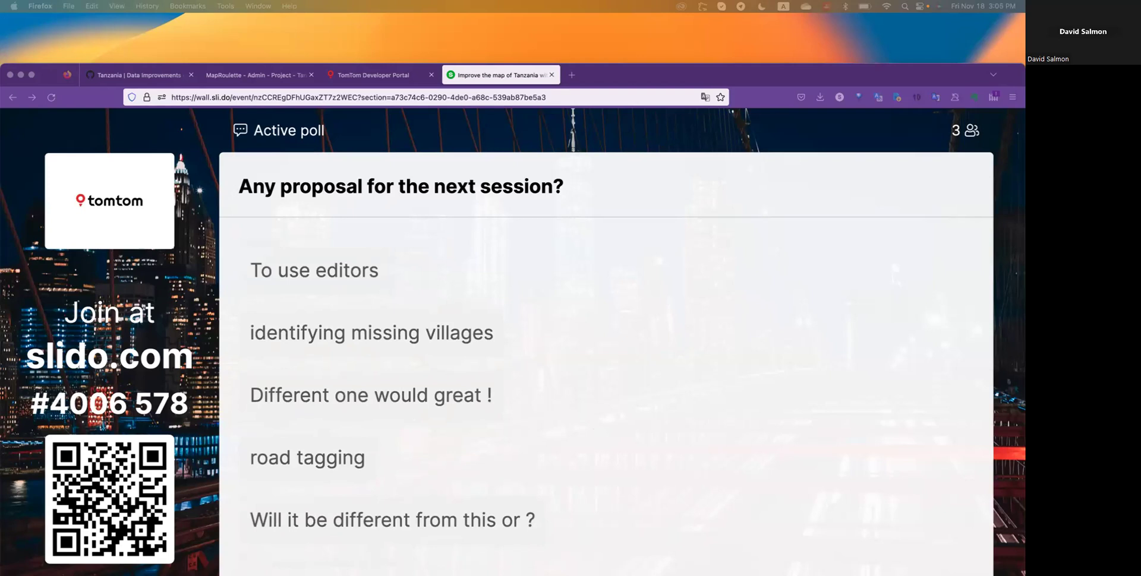